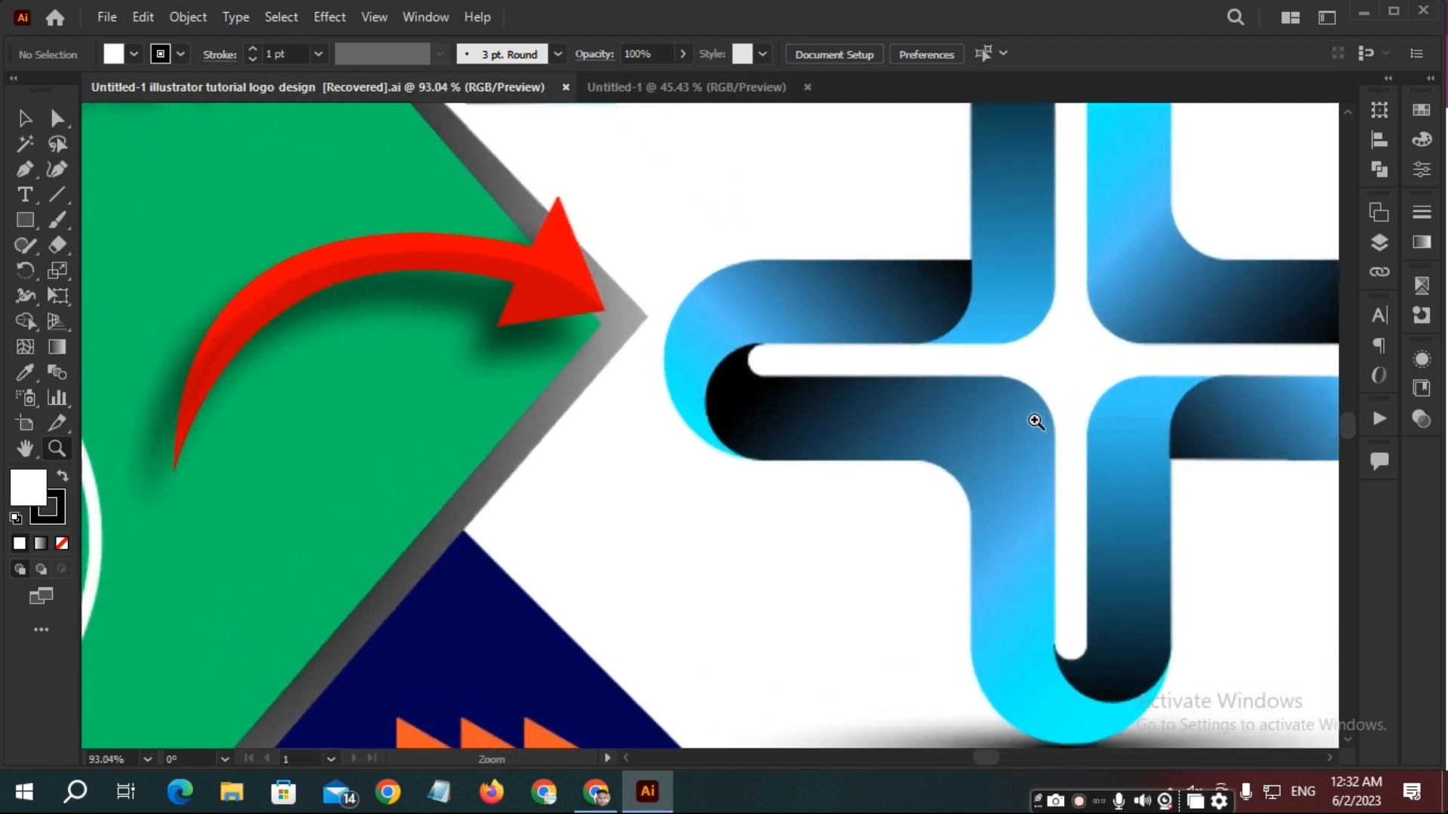
Examine the finished cross-shaped logo and its red construction version in the tutorial logo document.
scroll(1036, 422, "up", 5)
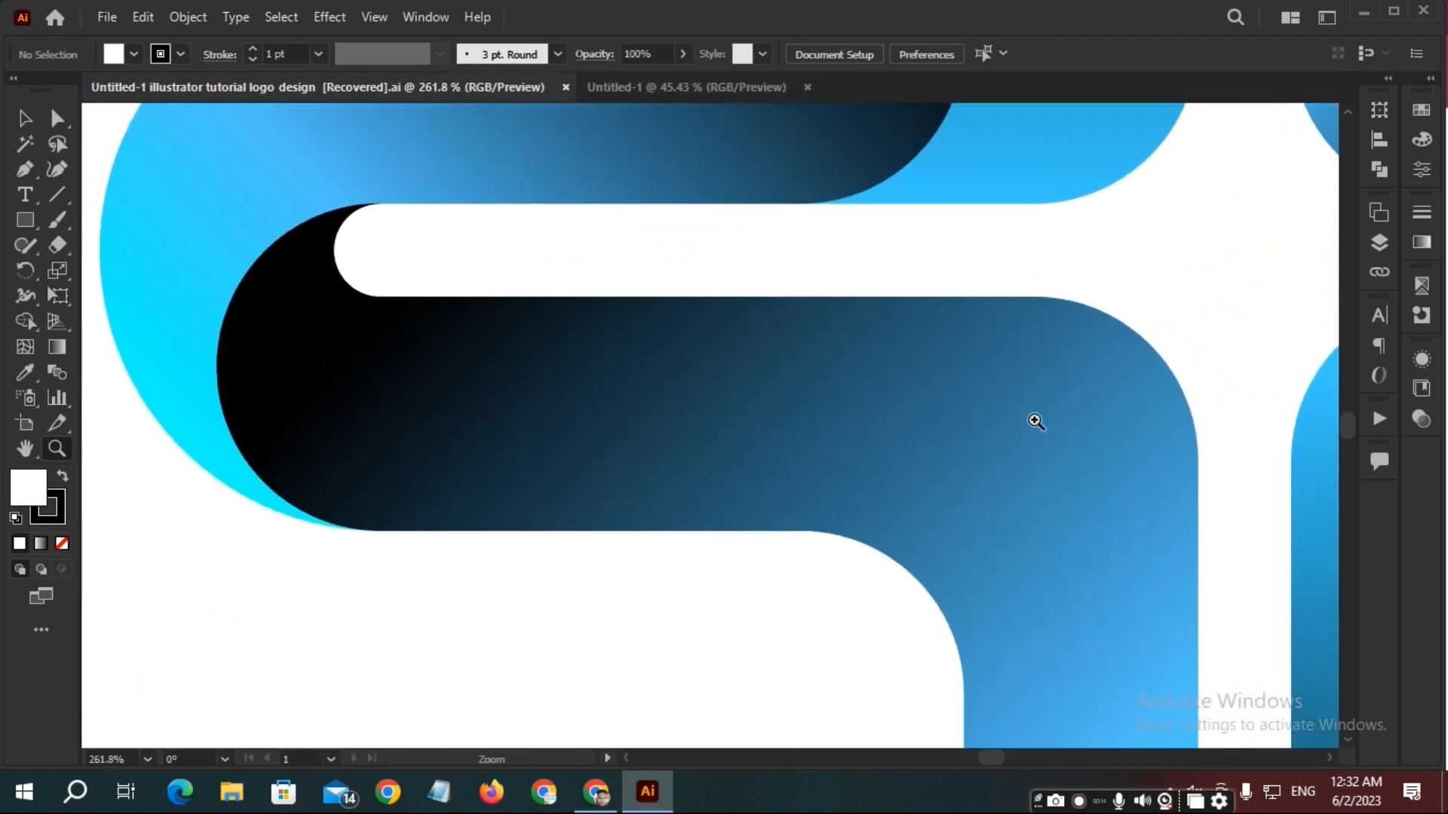
scroll(1035, 422, "down", 13)
scroll(1036, 422, "down", 12)
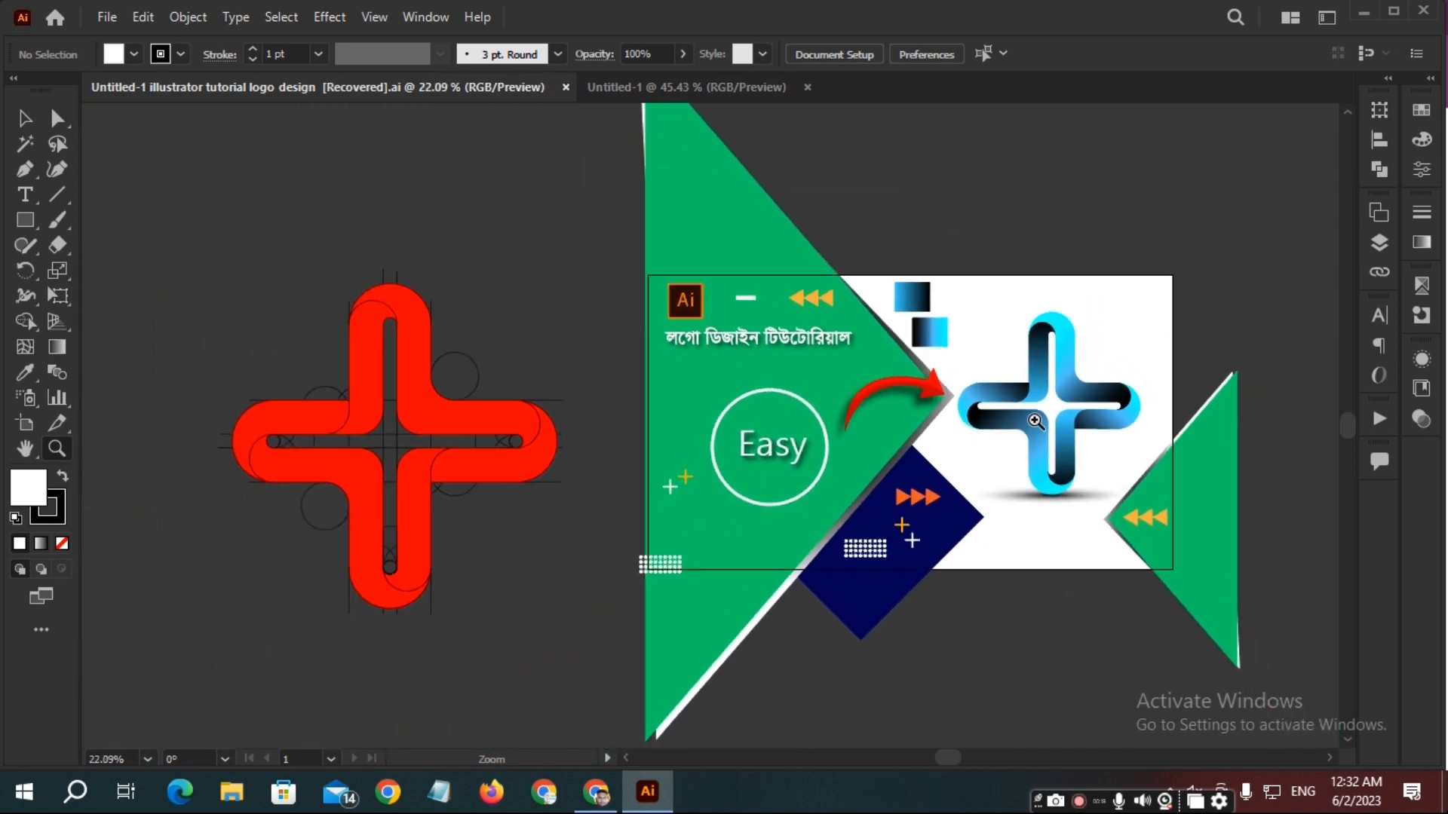
scroll(1035, 422, "down", 3)
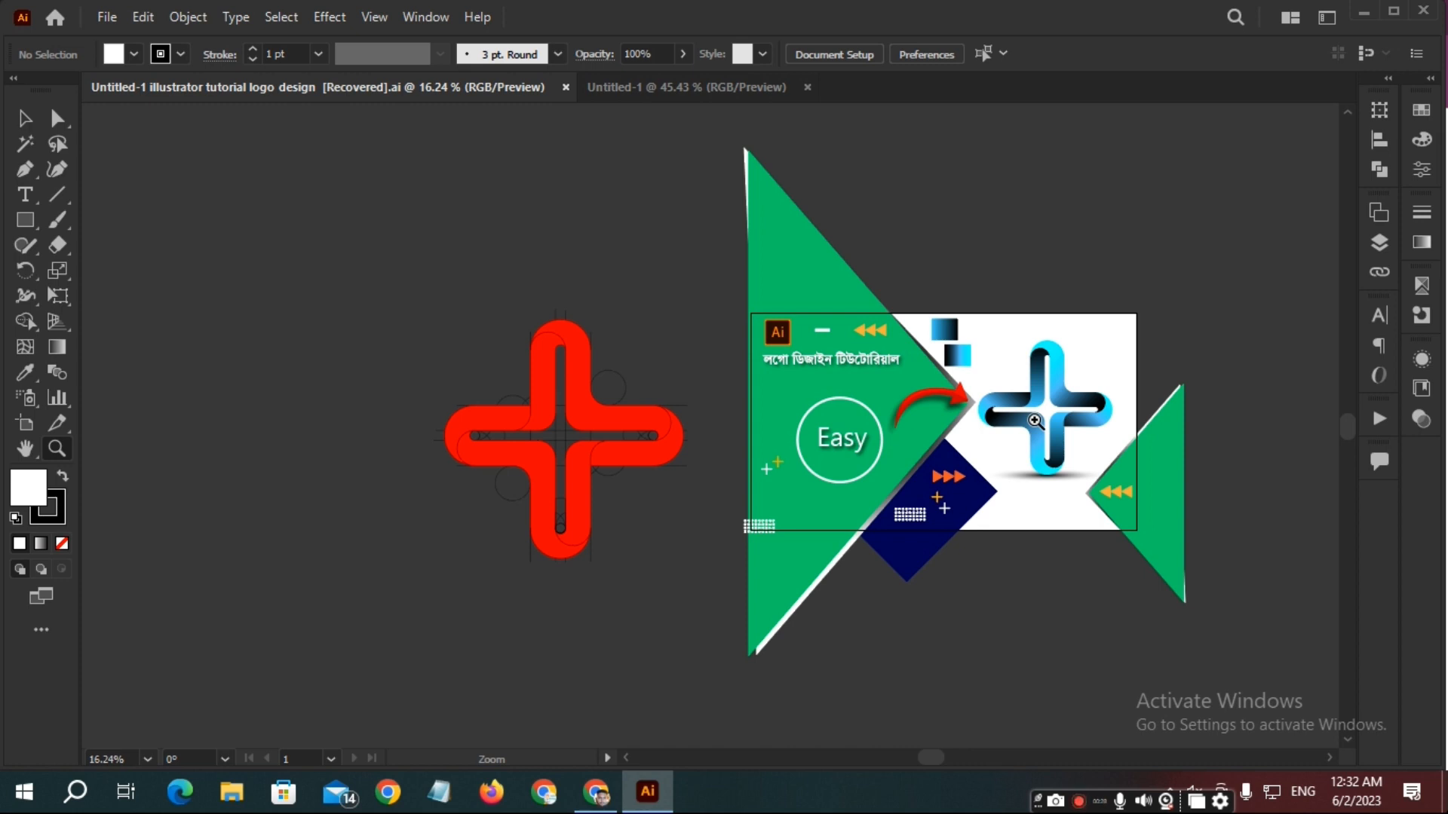
key("ctrl+0")
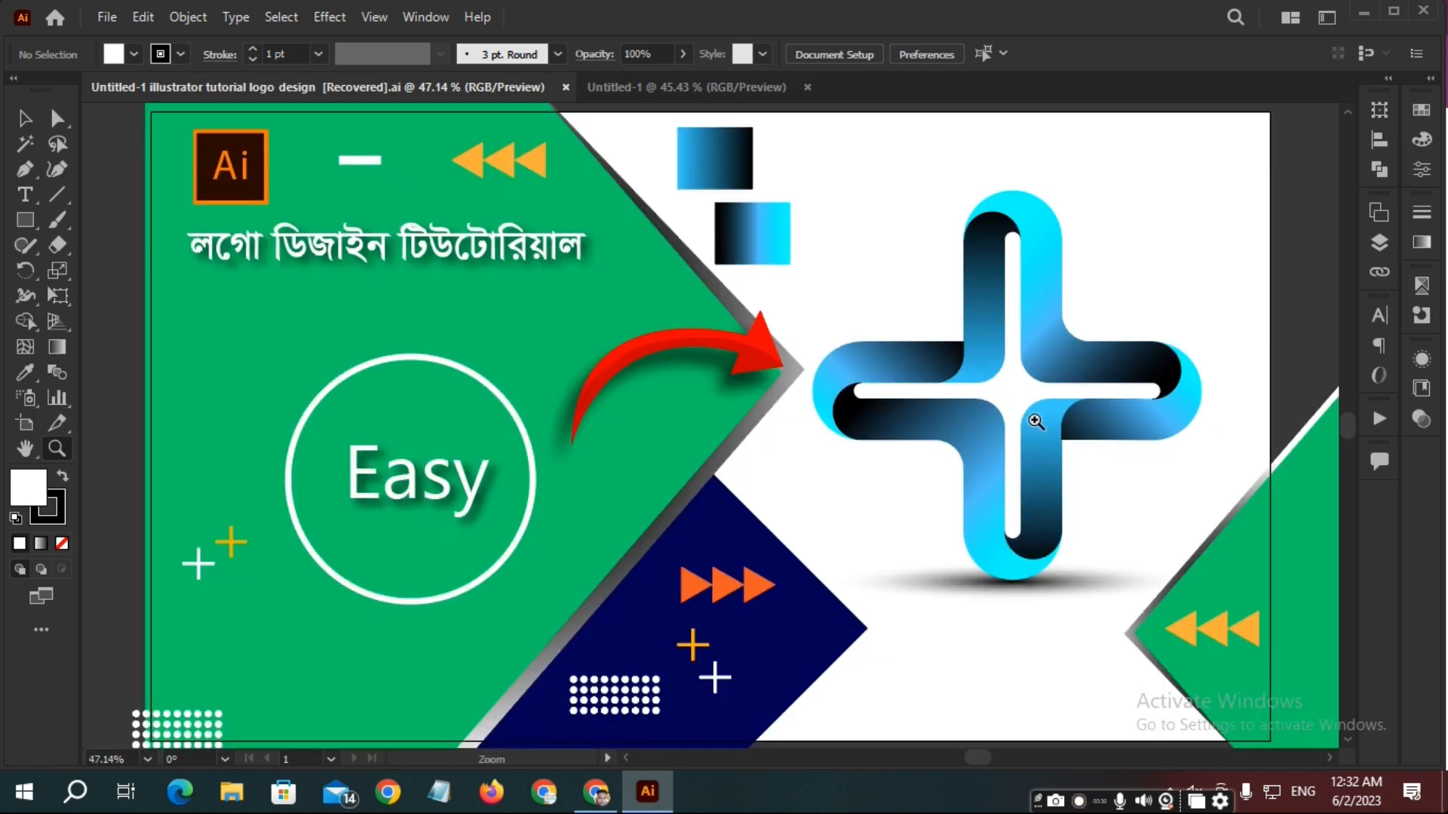
In the blank Untitled-1 document, create a circle 300 px wide and 300 px high with the Ellipse tool.
left_click(713, 87)
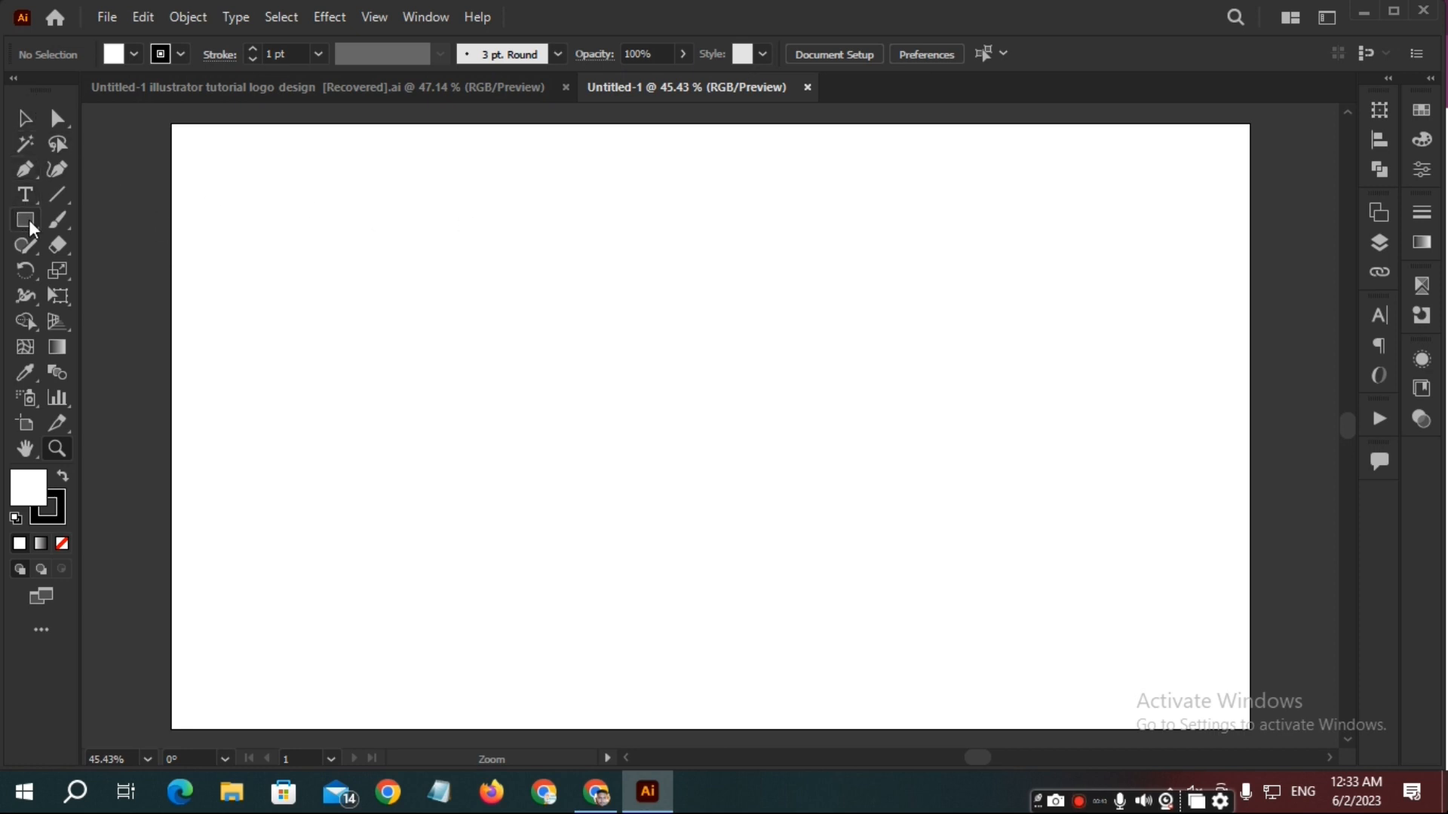
left_click_drag(29, 219, 92, 270)
left_click(550, 349)
type("3")
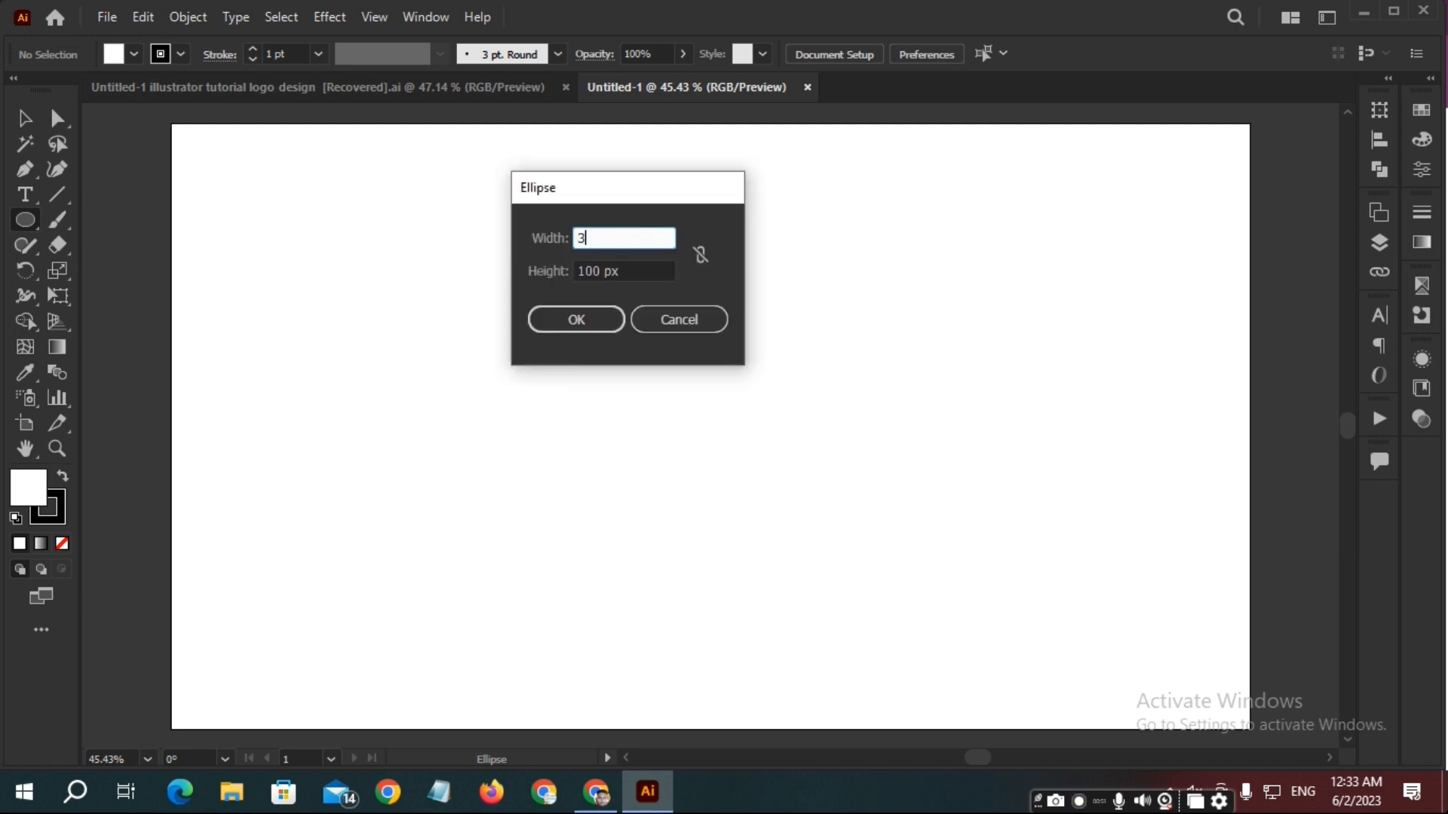
type("00")
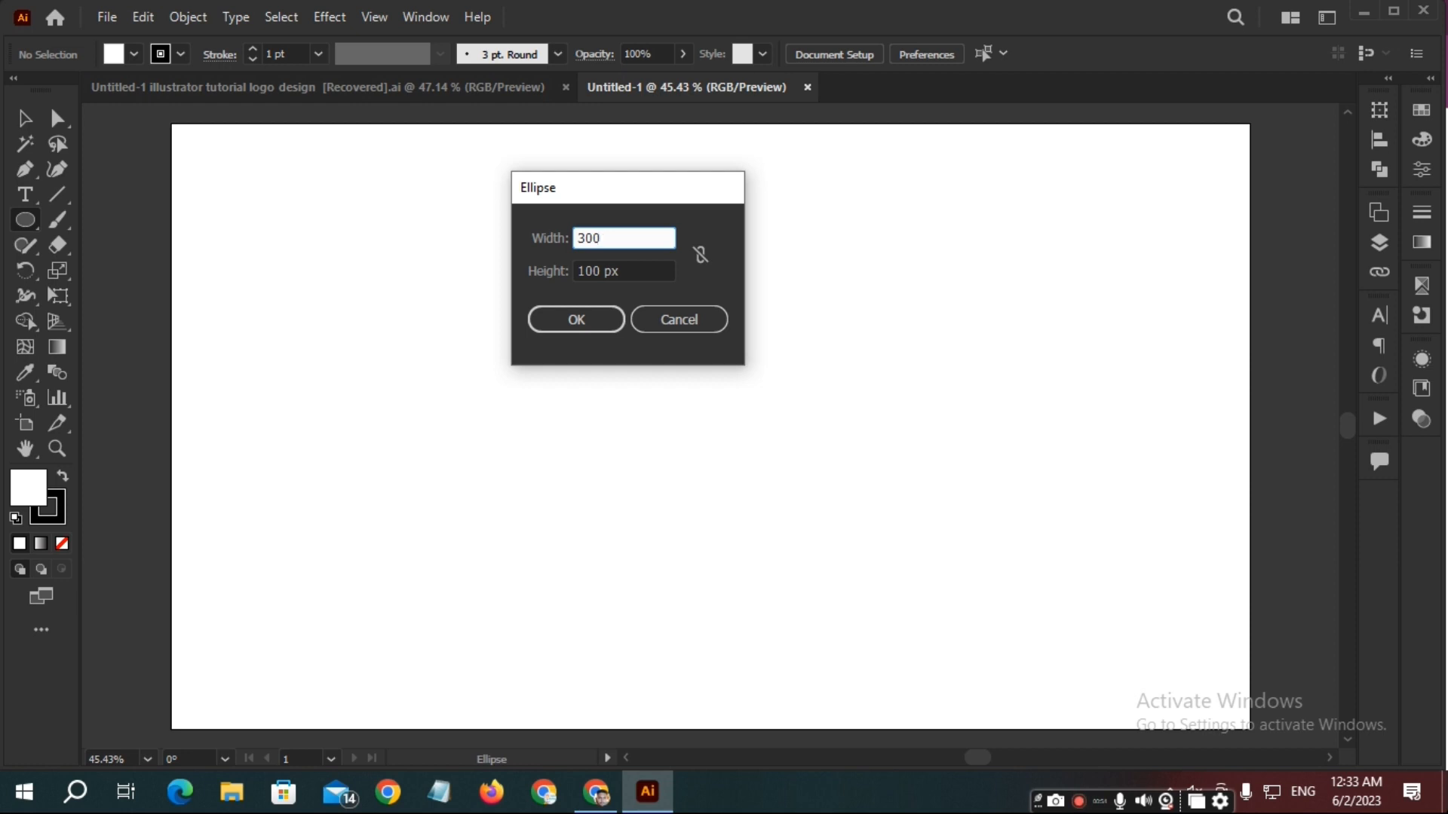
key("Tab")
type("300")
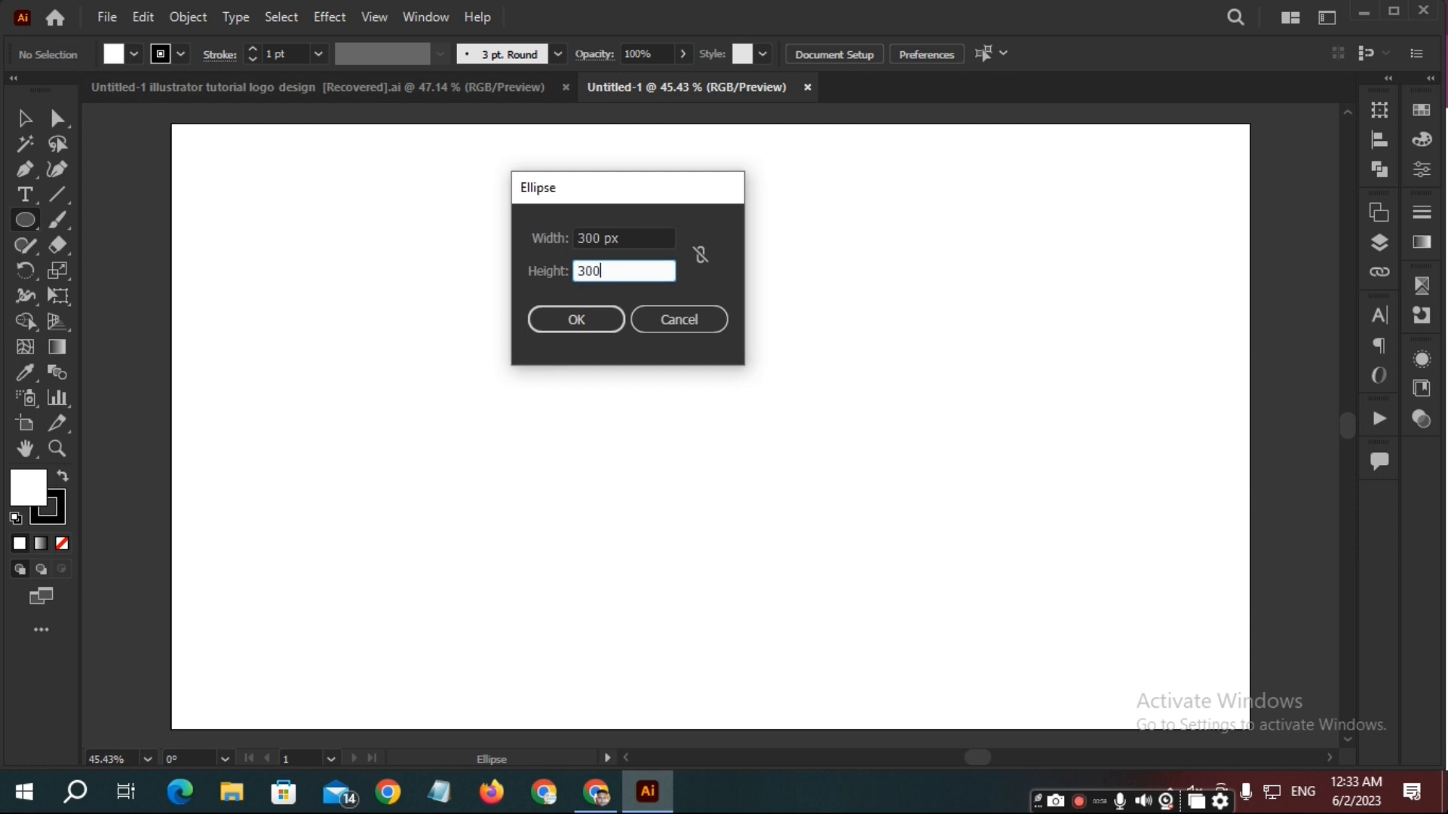
key("Return")
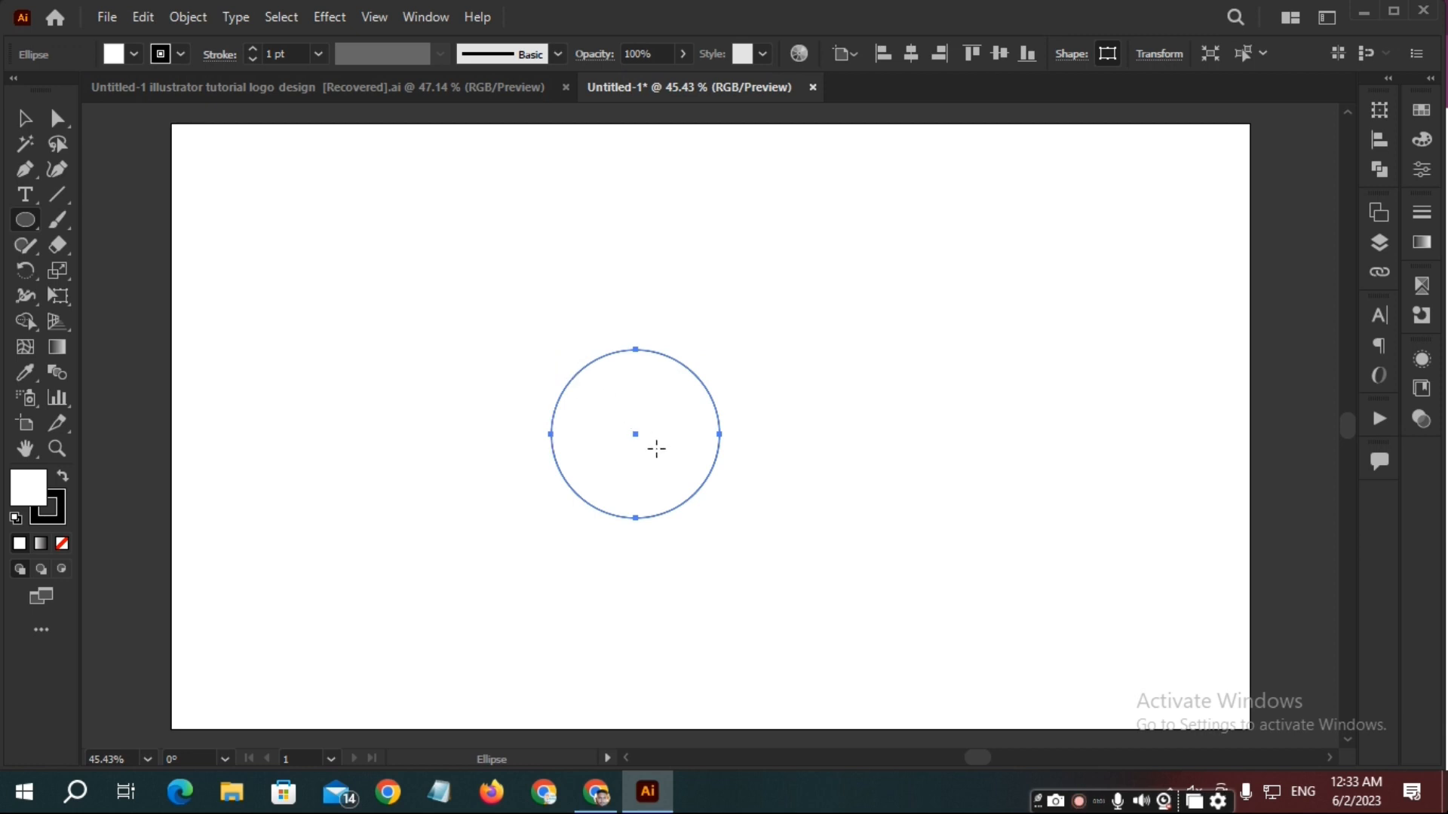
Give the circle a 2 pt stroke and set its fill to none.
left_click(181, 55)
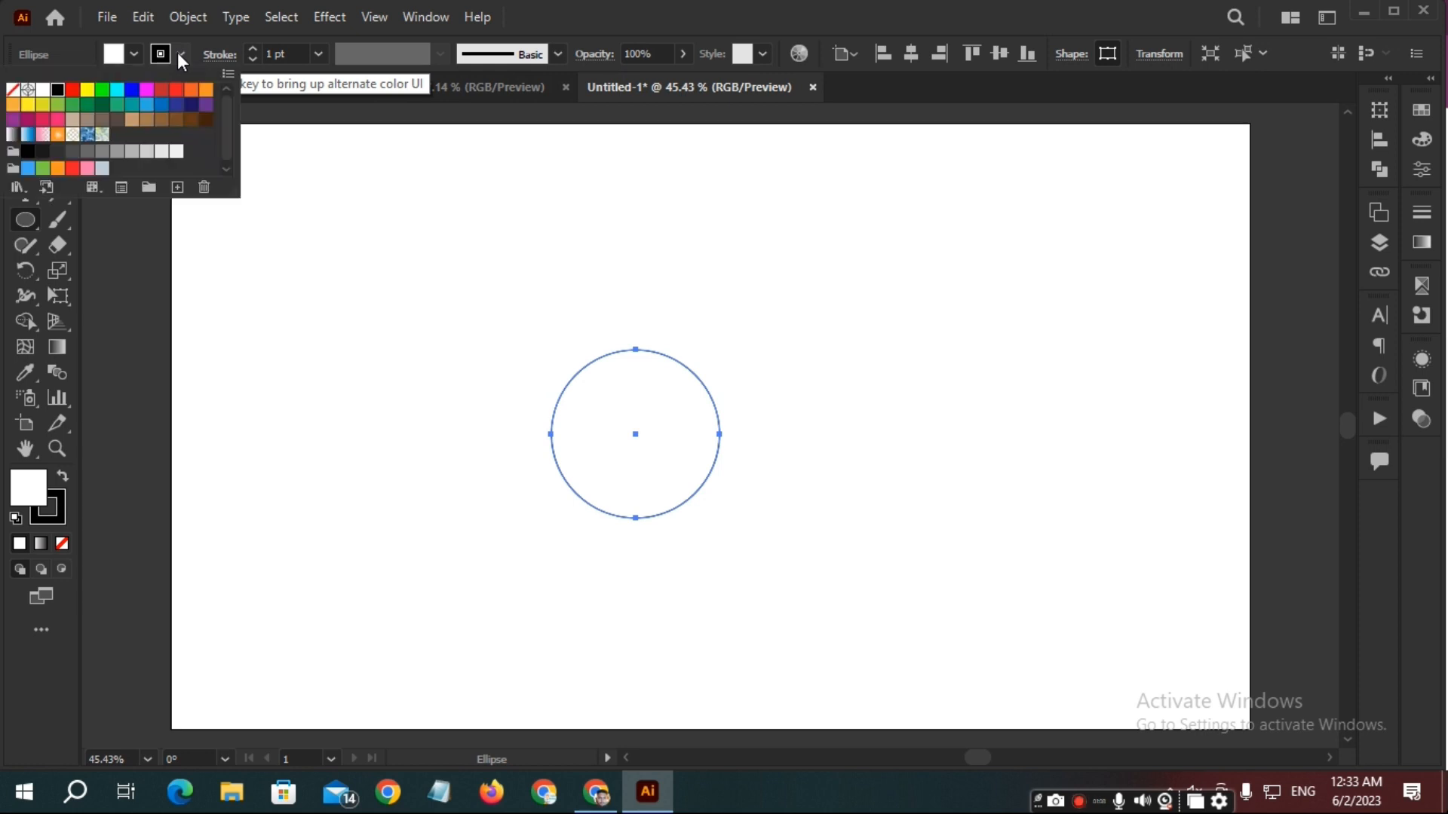
left_click(318, 50)
left_click(338, 161)
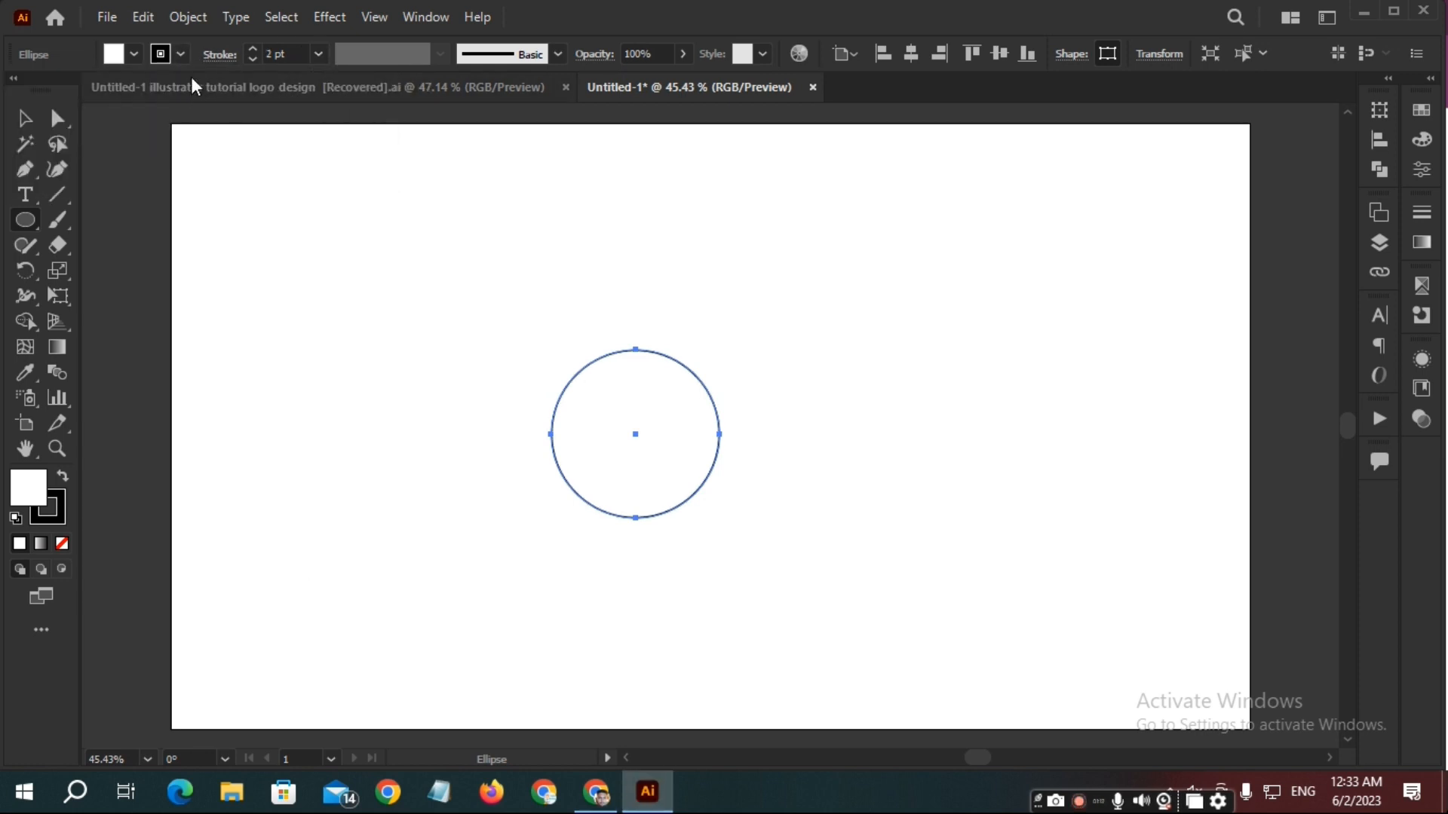
left_click(134, 55)
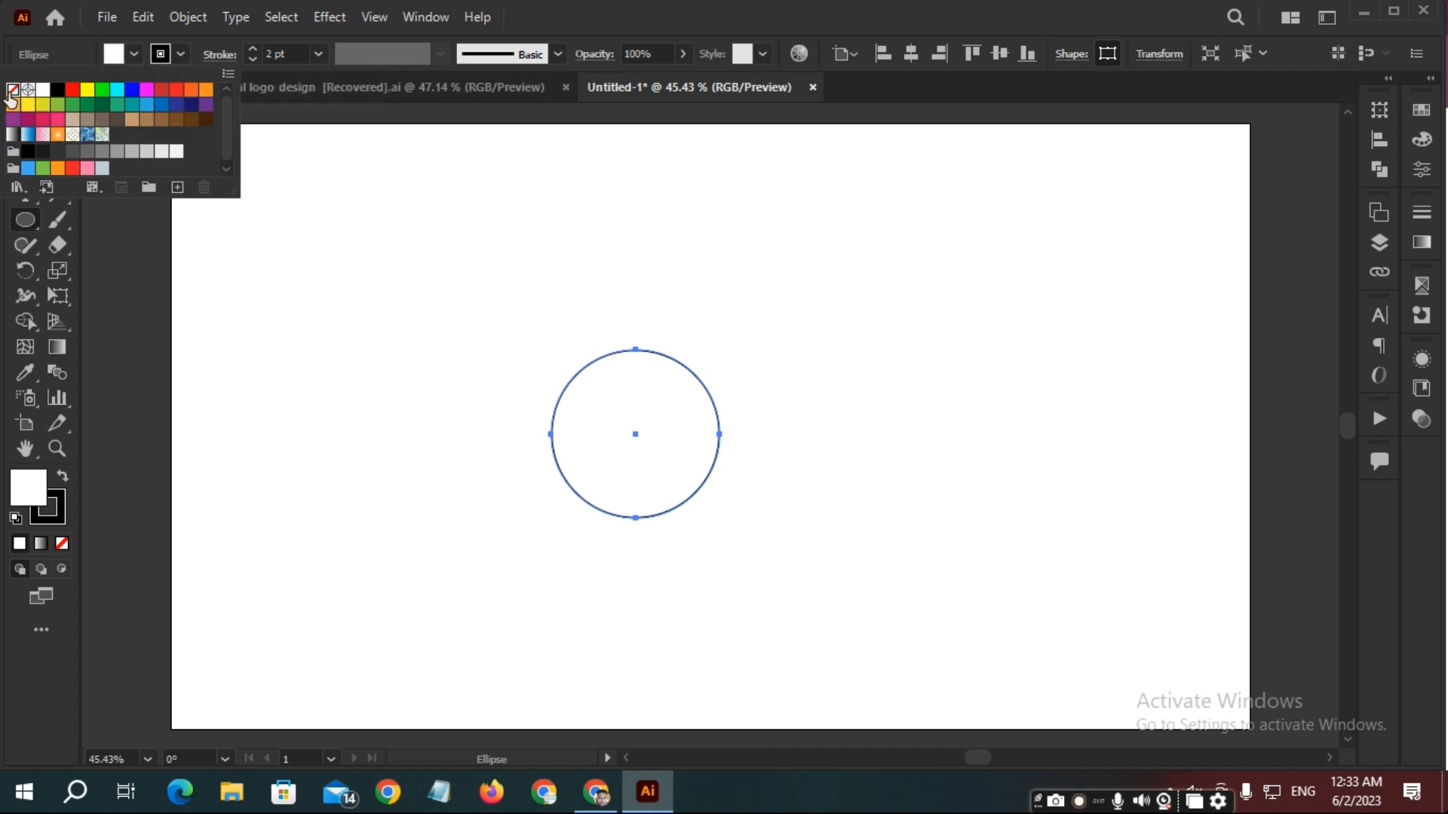
left_click(13, 89)
left_click(189, 277)
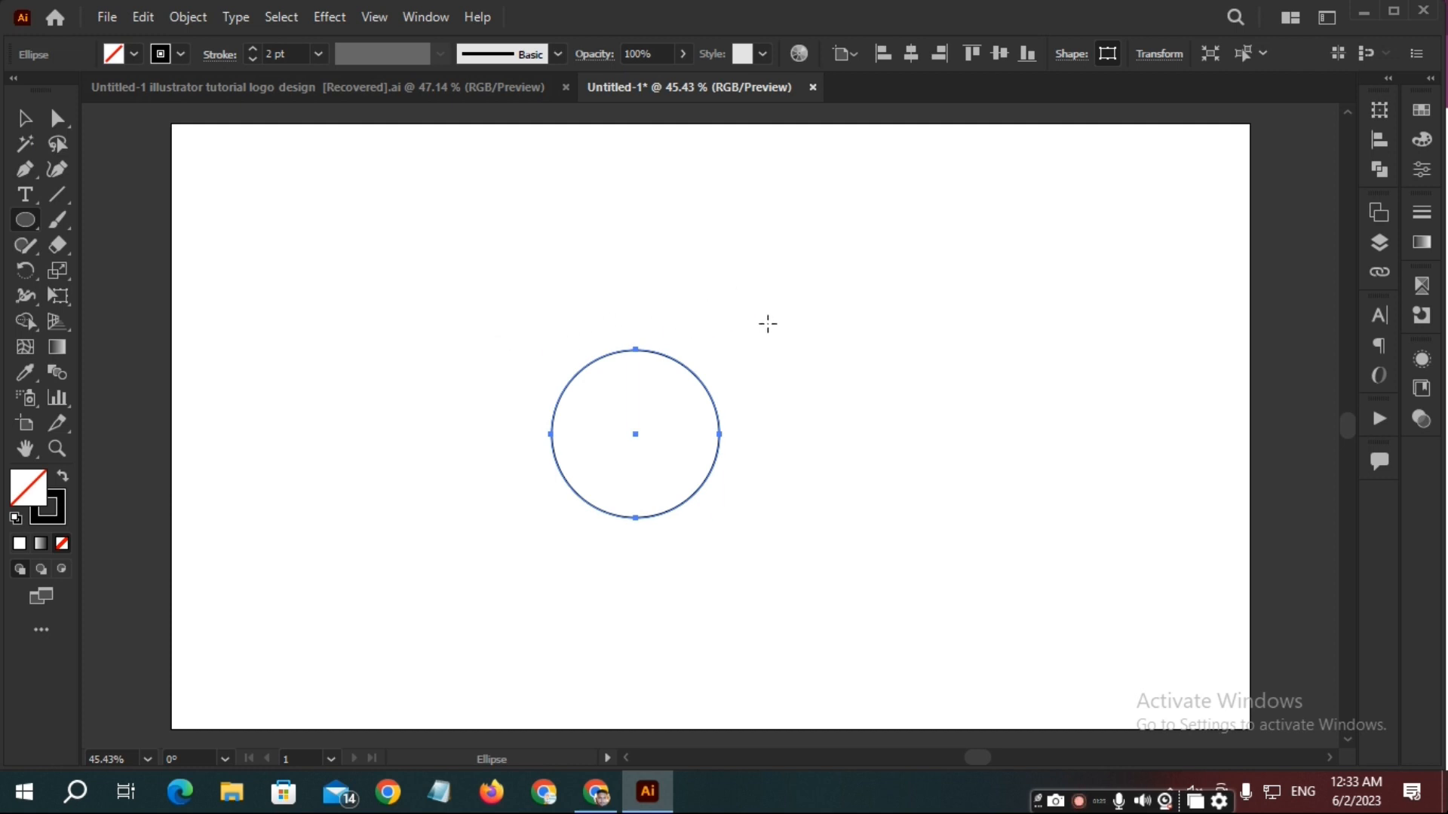
Create a second circle 50 px wide and 50 px high near the large circle.
left_click(720, 343)
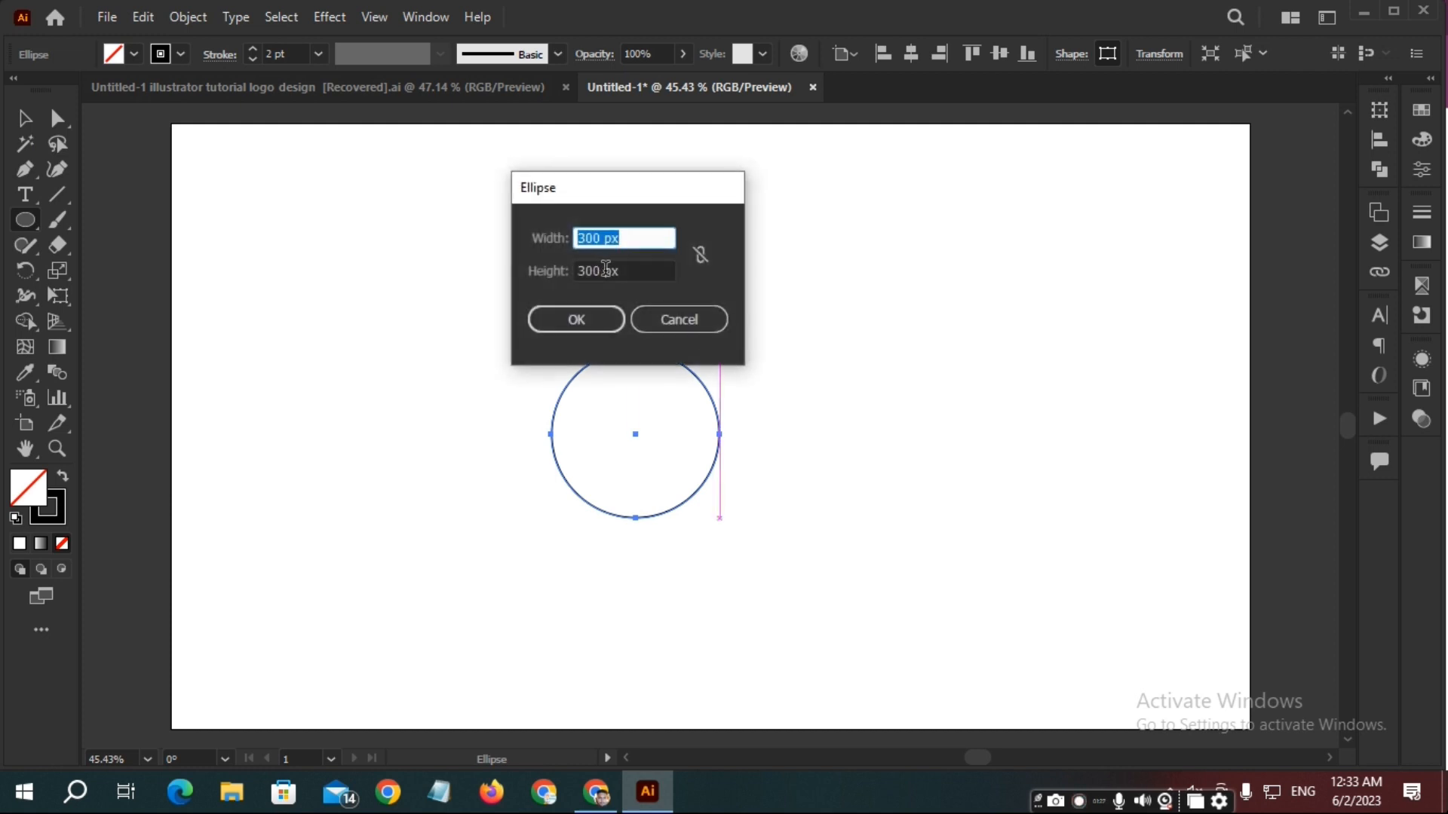
key("BackSpace")
type("50")
key("Tab")
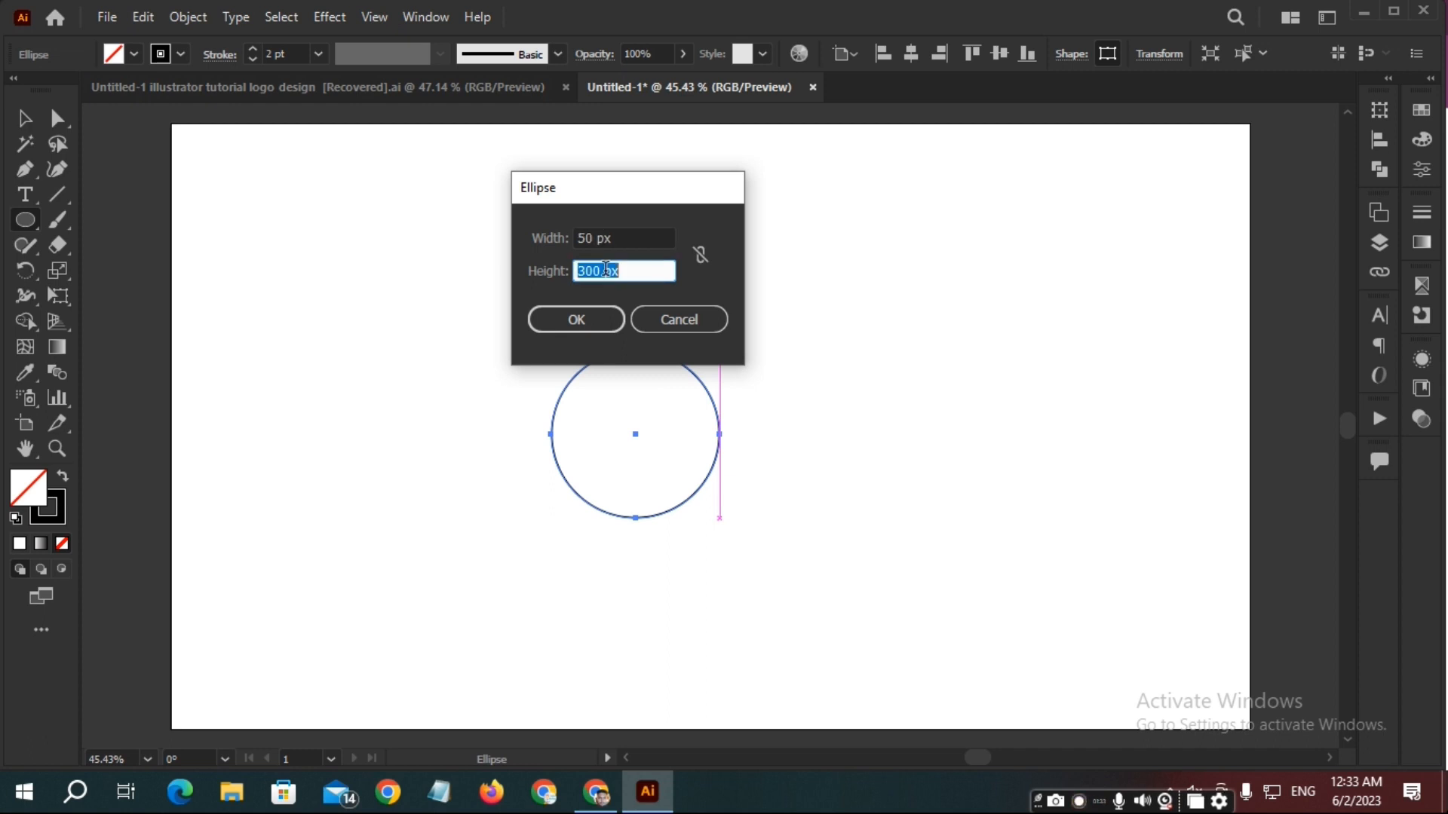
type("50")
key("Return")
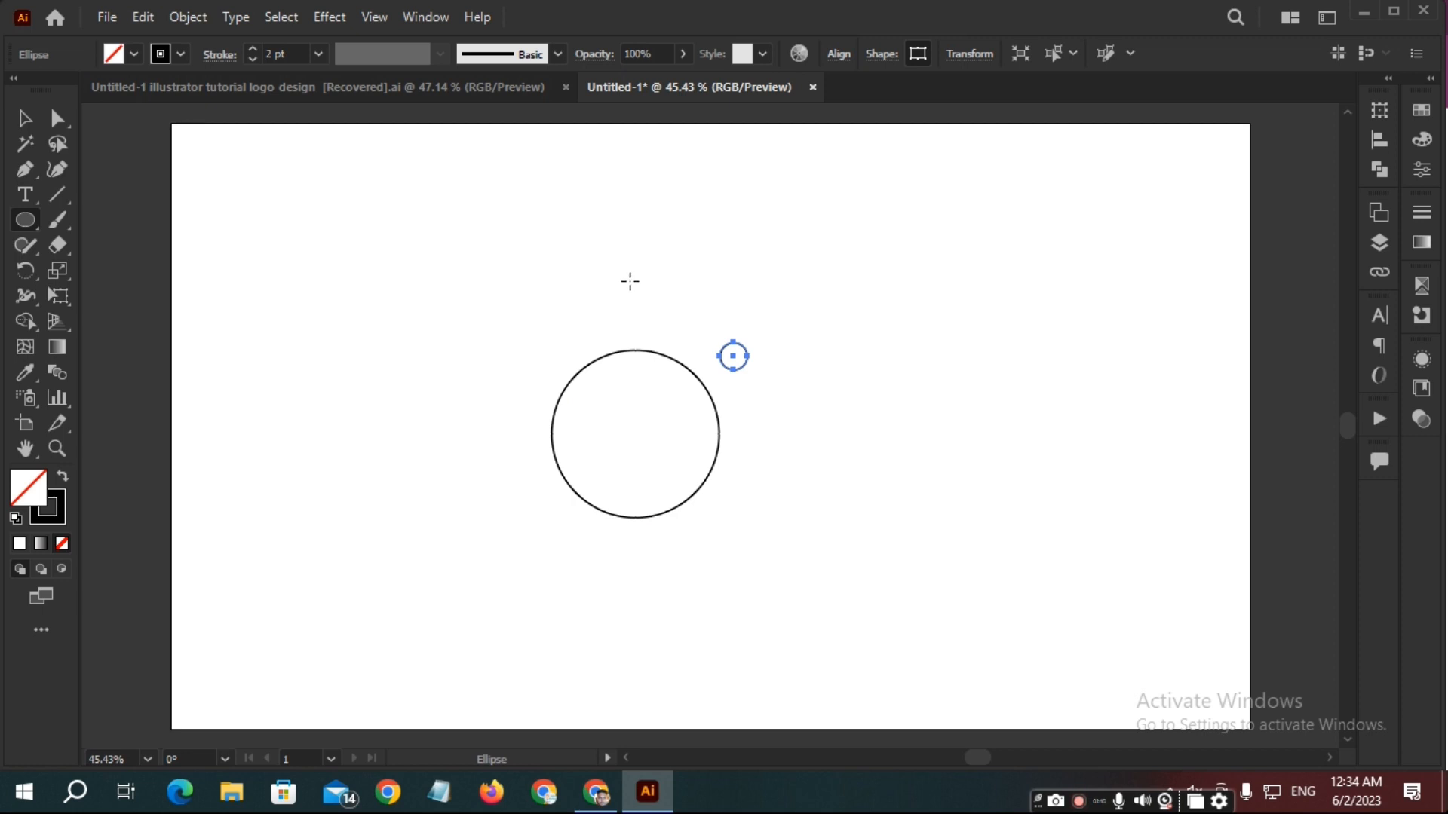
Center the small circle horizontally and vertically on the large circle, using the large circle as key object, and deselect both.
key("ctrl")
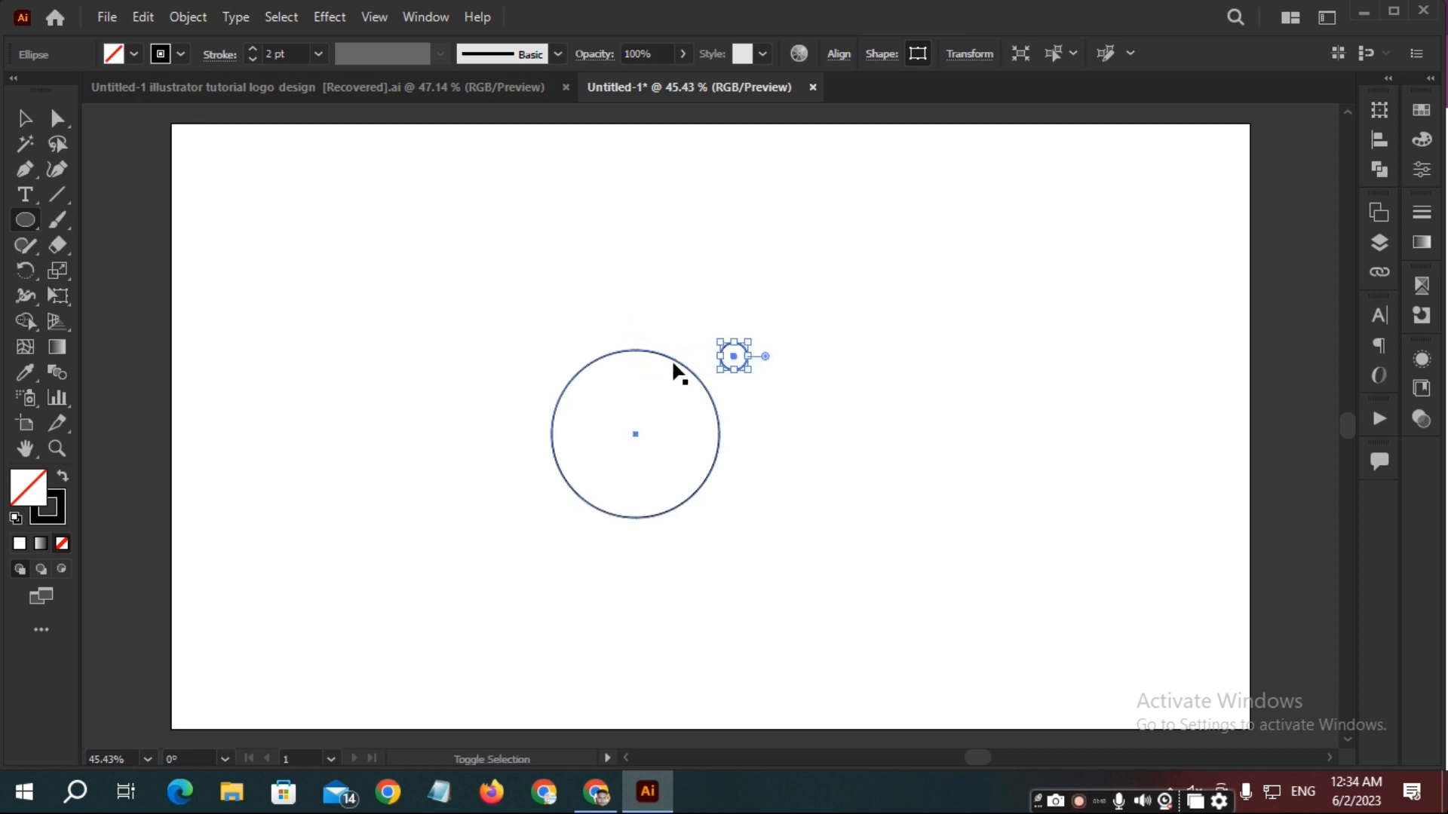
left_click(671, 359, "ctrl")
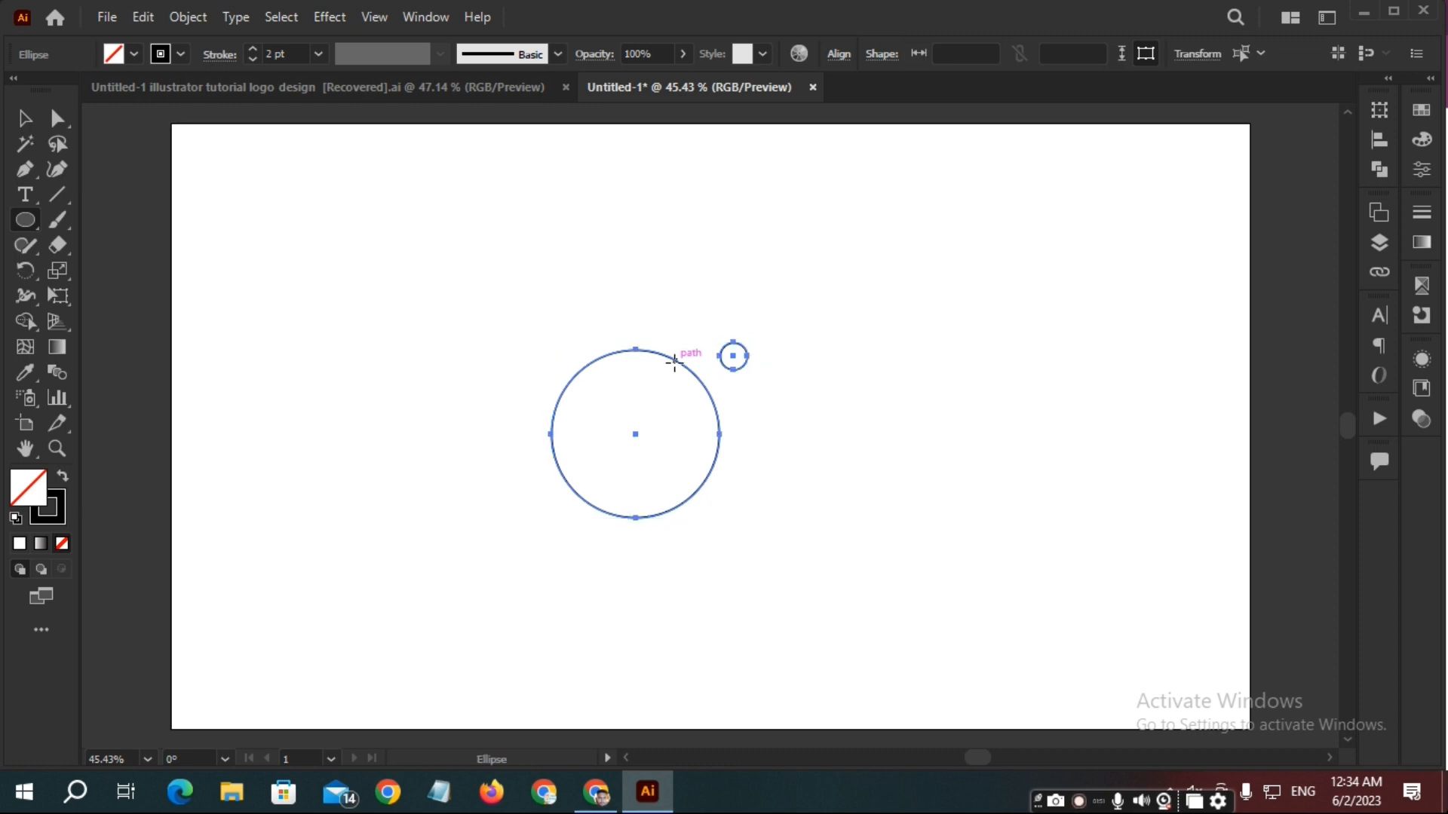
key("ctrl")
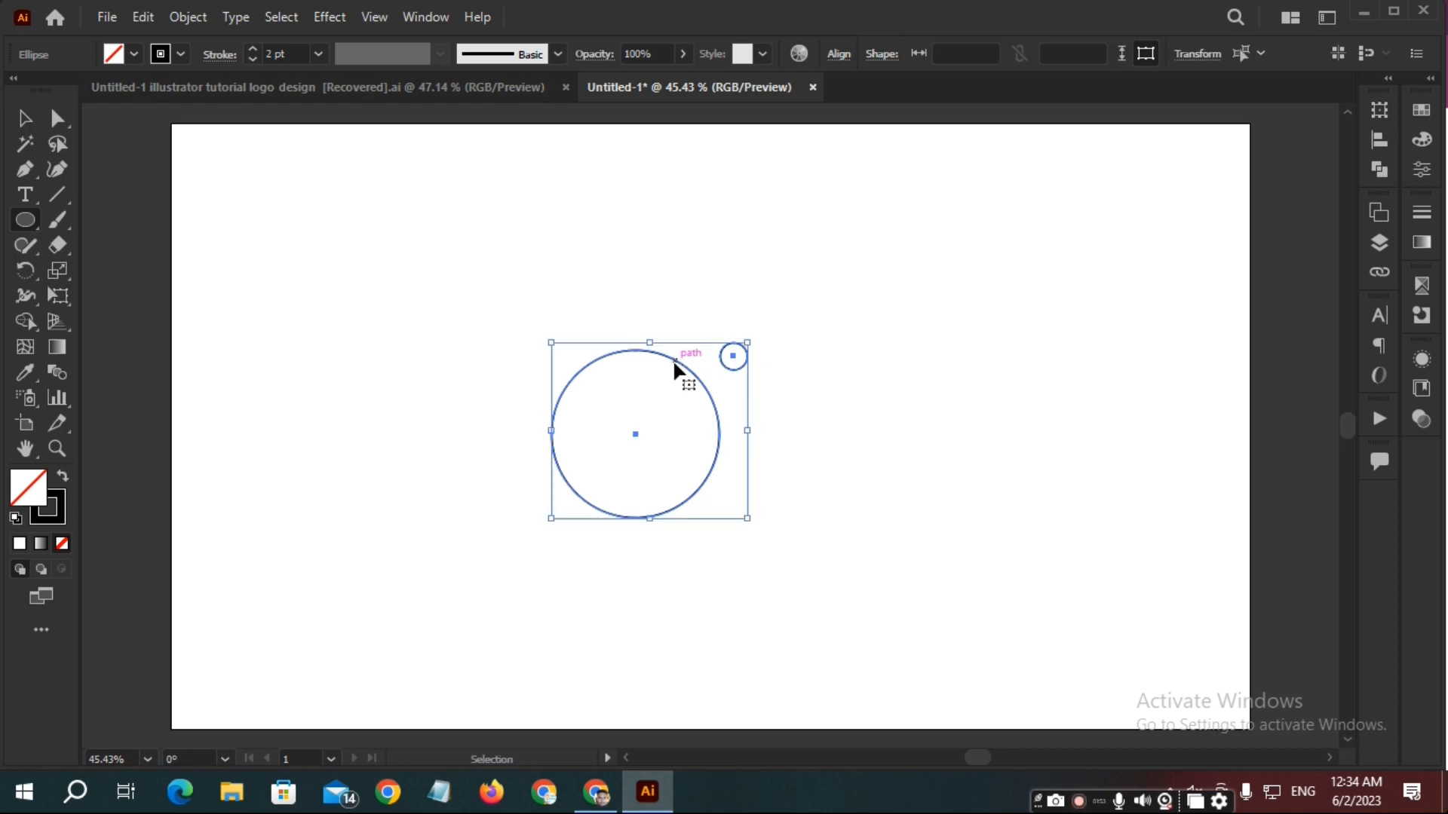
left_click(673, 361, "ctrl")
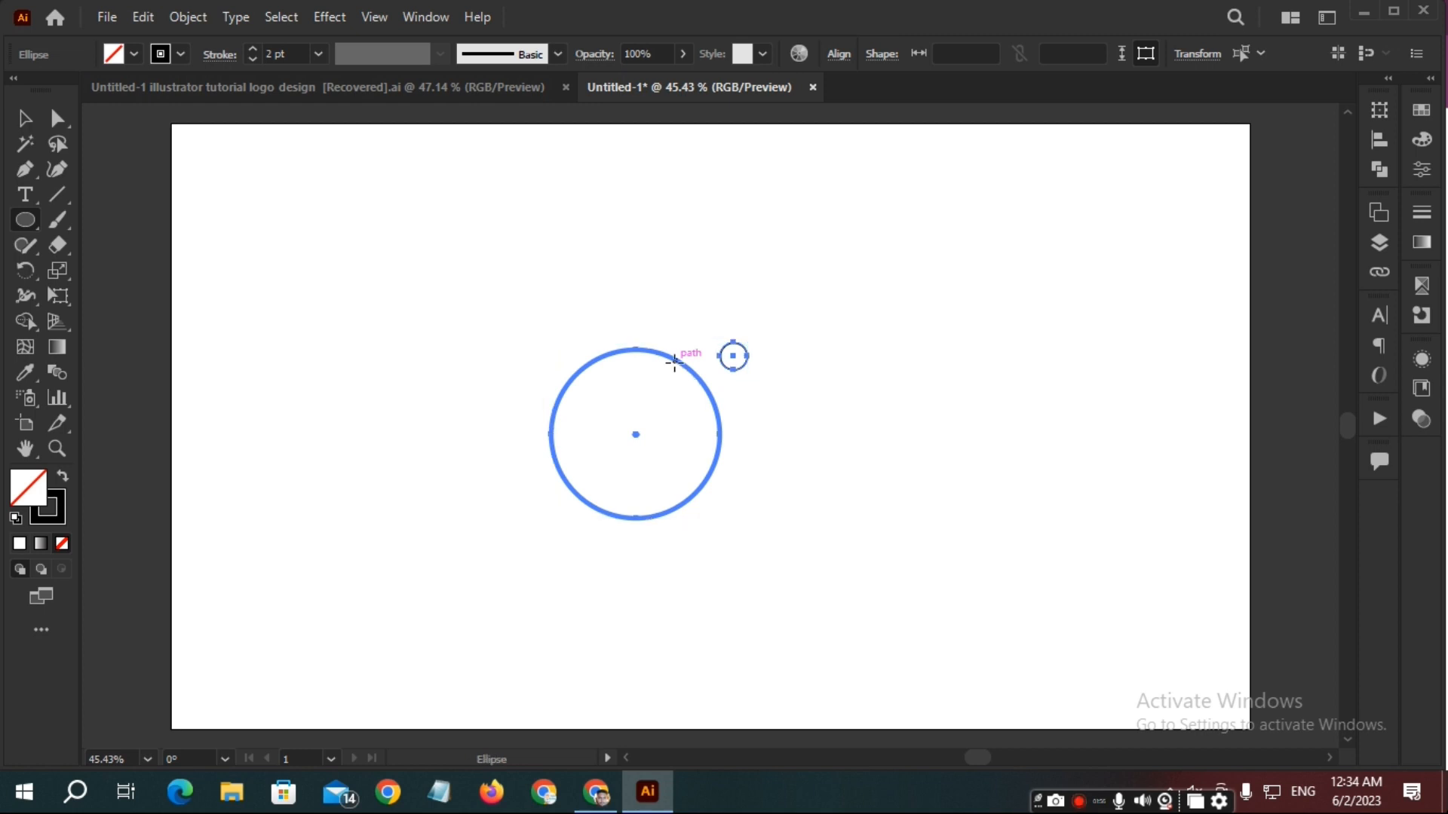
left_click(1379, 148)
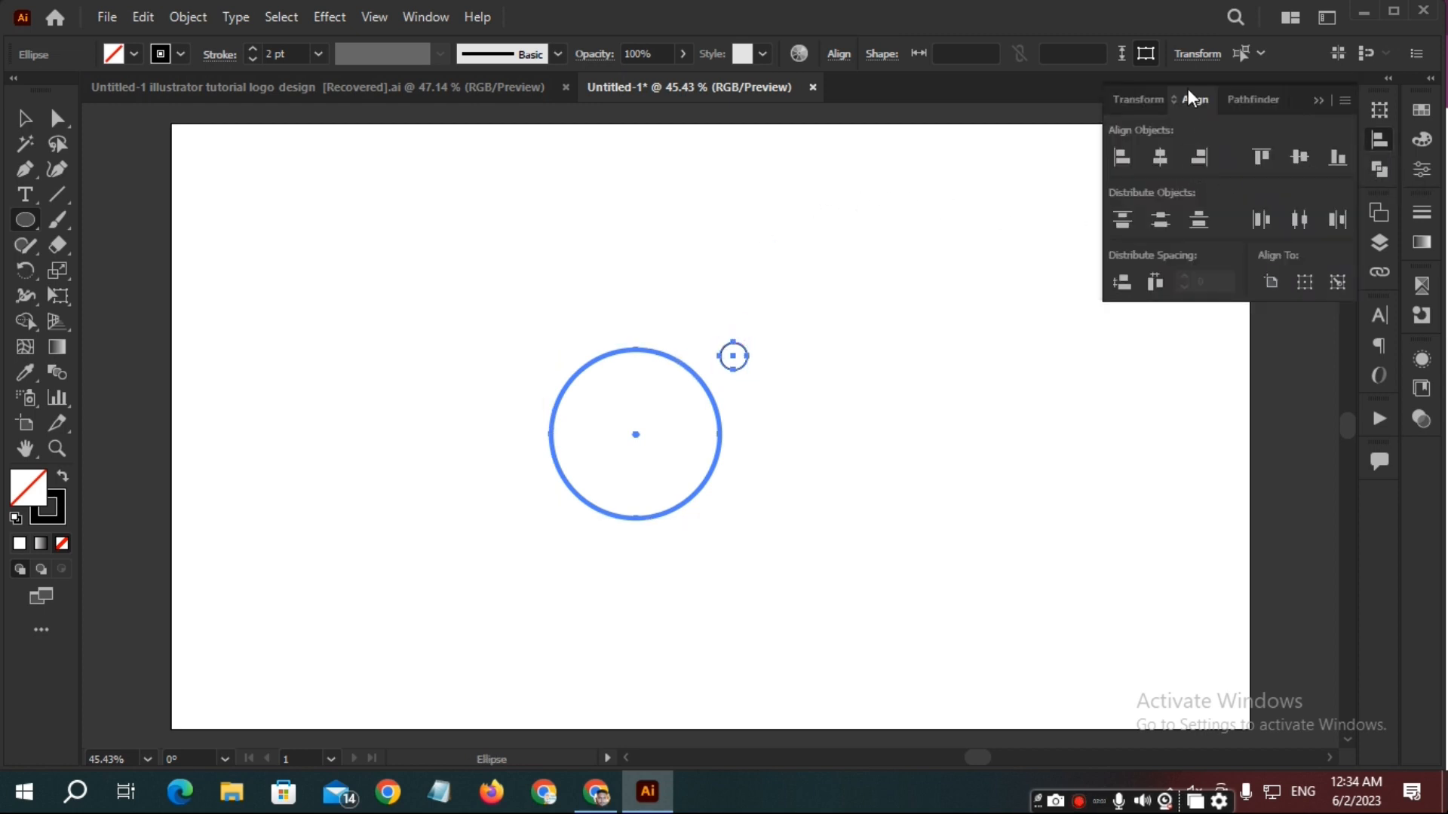
left_click(1160, 156)
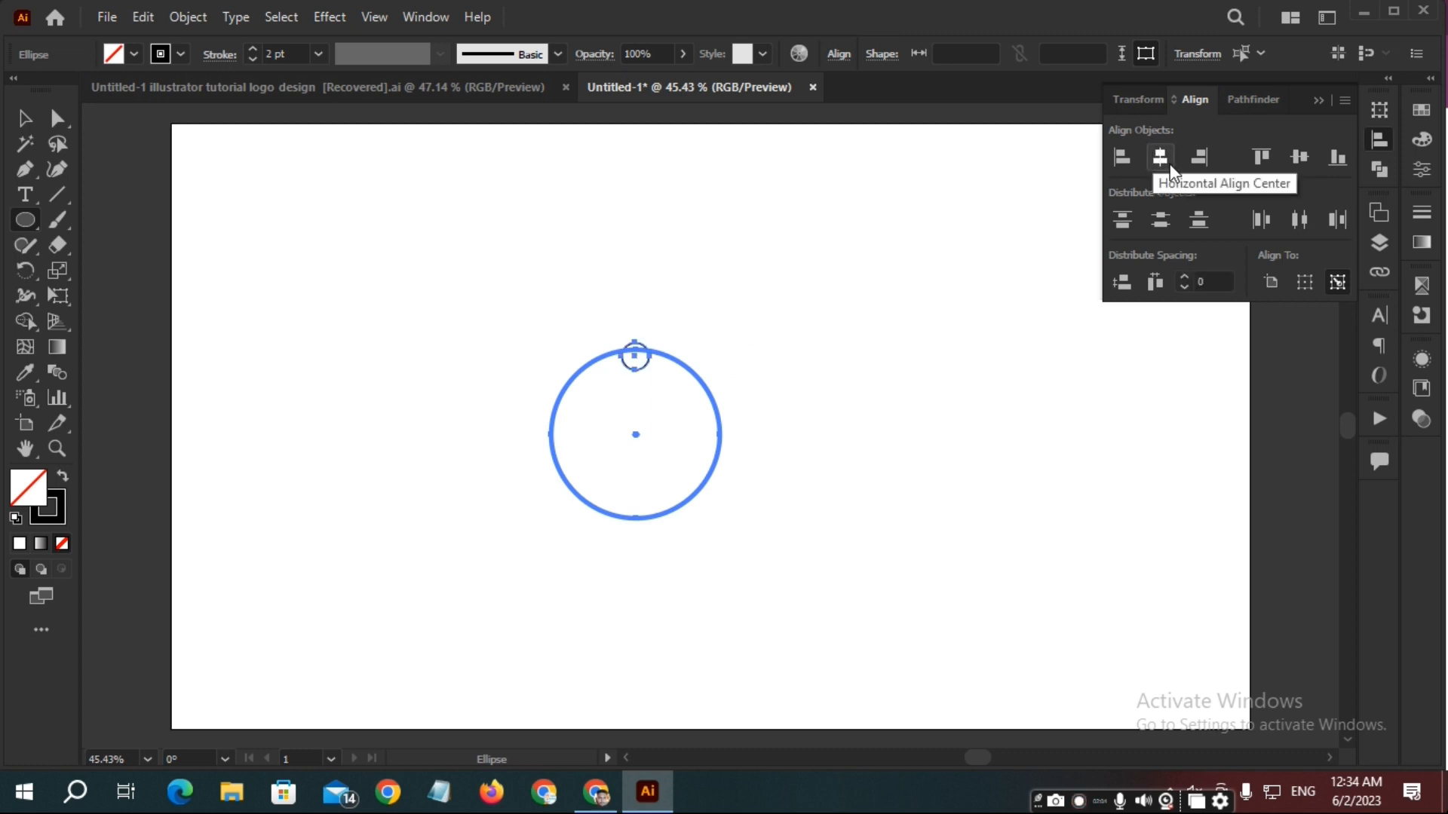
left_click(1299, 158)
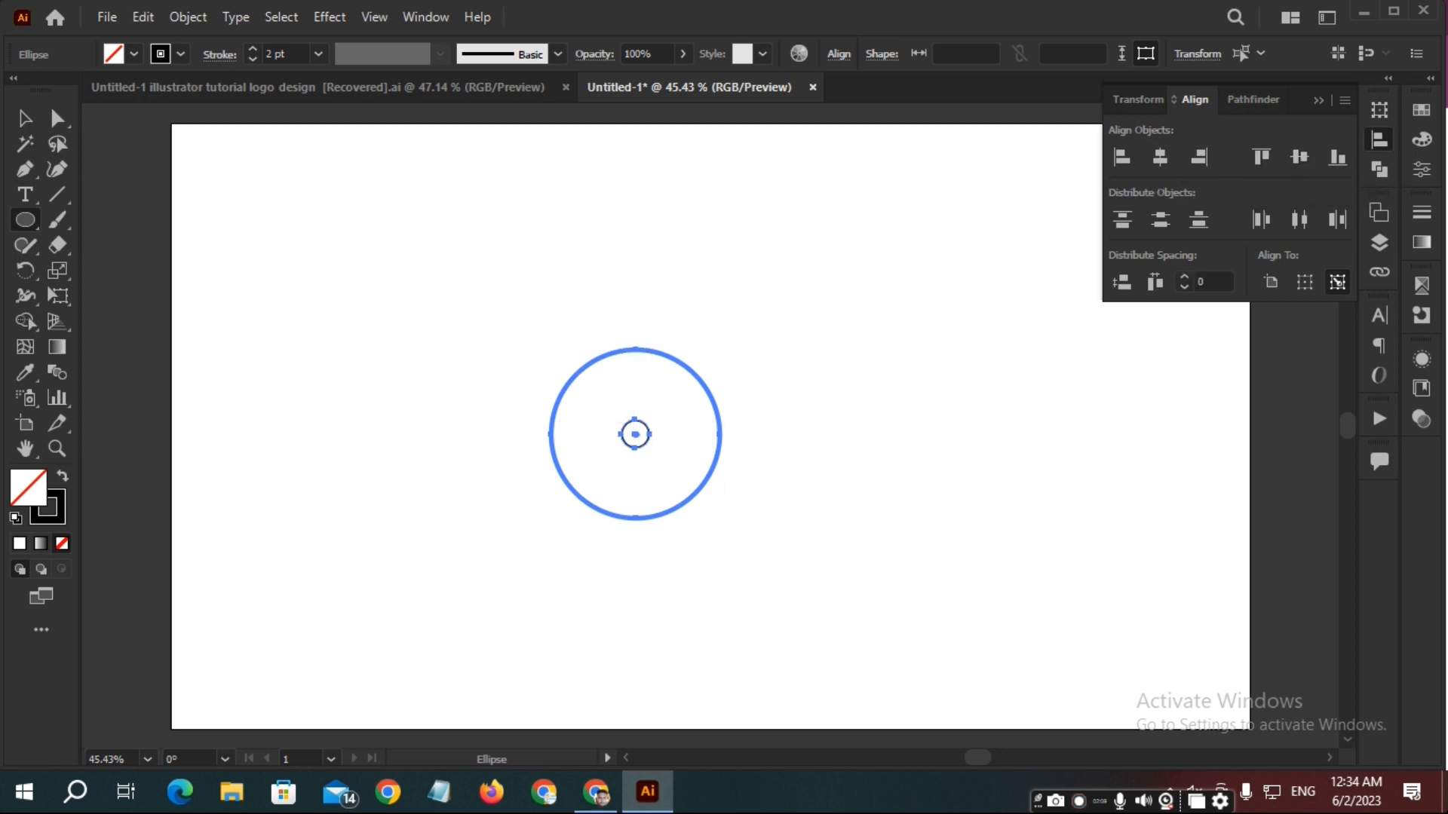
left_click(27, 117)
left_click(360, 325)
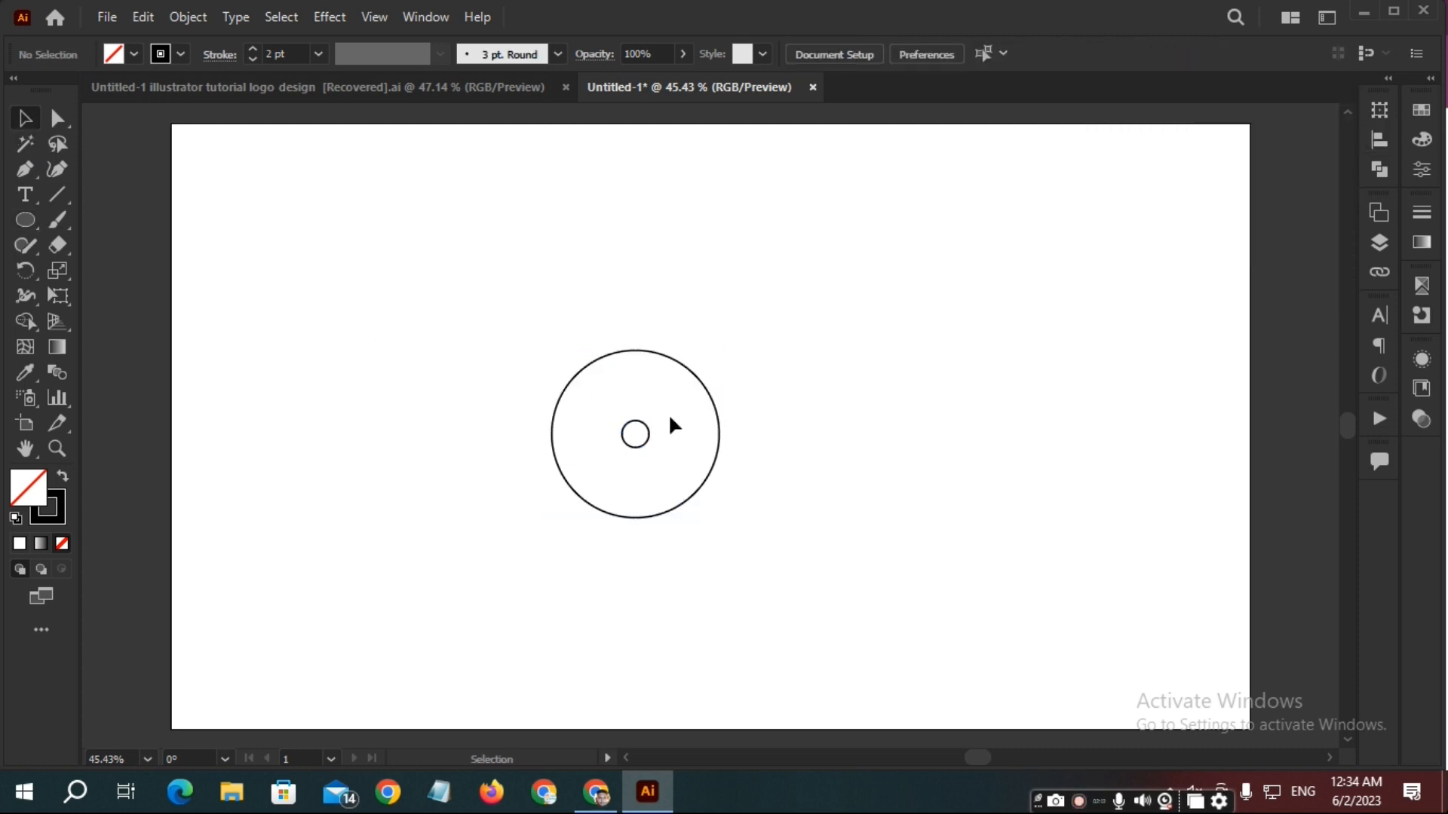
Copy the large circle and paste the duplicate in front of it.
left_click(656, 516)
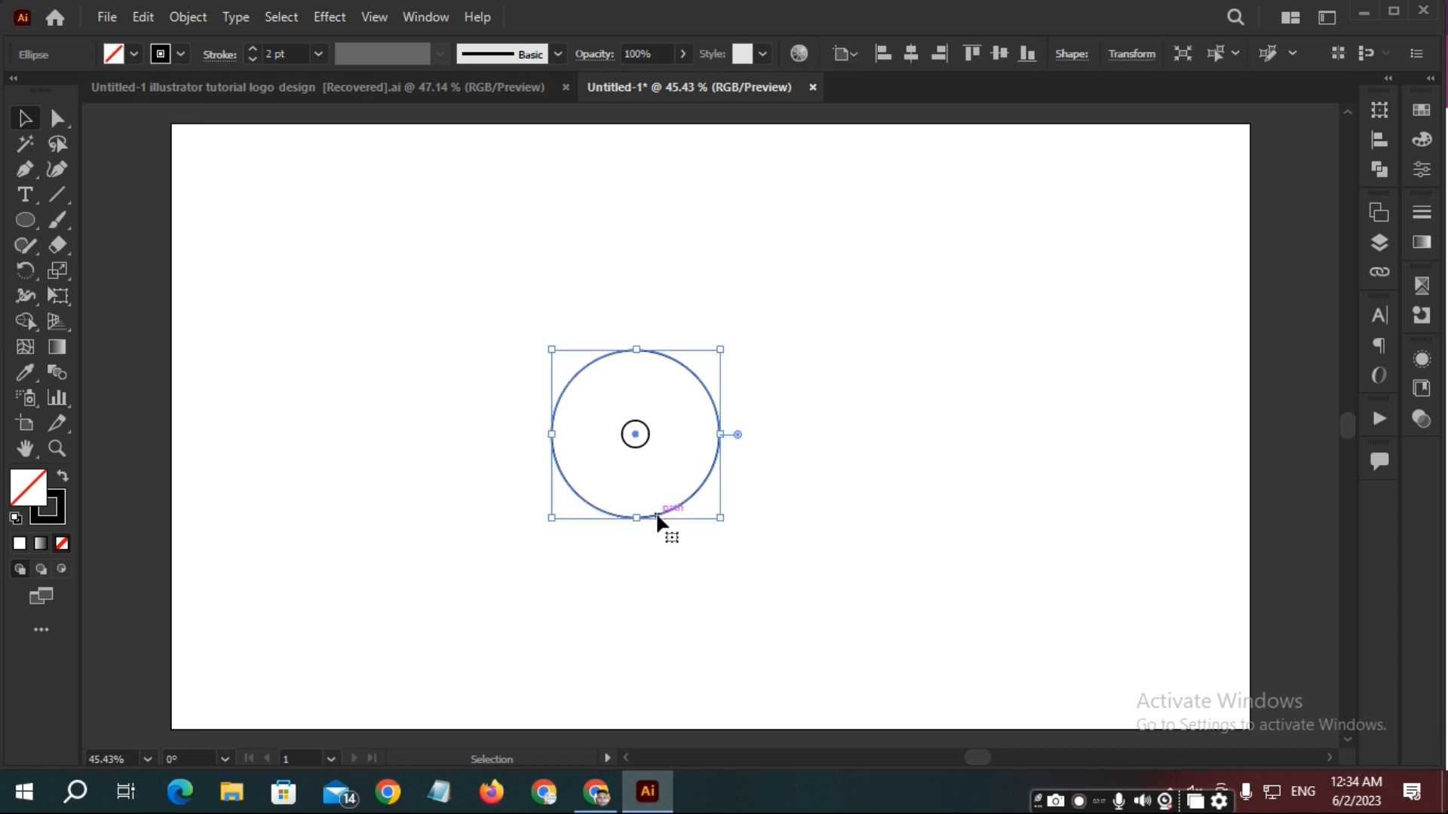
key("a")
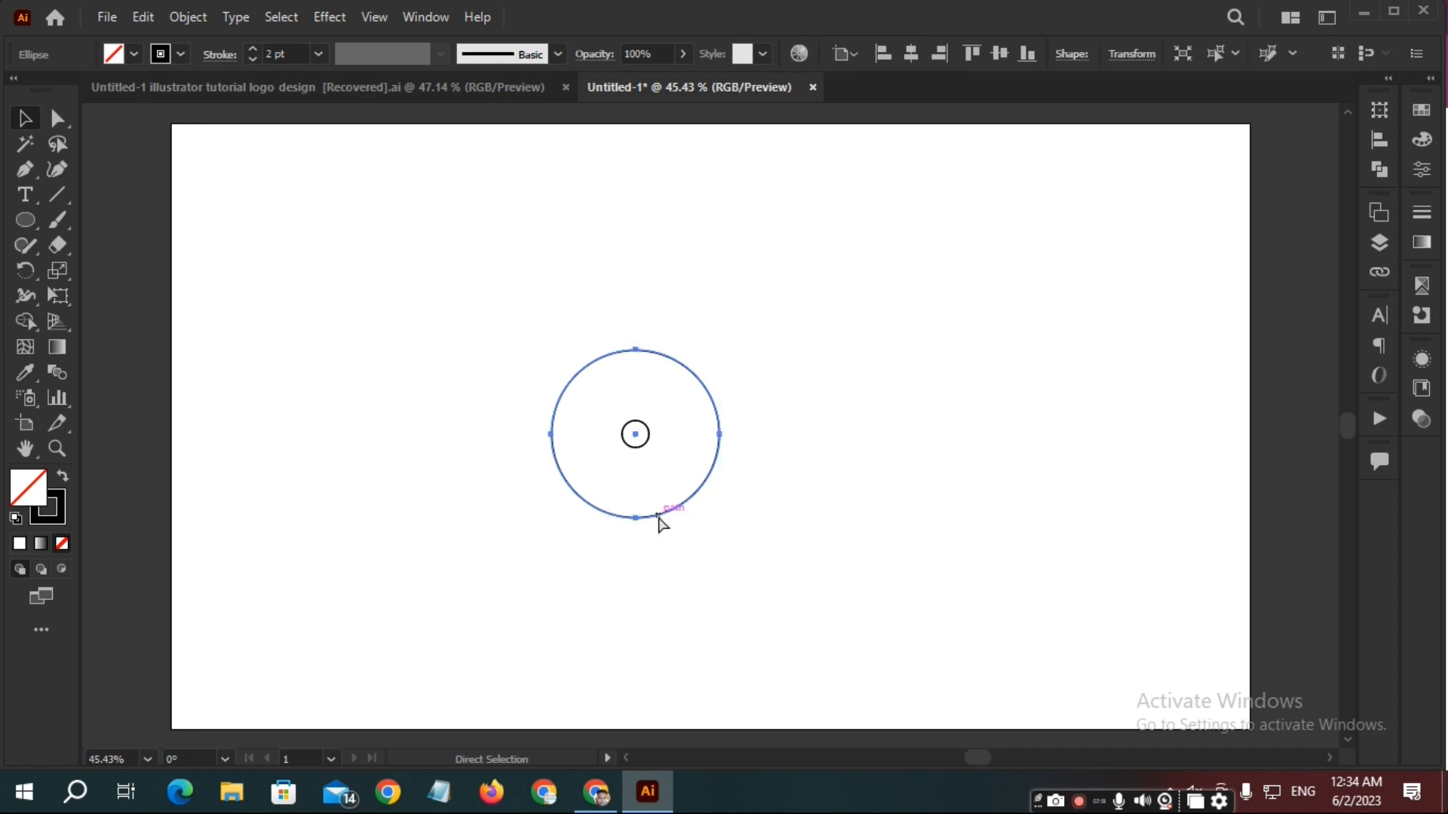
key("v")
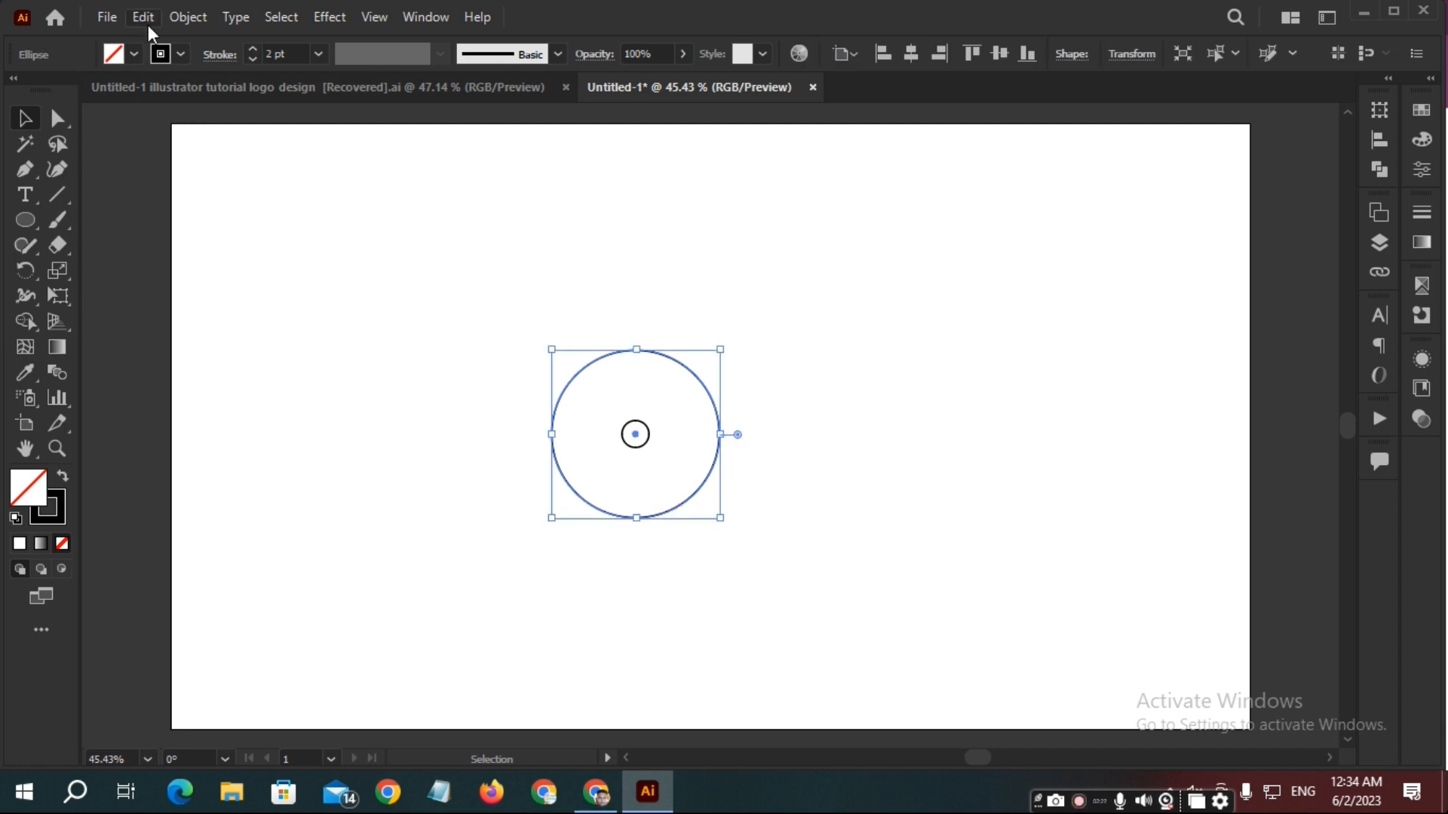
left_click(146, 20)
left_click(214, 116)
left_click(139, 21)
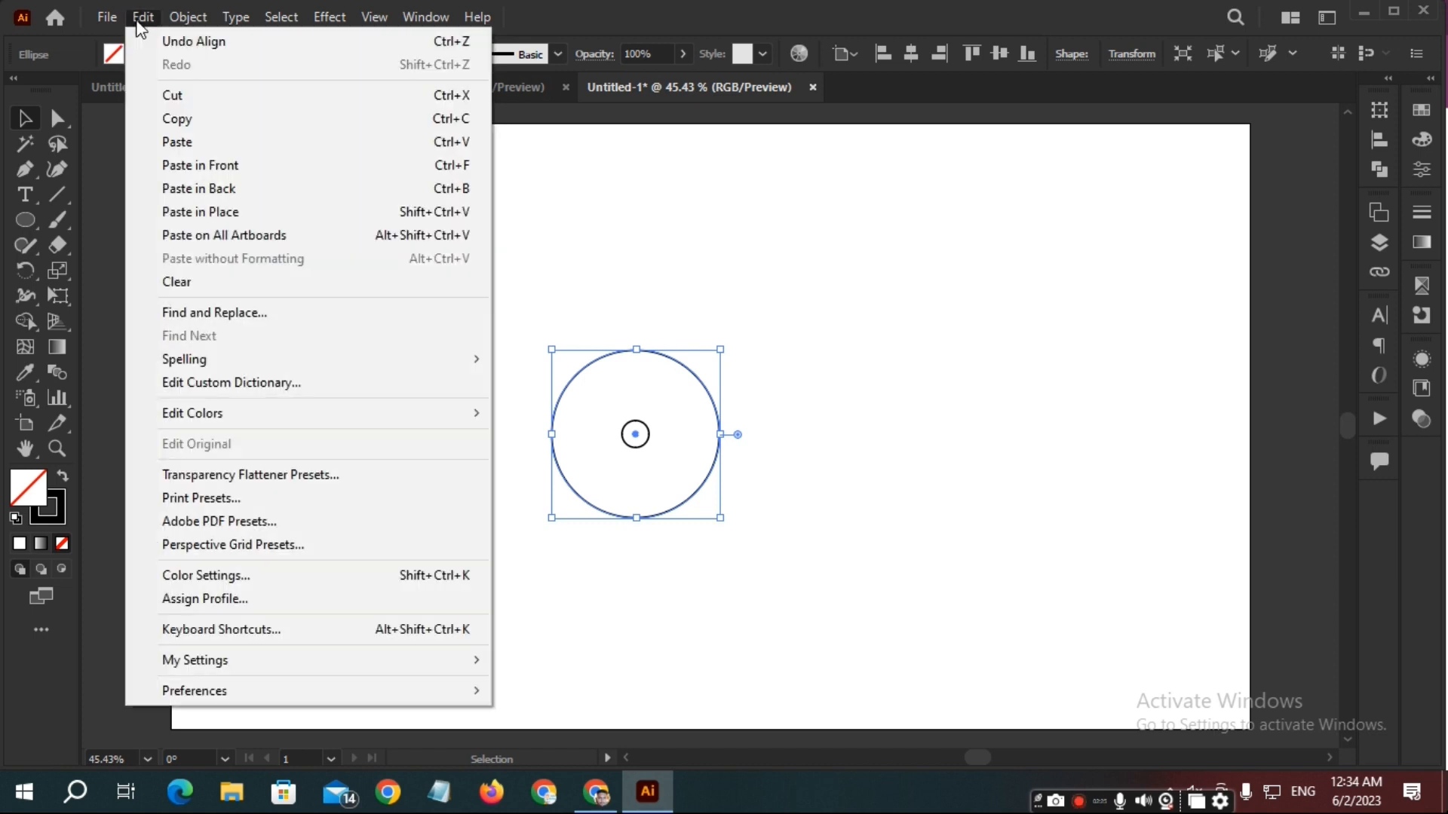
left_click(234, 164)
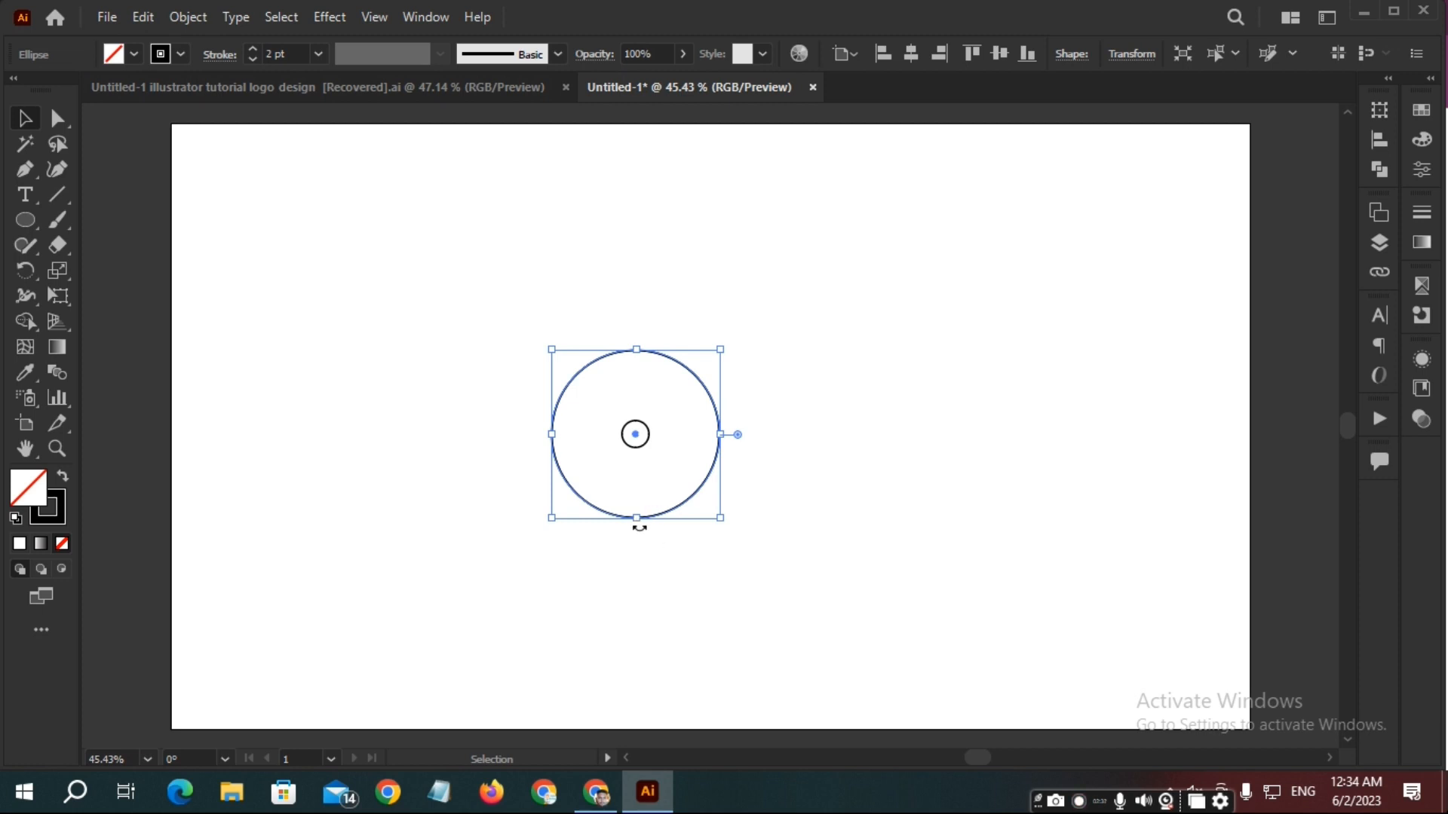
Scale the duplicate proportionally from its fixed top to about 175 px, so its lower edge meets the small circle's bottom.
left_click_drag(640, 525, 630, 450)
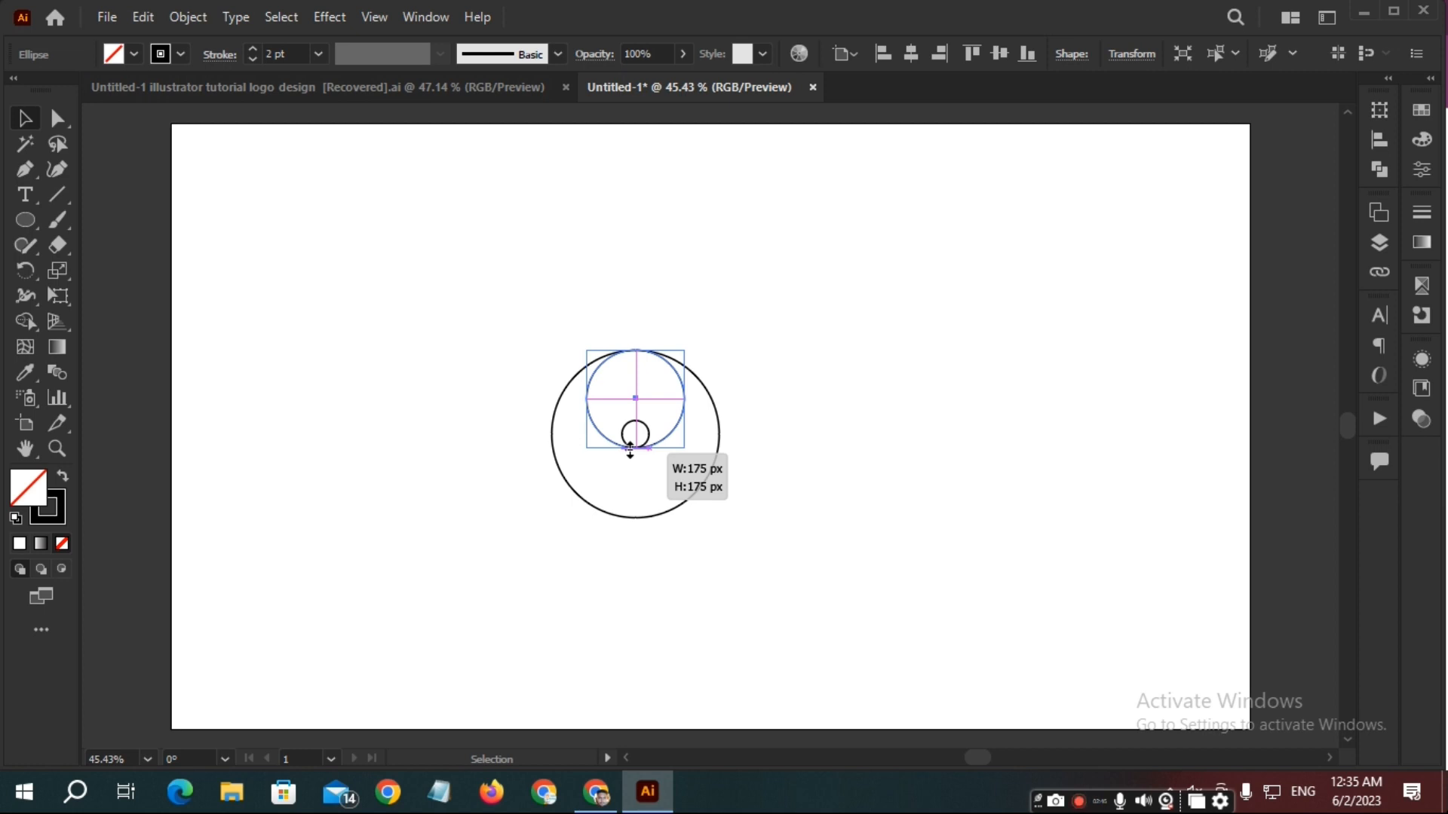
left_click_drag(631, 450, 630, 453)
left_click(753, 485)
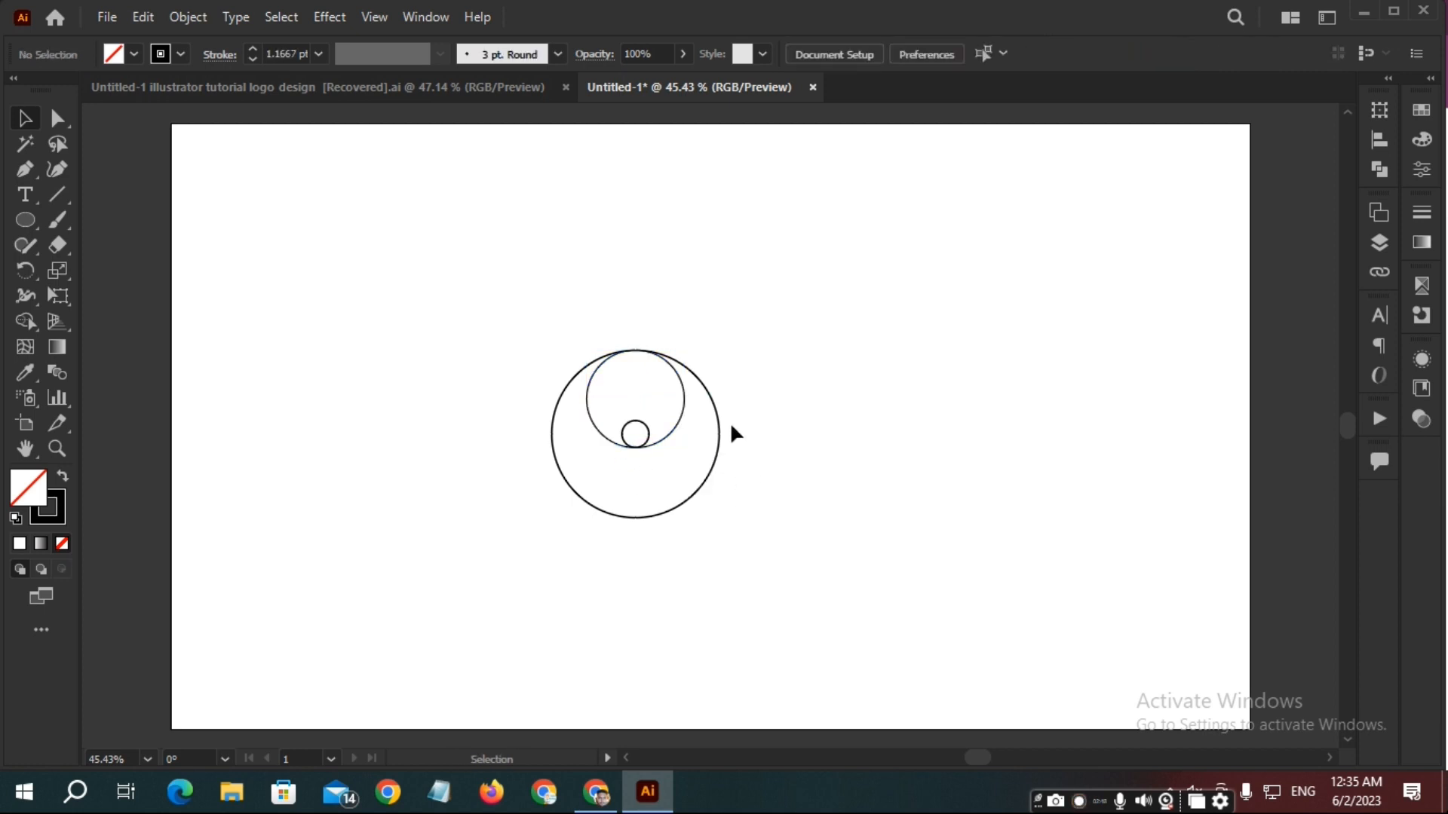
key("a")
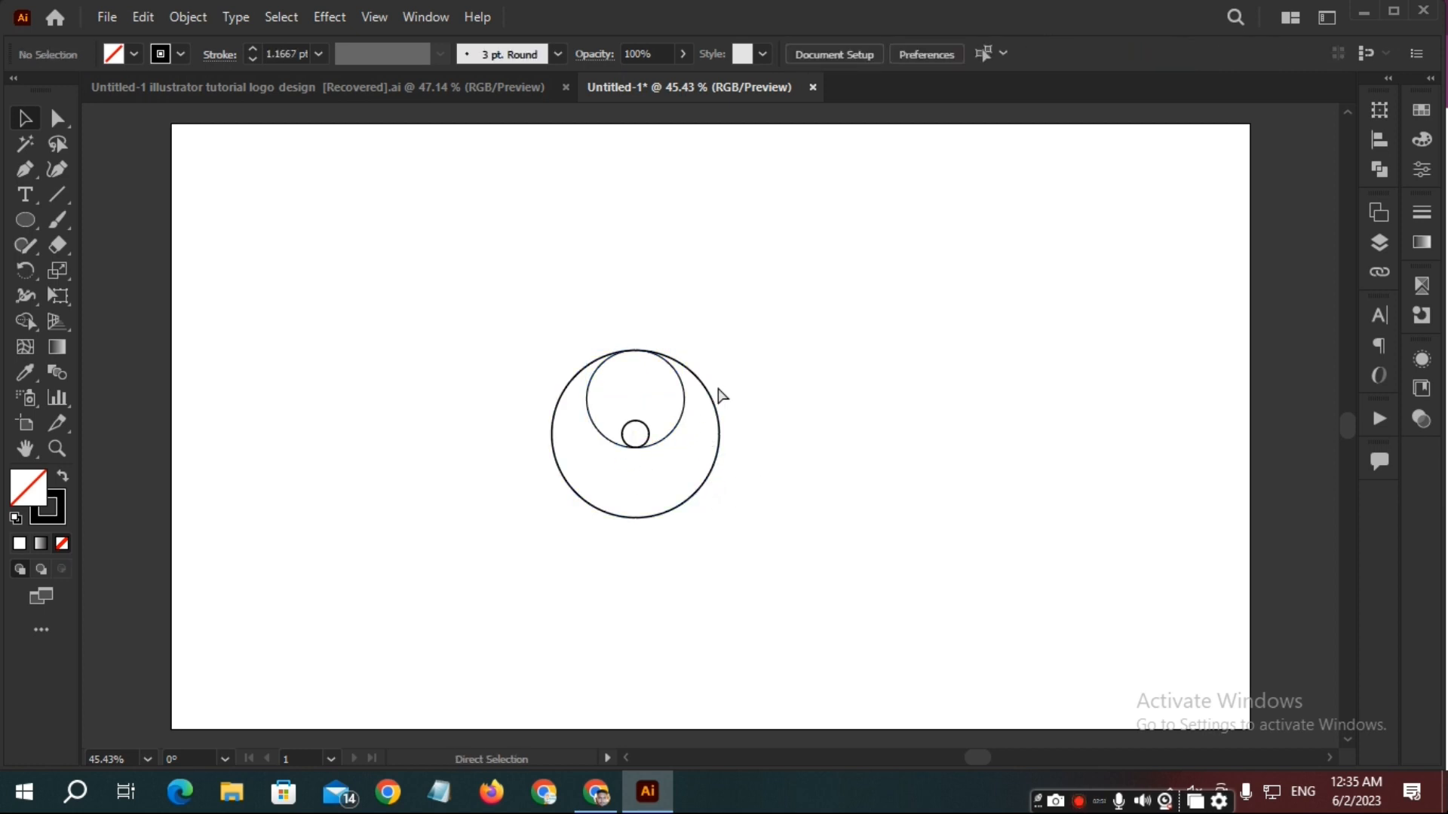
left_click(720, 414)
key("v")
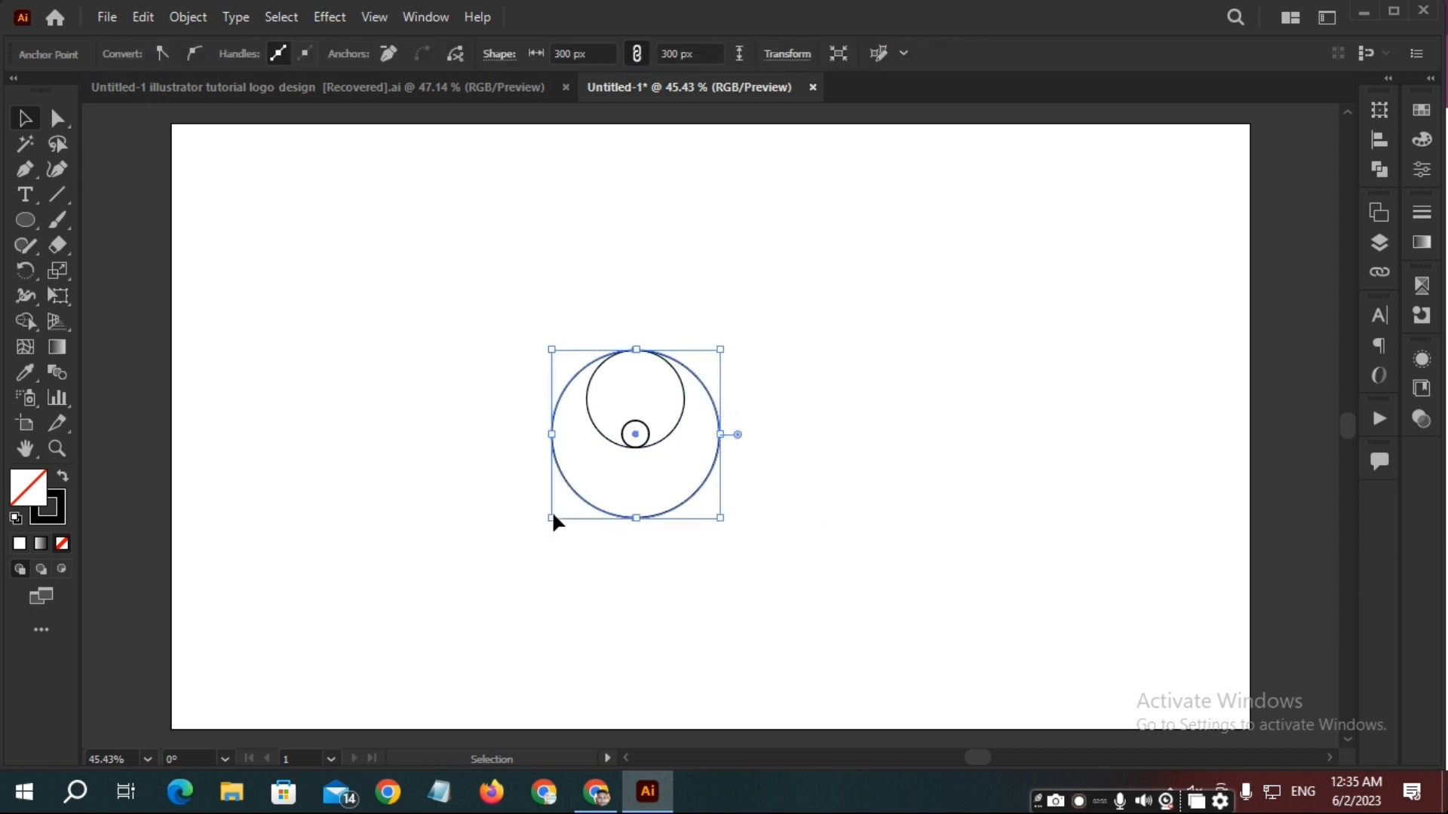
left_click(143, 18)
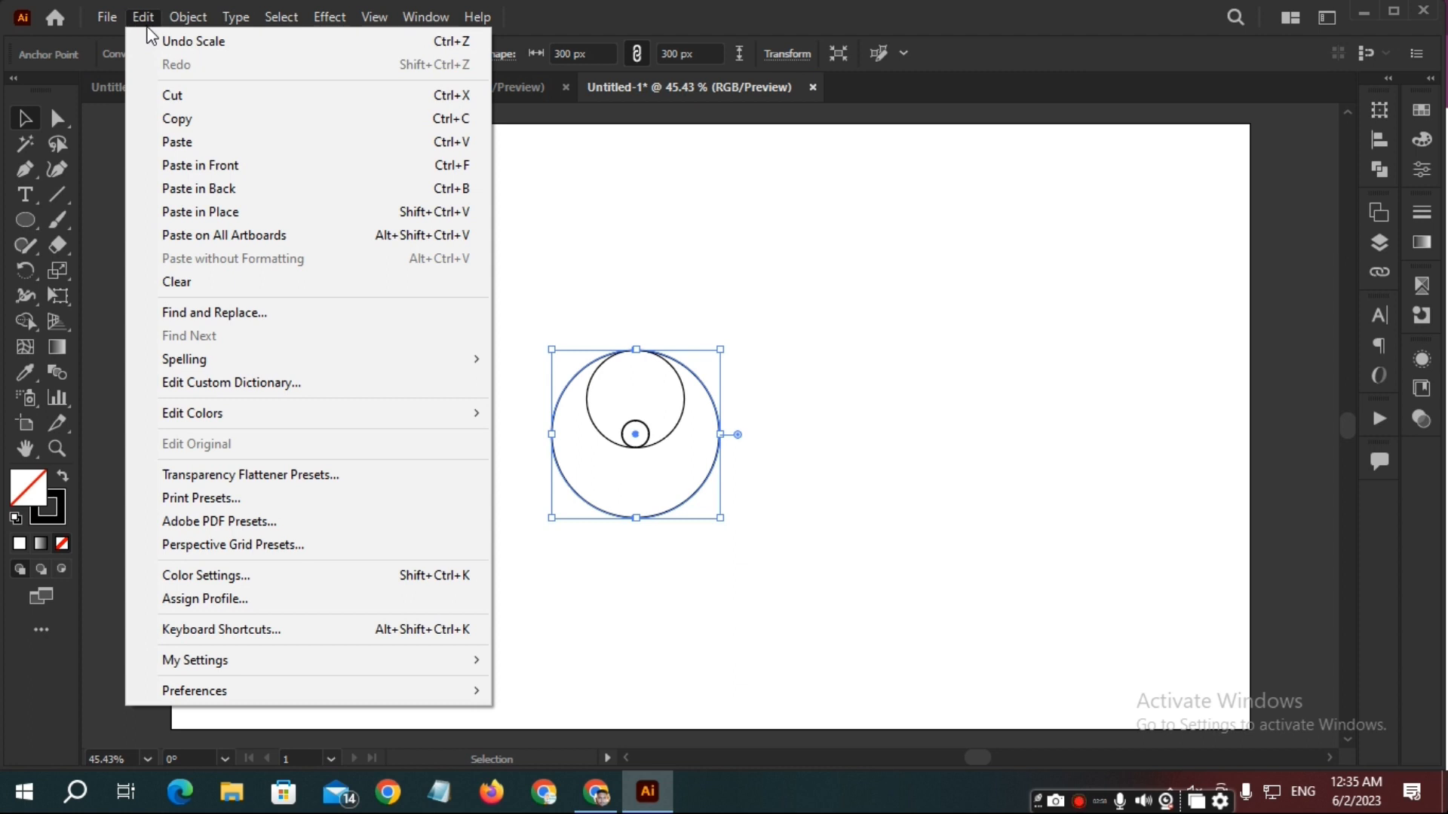
left_click(180, 119)
left_click(143, 17)
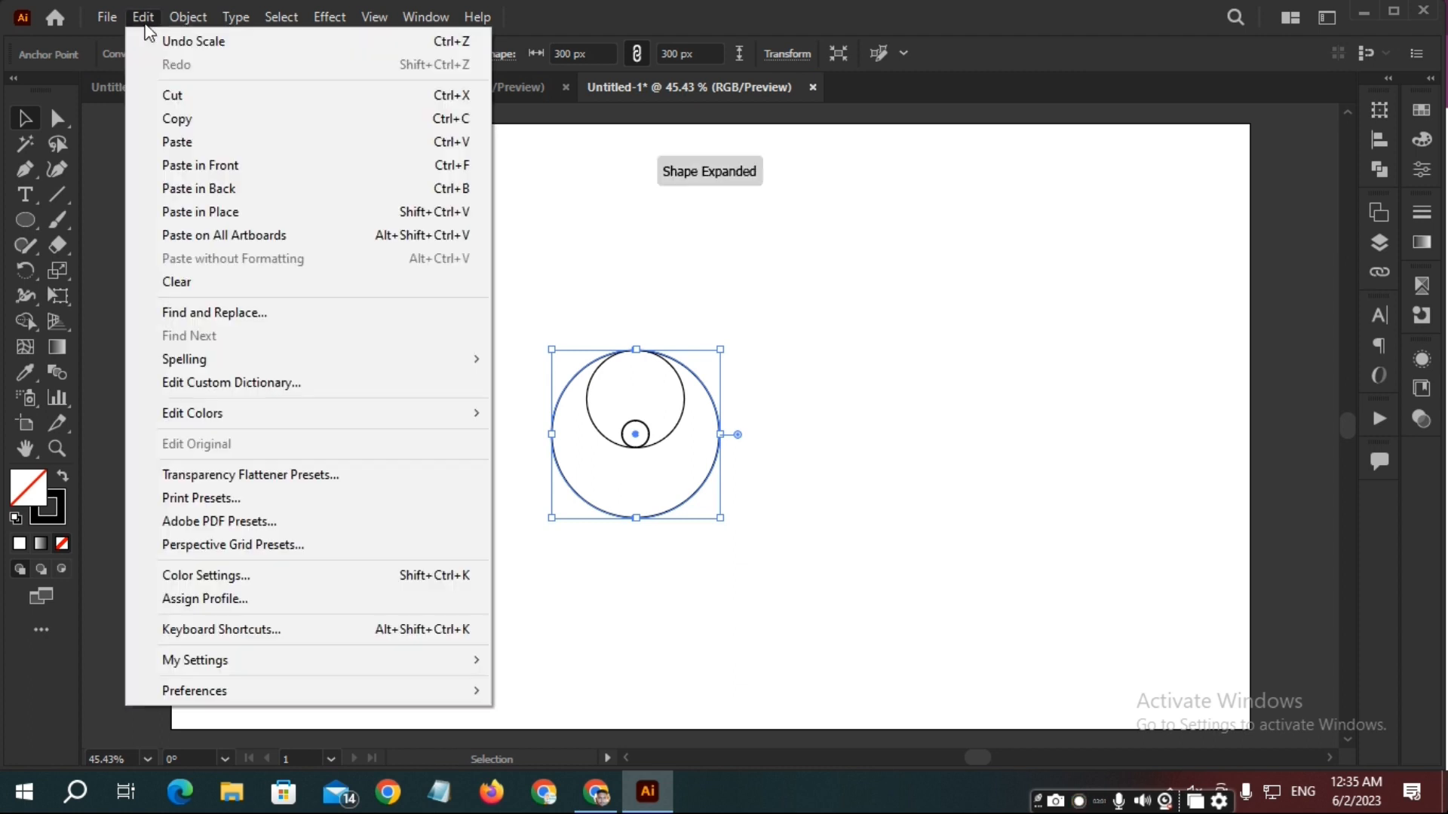
left_click(239, 167)
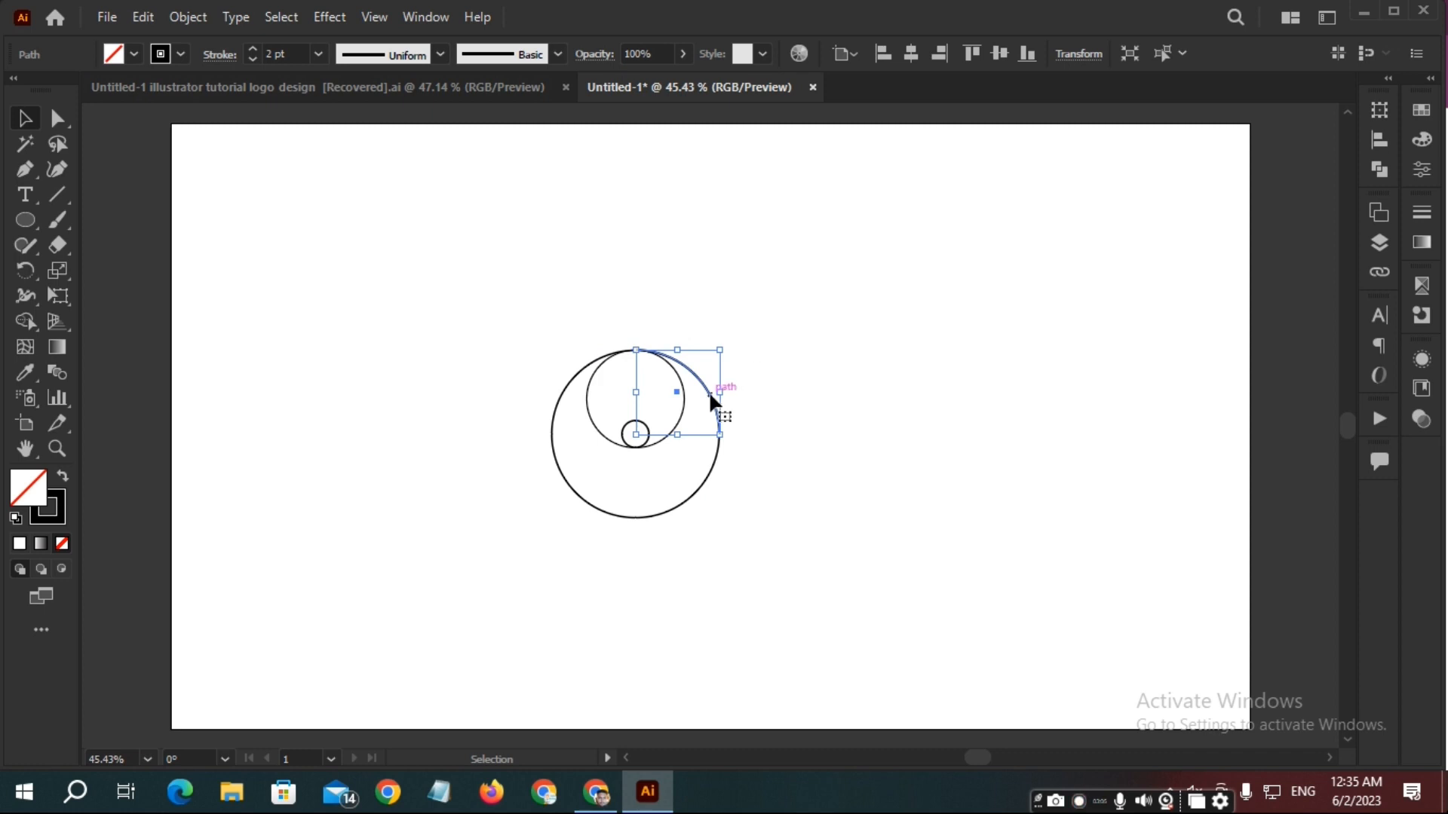
key("a")
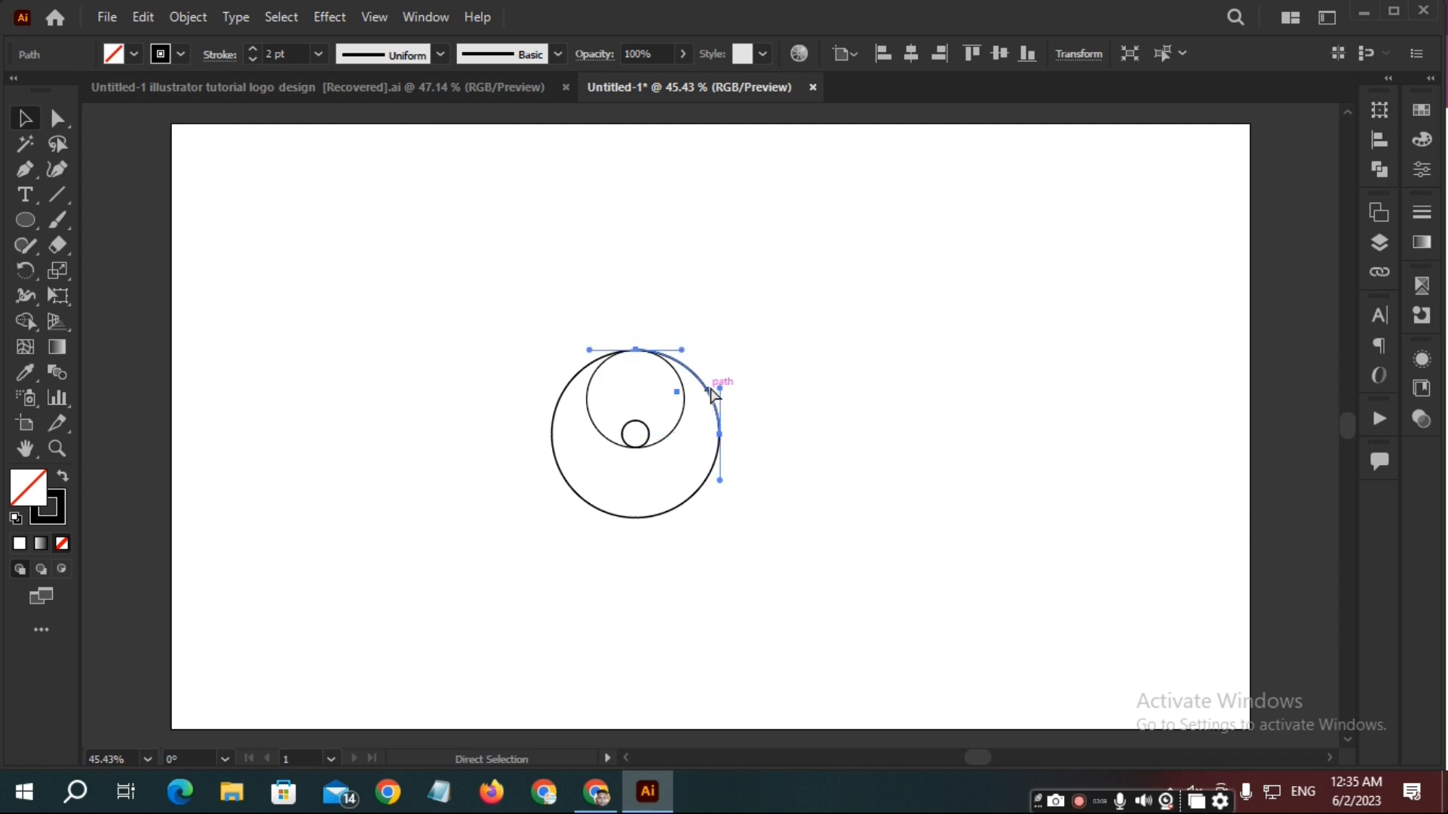
left_click(711, 392)
left_click(808, 379)
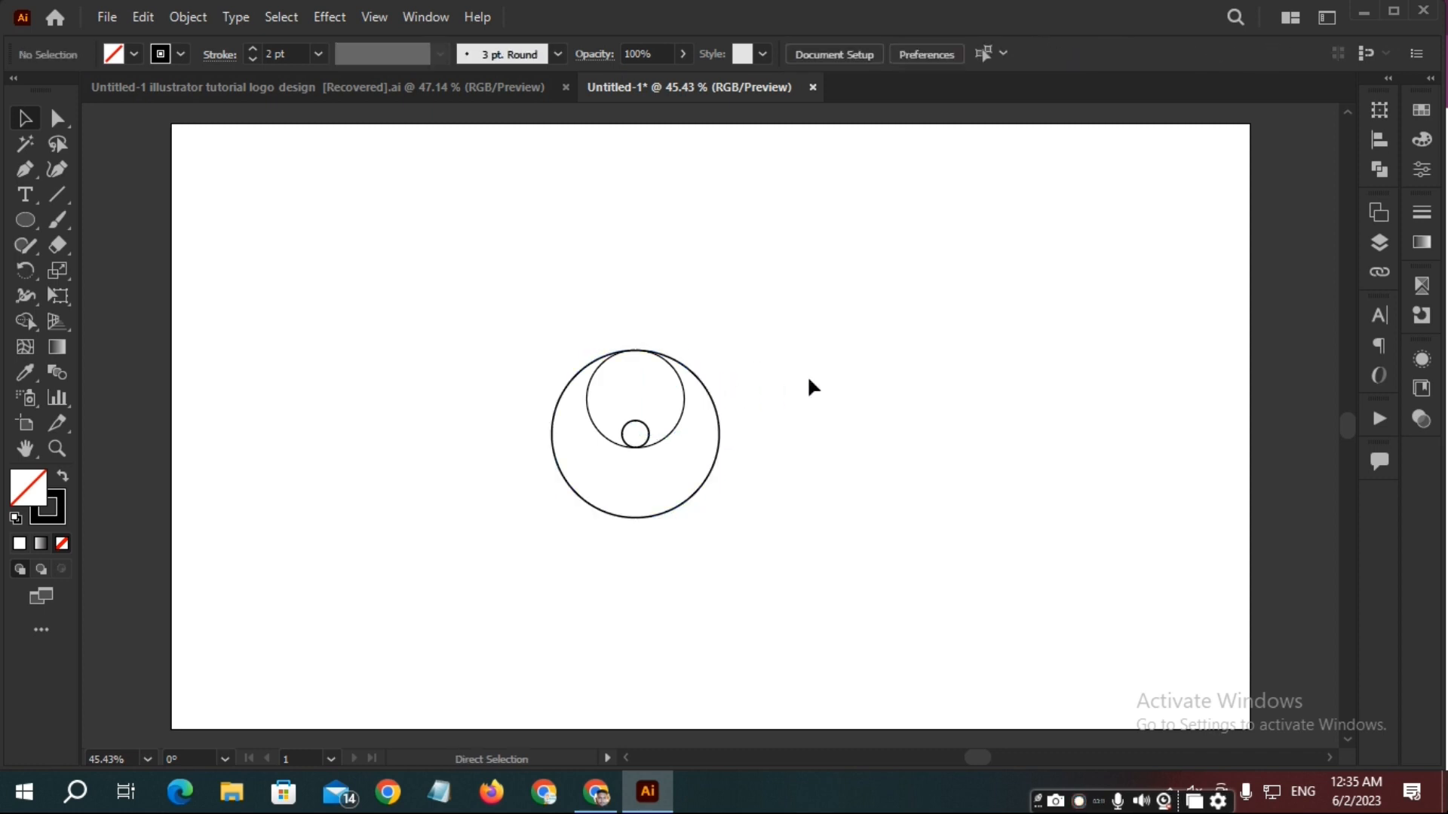
Select the whole large circle, copy it, and paste the duplicate in front of it.
left_click(716, 414)
key("v")
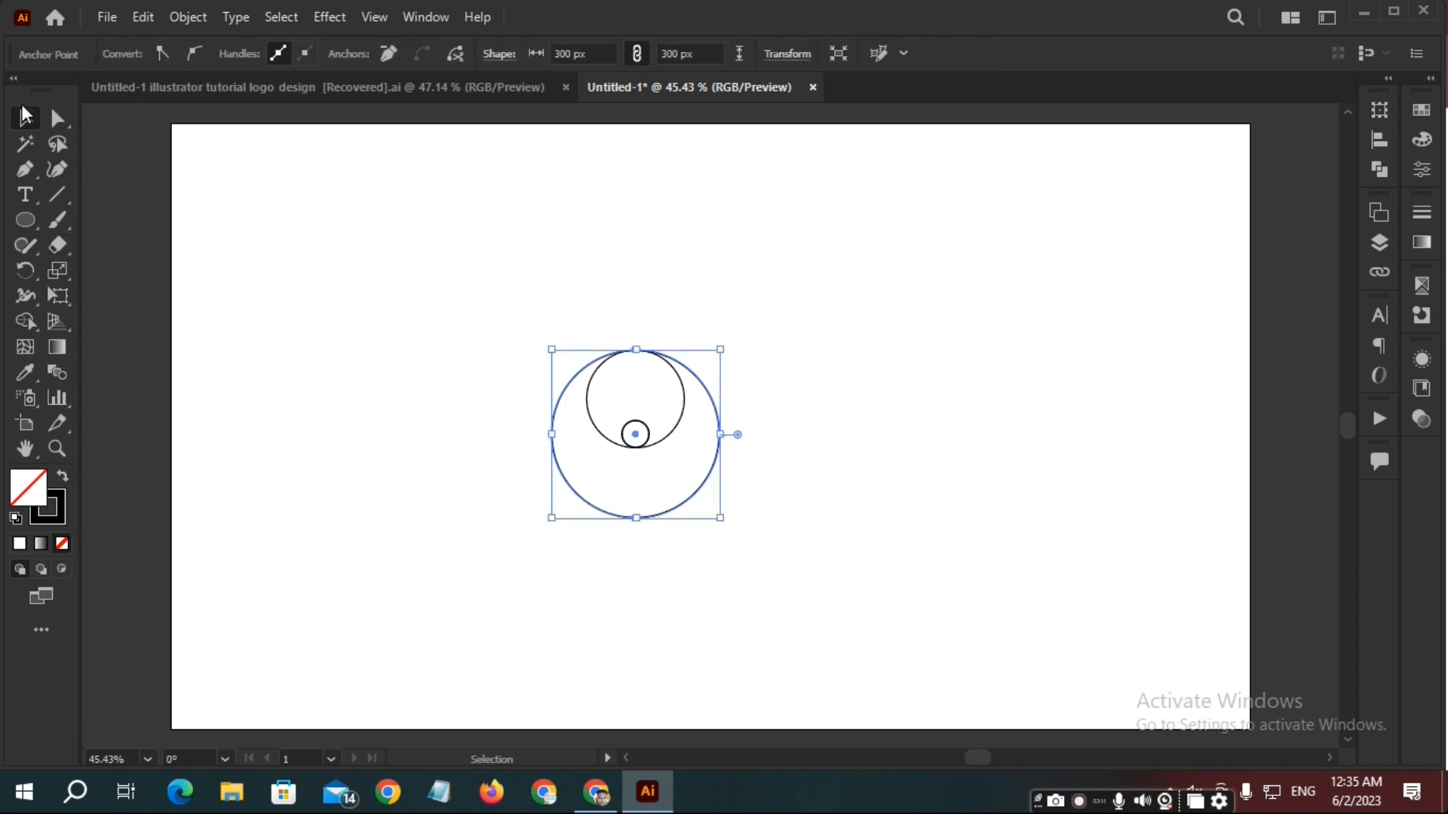
left_click(407, 310)
left_click_drag(432, 343, 567, 492)
left_click(162, 17)
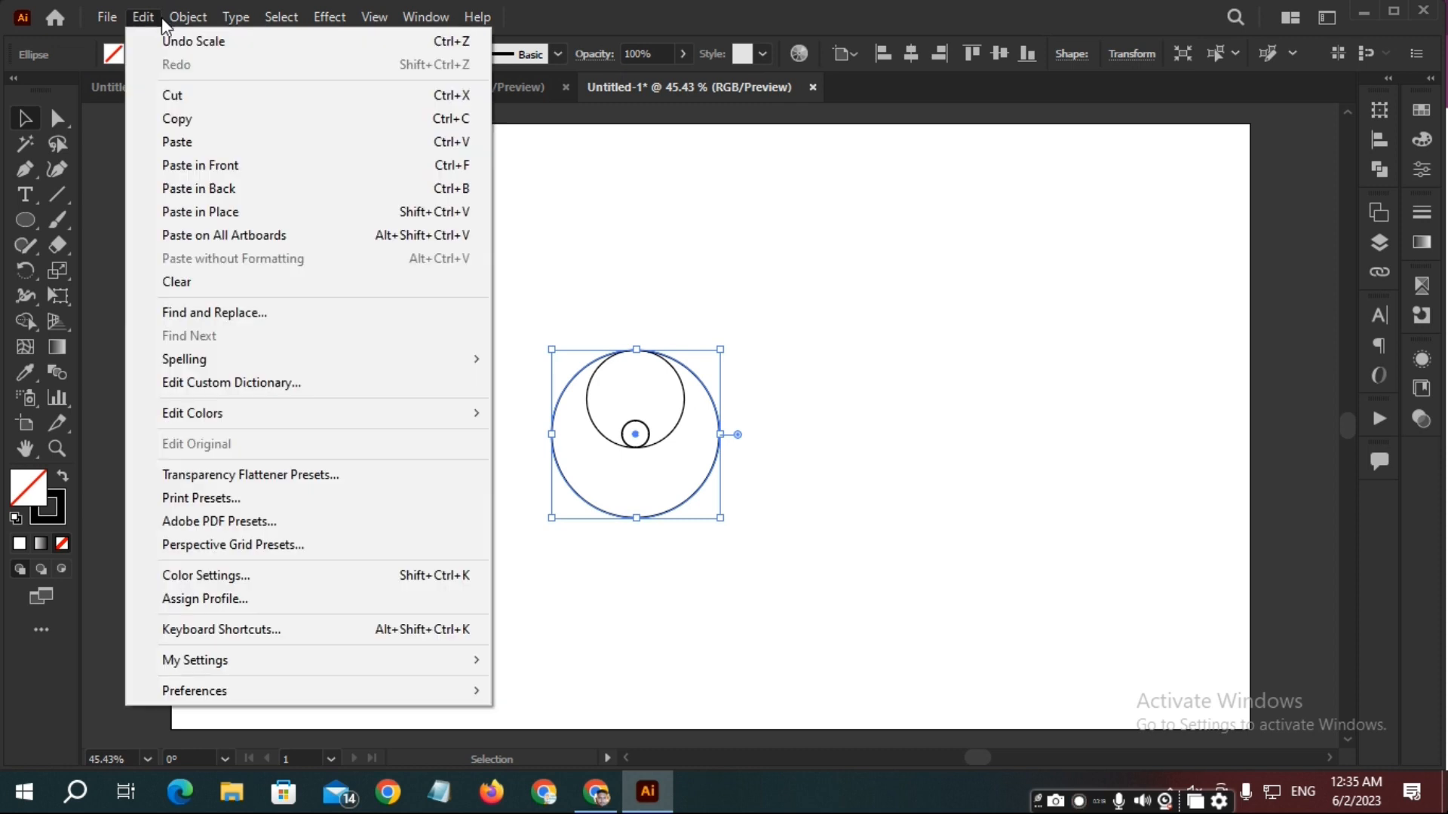
left_click(198, 121)
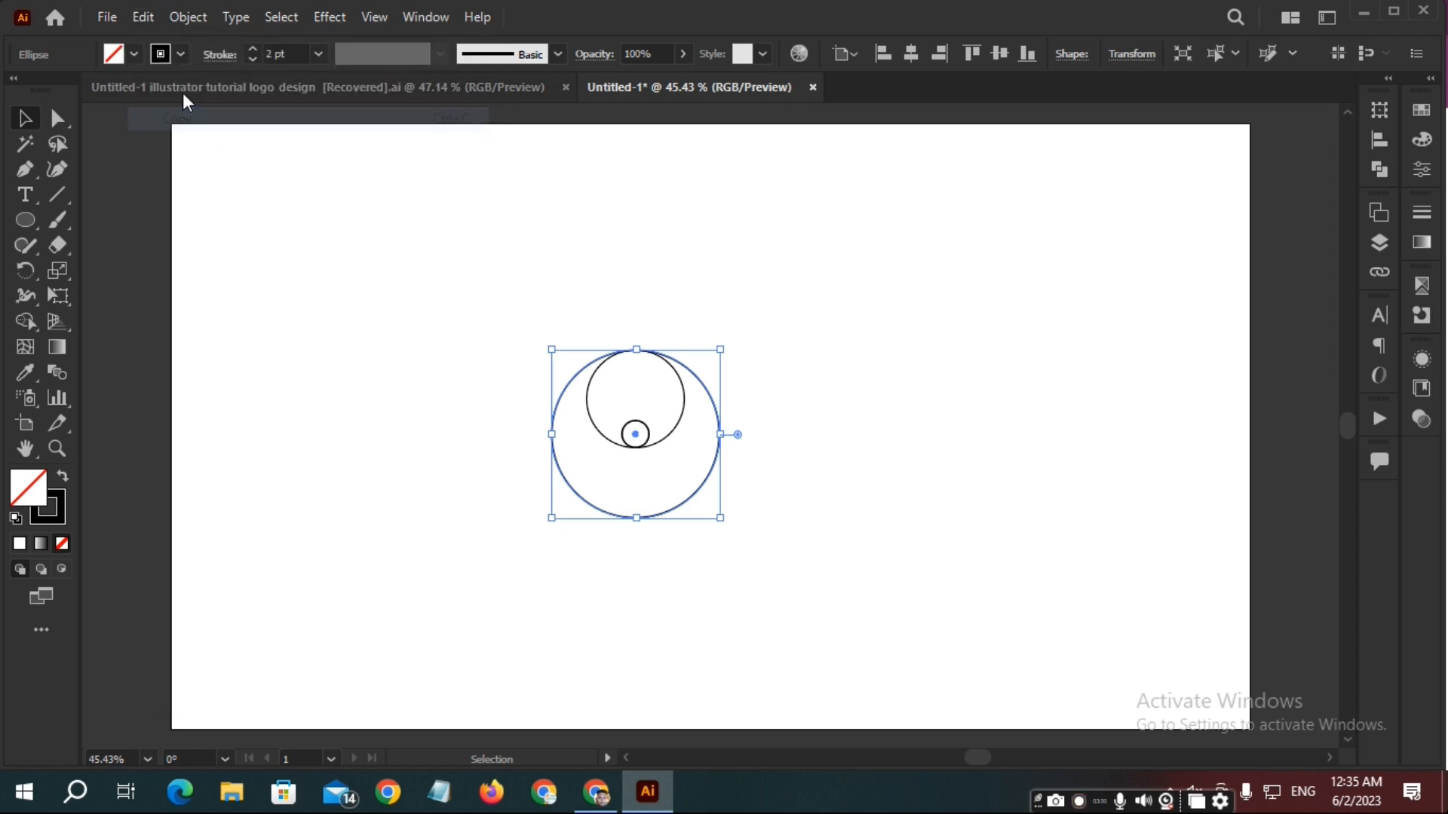
left_click(144, 12)
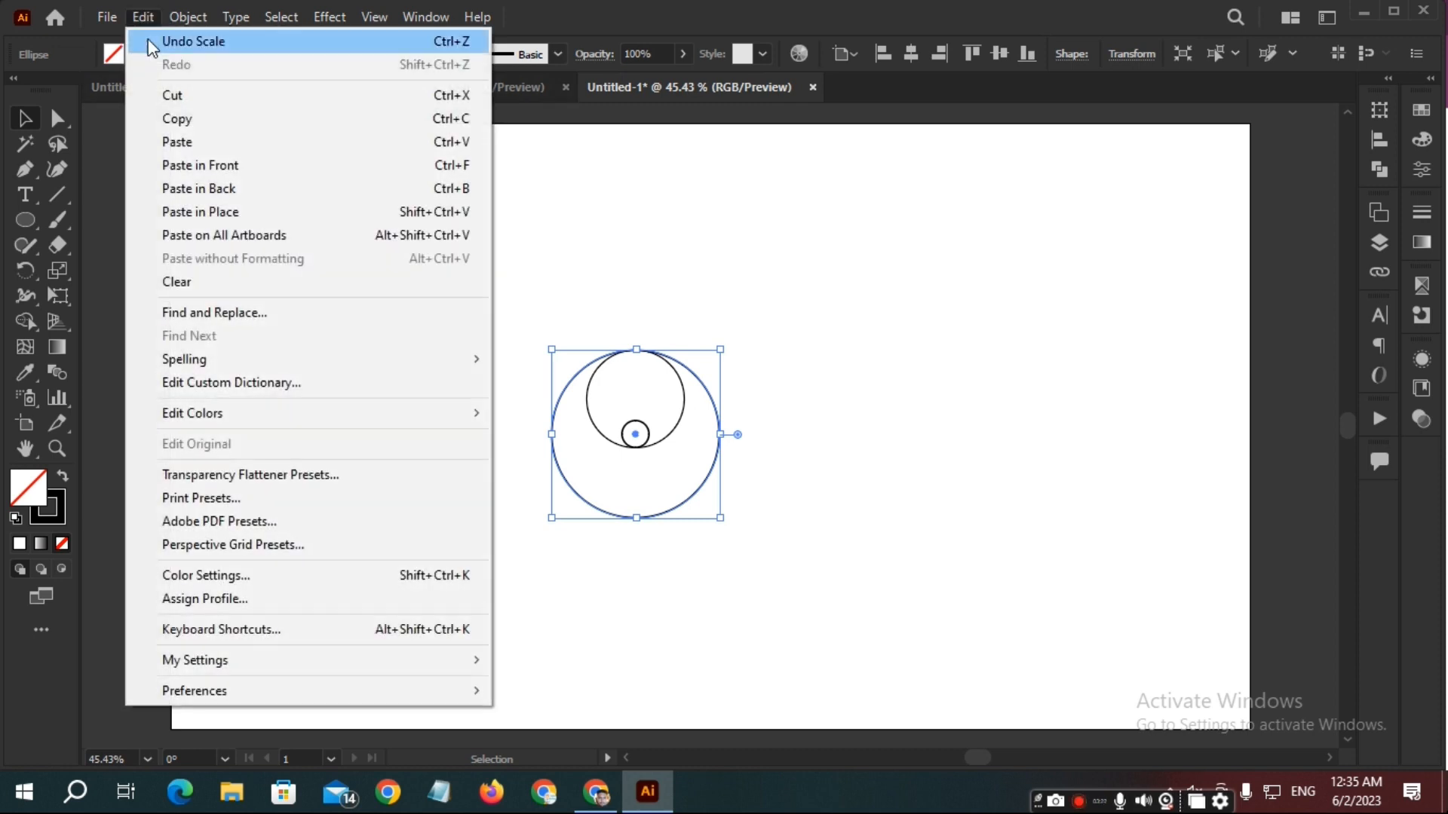
left_click(258, 169)
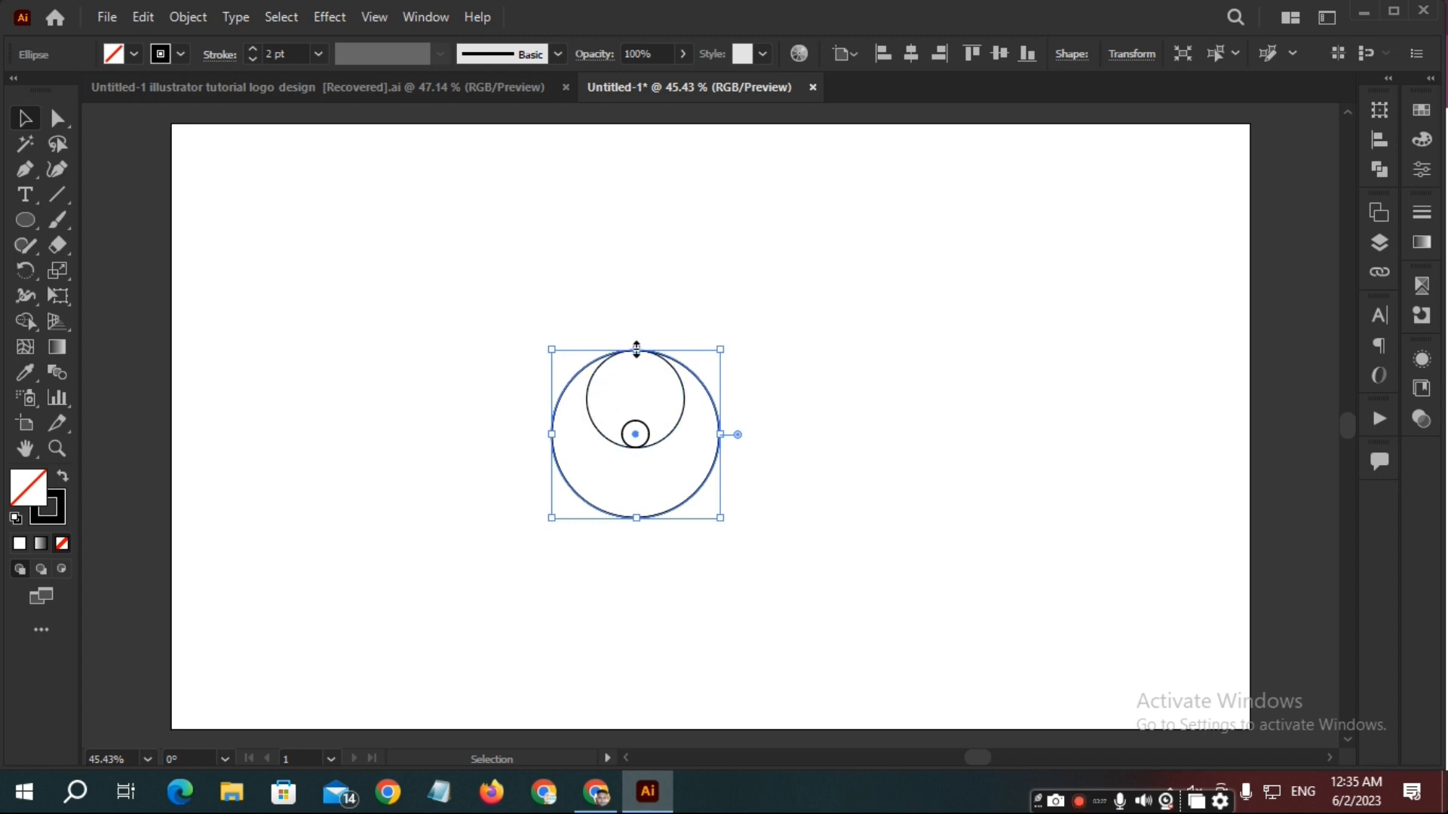
Scale the duplicate proportionally from its fixed bottom to 175 px, so its upper edge meets the small circle's top, and deselect it.
left_click_drag(636, 347, 635, 403)
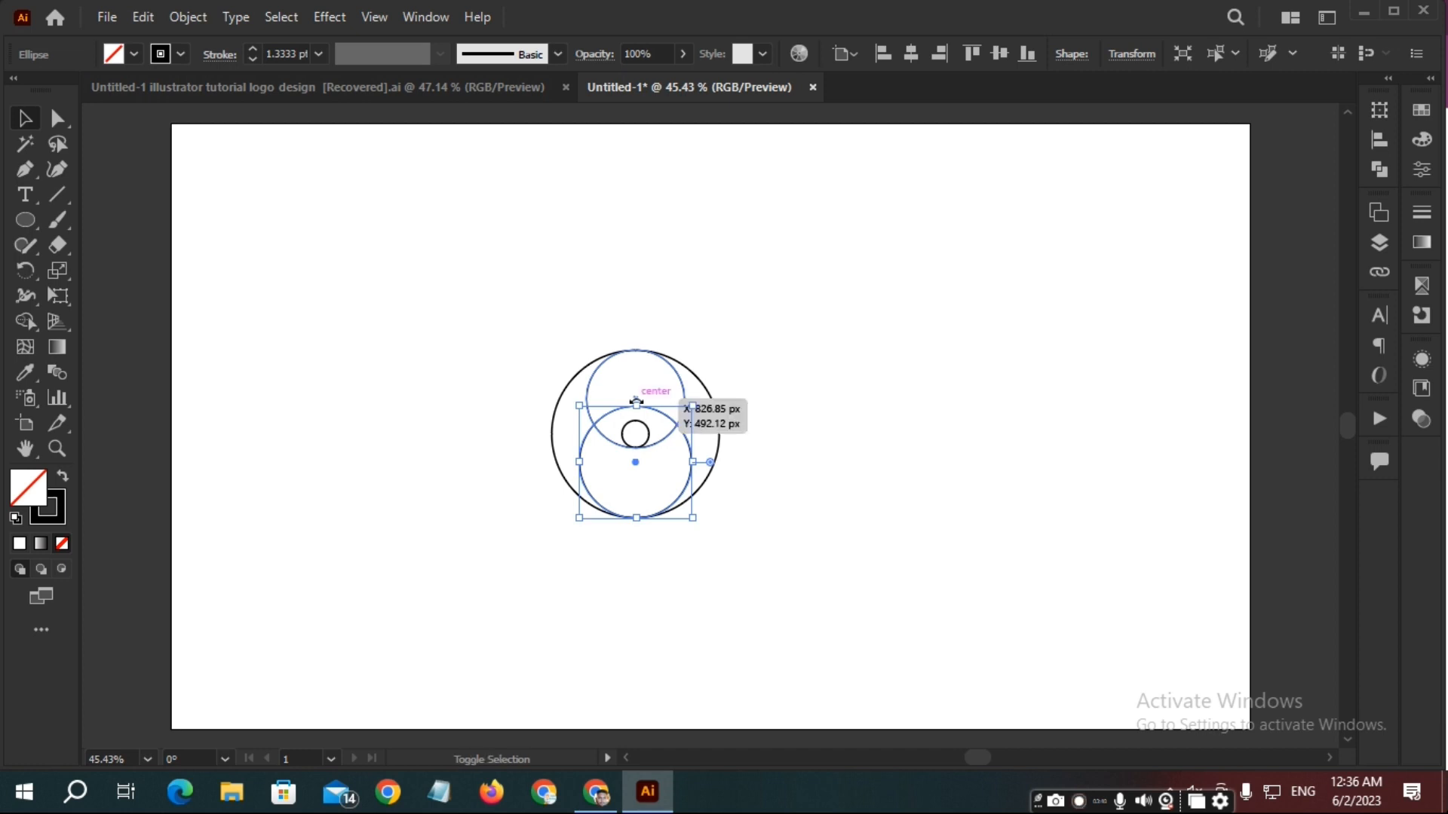
left_click(635, 402, "ctrl")
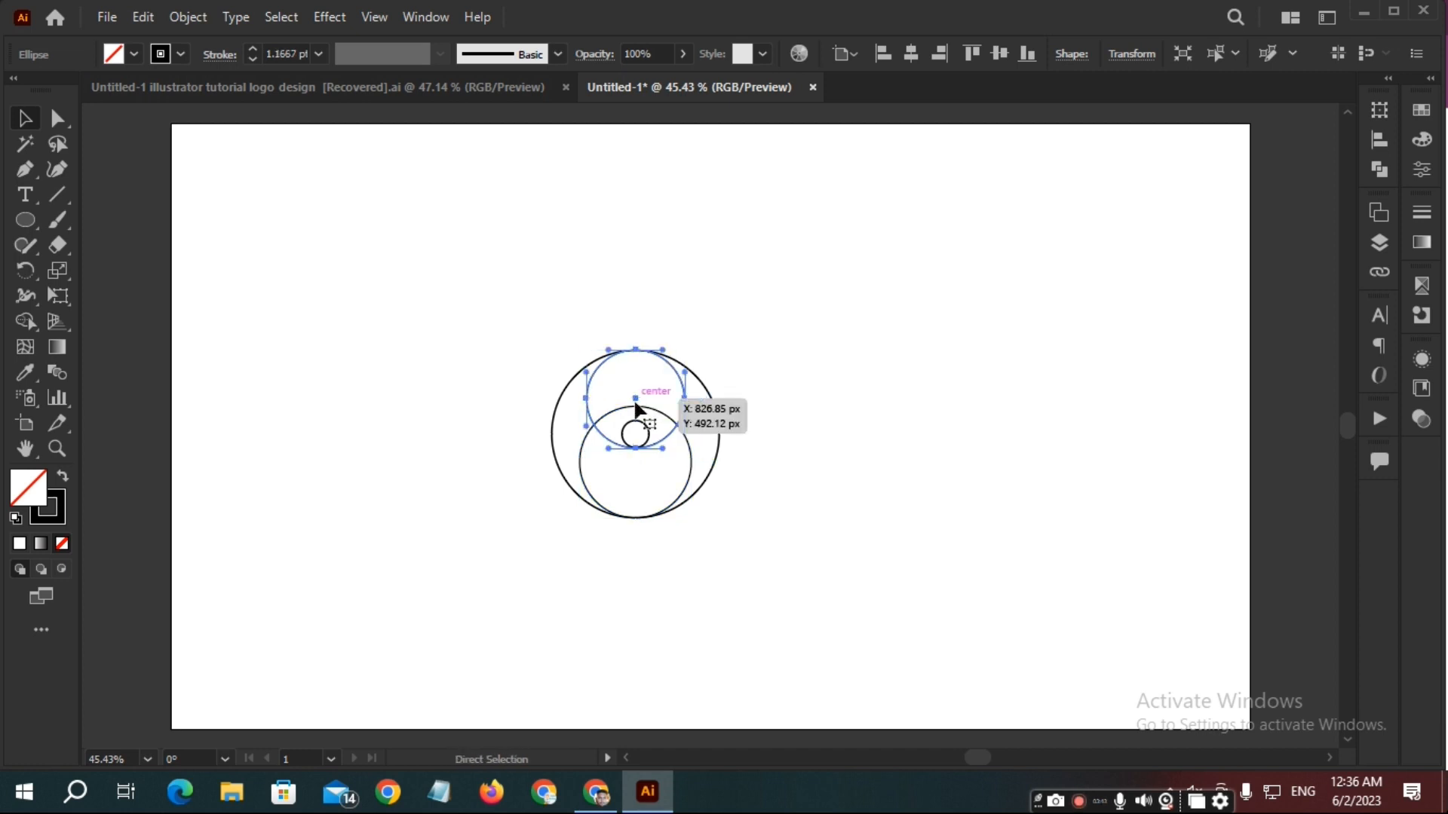
left_click(793, 429)
left_click(692, 460)
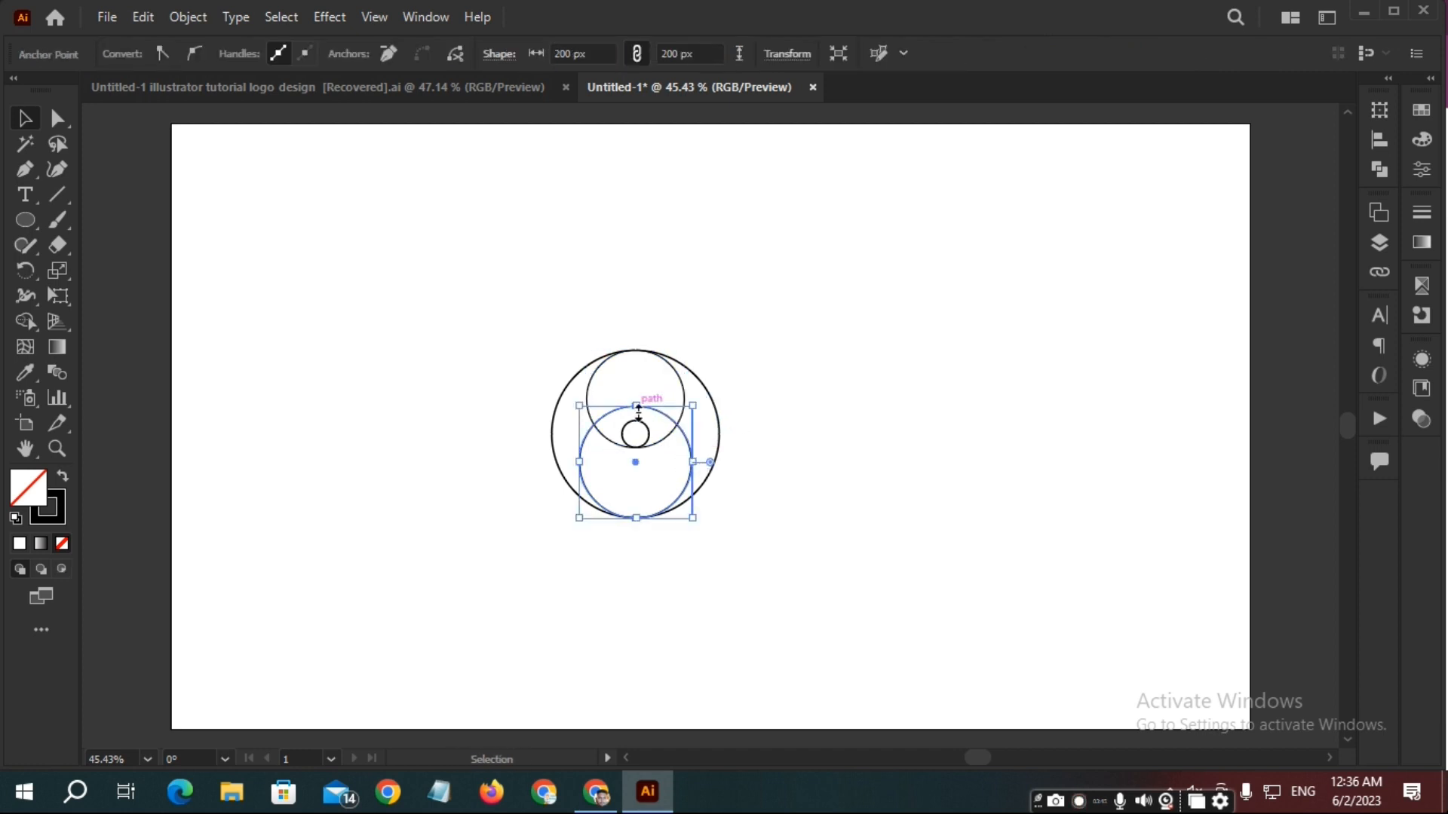
left_click_drag(636, 406, 640, 421)
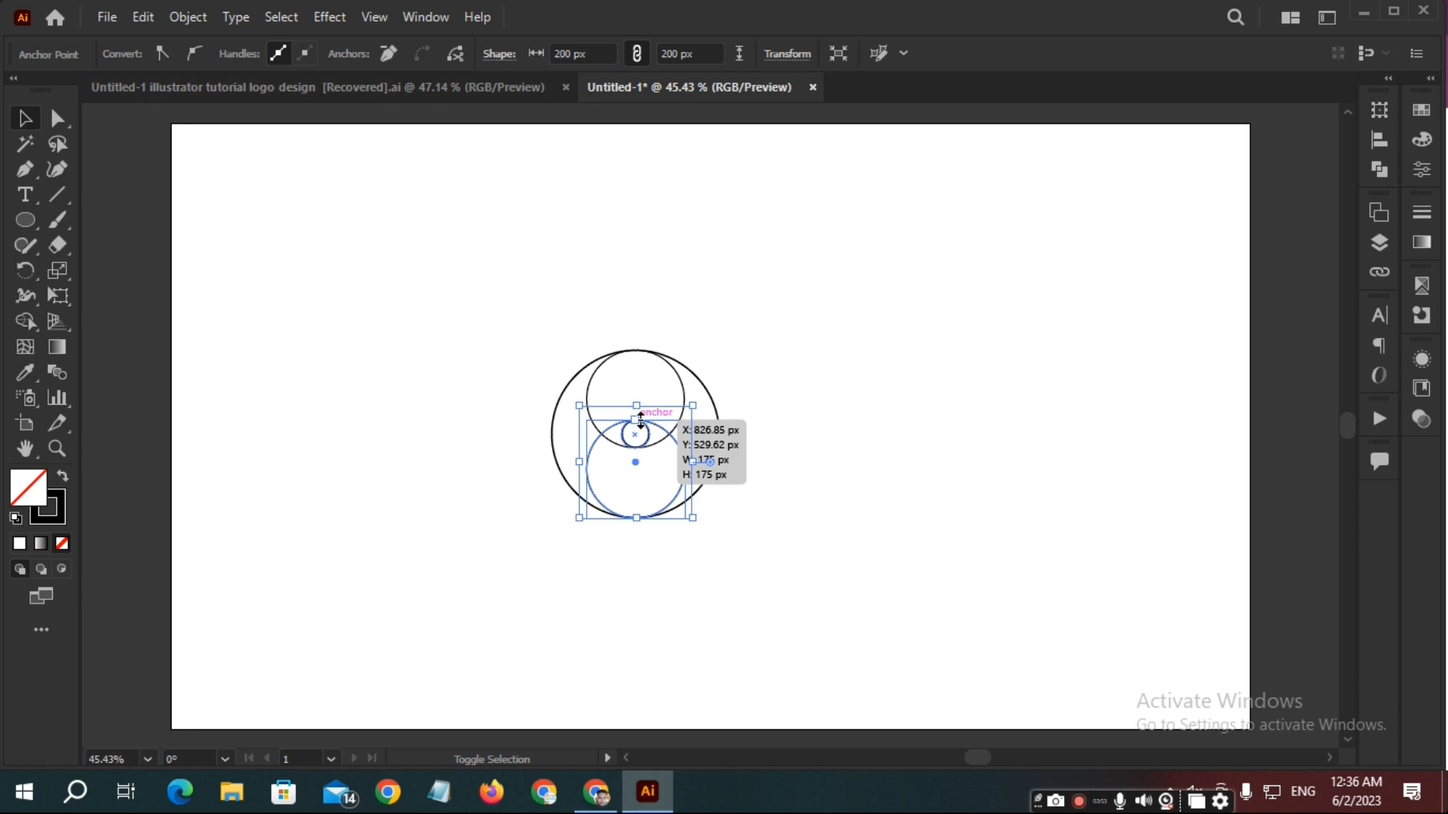
left_click_drag(640, 420, 645, 420)
left_click(776, 392)
Group the two overlapping 175 px circles and deselect them.
left_click_drag(471, 299, 827, 572)
left_click(599, 383)
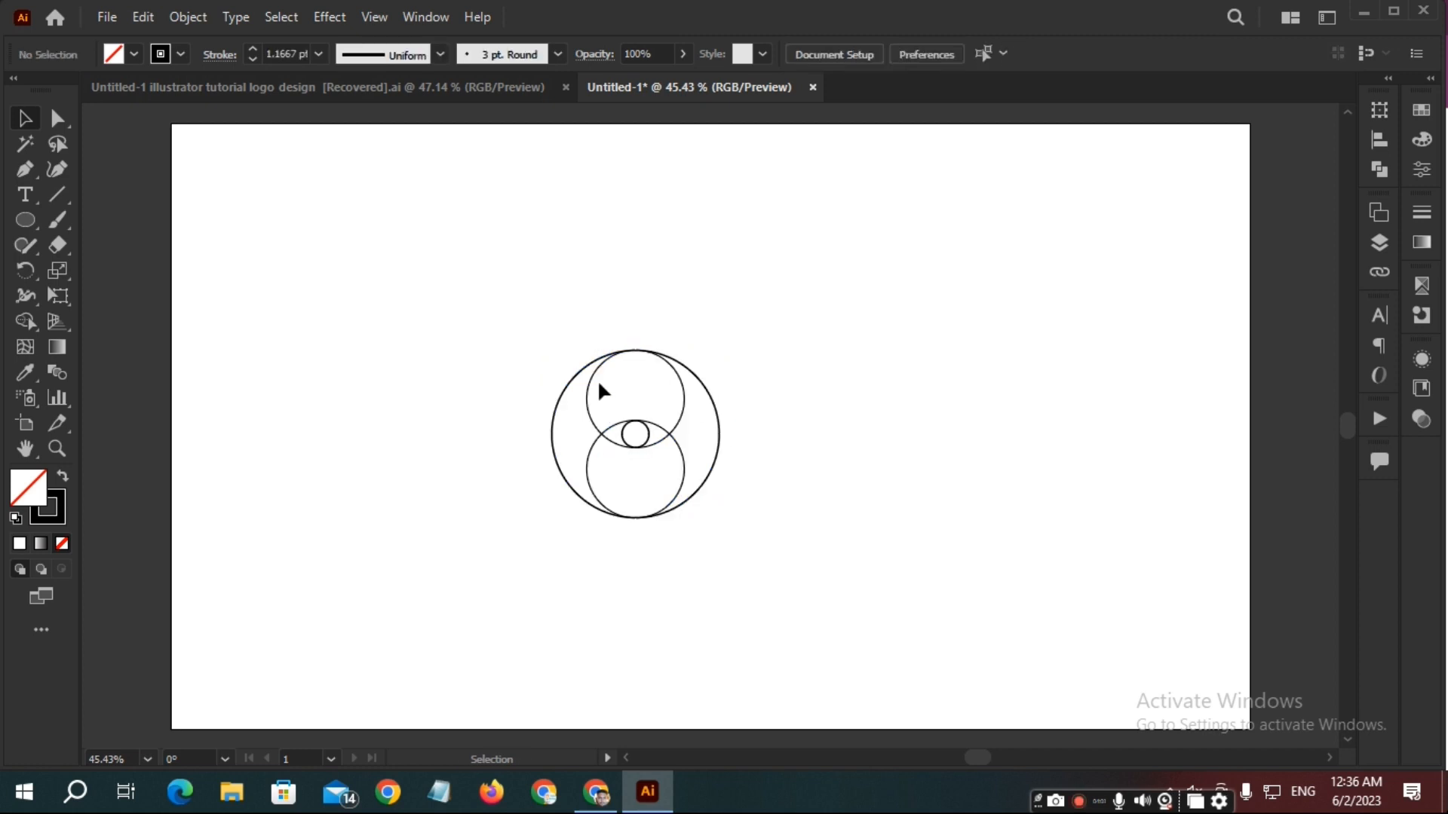
left_click_drag(579, 408, 608, 487)
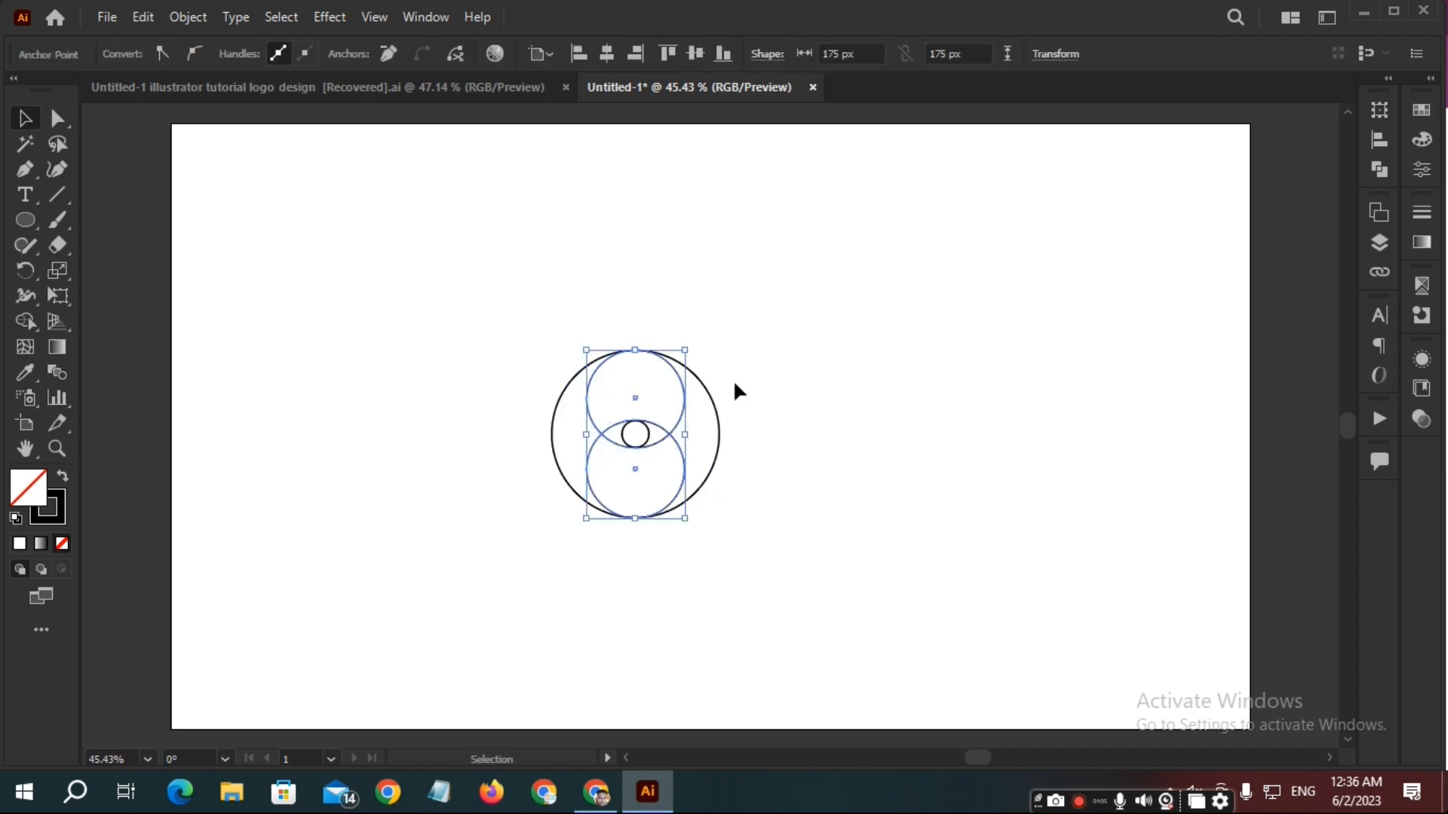
key("a")
key("v")
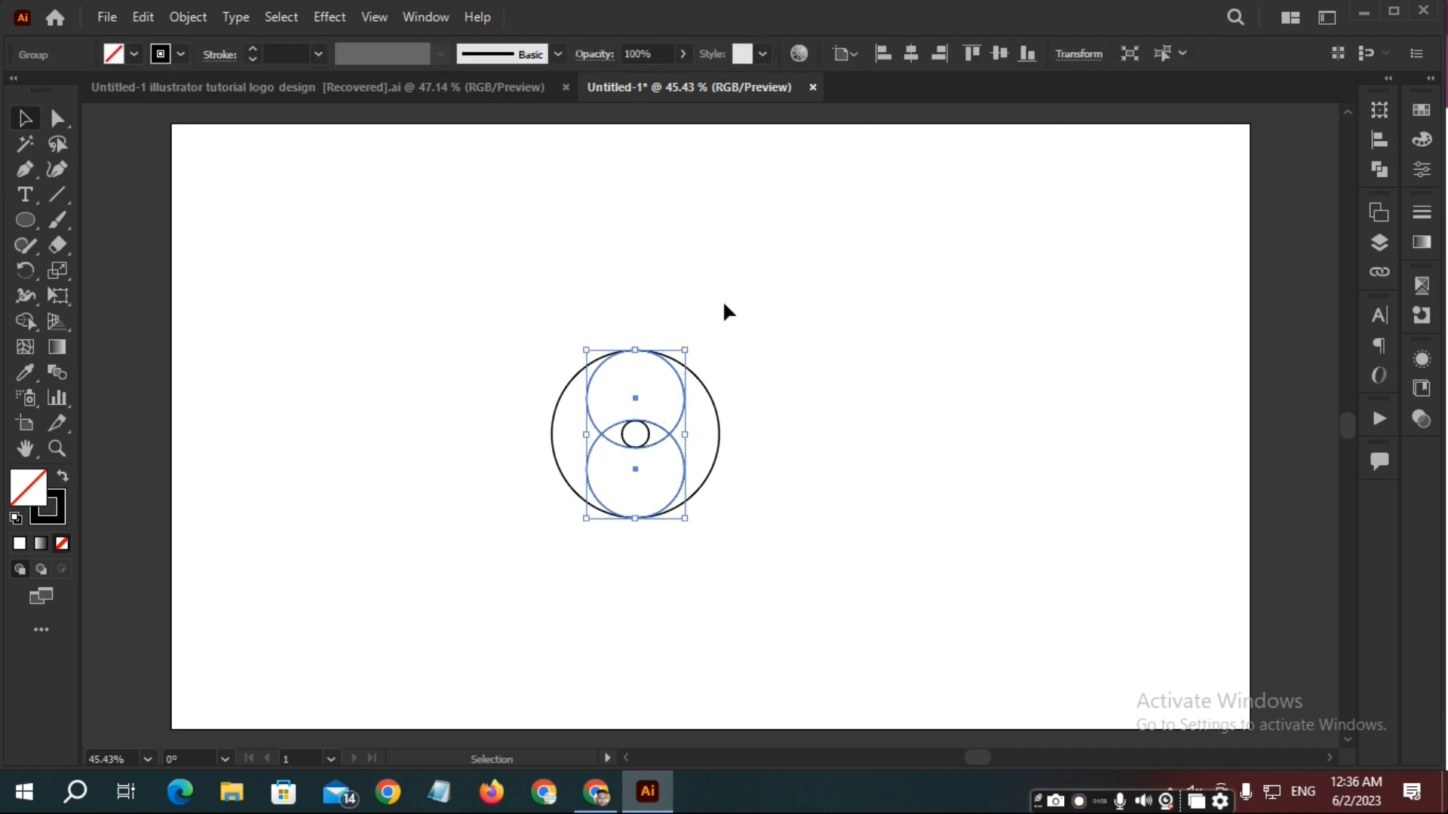
key("a")
left_click(792, 331)
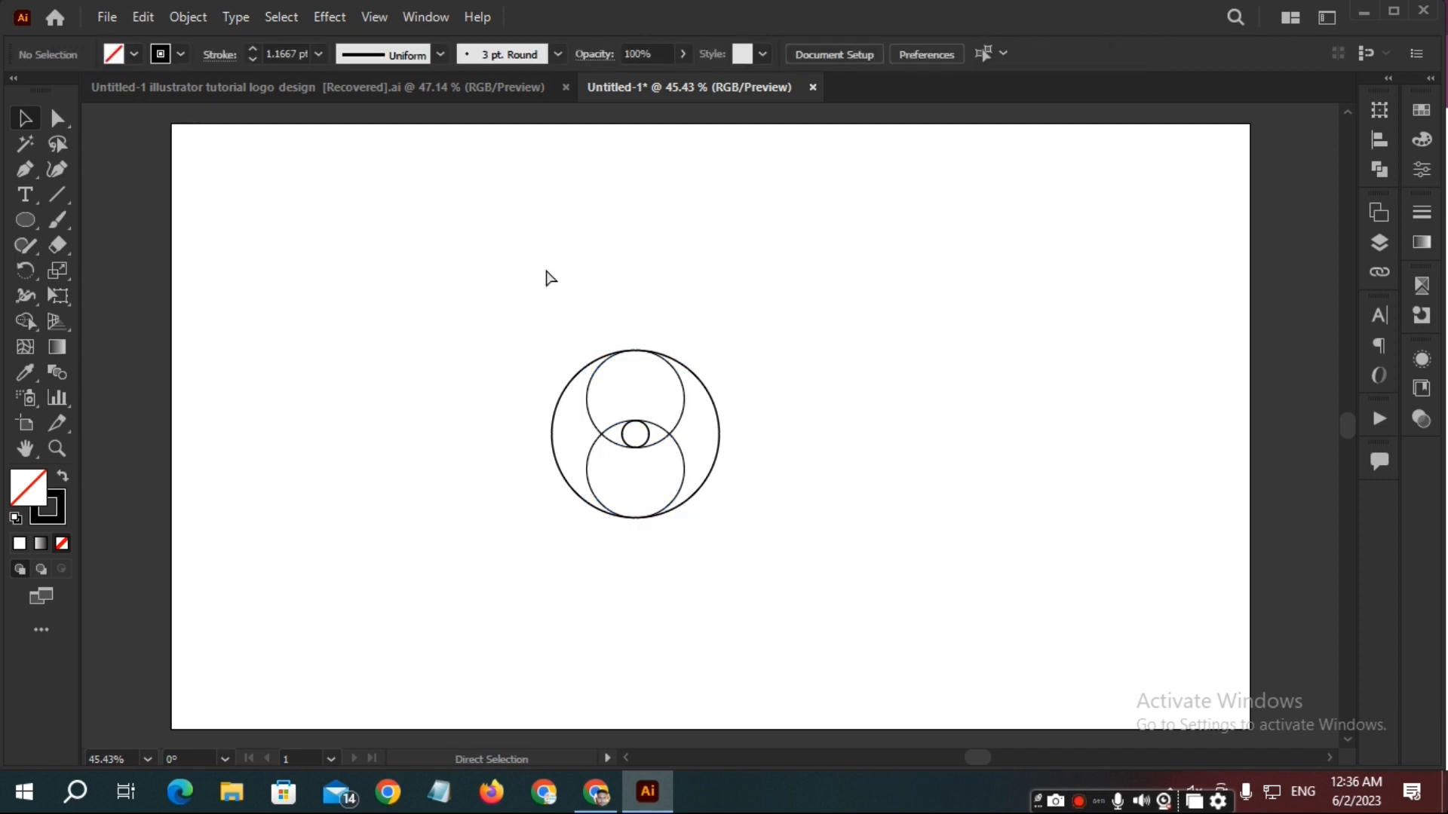
Group all the construction circles together and move the group horizontally to the artboard's left side.
left_click_drag(514, 273, 880, 630)
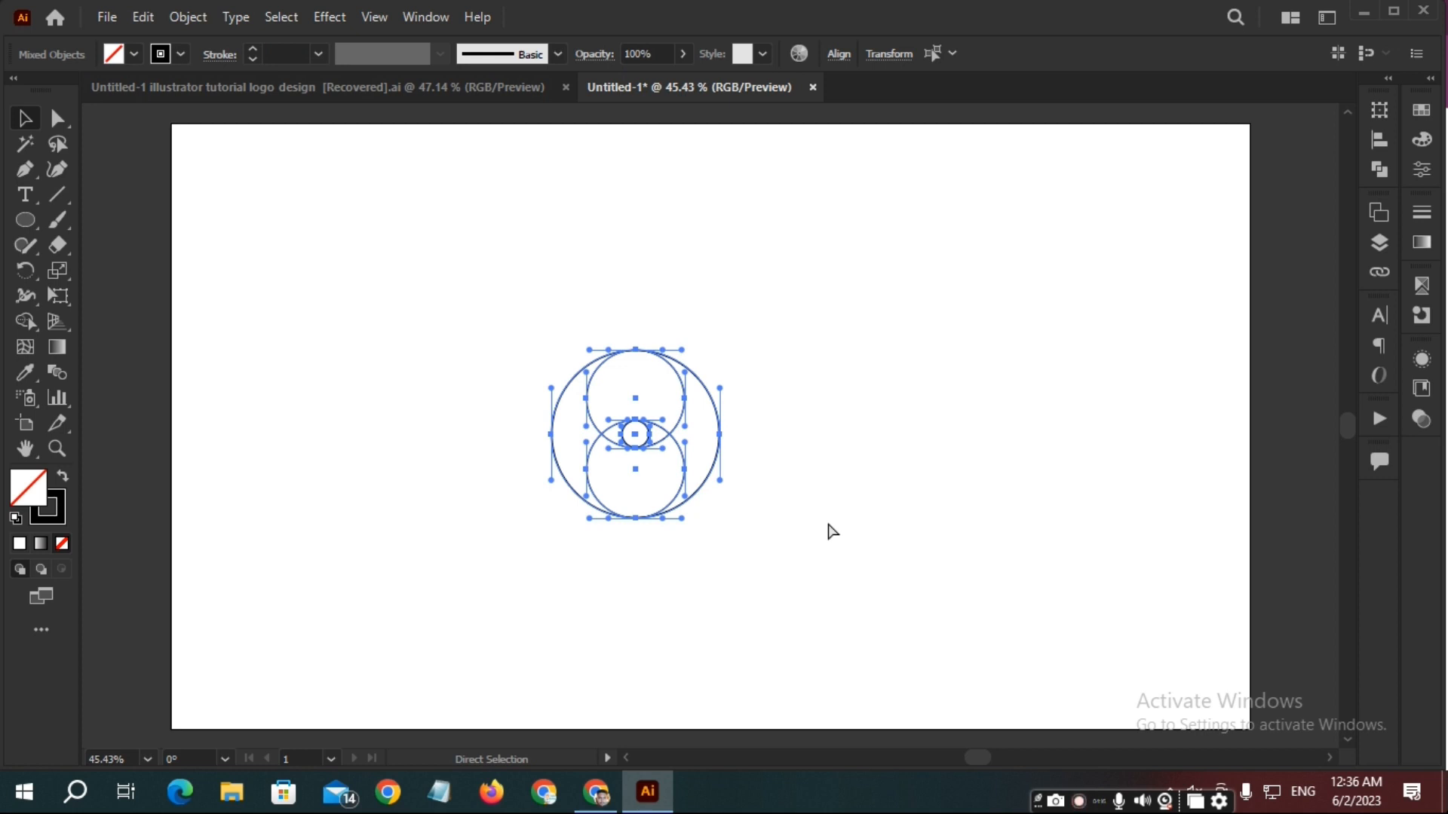
left_click(808, 454)
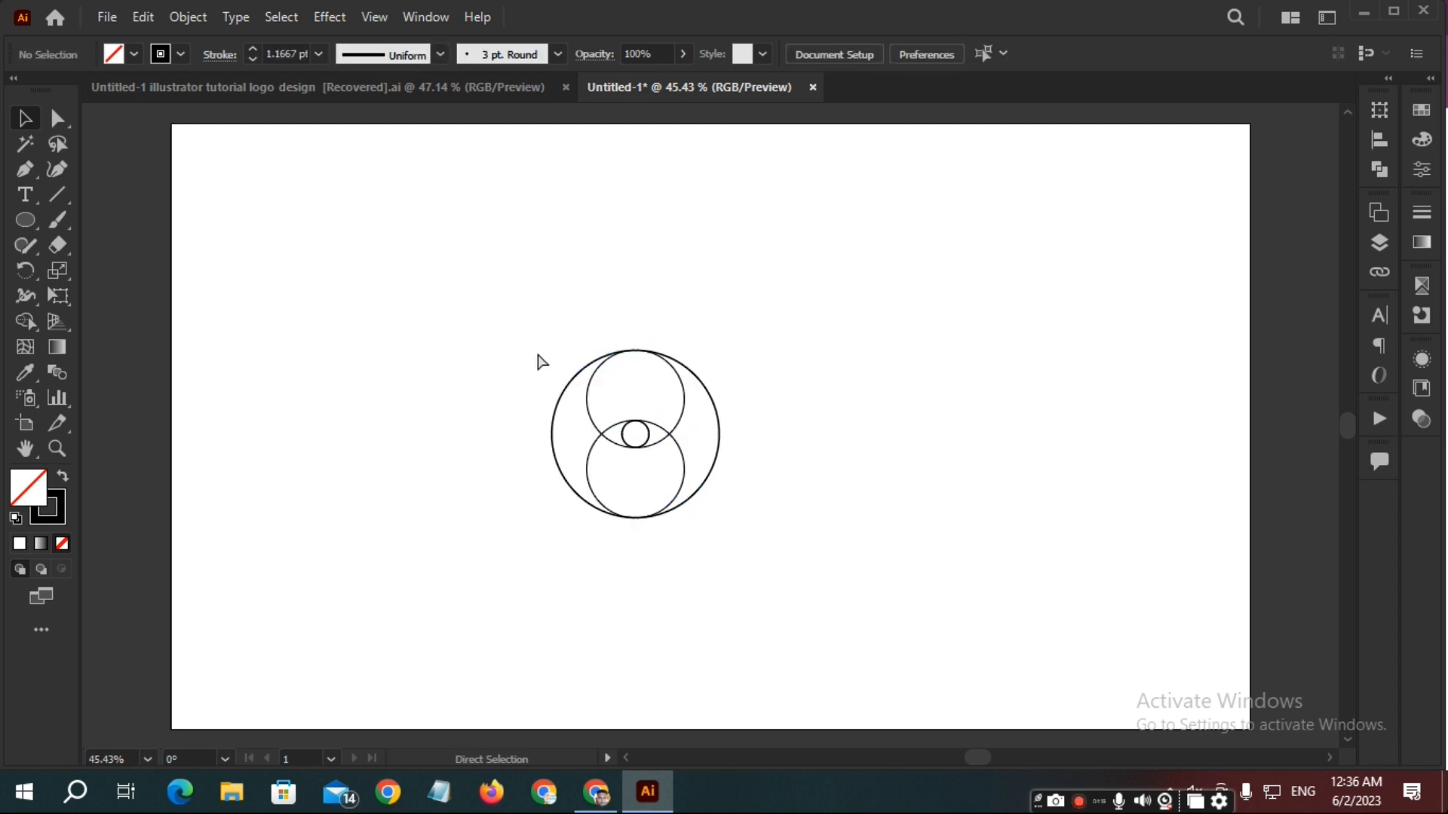
left_click(590, 373)
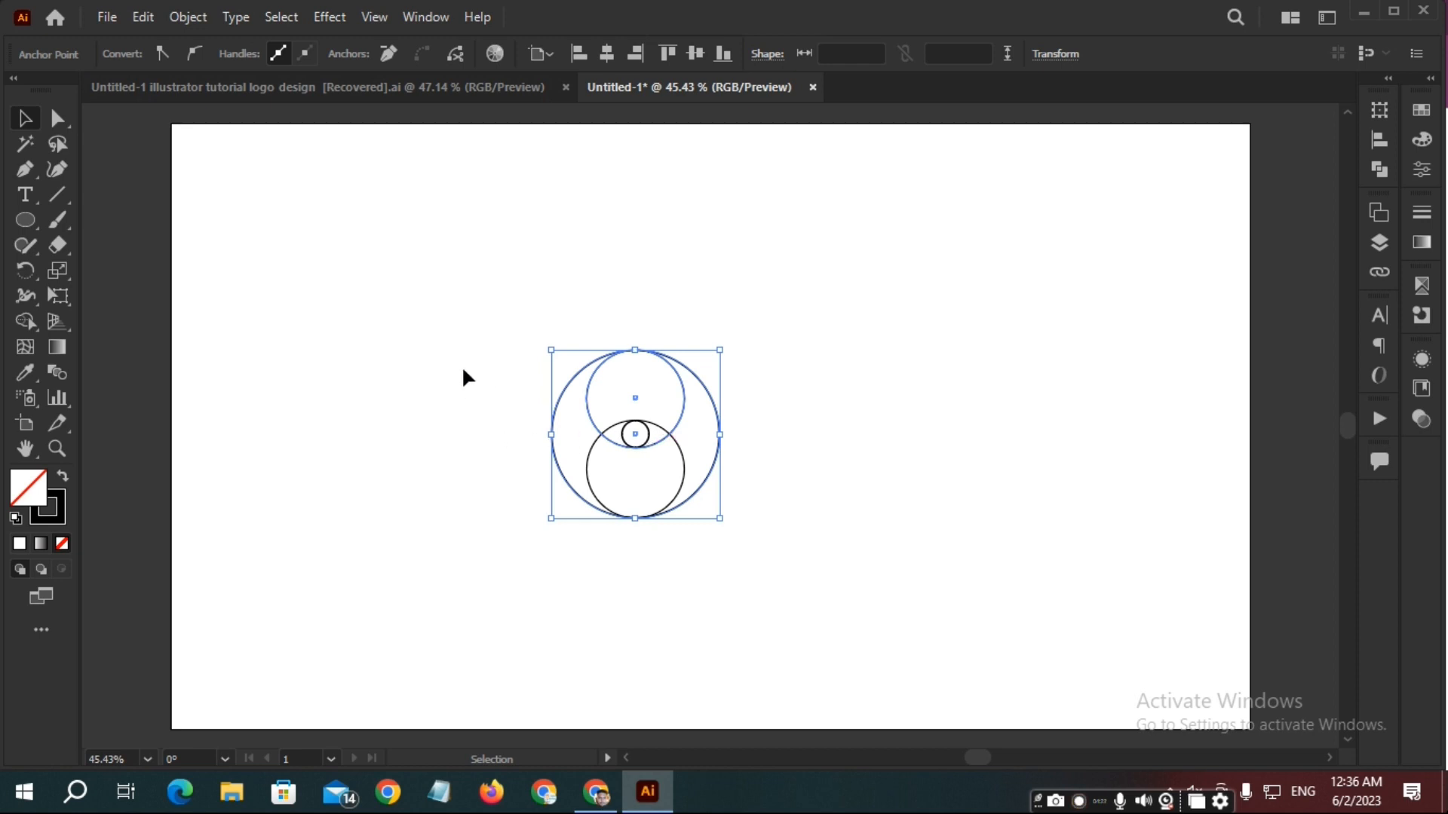
key("v")
left_click(554, 390)
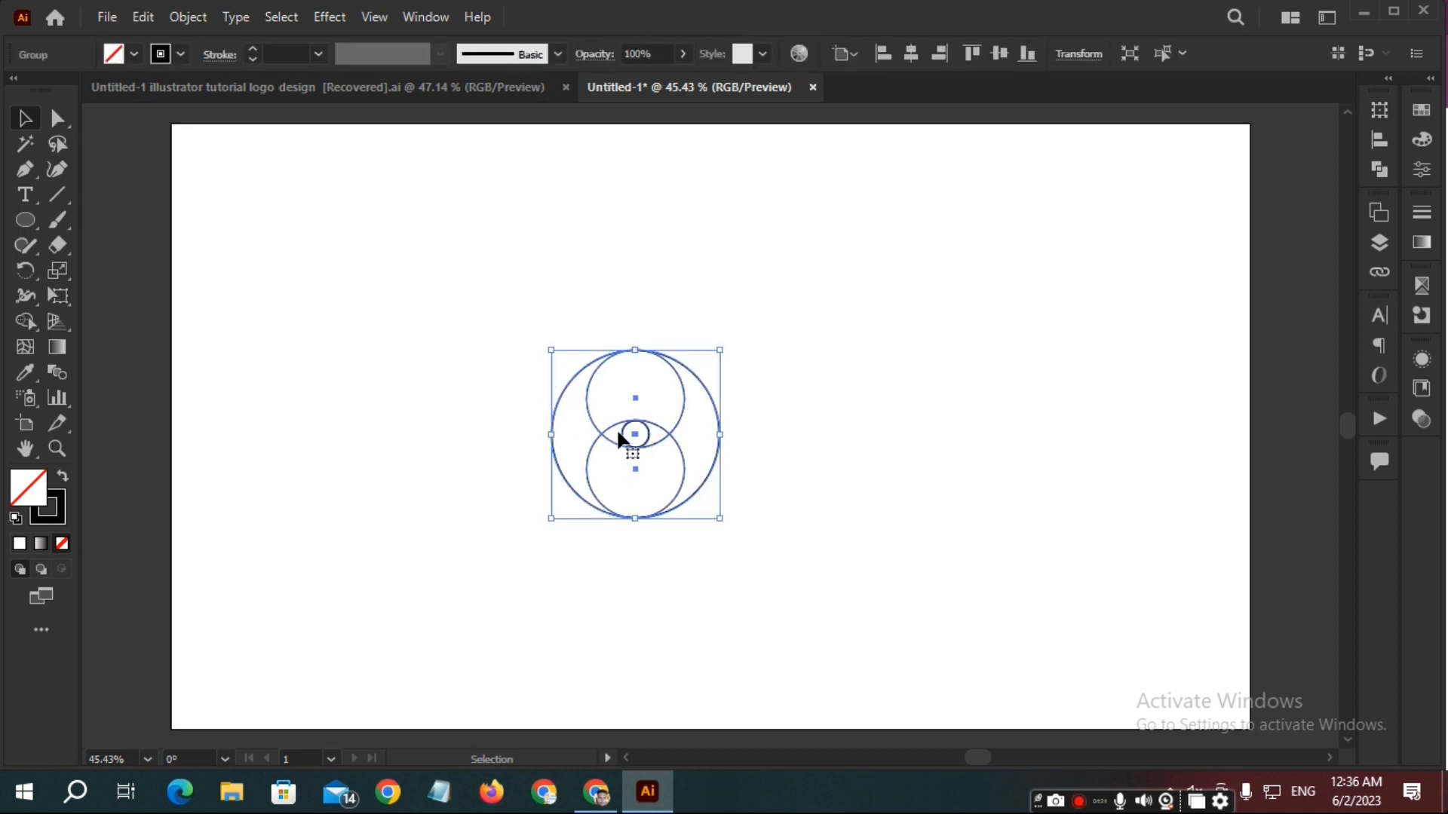
left_click_drag(634, 434, 295, 432)
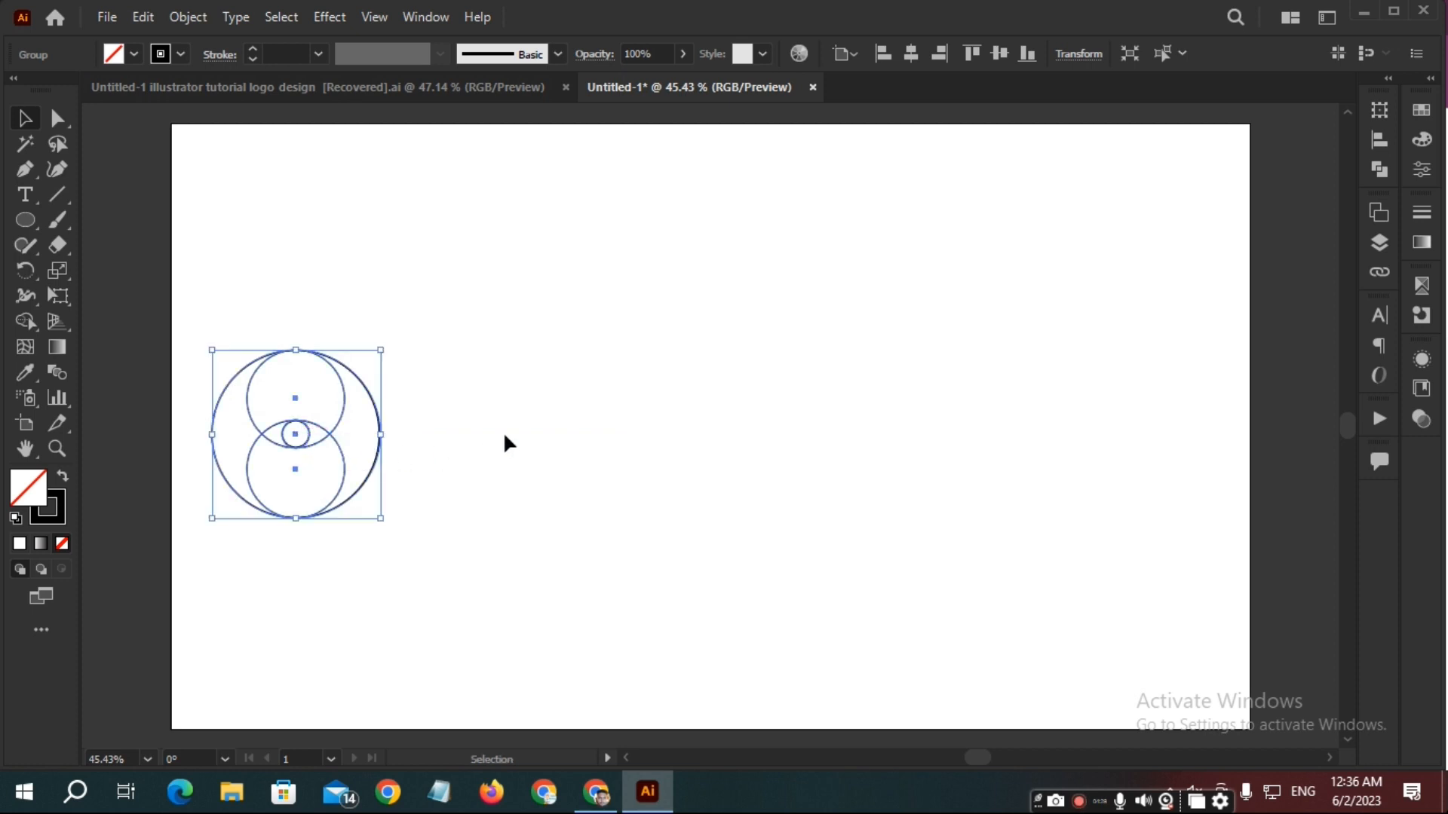
Duplicate the circle group horizontally to the right of the artboard's centre, level with the original, and deselect it.
key("a")
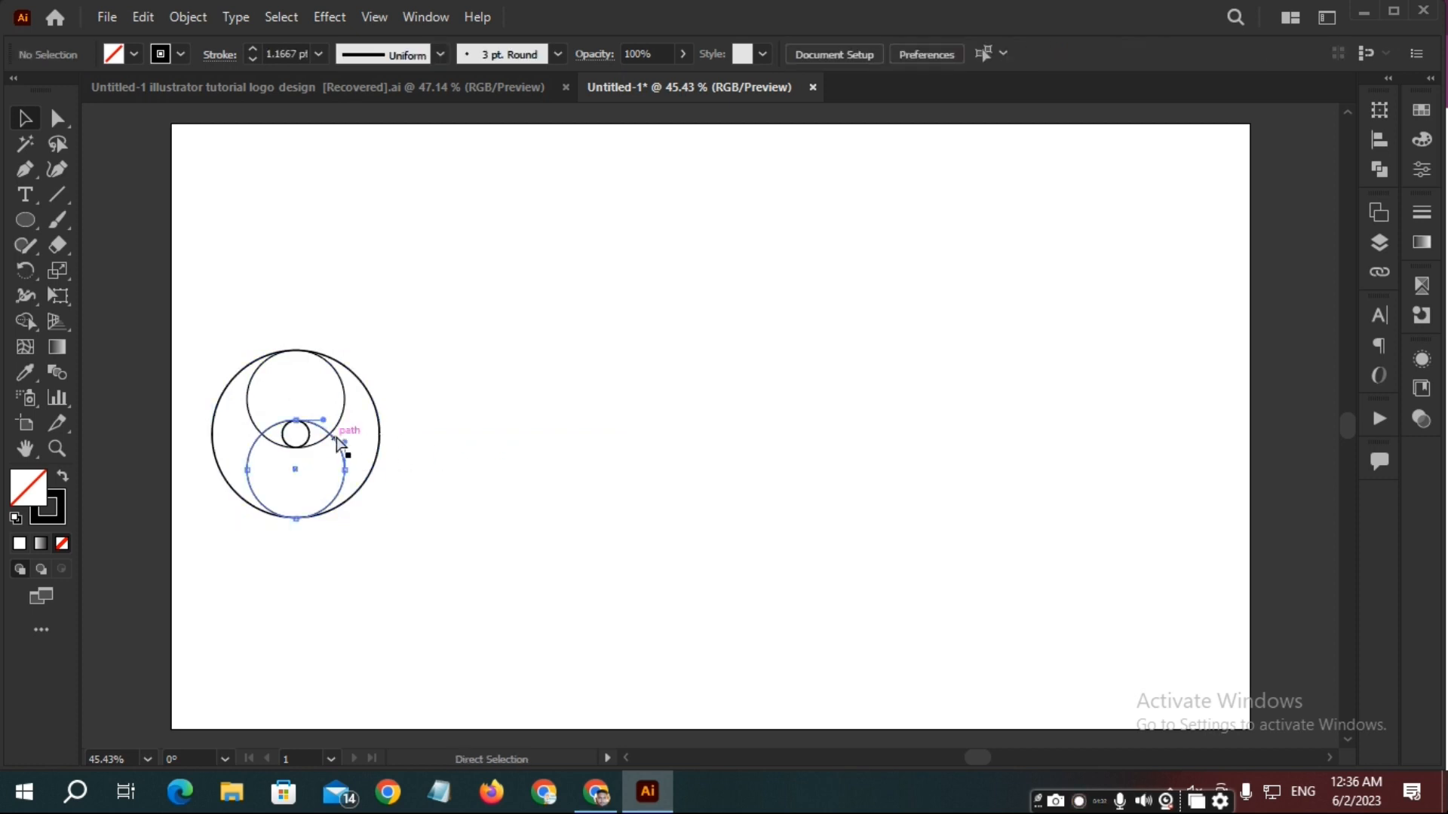
left_click(339, 446)
left_click(485, 375)
left_click_drag(302, 295, 311, 525)
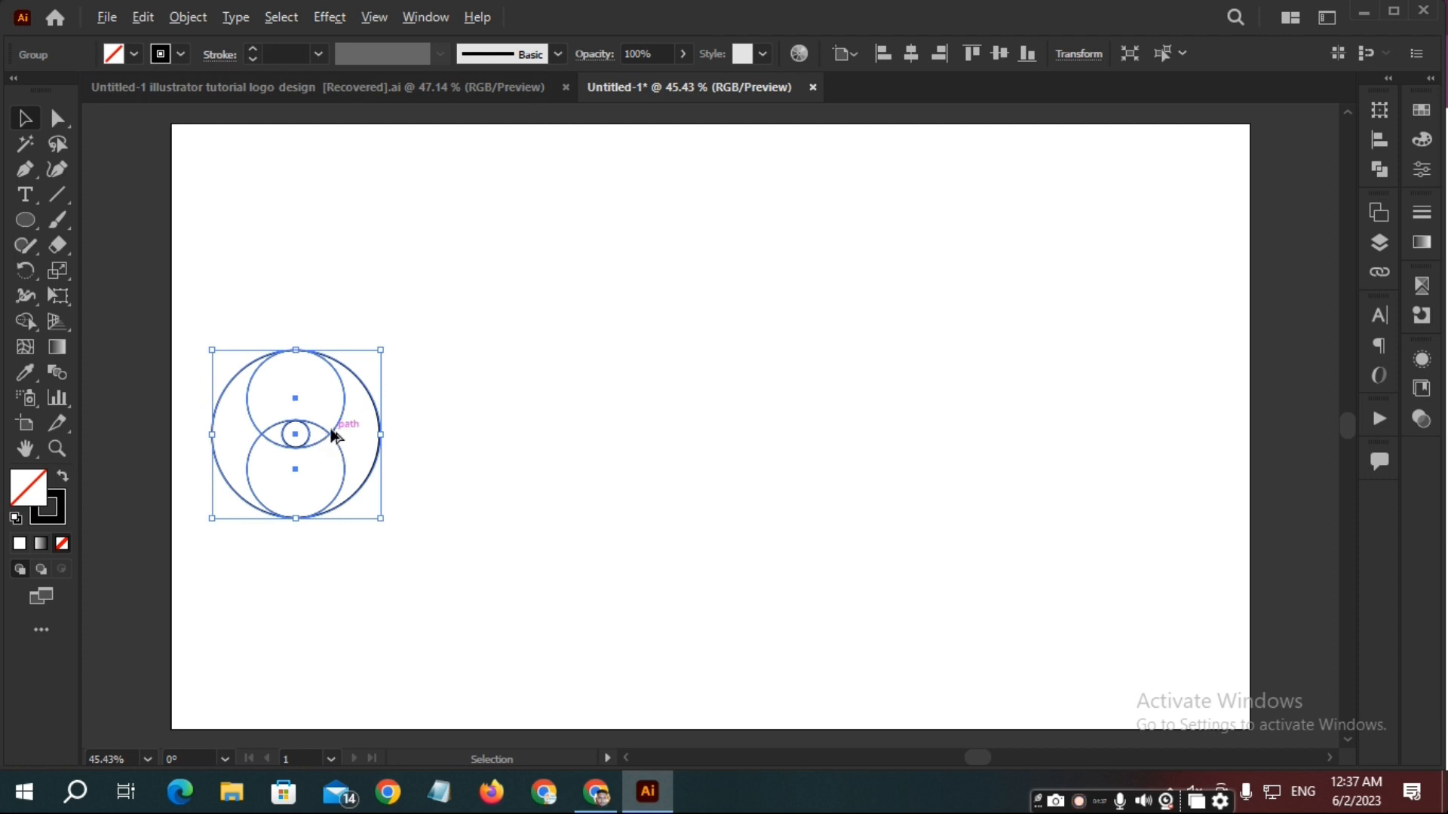
left_click_drag(333, 436, 830, 424)
left_click(555, 385)
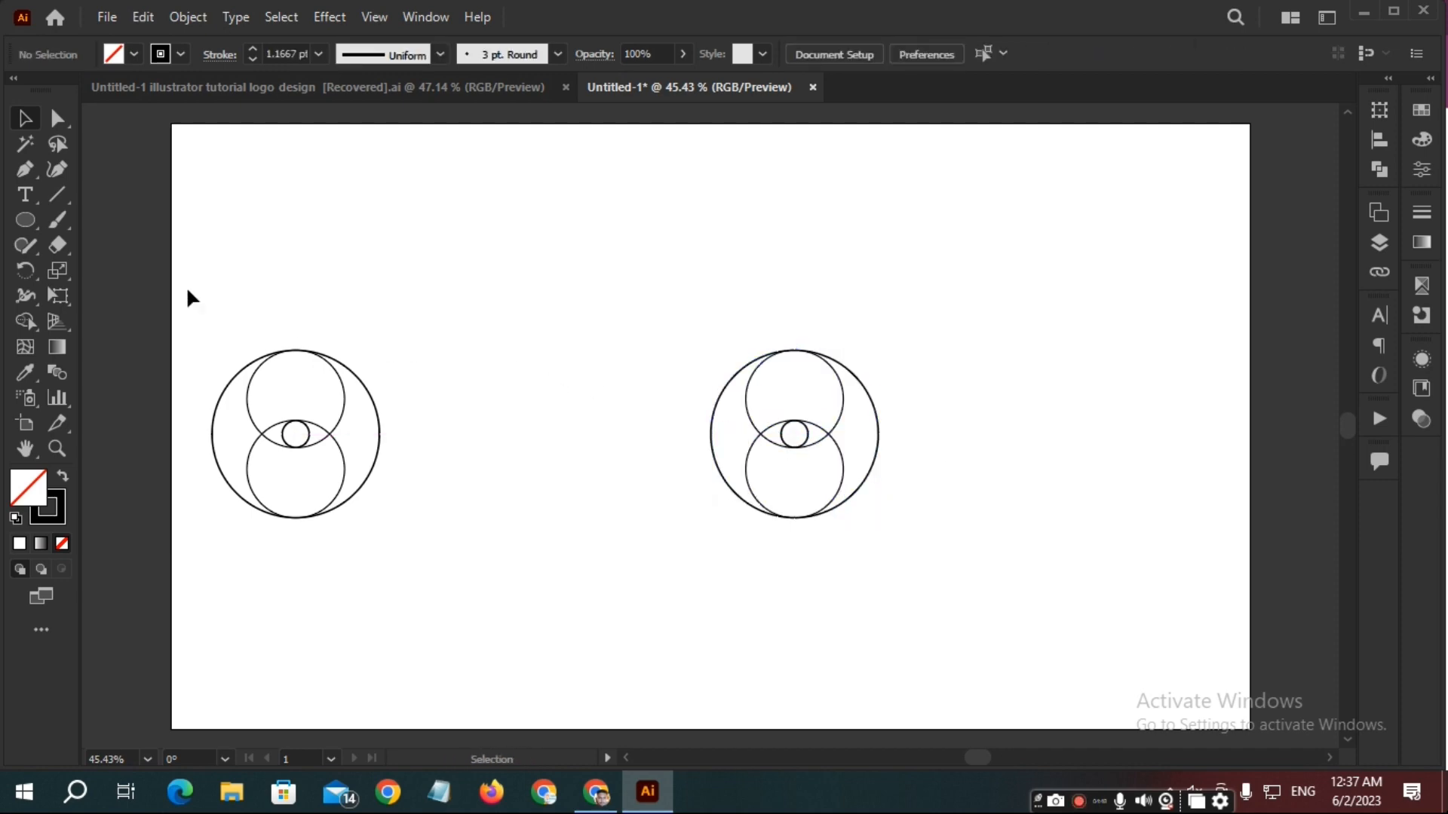
Draw four horizontal lines across both circle groups, tangent to the tops and bottoms of the large and small circles.
left_click(66, 188)
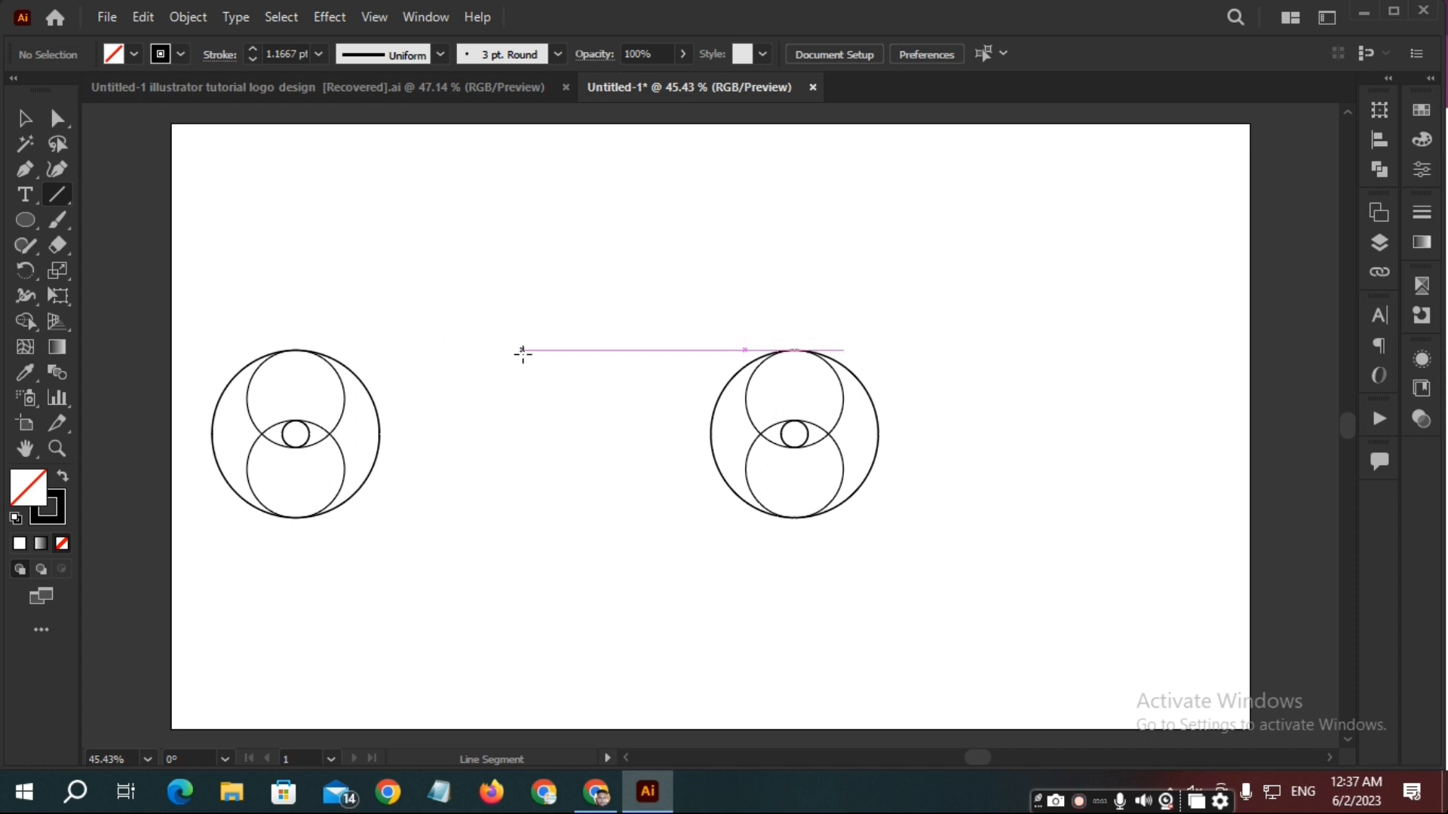
left_click_drag(523, 350, 850, 349)
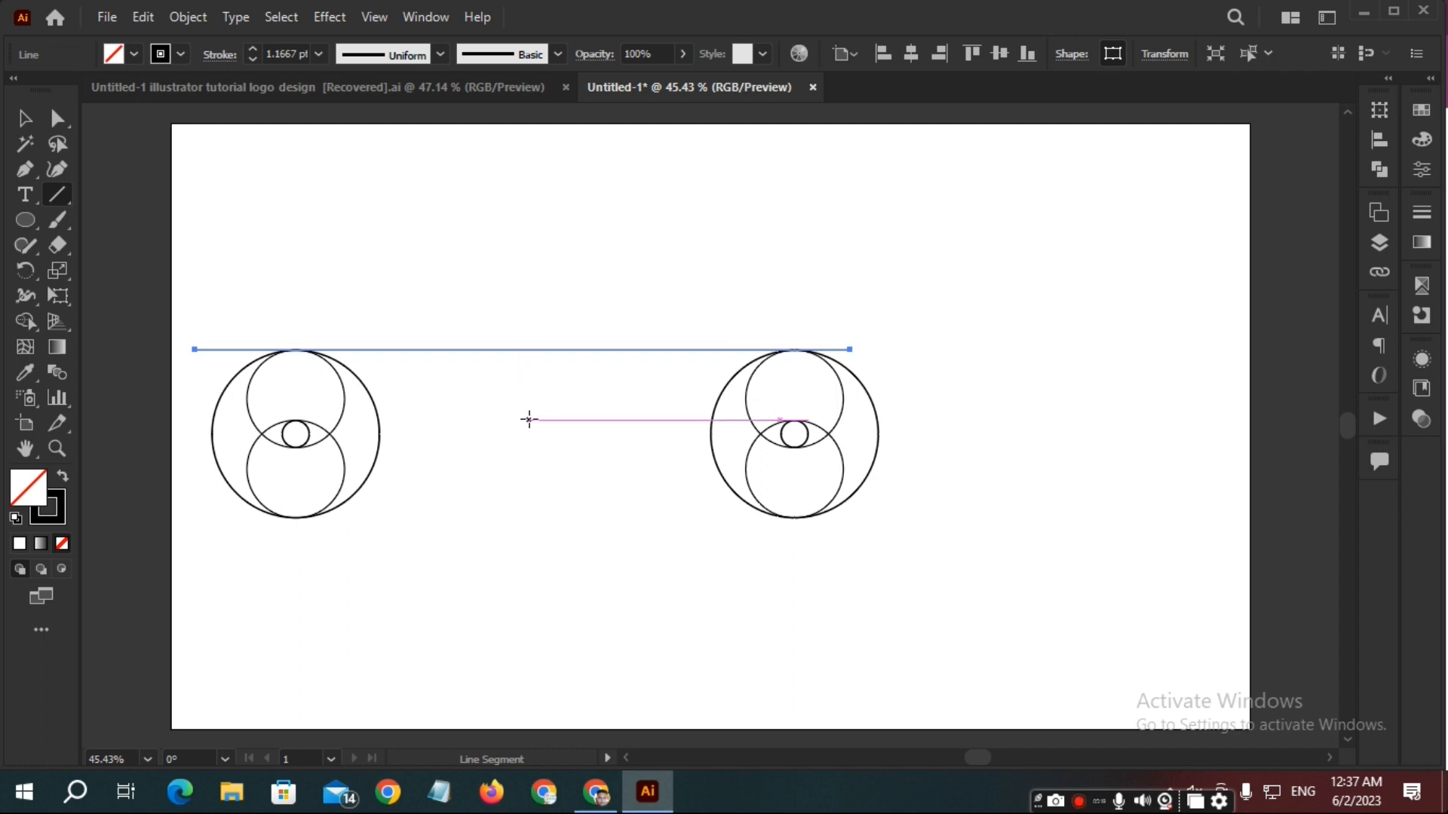
left_click_drag(530, 419, 880, 433)
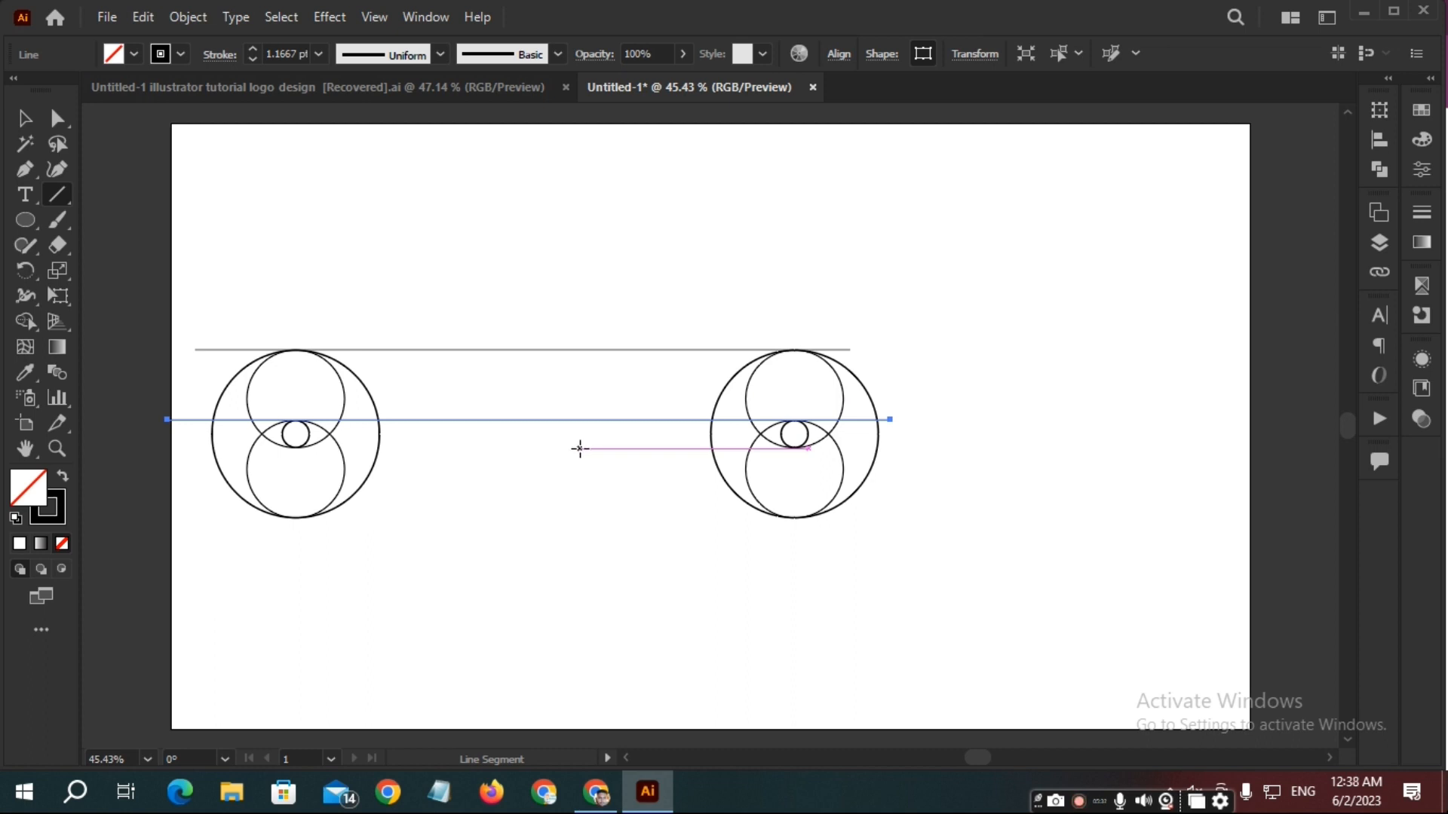
left_click_drag(580, 449, 973, 478)
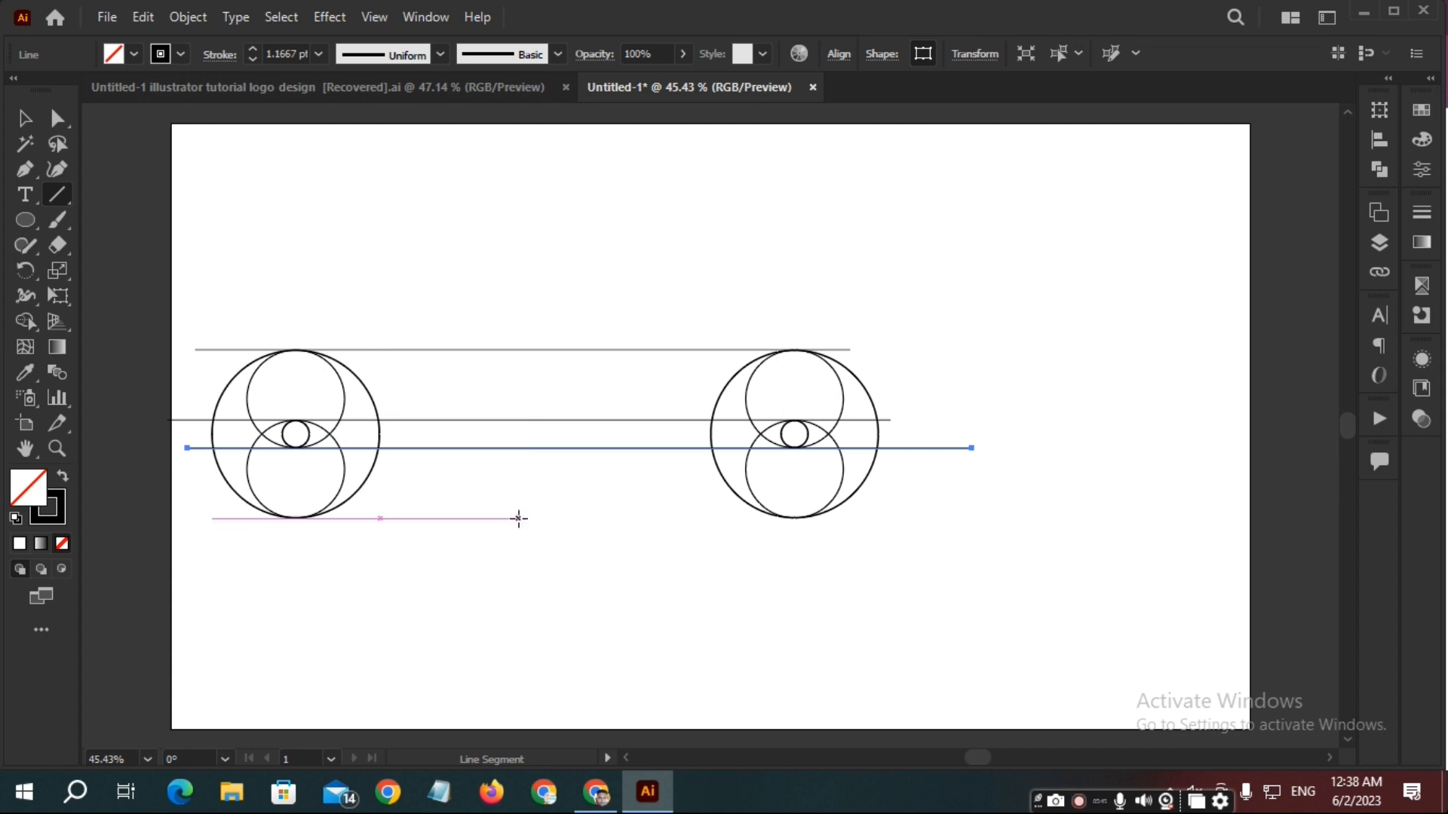
left_click_drag(530, 518, 894, 519)
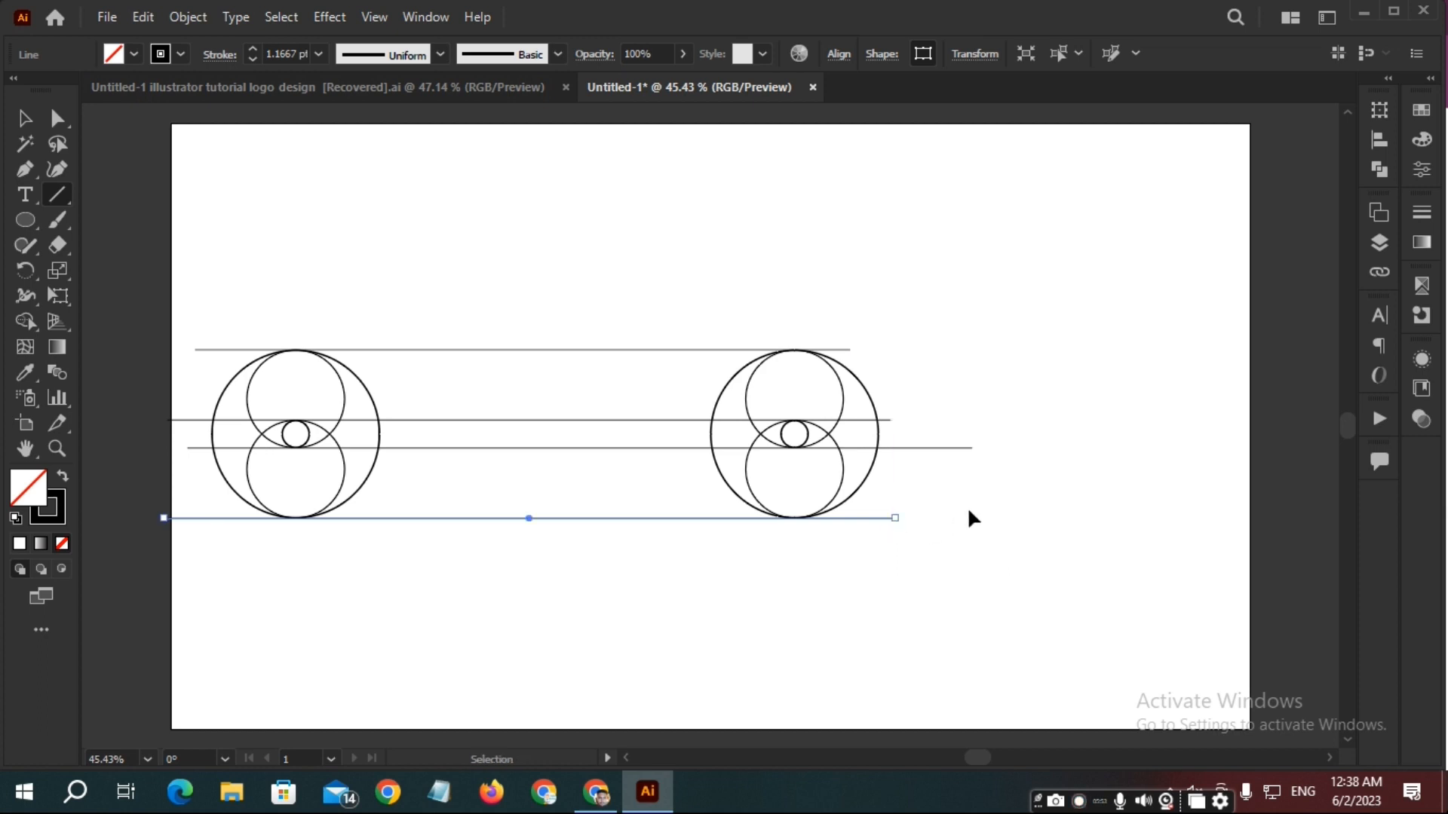
Select both circle groups together with the four tangent lines and group them.
left_click(462, 296, "ctrl")
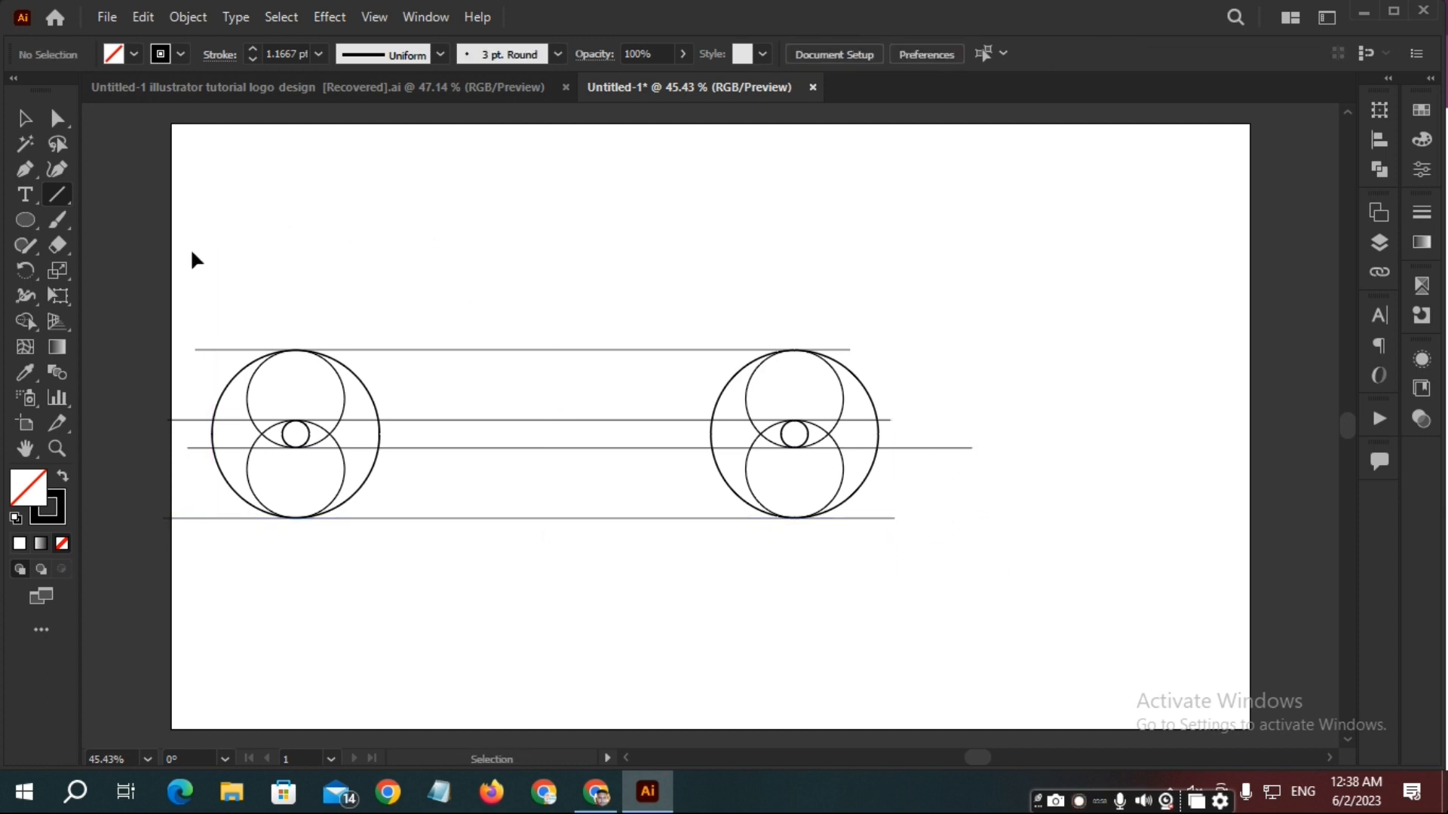
left_click_drag(228, 261, 976, 619)
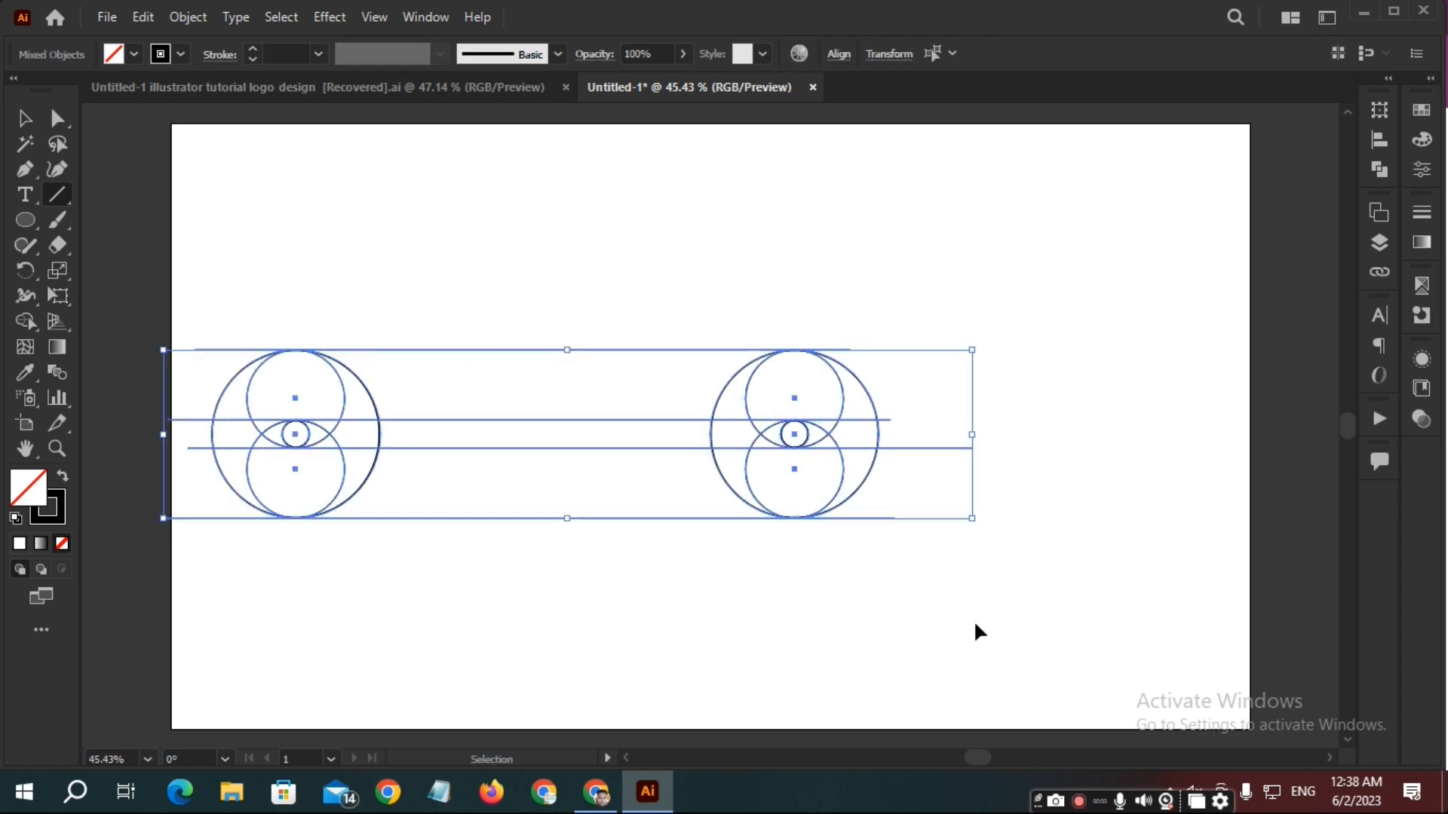
key("ctrl+g")
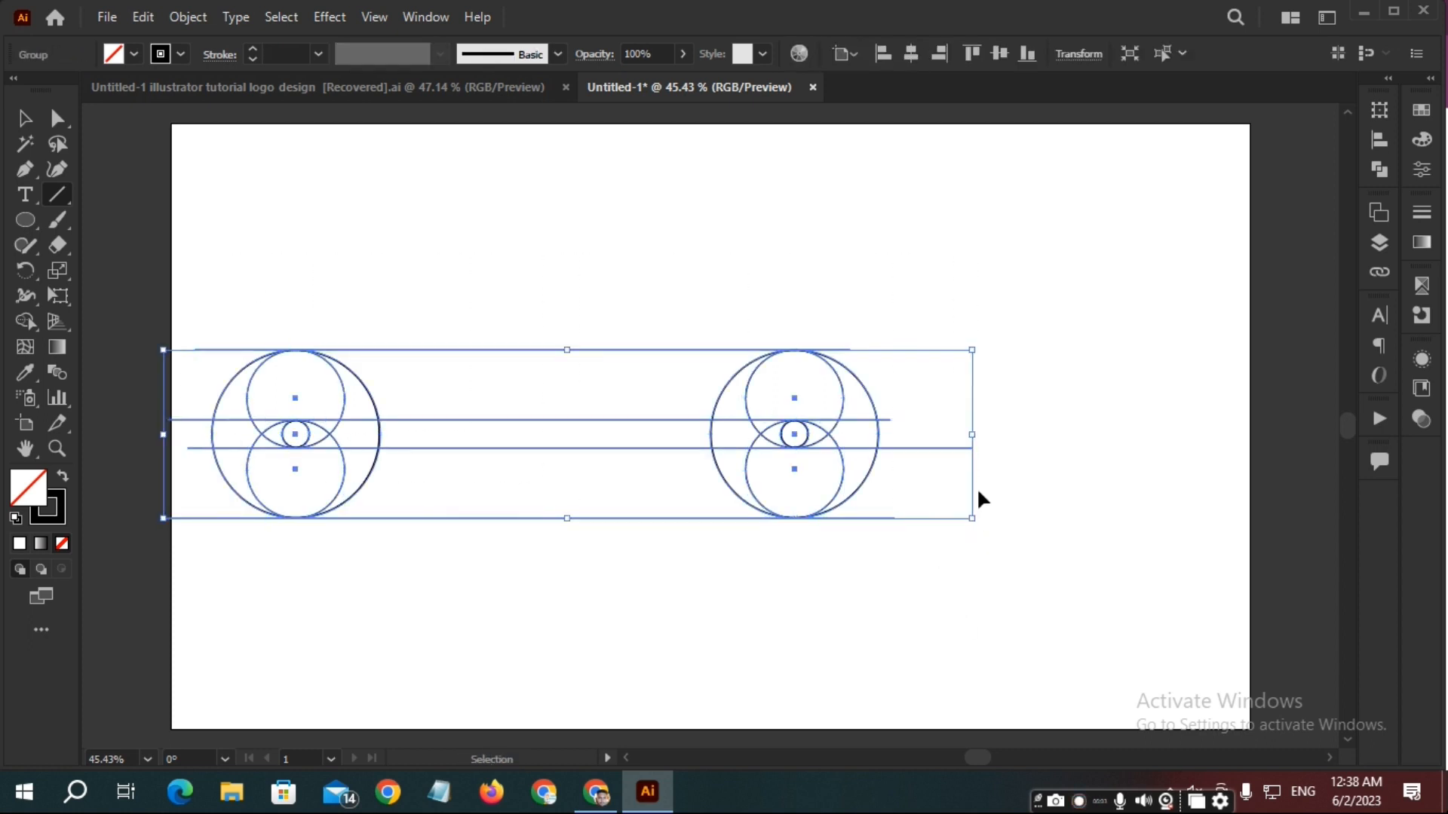
key("backslash")
Copy the horizontal construction group, paste it in front, rotate the copy 90° to form a cross, and deselect it.
left_click(143, 16)
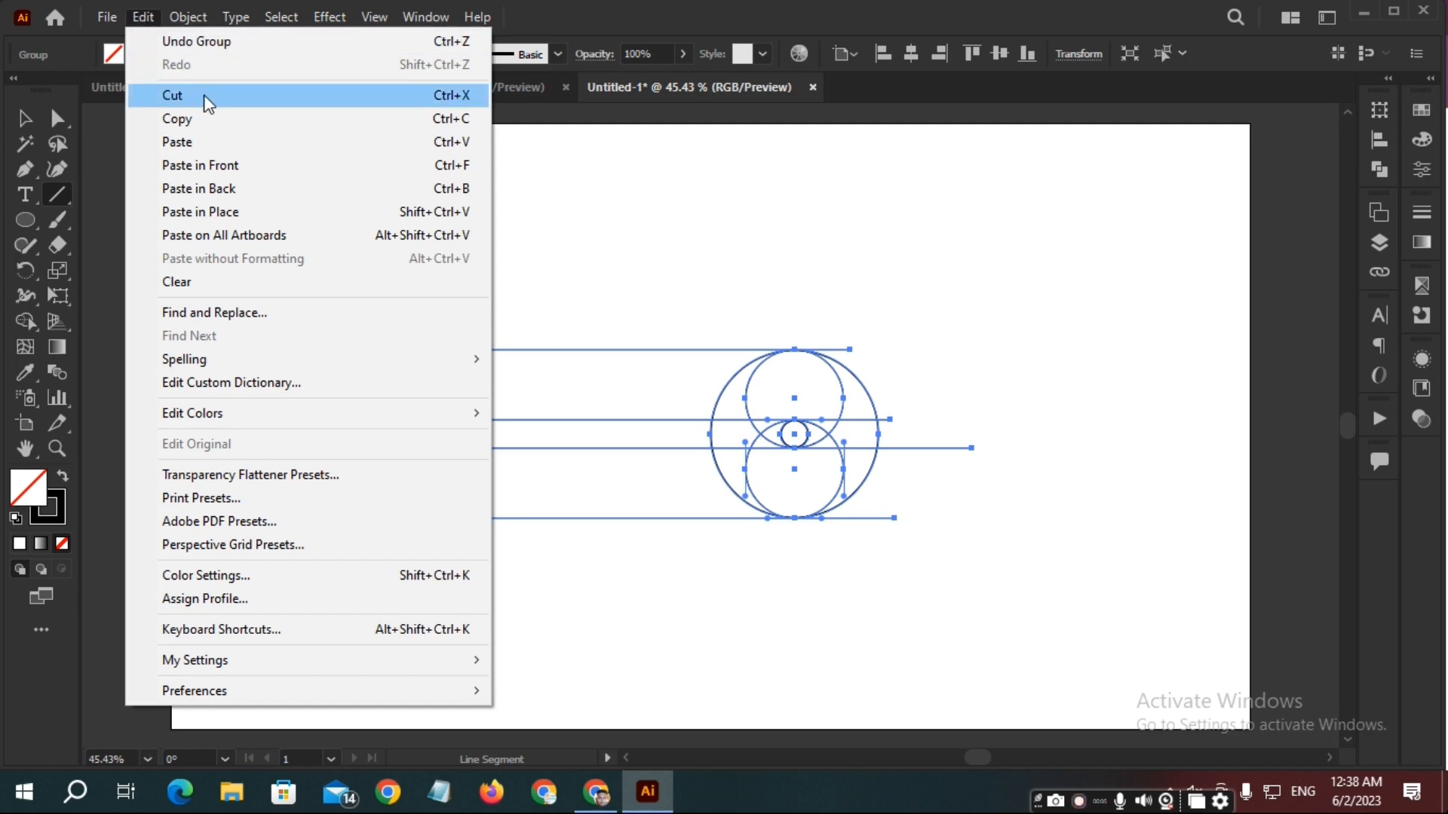
left_click(208, 127)
left_click(144, 17)
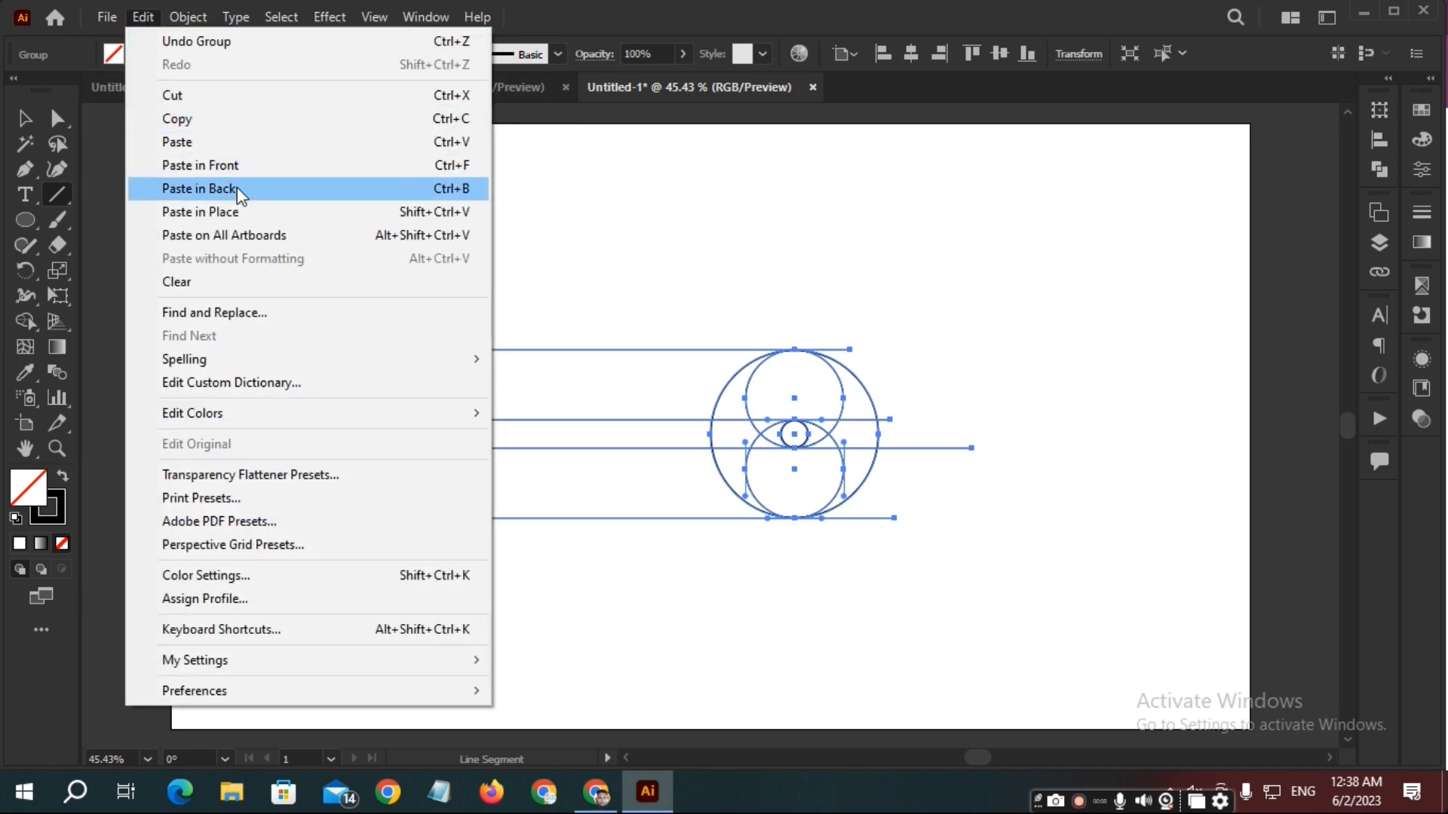
left_click(276, 172)
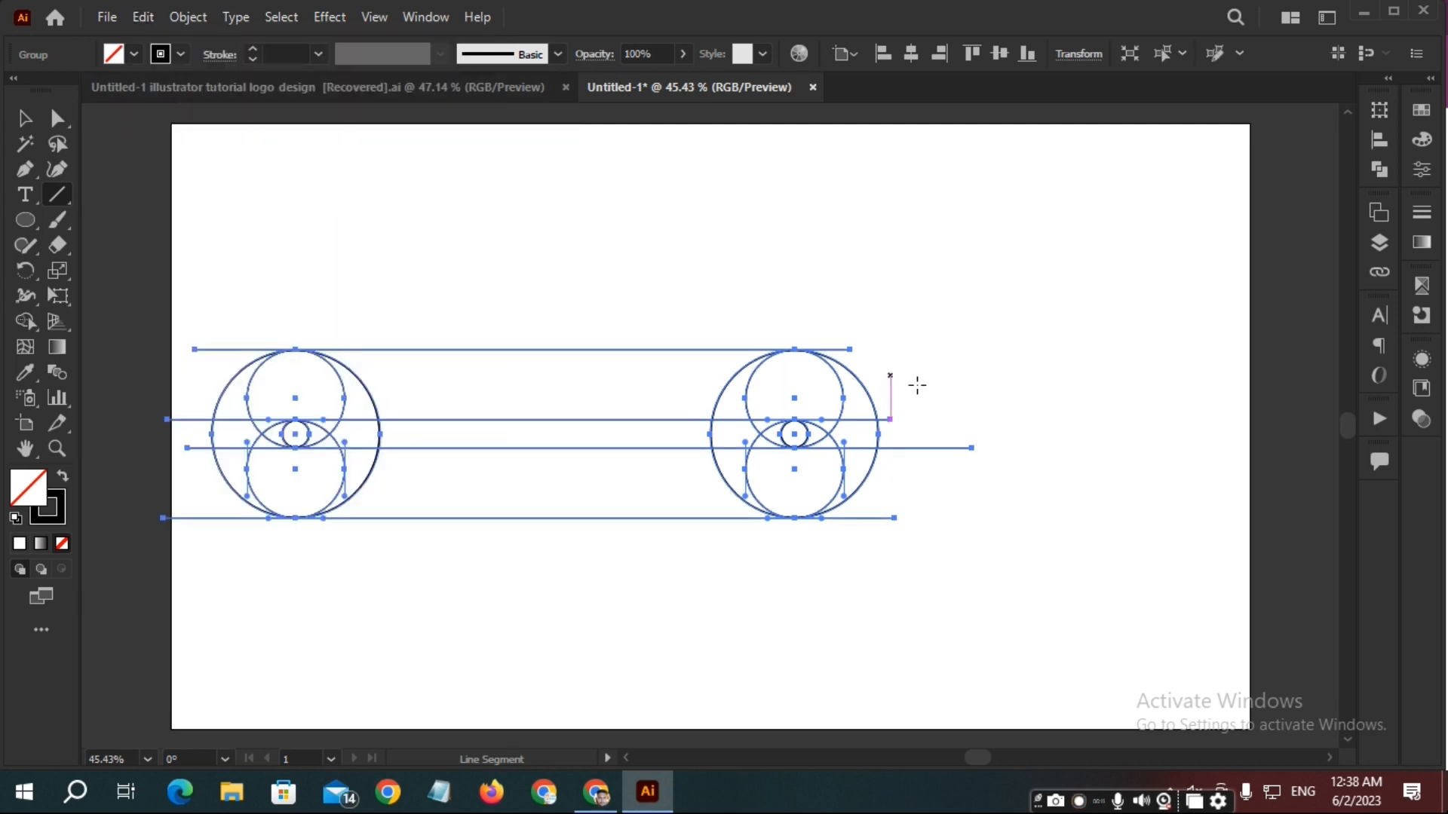
left_click_drag(979, 343, 626, 672)
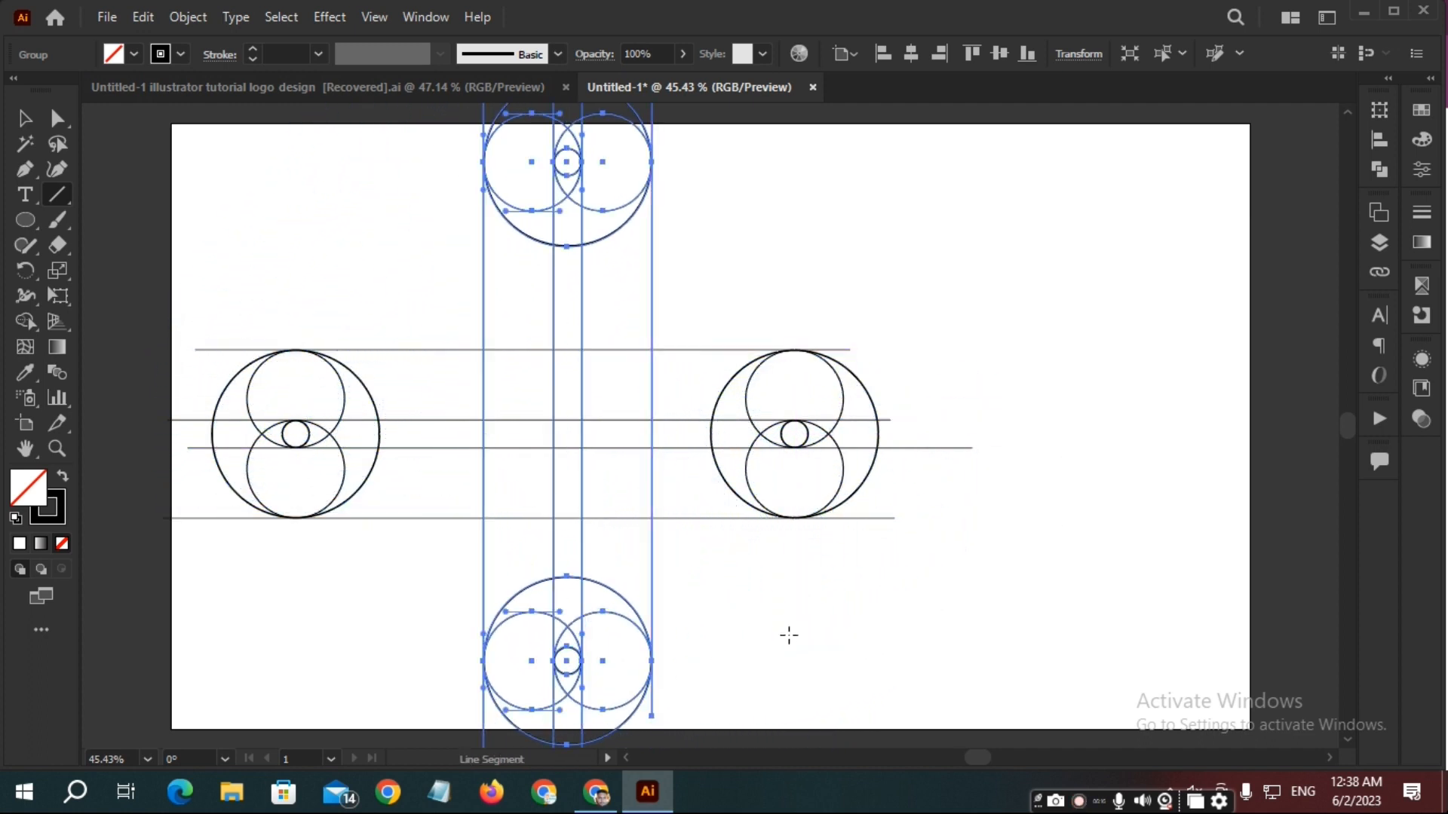
left_click(792, 638)
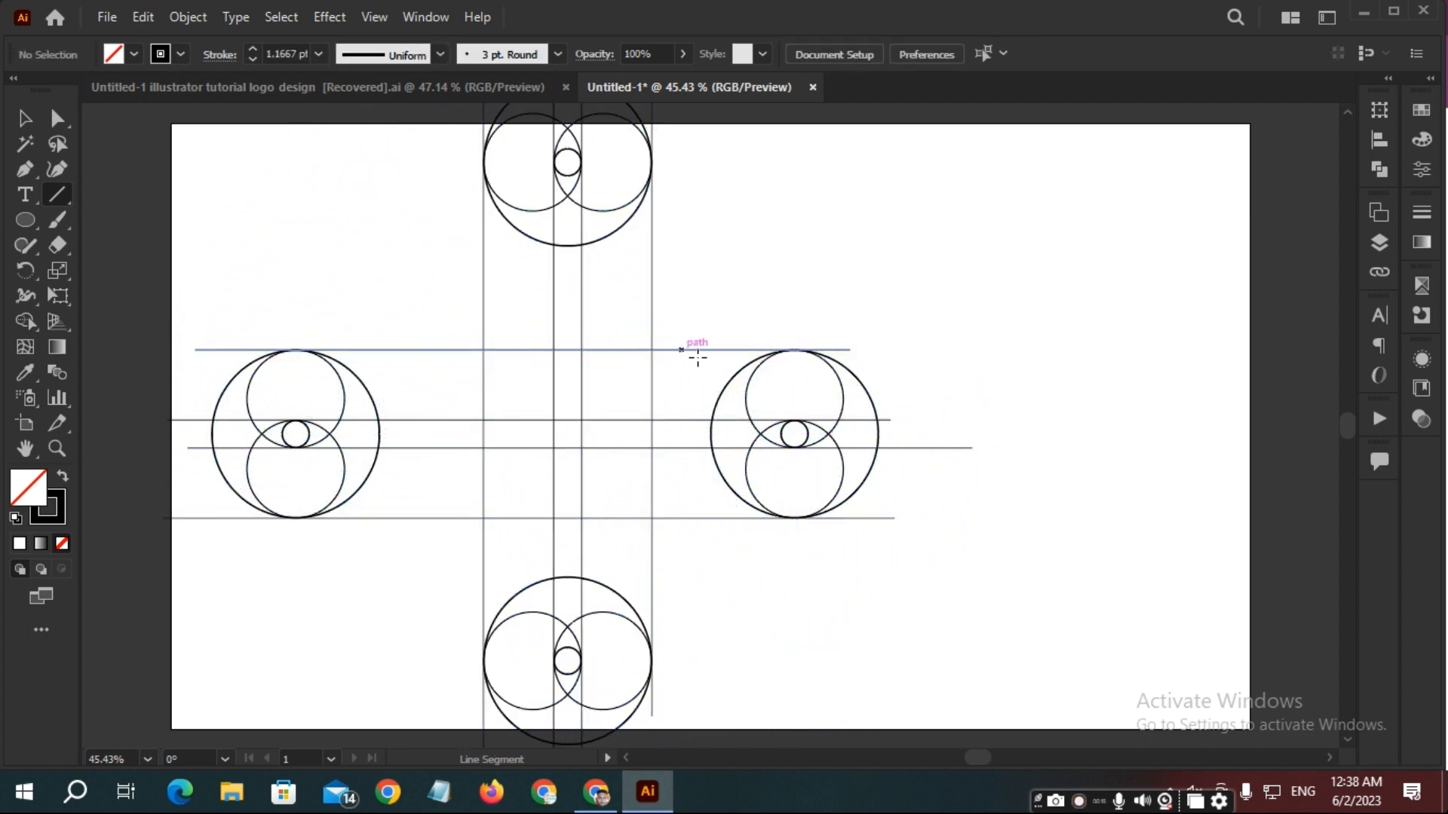
Scale the whole cross-shaped construction down proportionally about its centre so it fits inside the artboard, then deselect it.
scroll(705, 363, "down", 2)
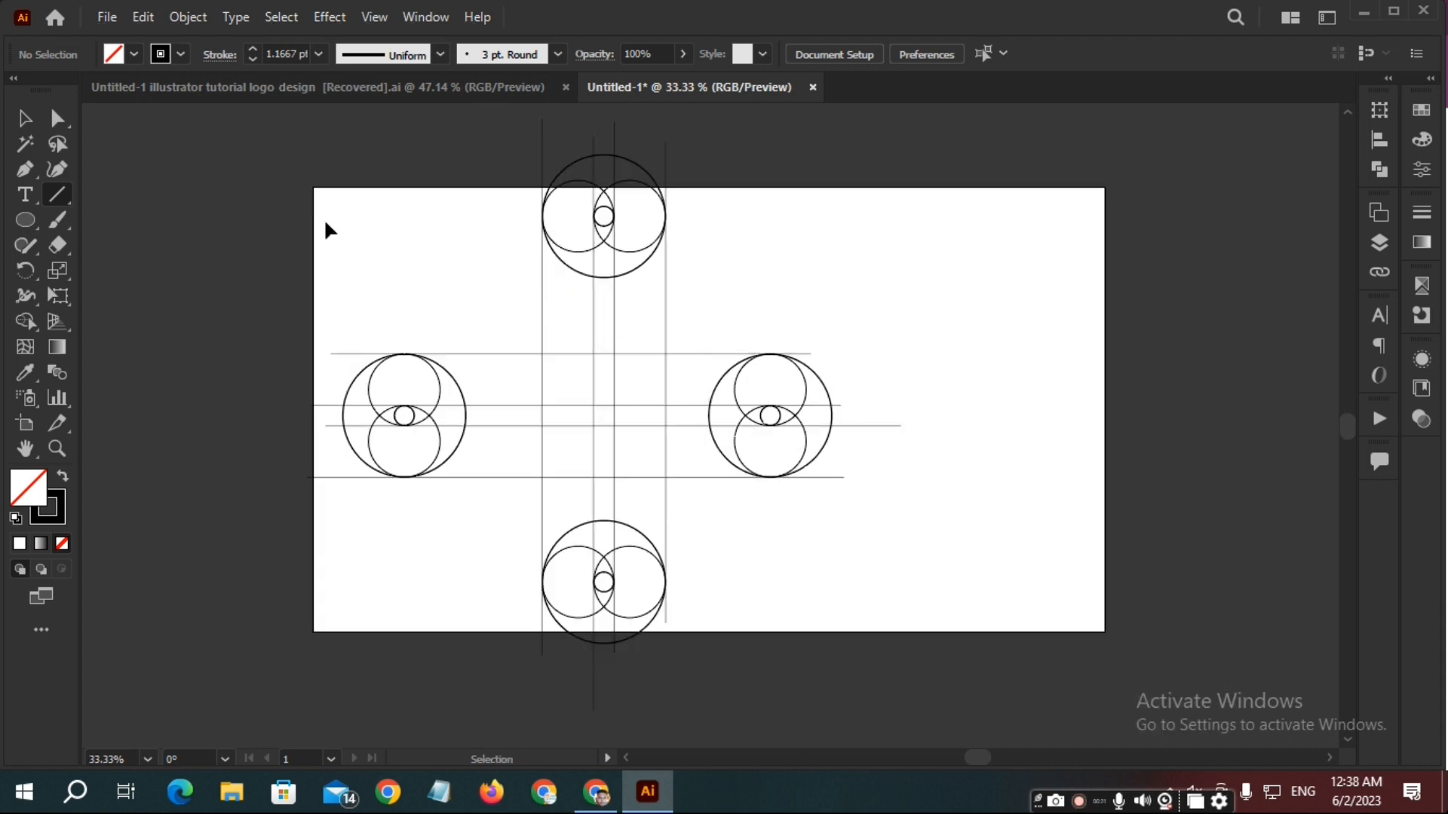
key("ctrl+a")
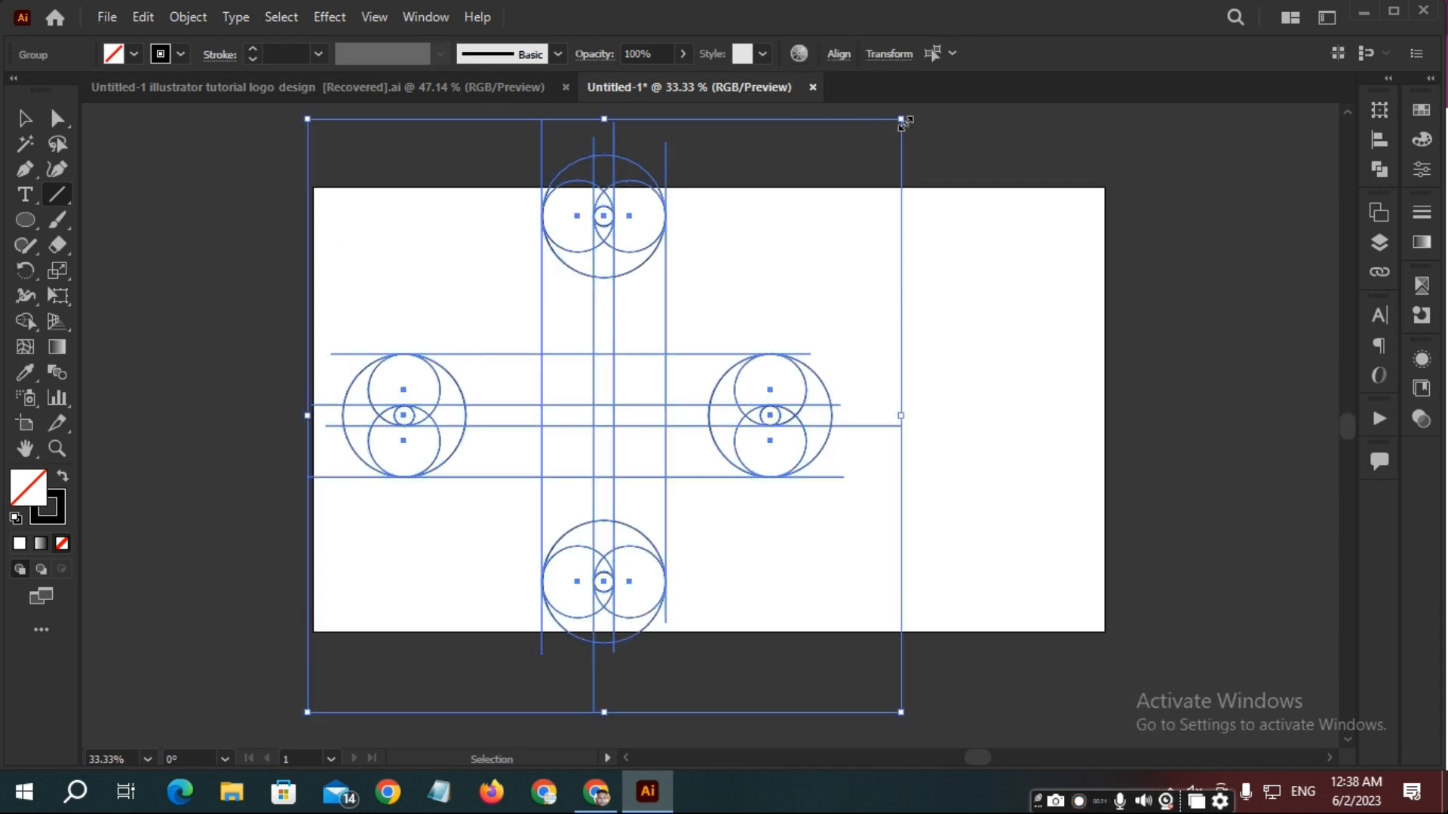
left_click_drag(907, 118, 840, 213)
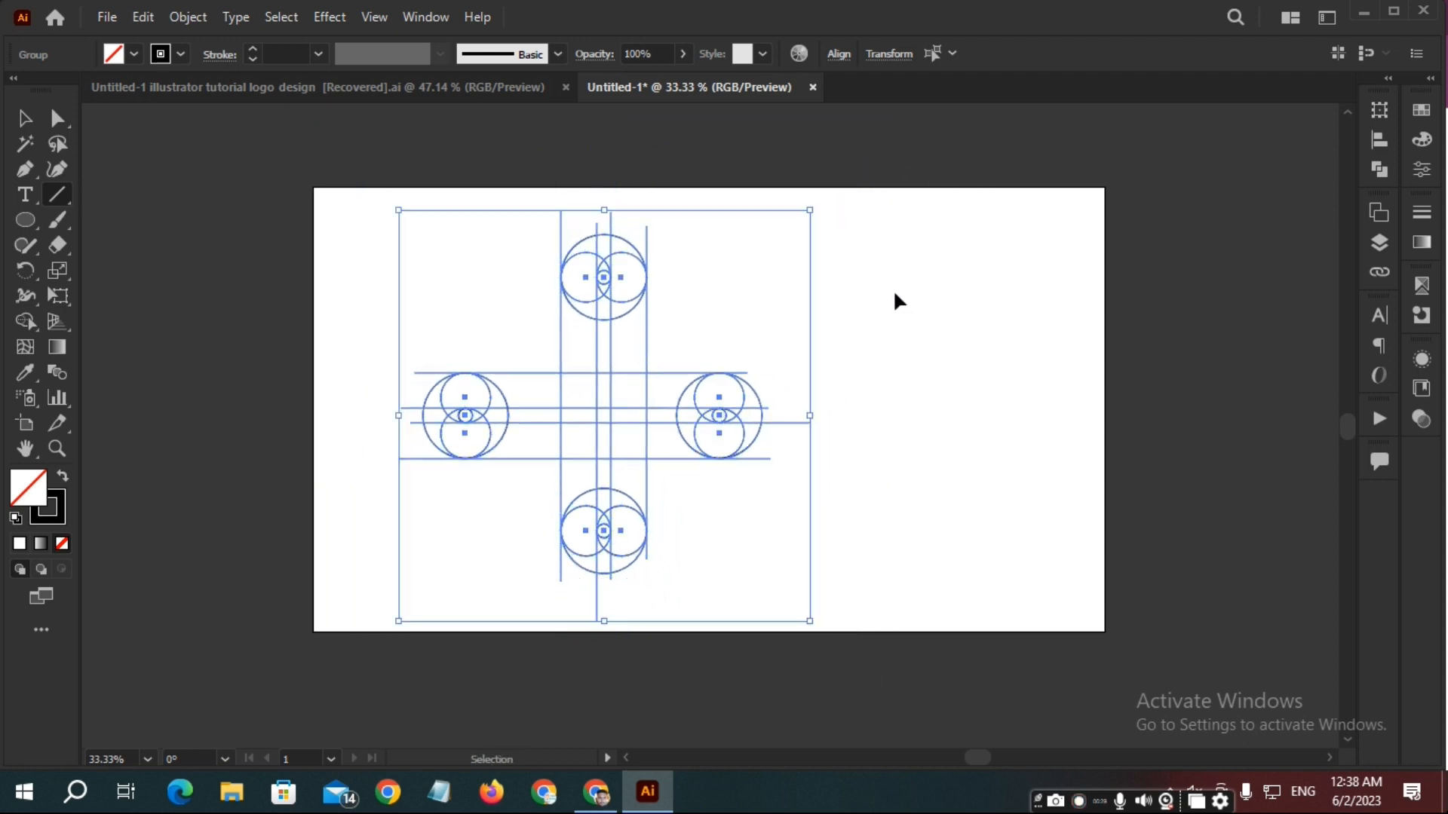
left_click(894, 289, "ctrl")
key("ctrl+0")
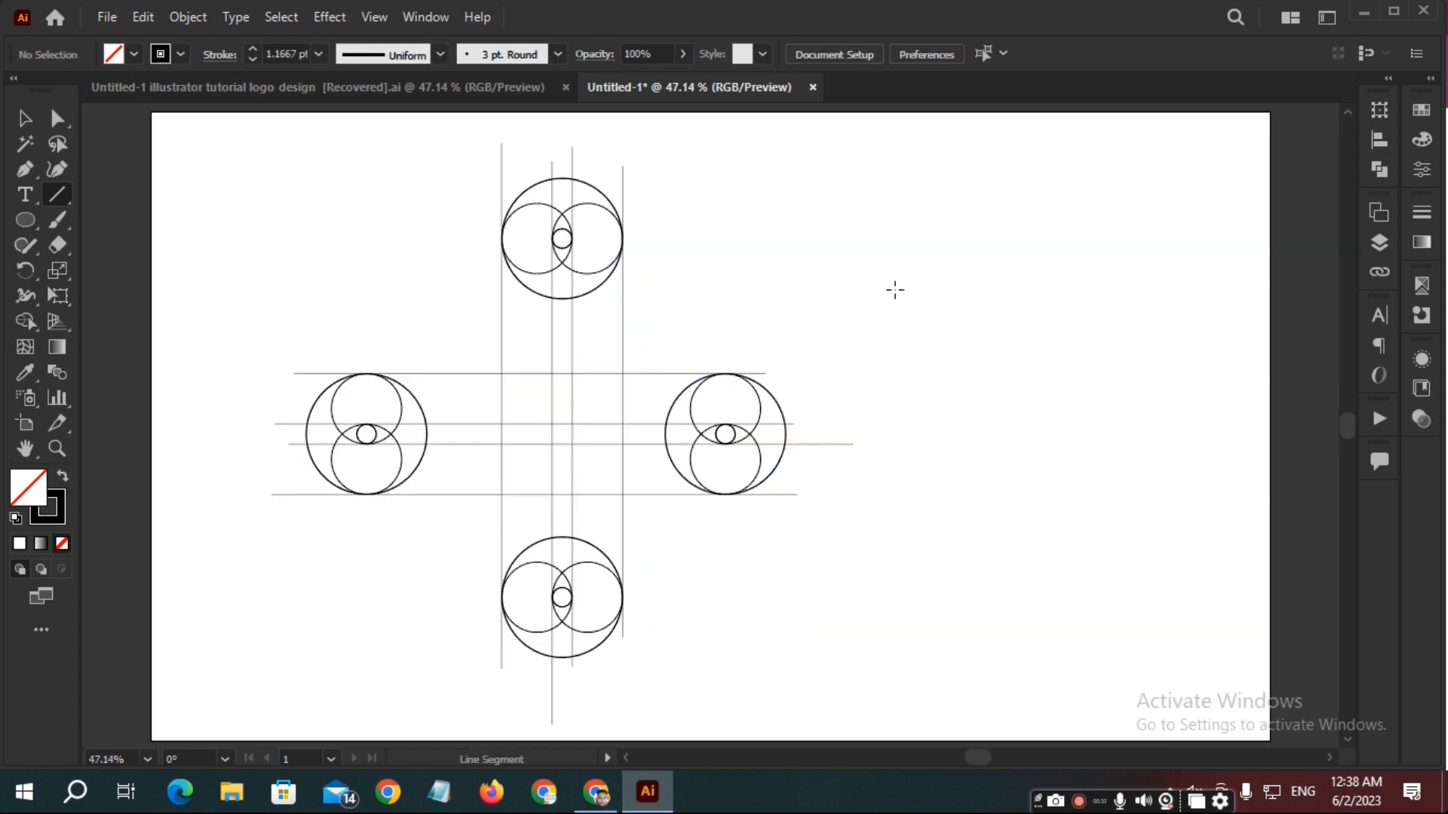
left_click(351, 374)
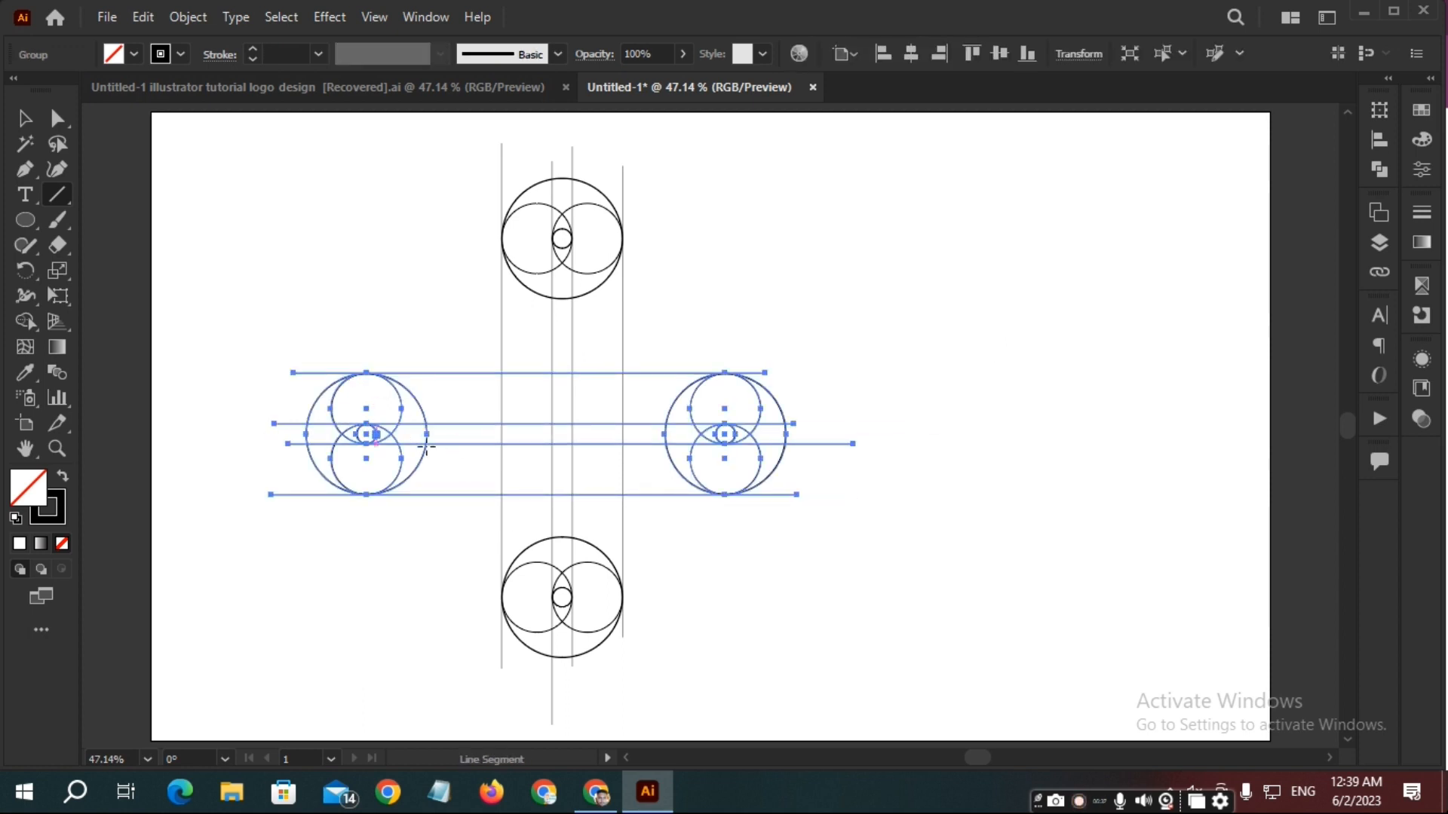
left_click(449, 378, "shift")
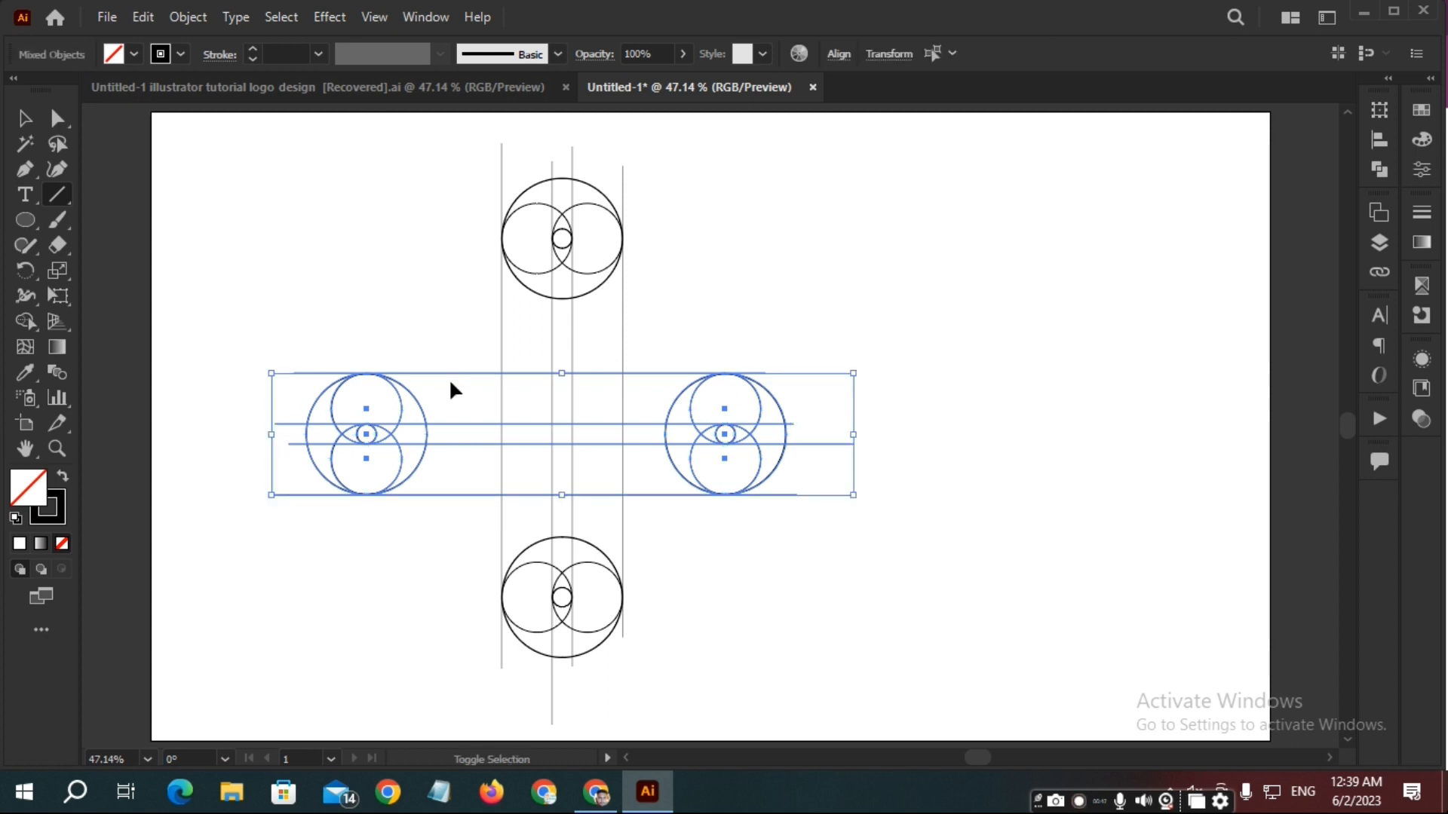
left_click(396, 339)
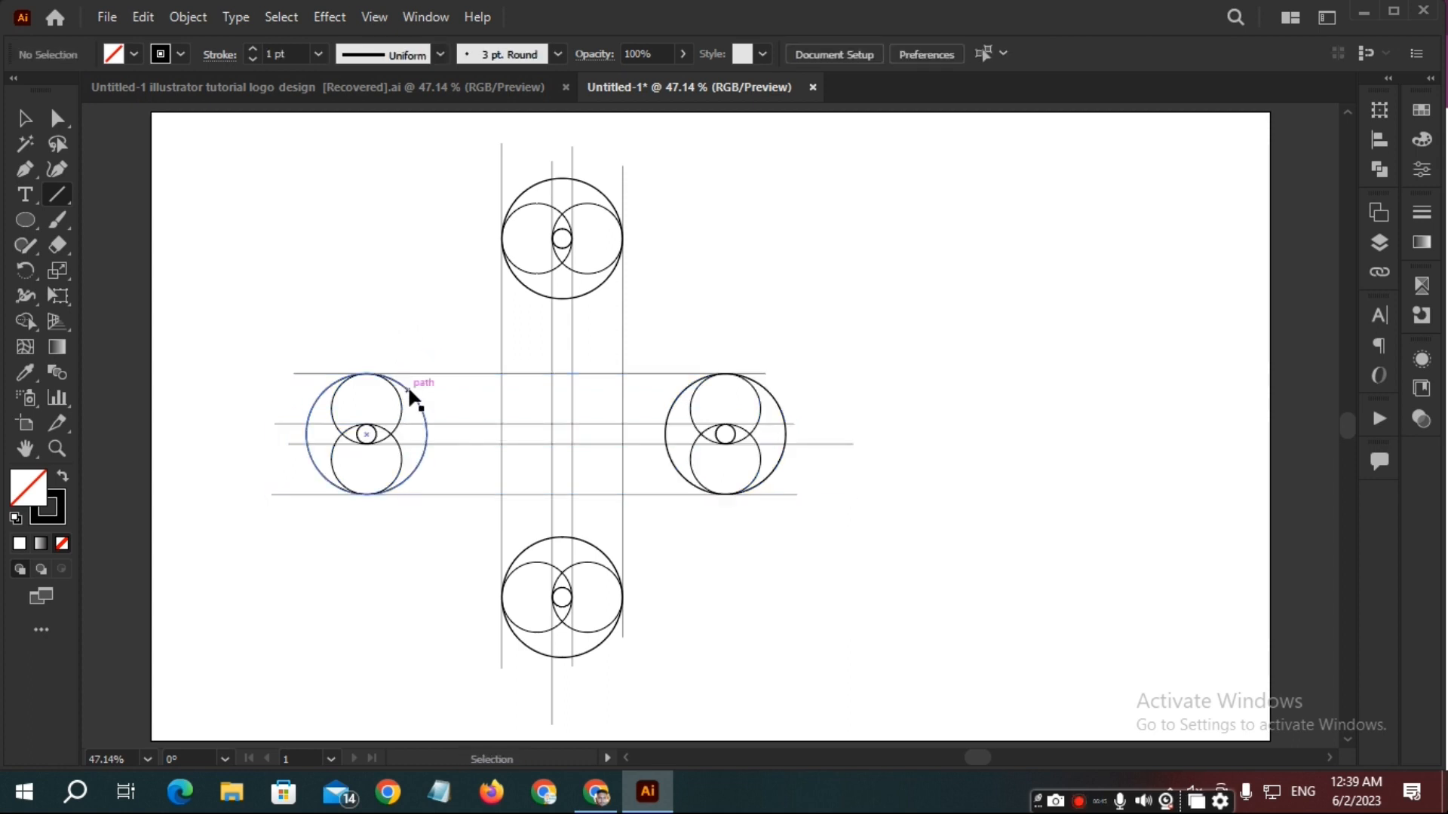
left_click(411, 407, "ctrl")
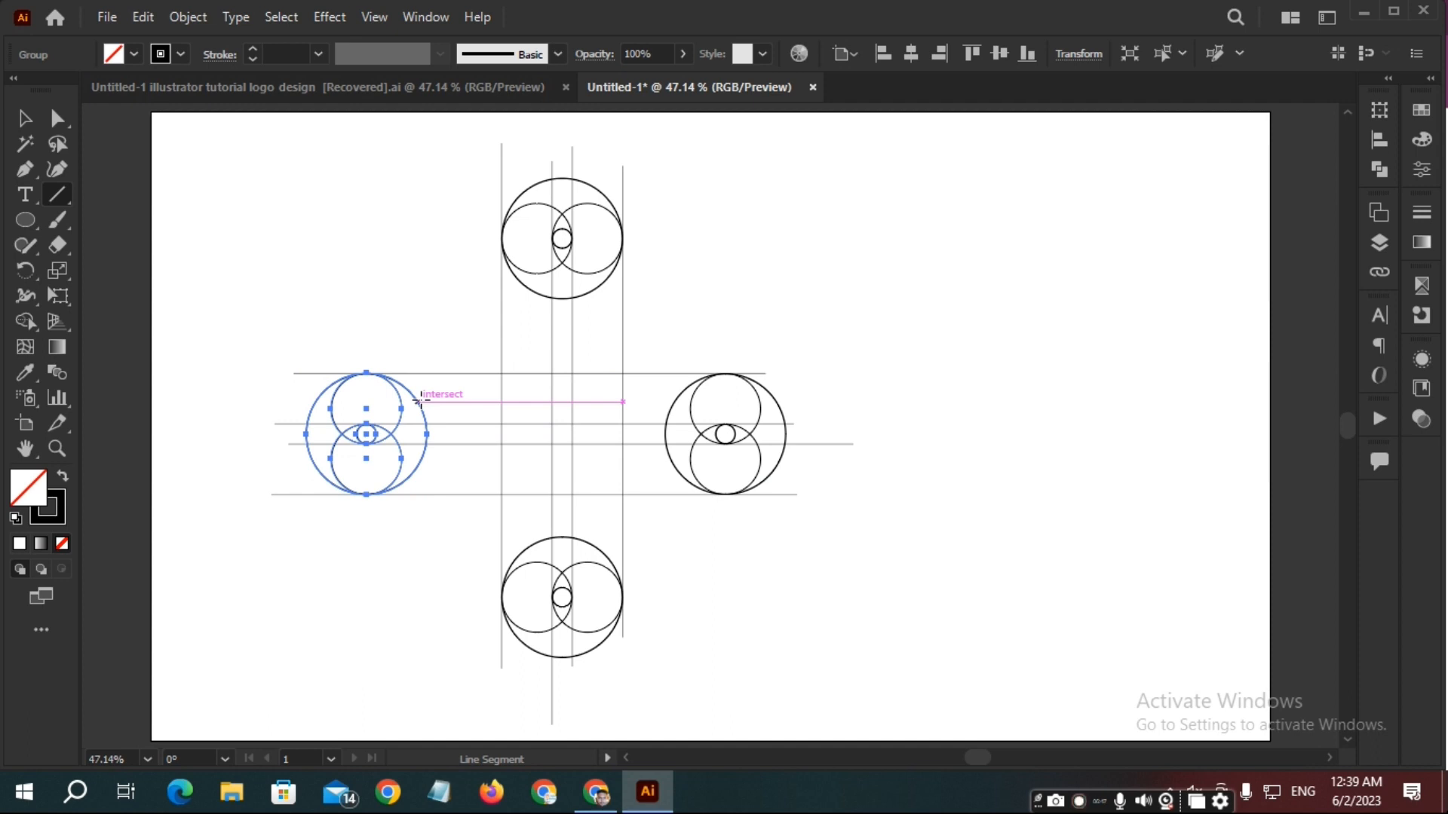
left_click(419, 398, "shift")
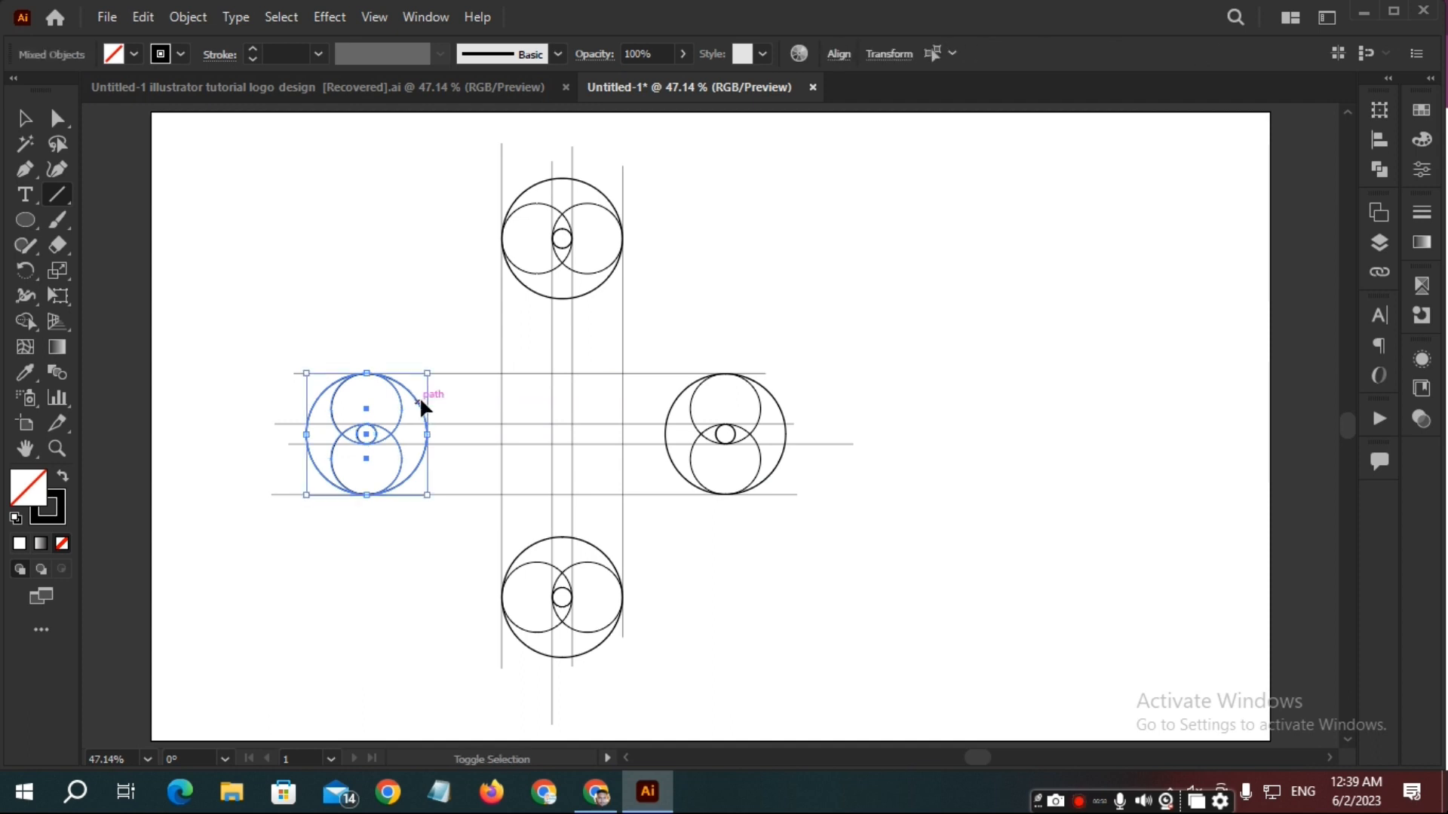
left_click(430, 294, "ctrl")
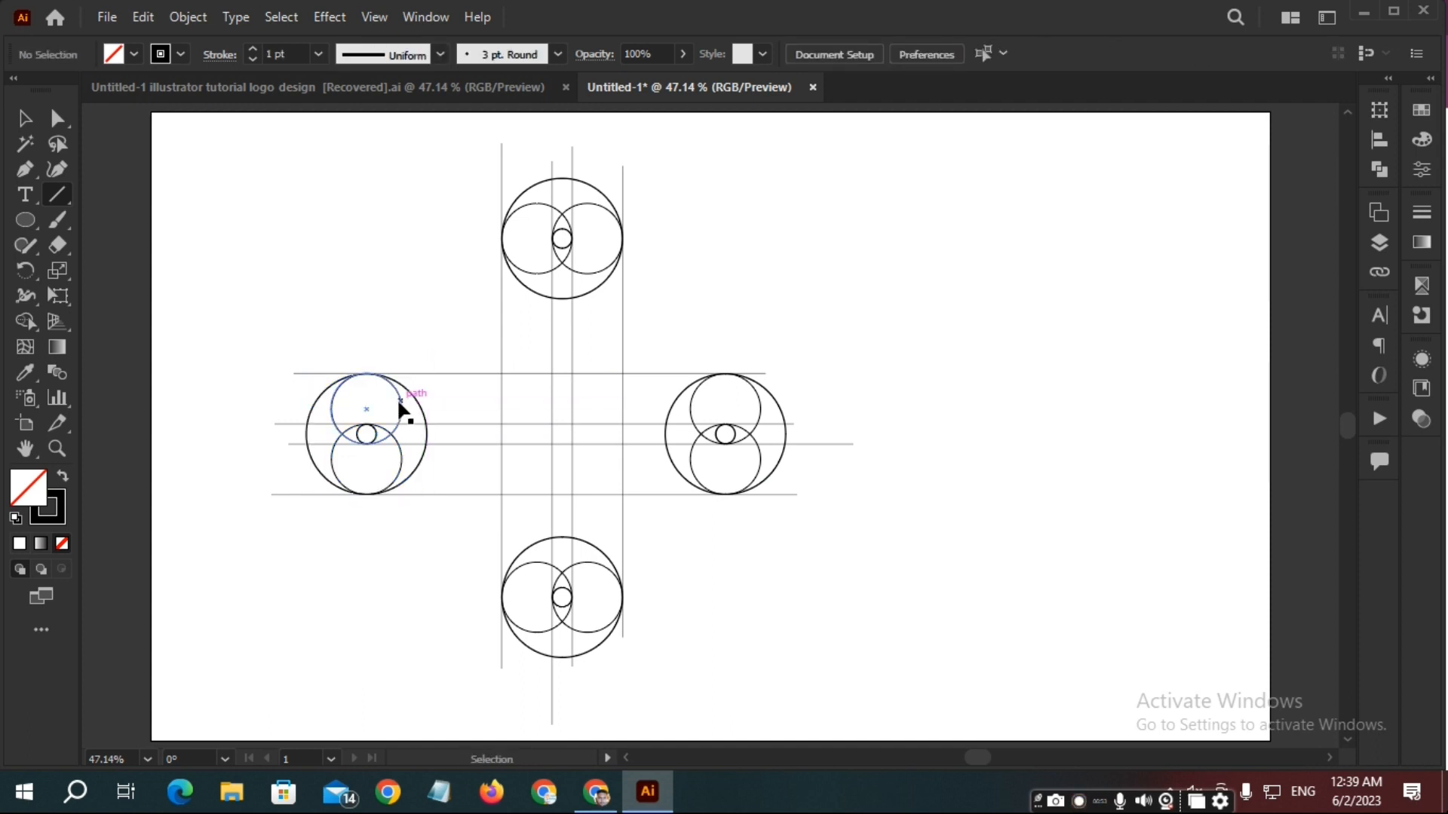
Duplicate the overlapping circle pair from the left group straight above it and rotate the copy 90° so the circles sit side by side.
left_click(400, 408, "ctrl")
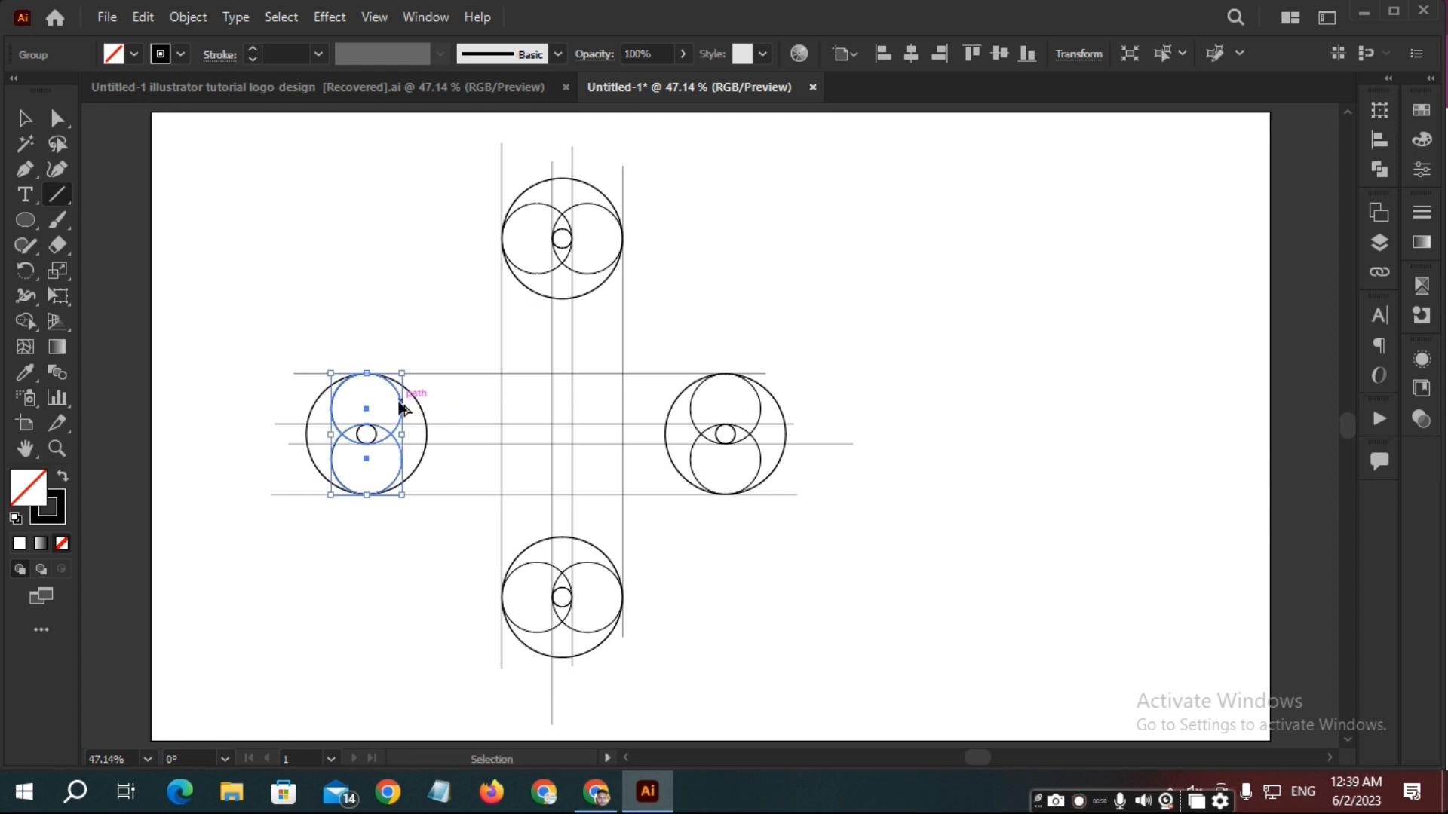
left_click_drag(400, 408, 376, 270)
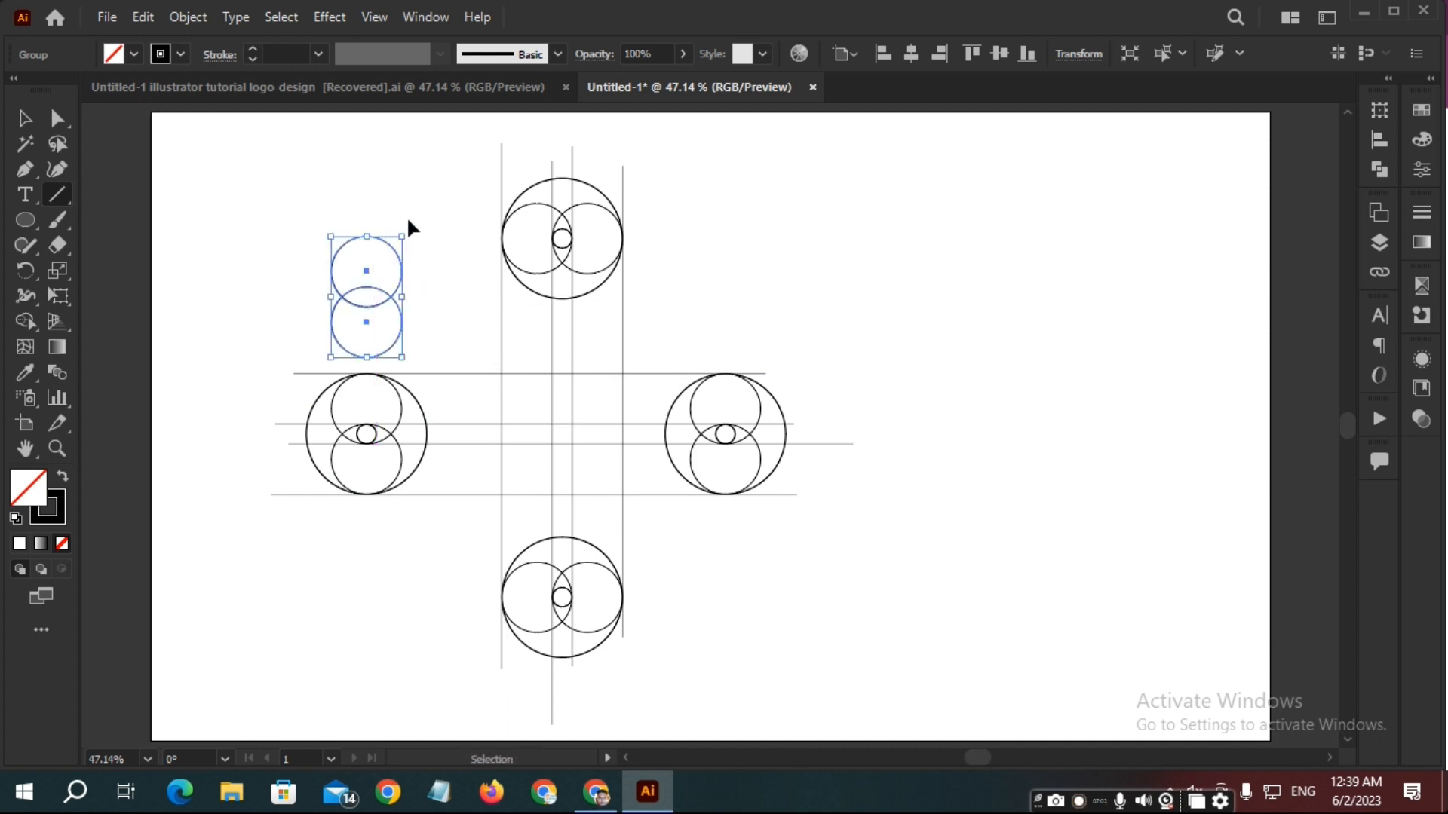
left_click_drag(407, 230, 453, 339)
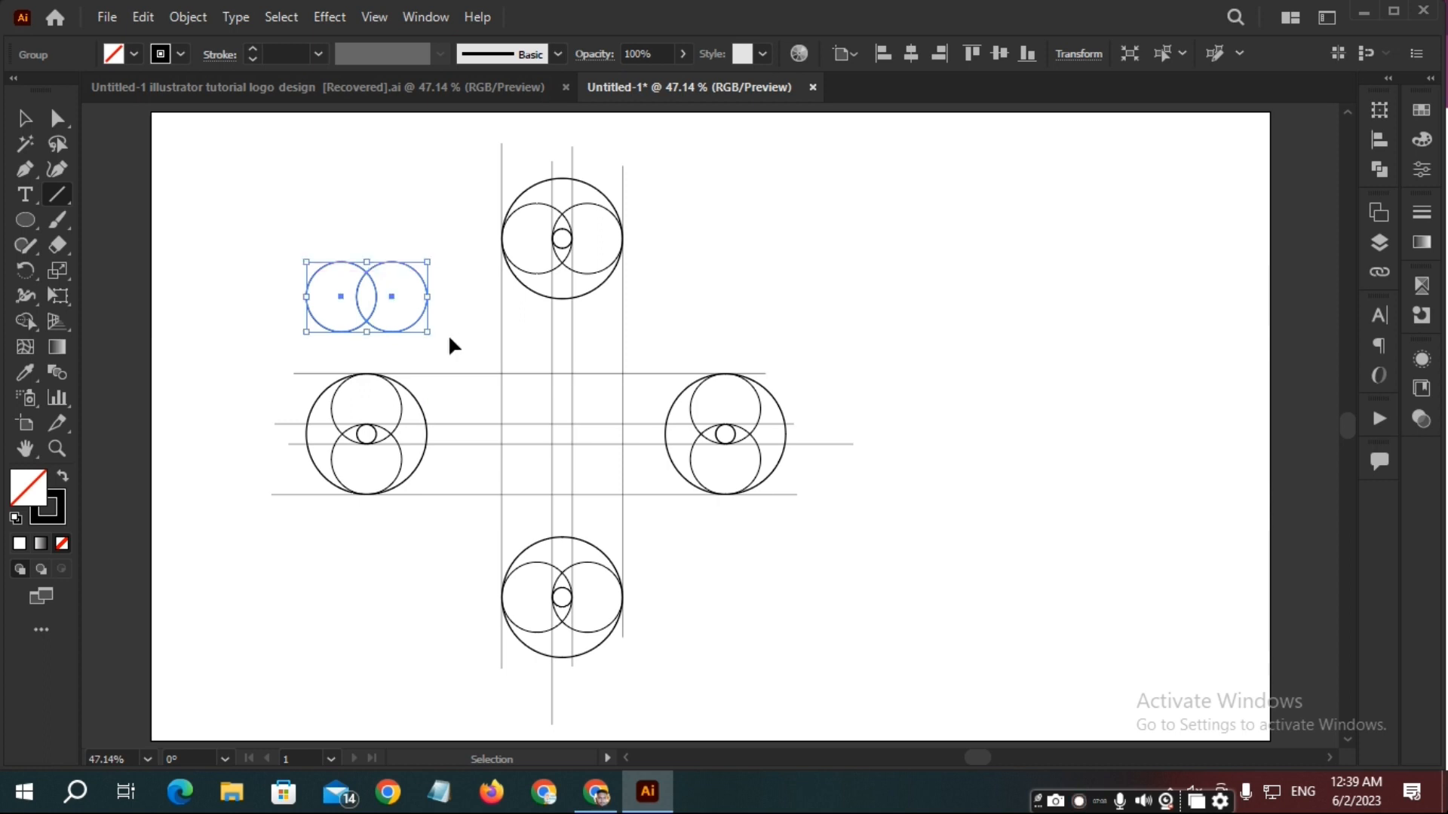
key("backslash")
key("ctrl")
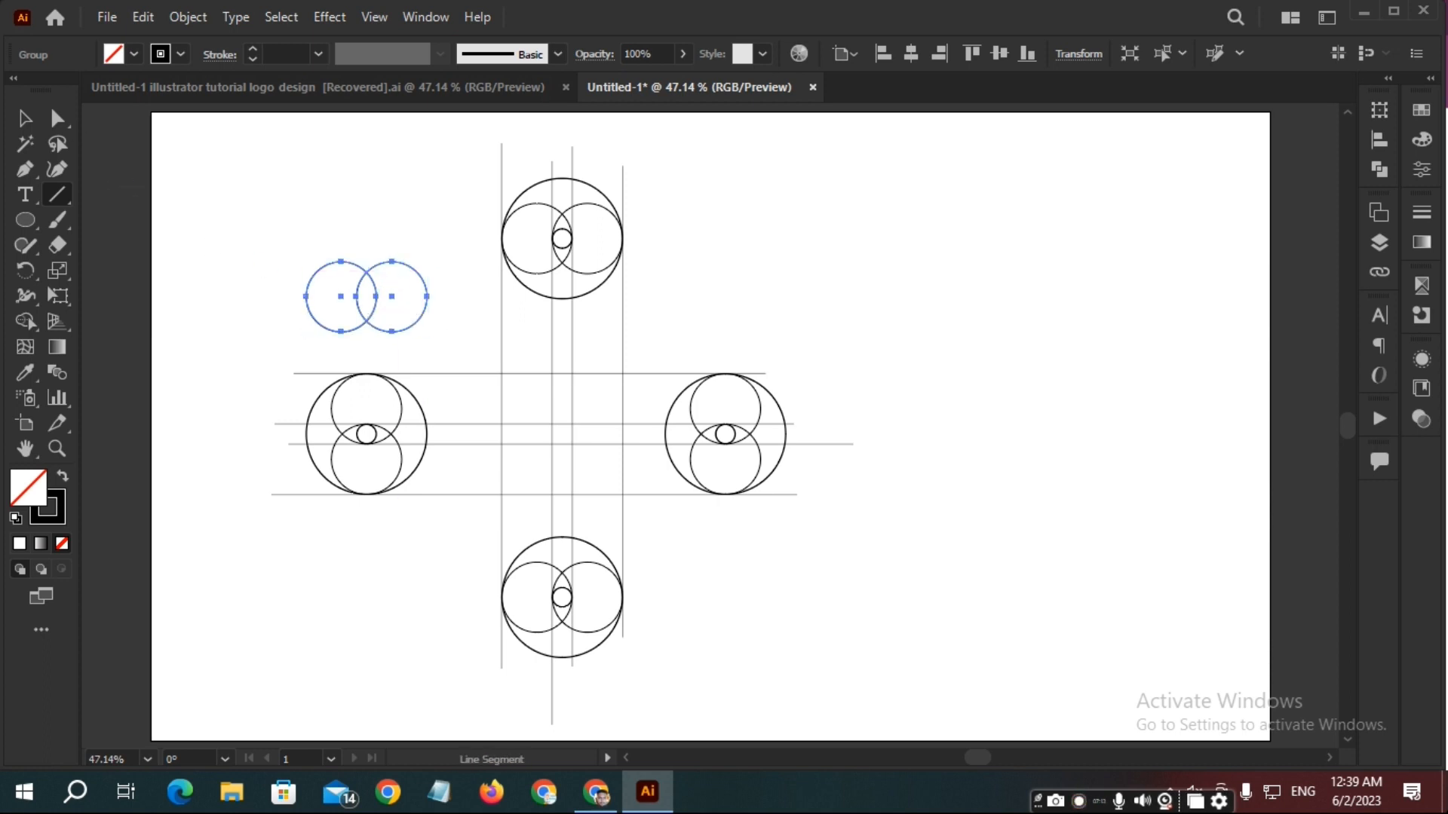
Move the side-by-side circle pair so its lower-right corner snaps to the crossing of the upper inner horizontal and left inner vertical lines.
key("v")
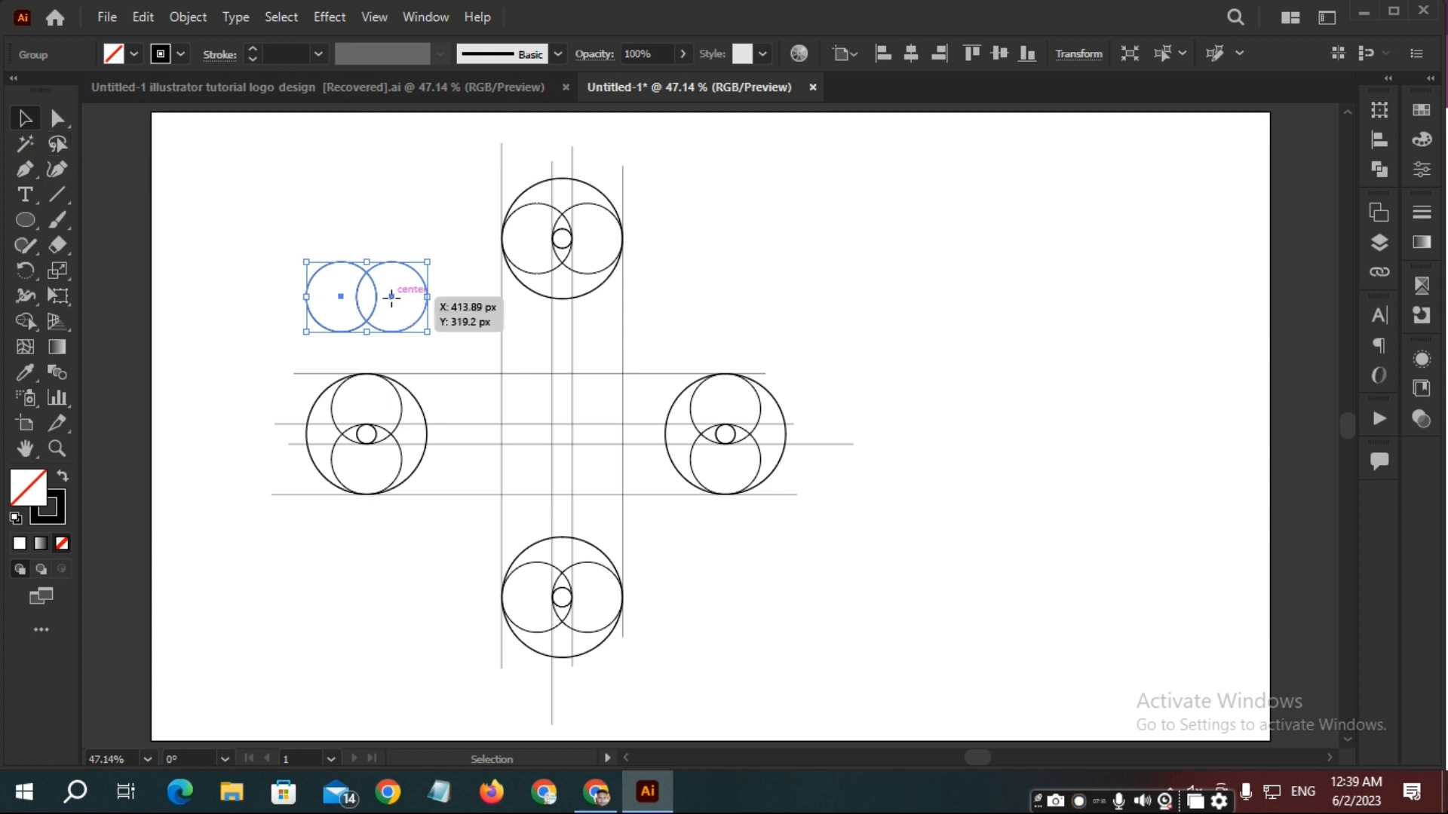
left_click_drag(391, 296, 518, 387)
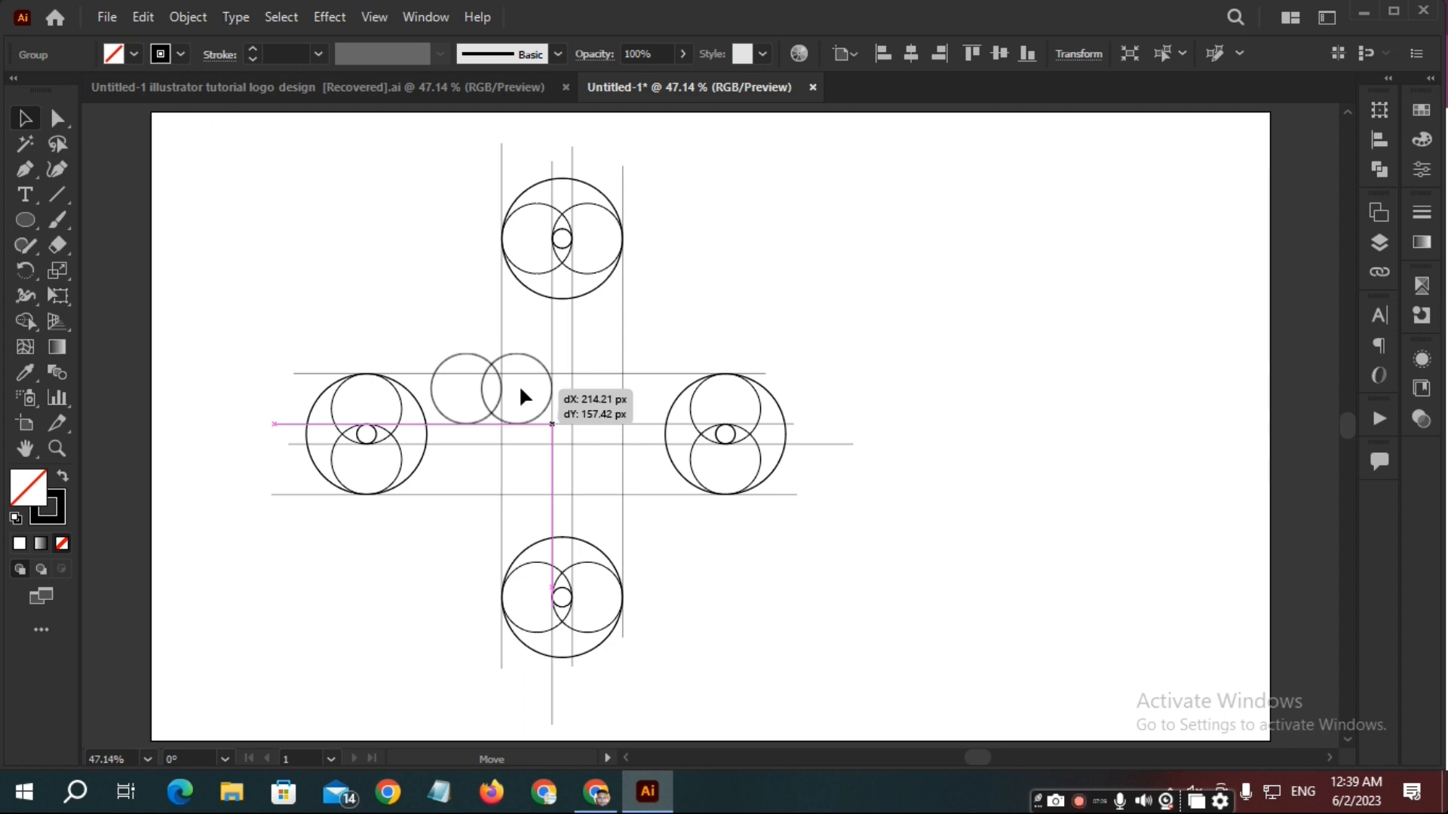
left_click_drag(521, 387, 521, 387)
left_click(383, 274, "ctrl")
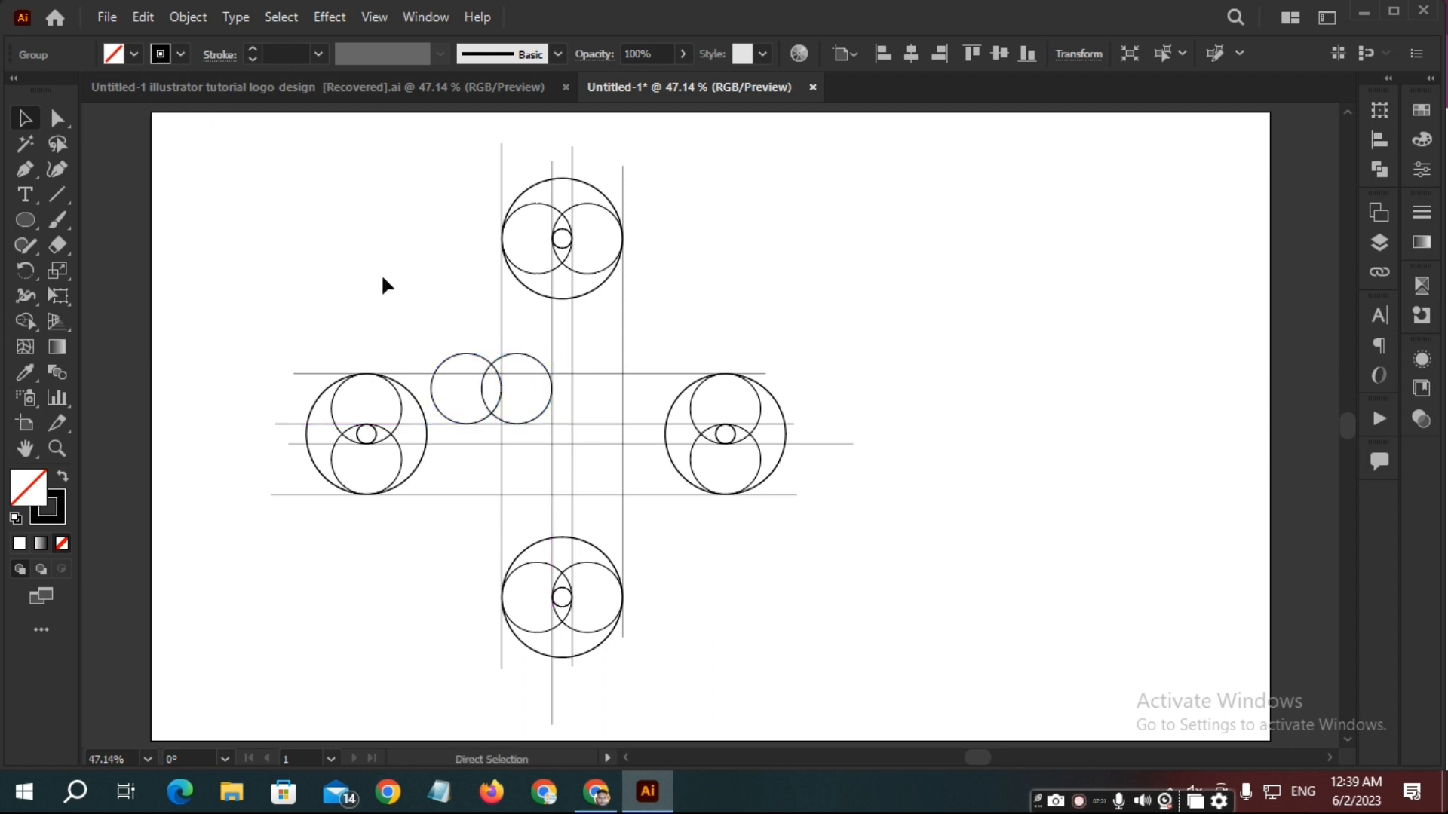
left_click(489, 364)
left_click_drag(457, 327, 442, 290)
key("ctrl+z")
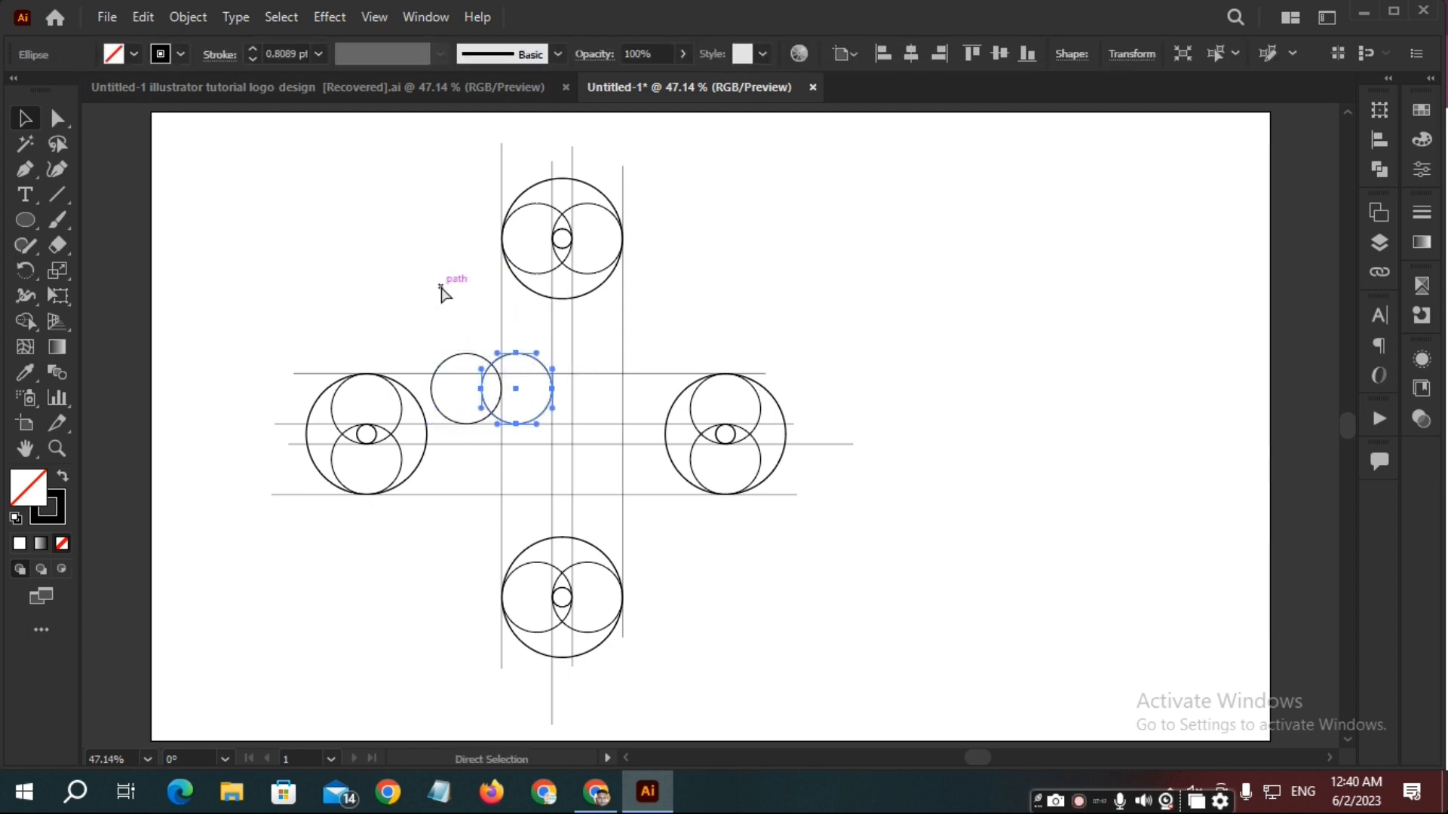
left_click(391, 297)
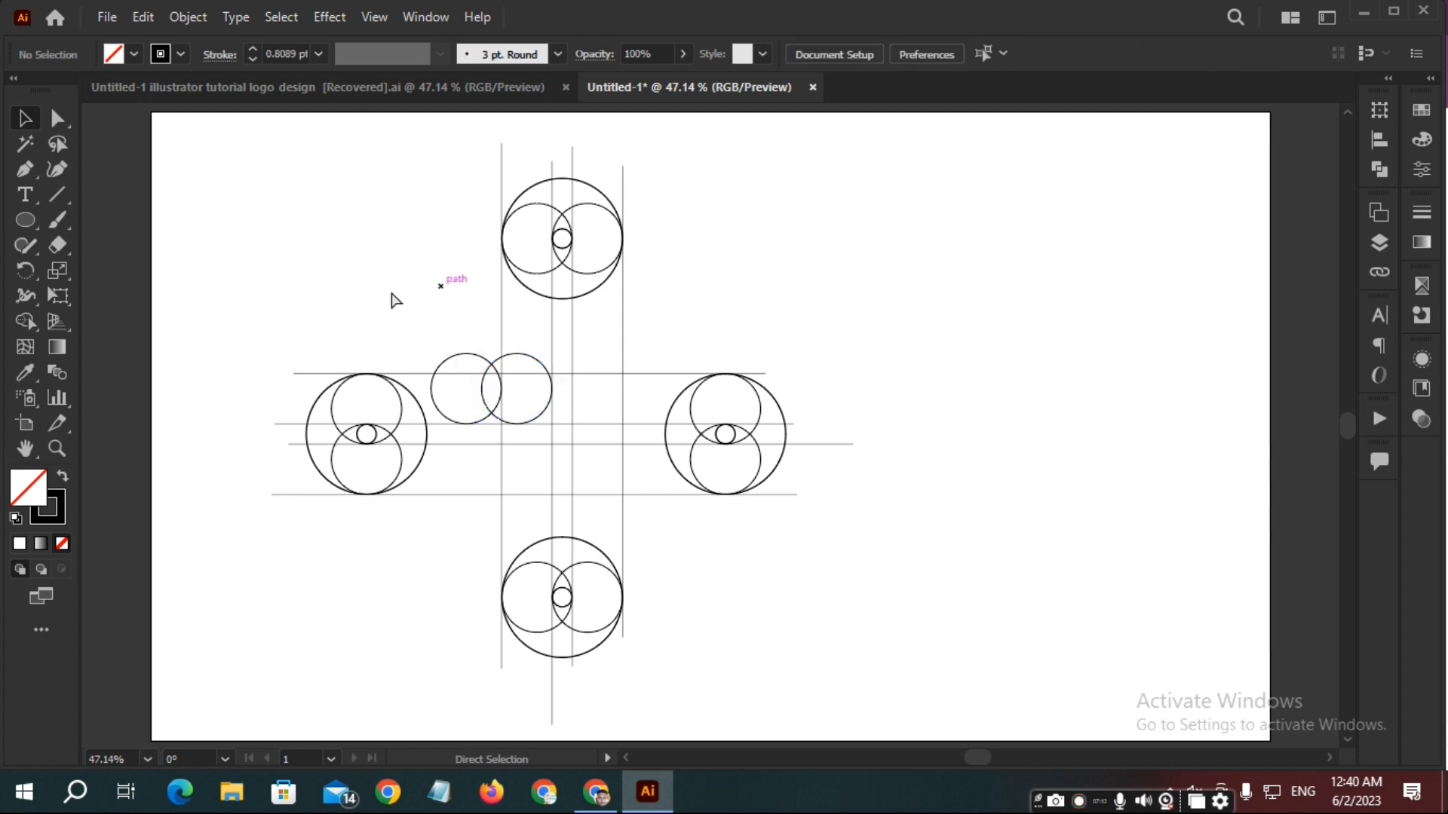
left_click(336, 391)
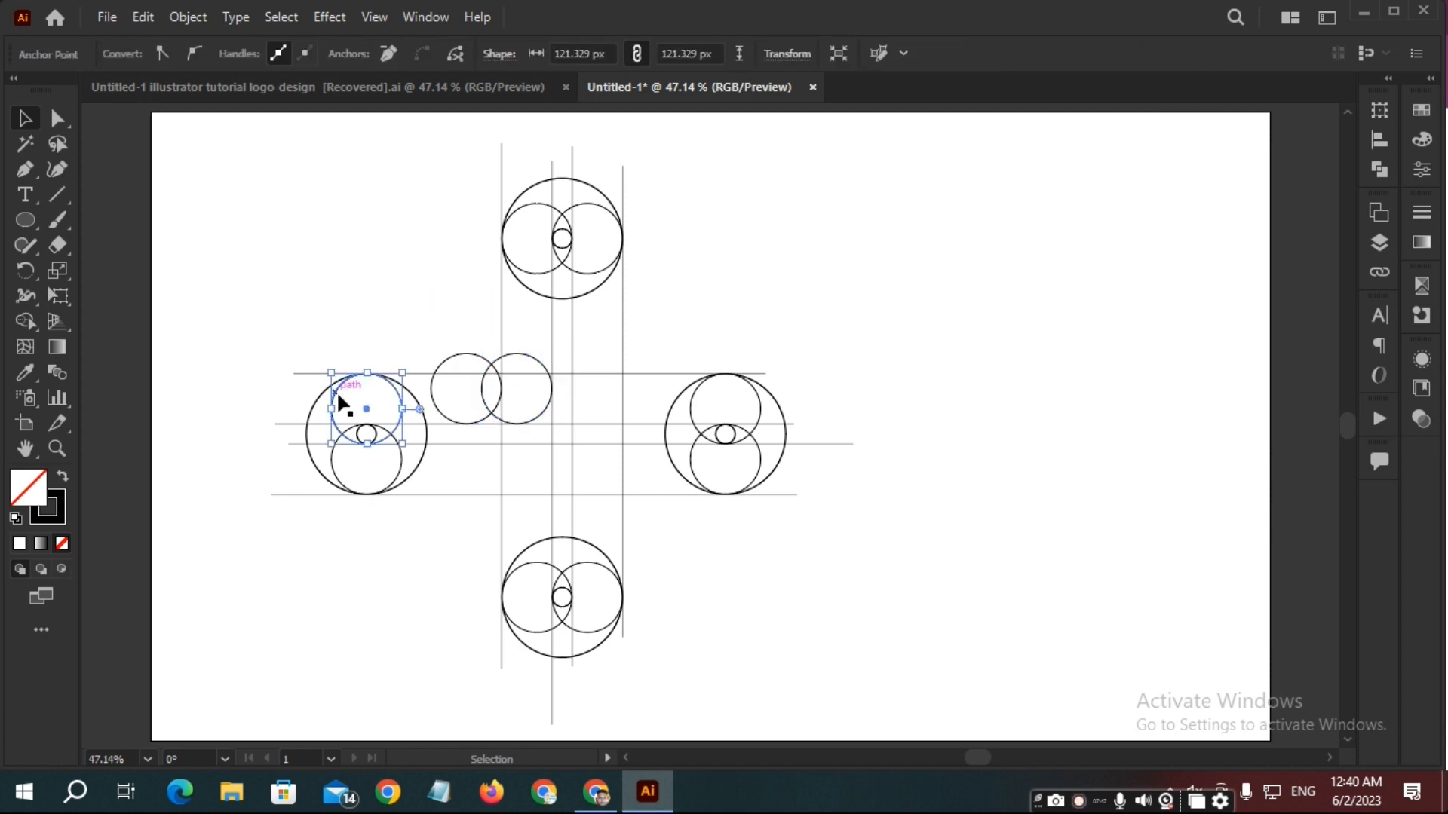
left_click(340, 482, "shift")
left_click_drag(339, 447, 384, 417)
key("ctrl+z")
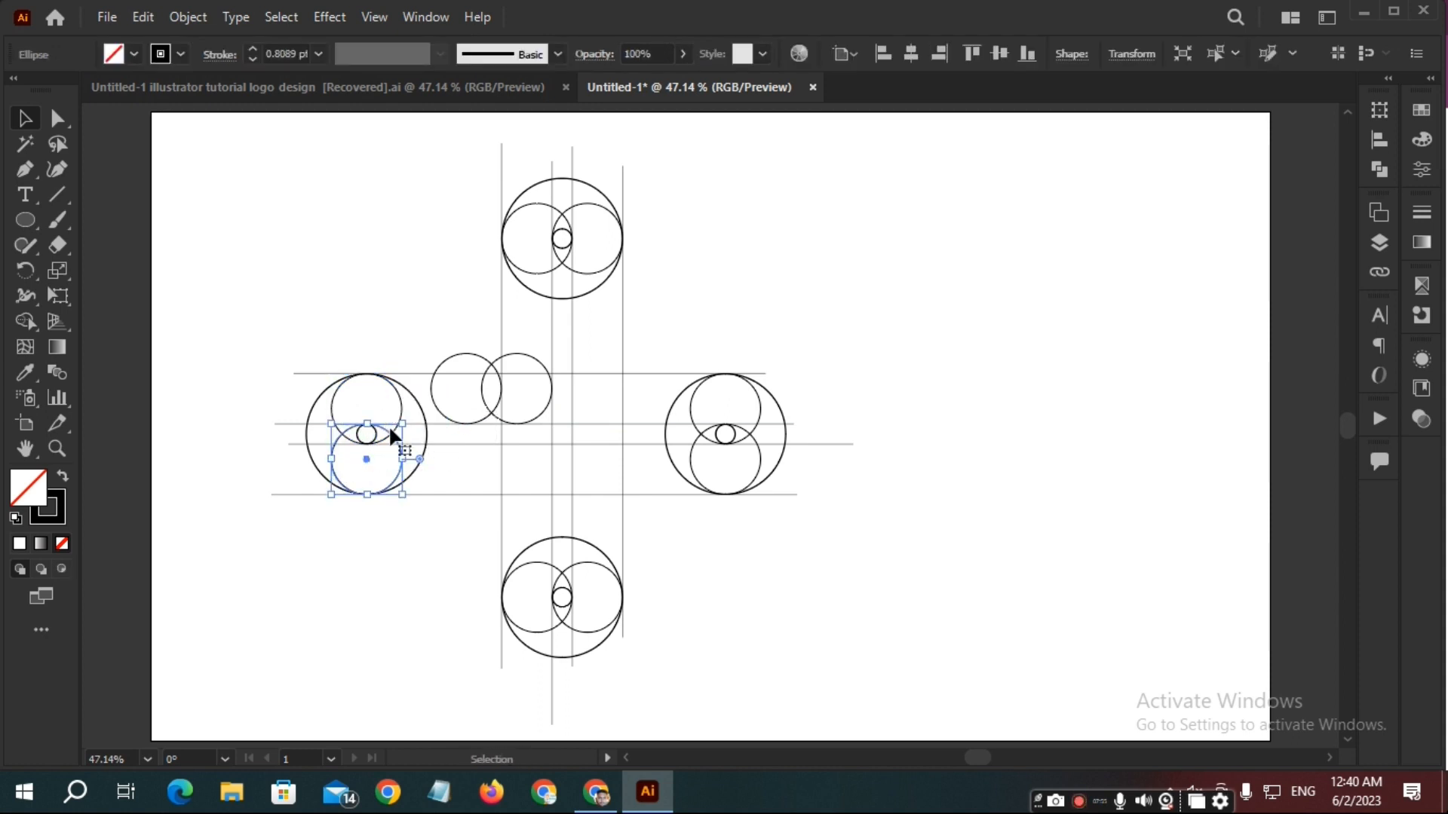
left_click(365, 523)
Duplicate the stacked circle pair from the left group to the area below the side-by-side pair, beside the leftmost vertical line.
scroll(364, 484, "up", 1)
scroll(365, 483, "up", 2)
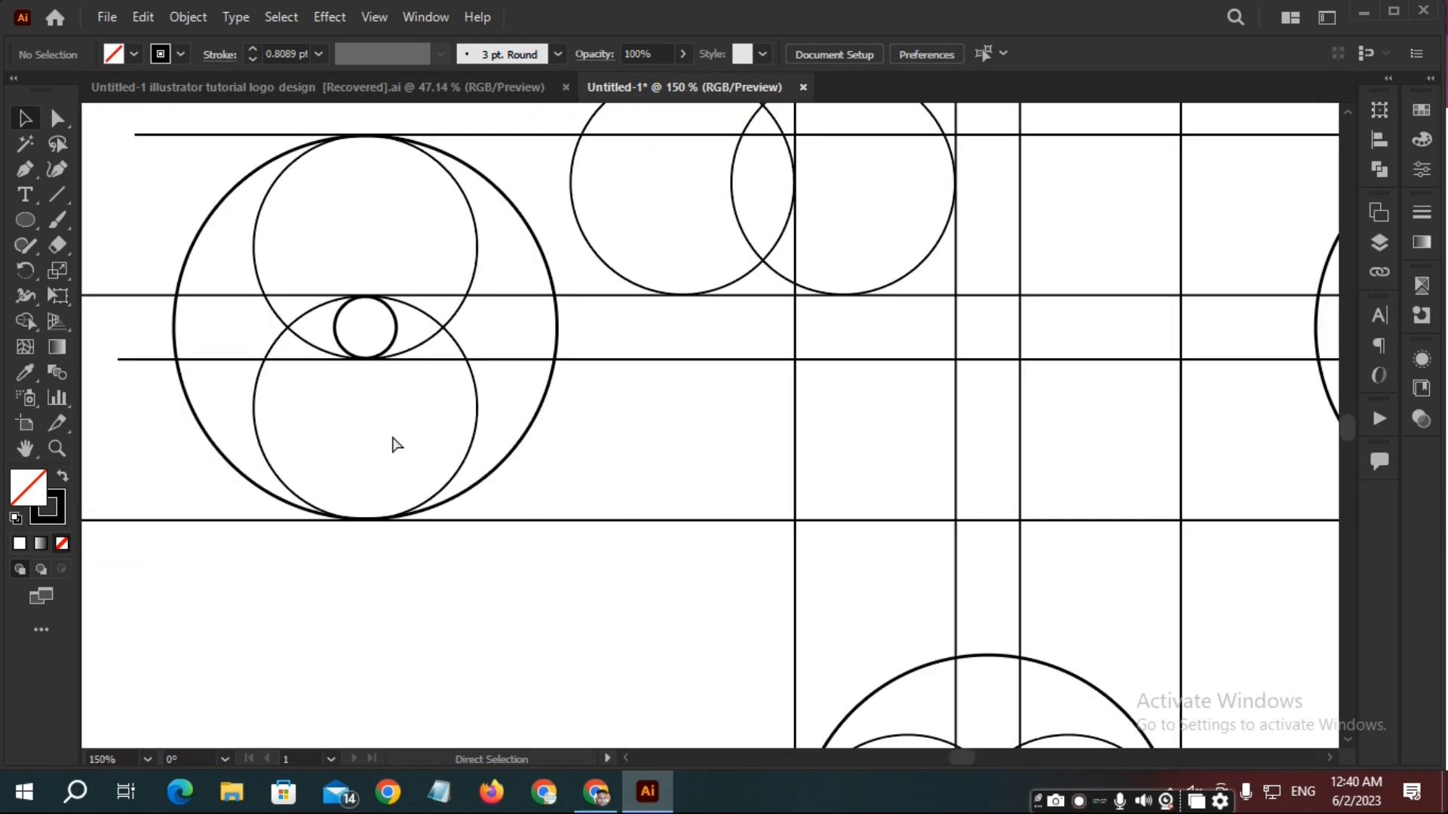
left_click_drag(392, 435, 491, 427)
left_click_drag(408, 241, 506, 268)
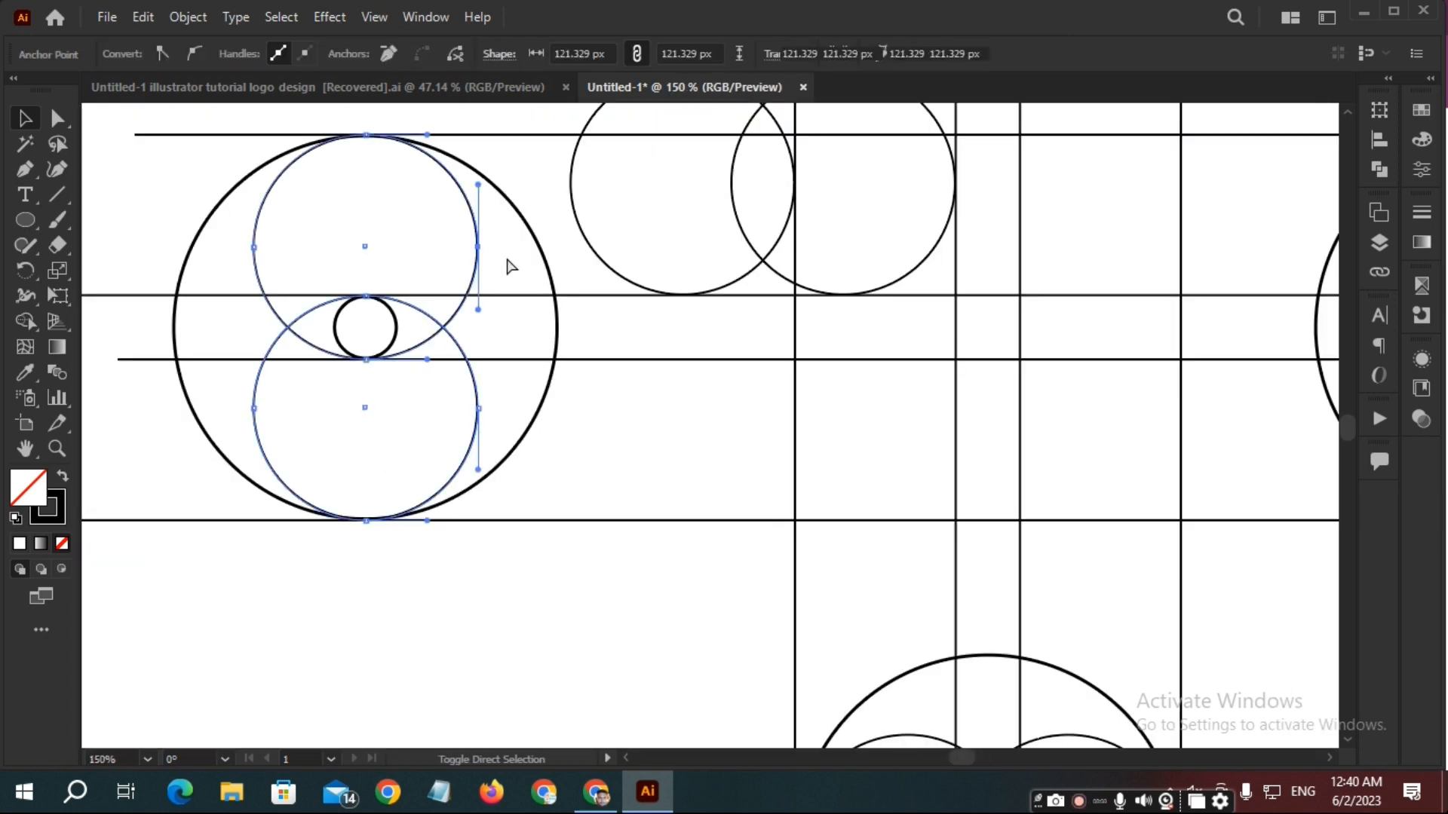
key("v")
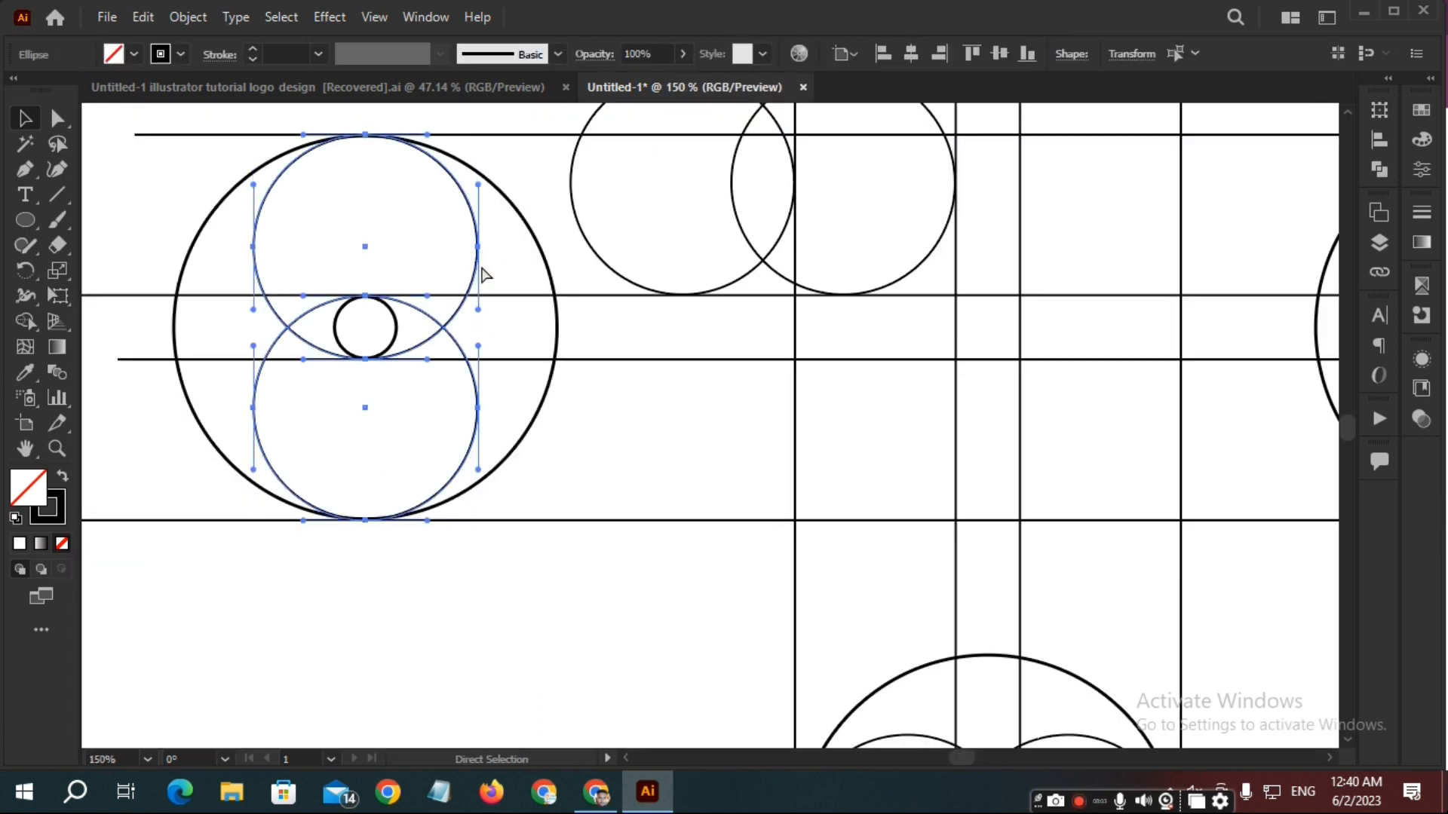
left_click_drag(482, 281, 779, 485)
scroll(781, 483, "down", 2)
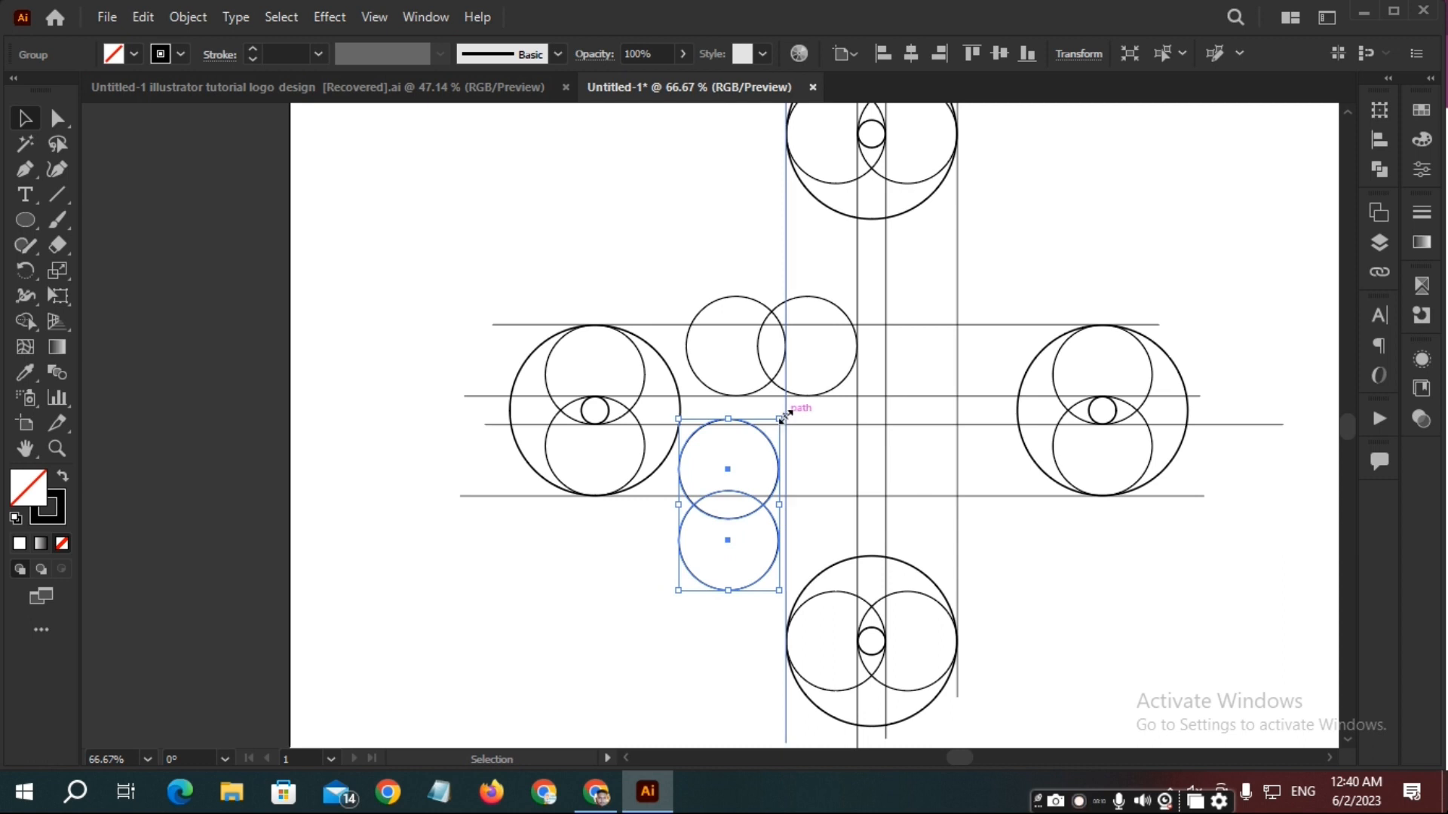
key("m")
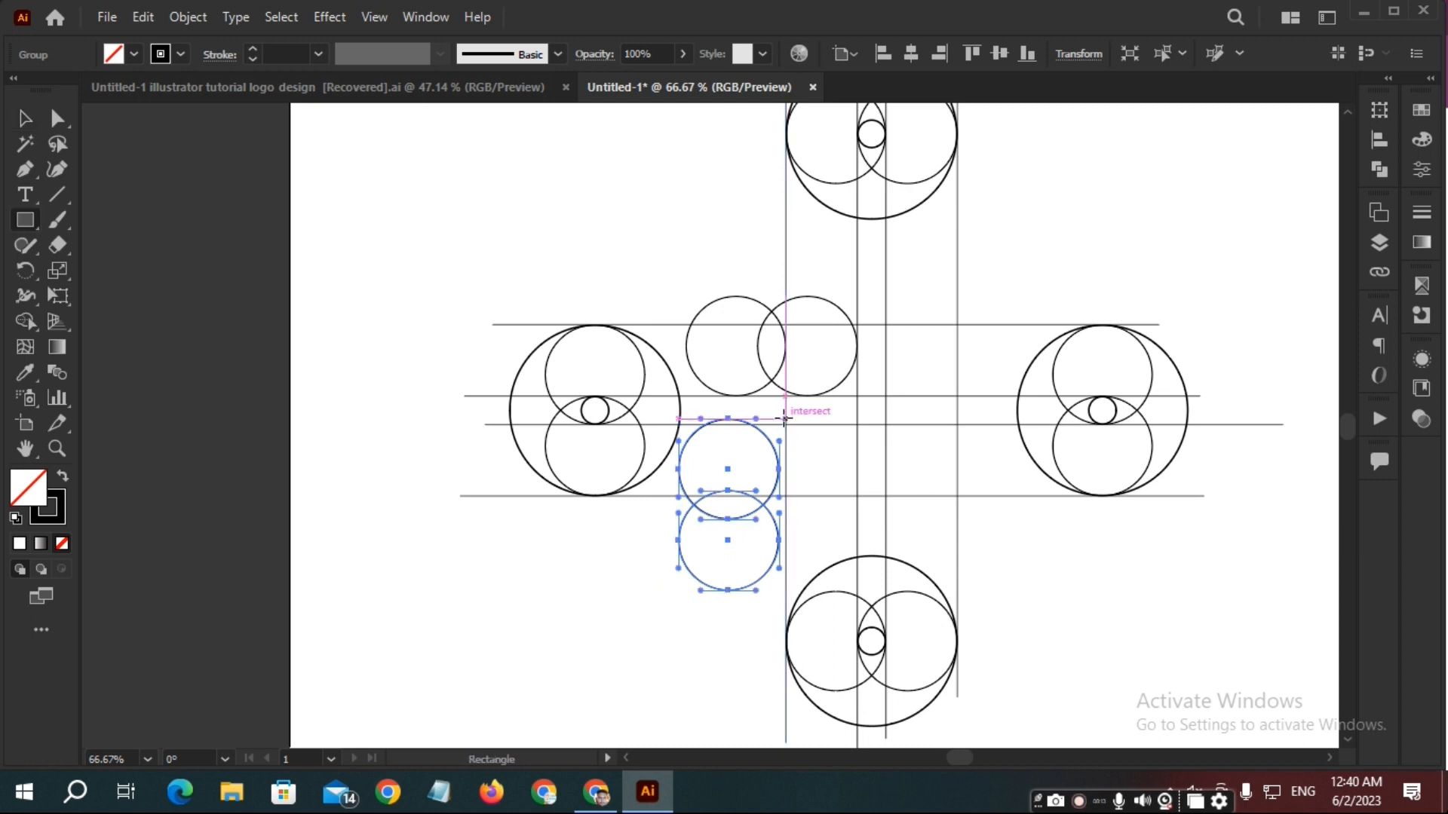
key("v")
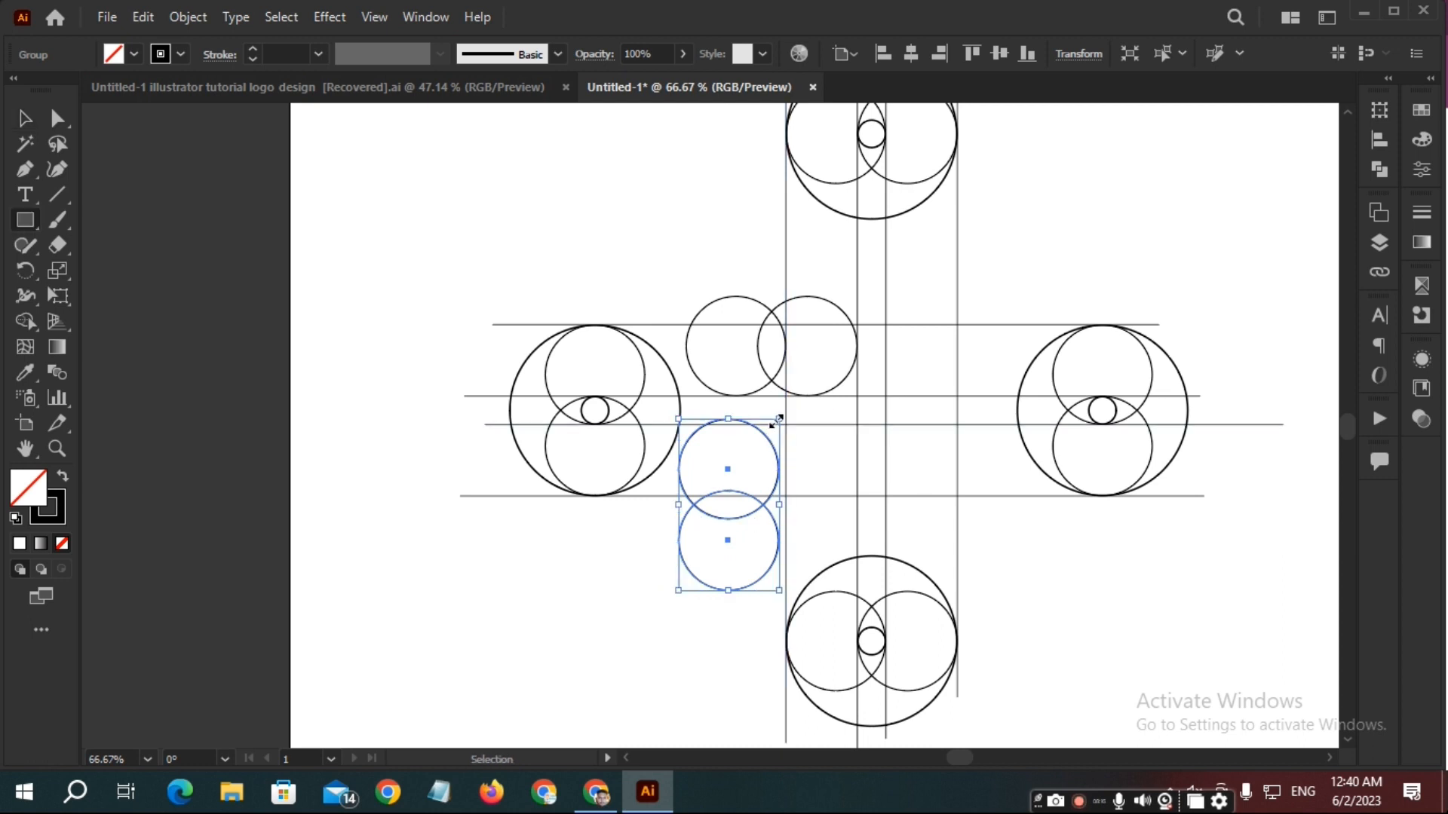
Rotate the copied circle pair 90° and snap its upper-left corner to the crossing of the lower inner horizontal and right inner vertical lines.
left_click_drag(789, 413, 824, 557)
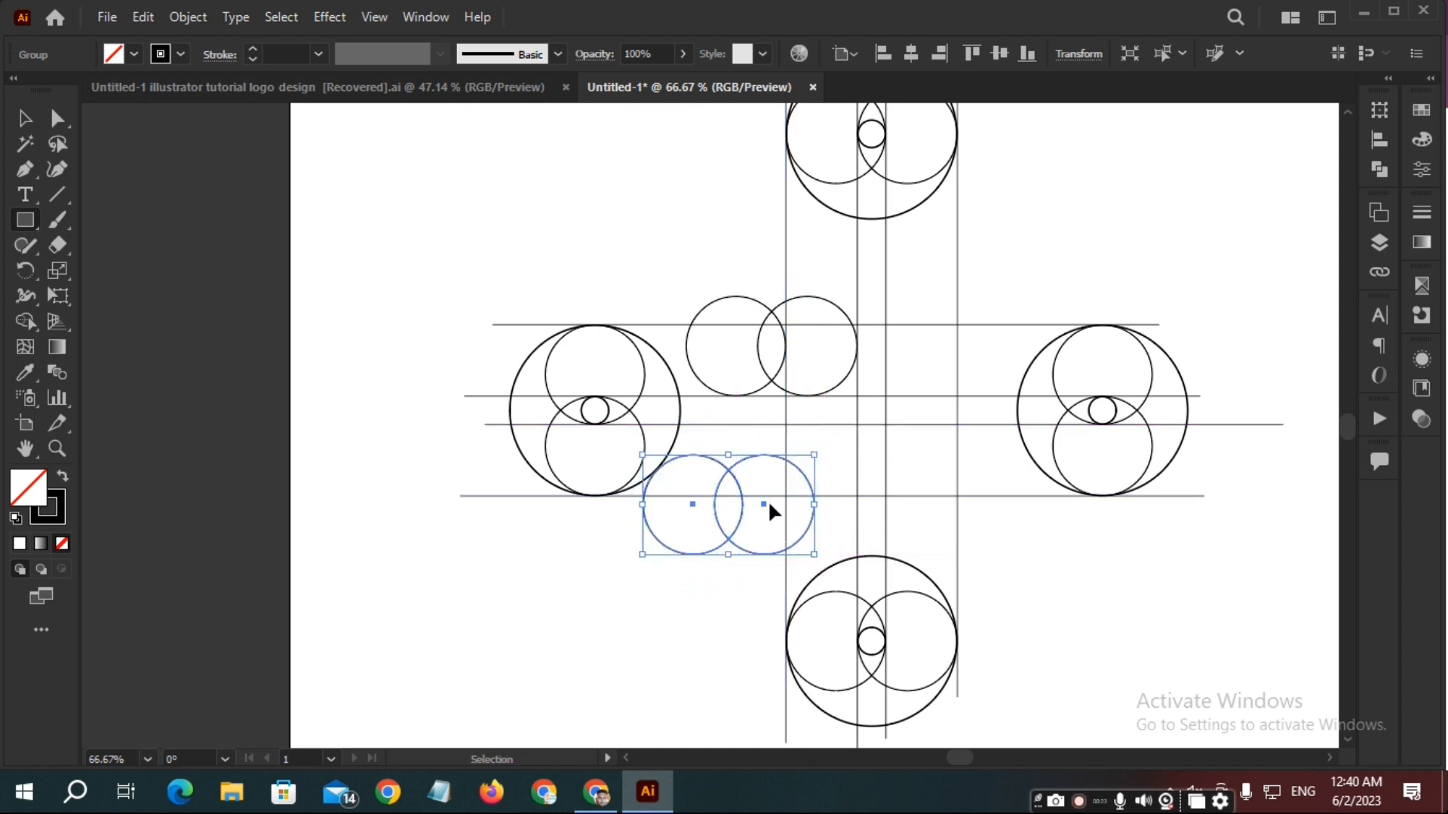
left_click_drag(764, 507, 1008, 472)
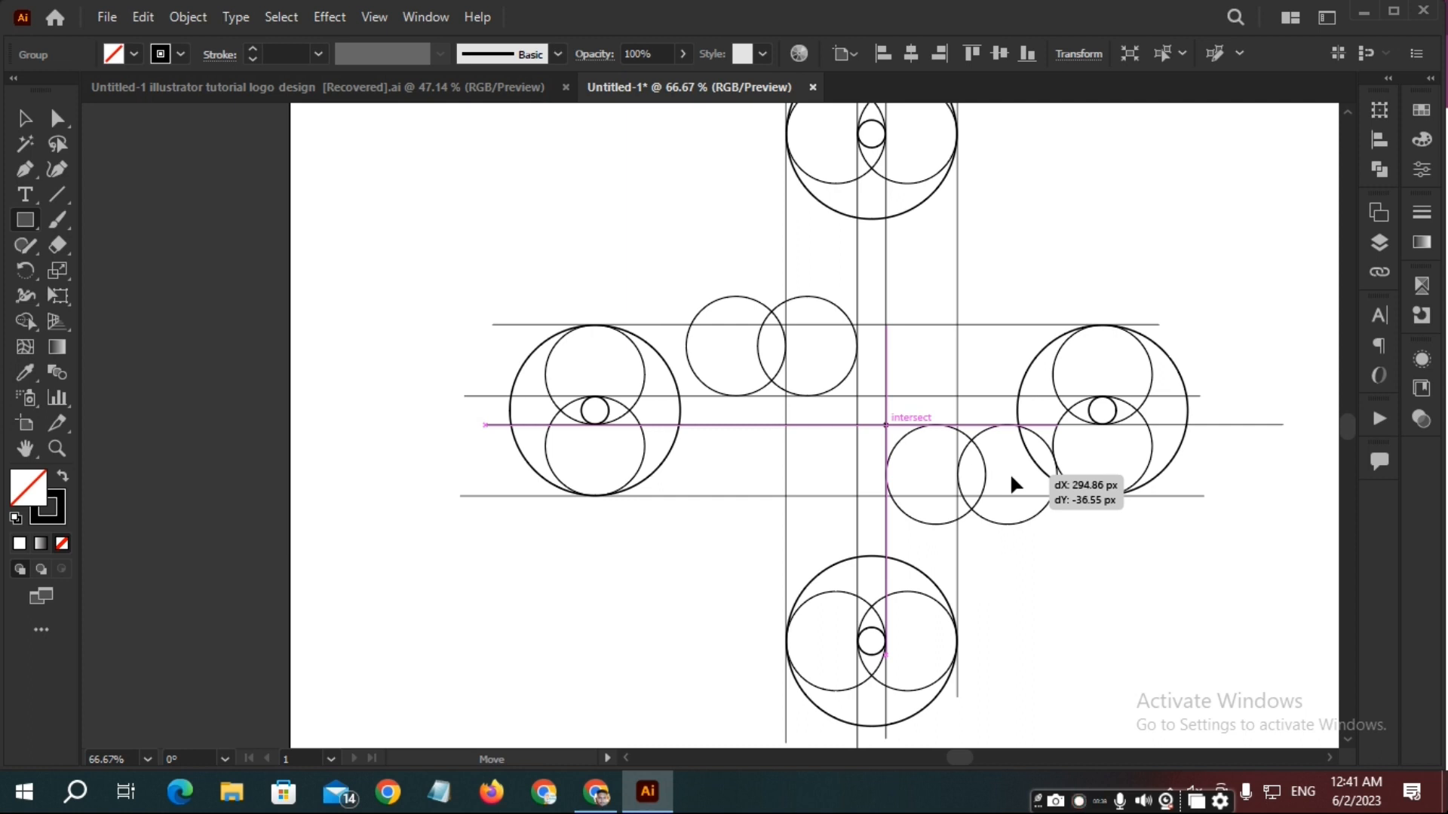
left_click_drag(1010, 472, 1011, 472)
left_click(1065, 595)
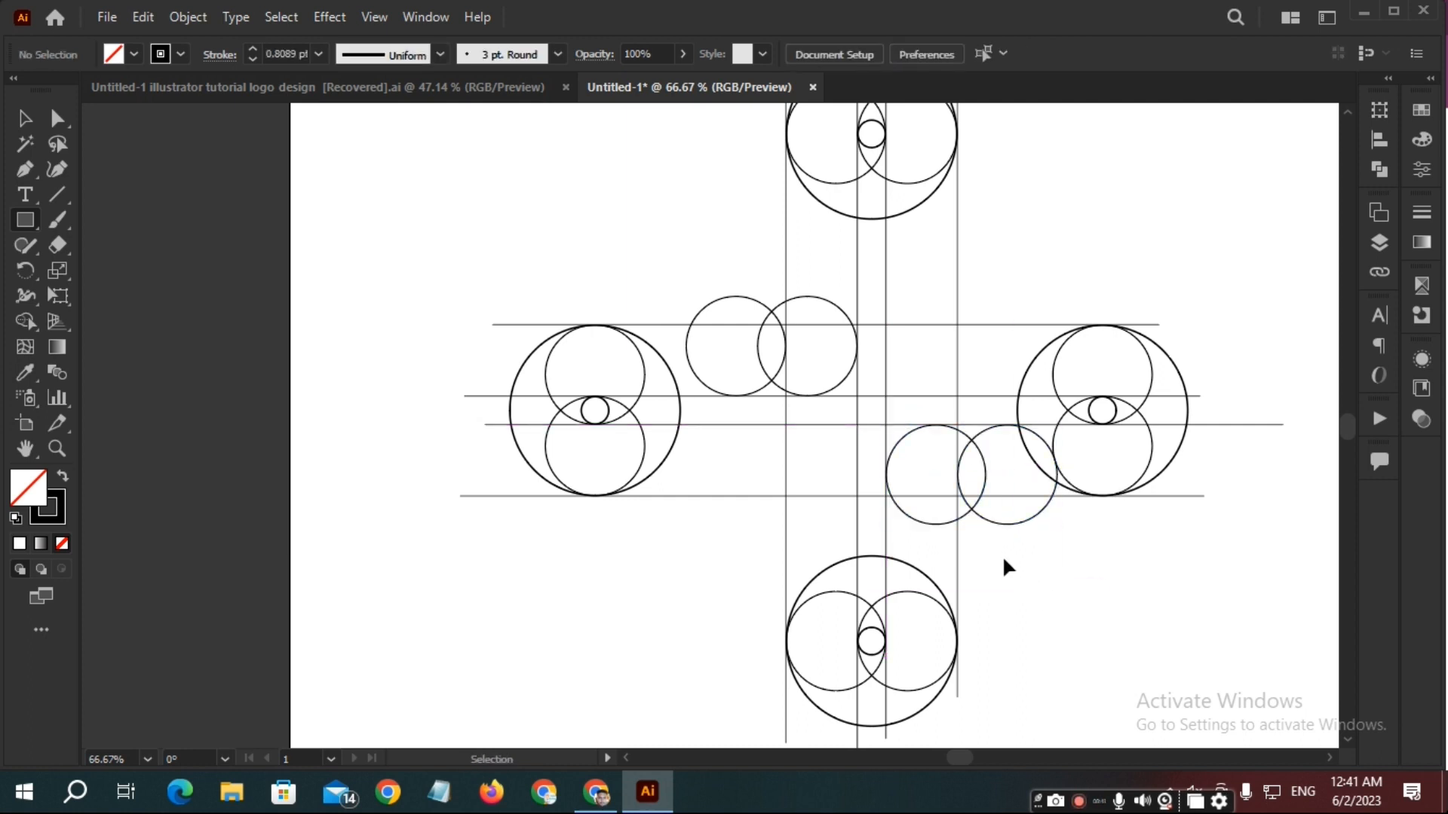
Copy circles from the upper-left pair into the lower-left quadrant, one in the inner corner and one diagonally outside, and group the two copies.
left_click(1008, 524, "ctrl")
left_click(689, 288, "ctrl")
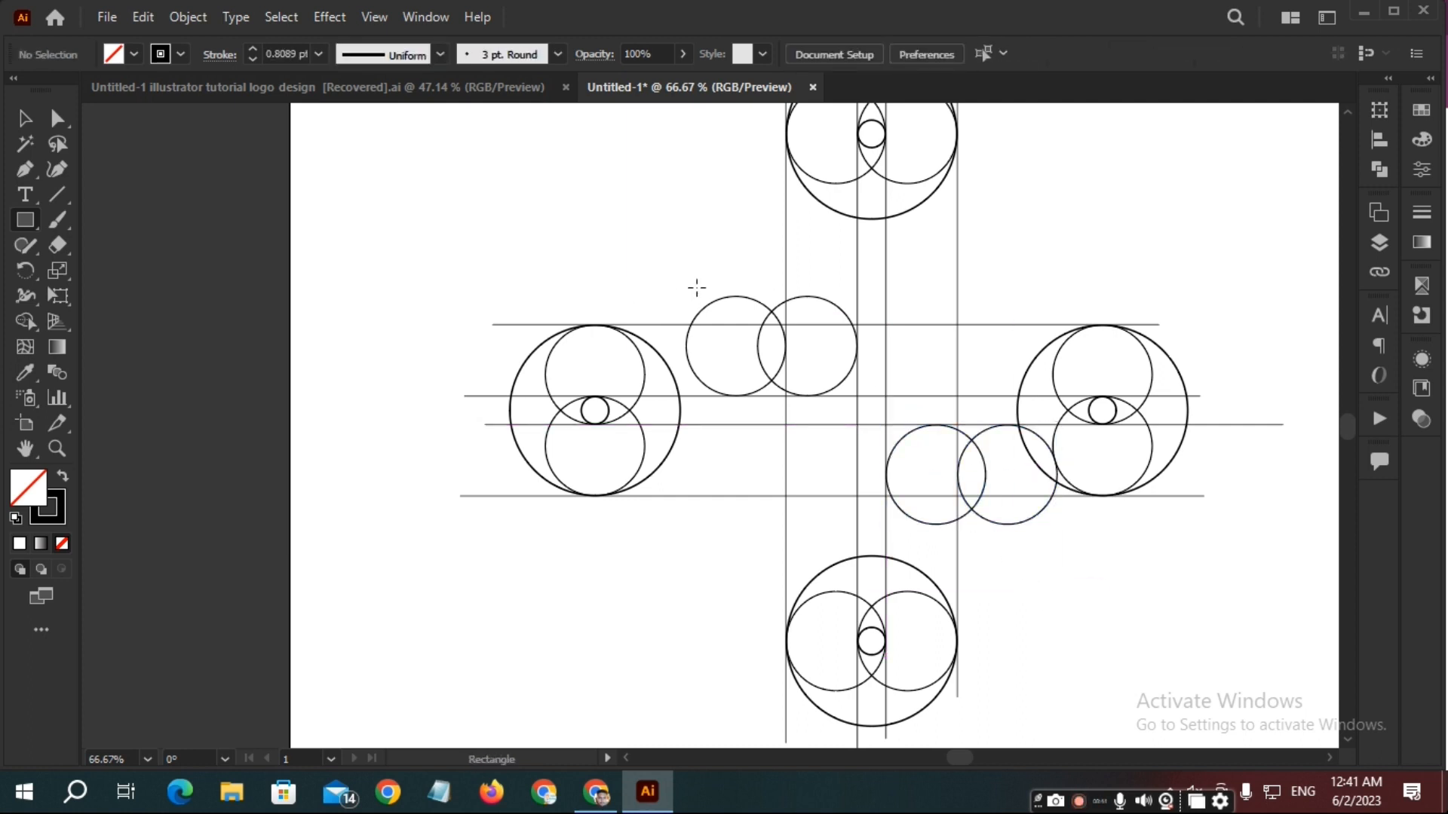
left_click(738, 300, "ctrl")
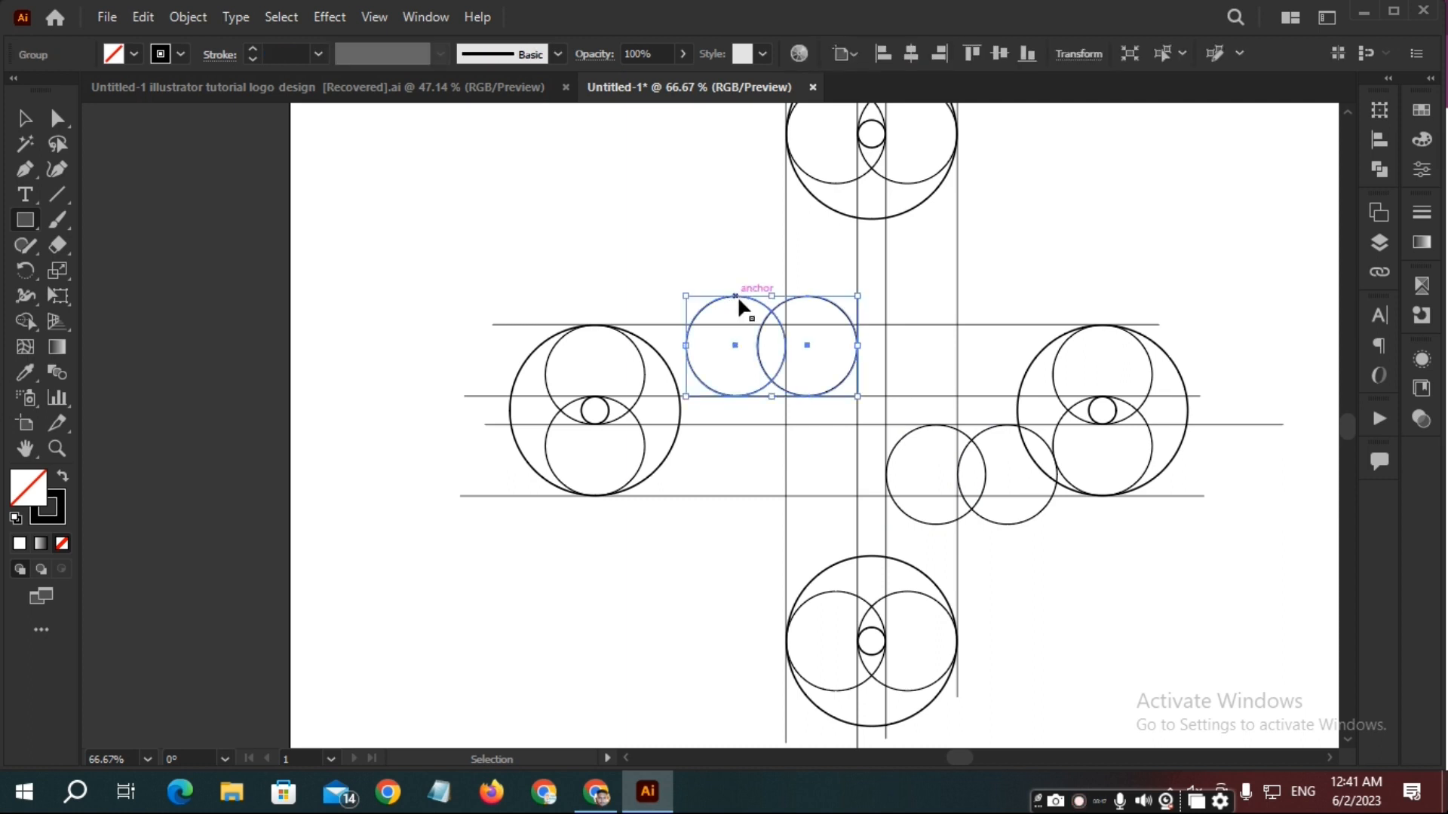
left_click(717, 254, "ctrl")
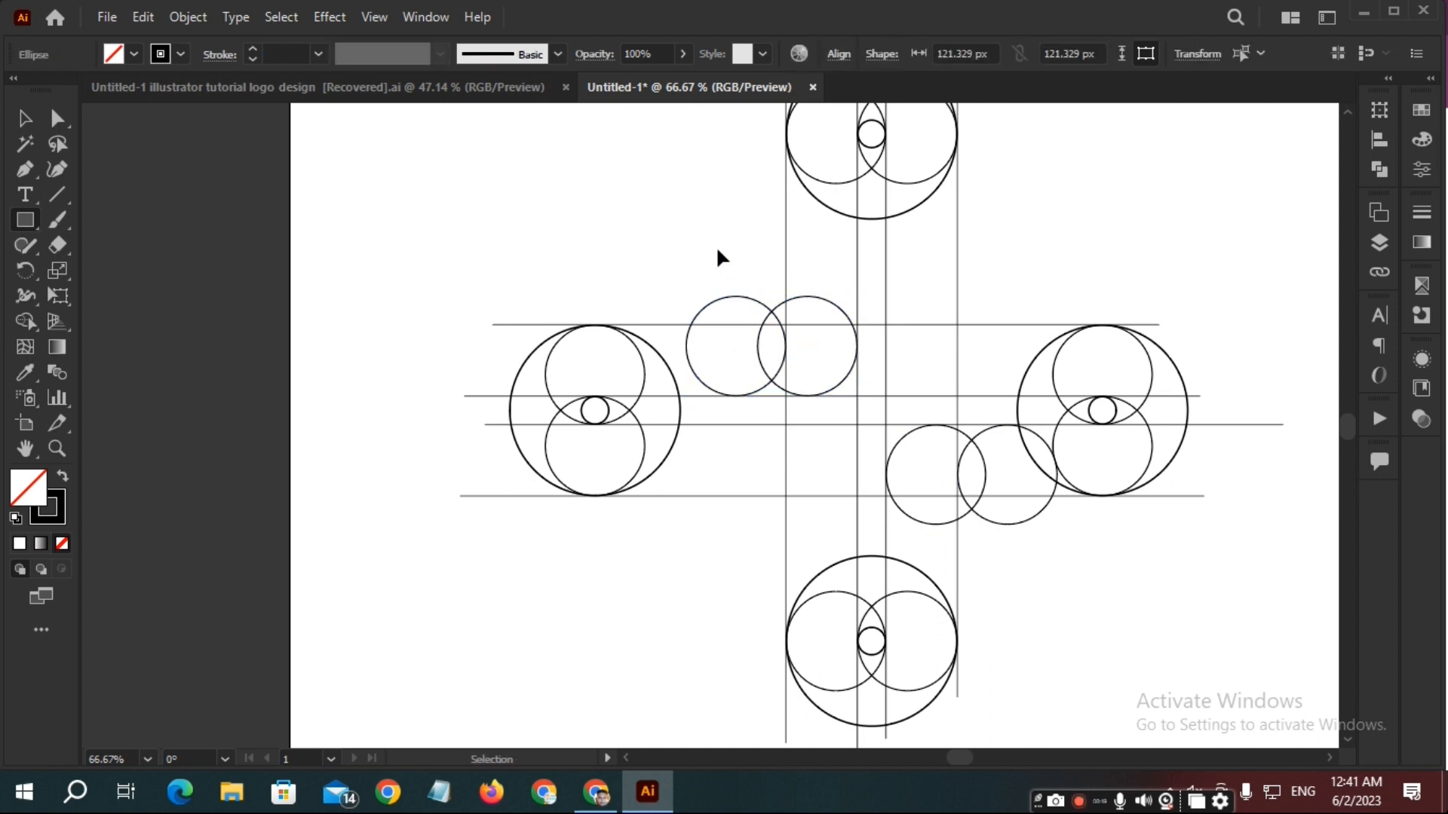
left_click(727, 300, "ctrl")
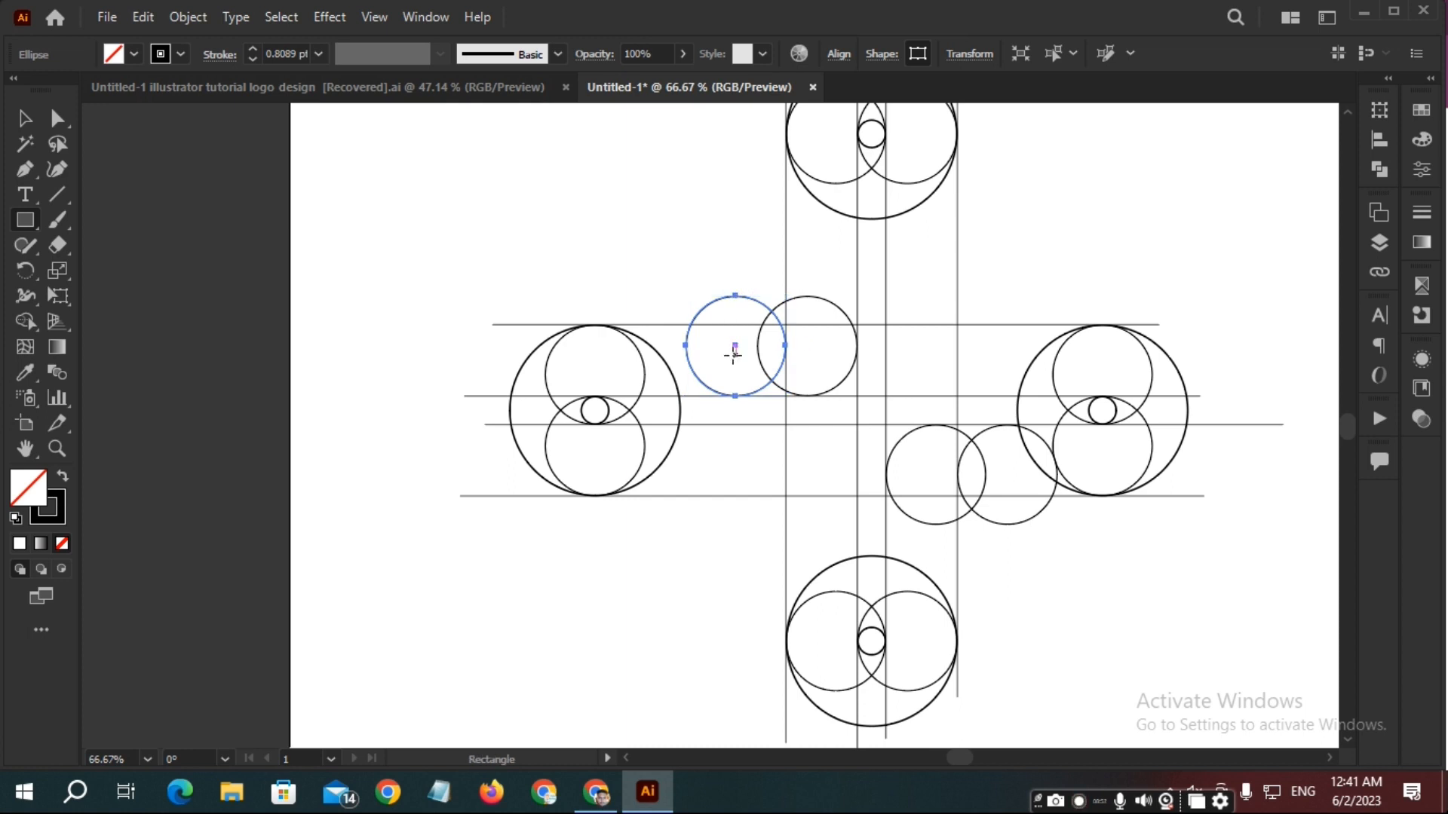
left_click_drag(736, 344, 777, 509)
left_click(645, 552, "ctrl")
key("ctrl+g")
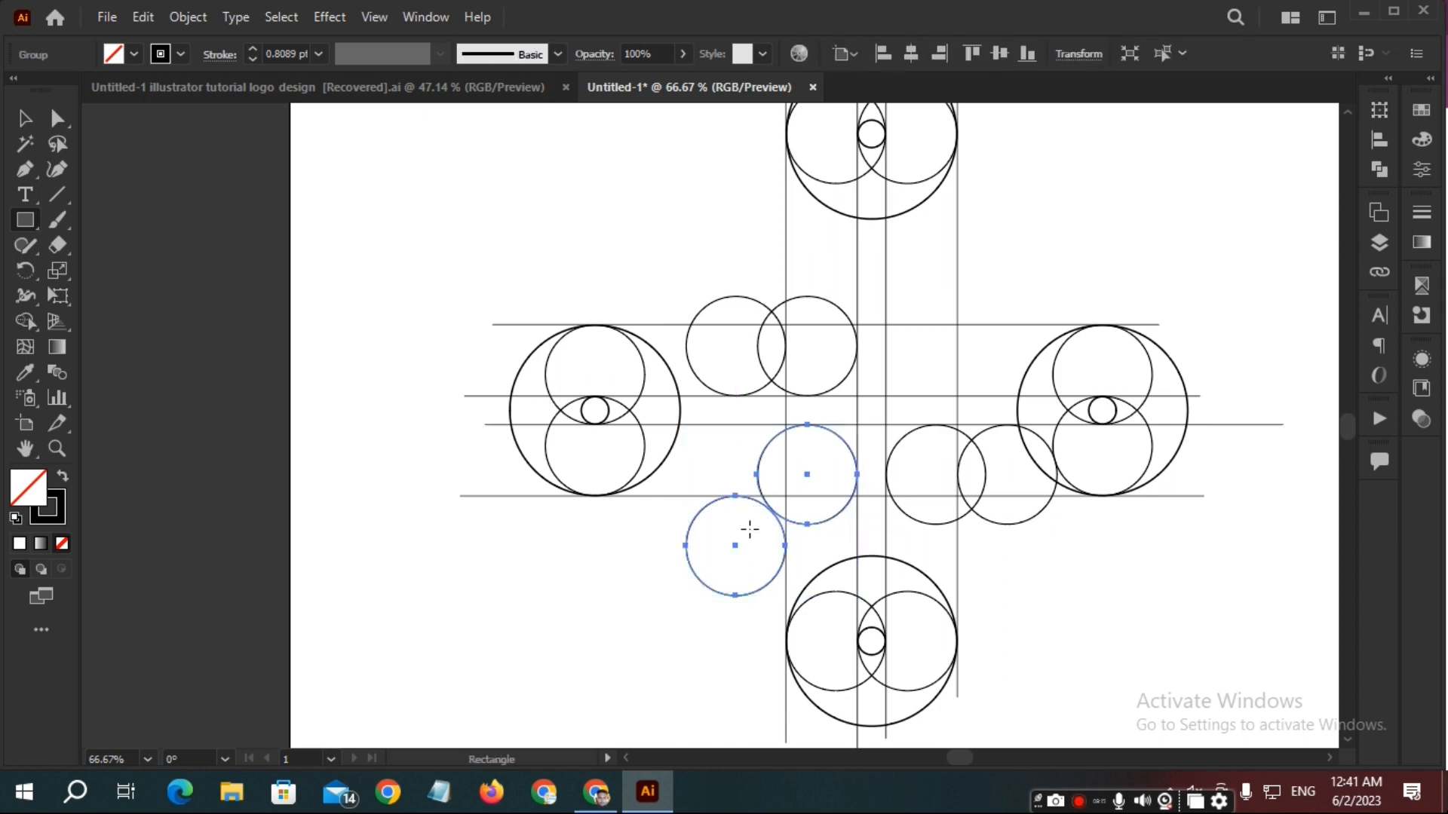
Duplicate the diagonal circle pair into the upper-right quadrant, snapping it to the crossing of the right inner vertical and upper inner horizontal lines, then deselect.
left_click_drag(807, 474, 1014, 282)
mouse_move(931, 347)
left_mouse_down()
mouse_move(952, 315)
mouse_move(939, 346)
left_mouse_up()
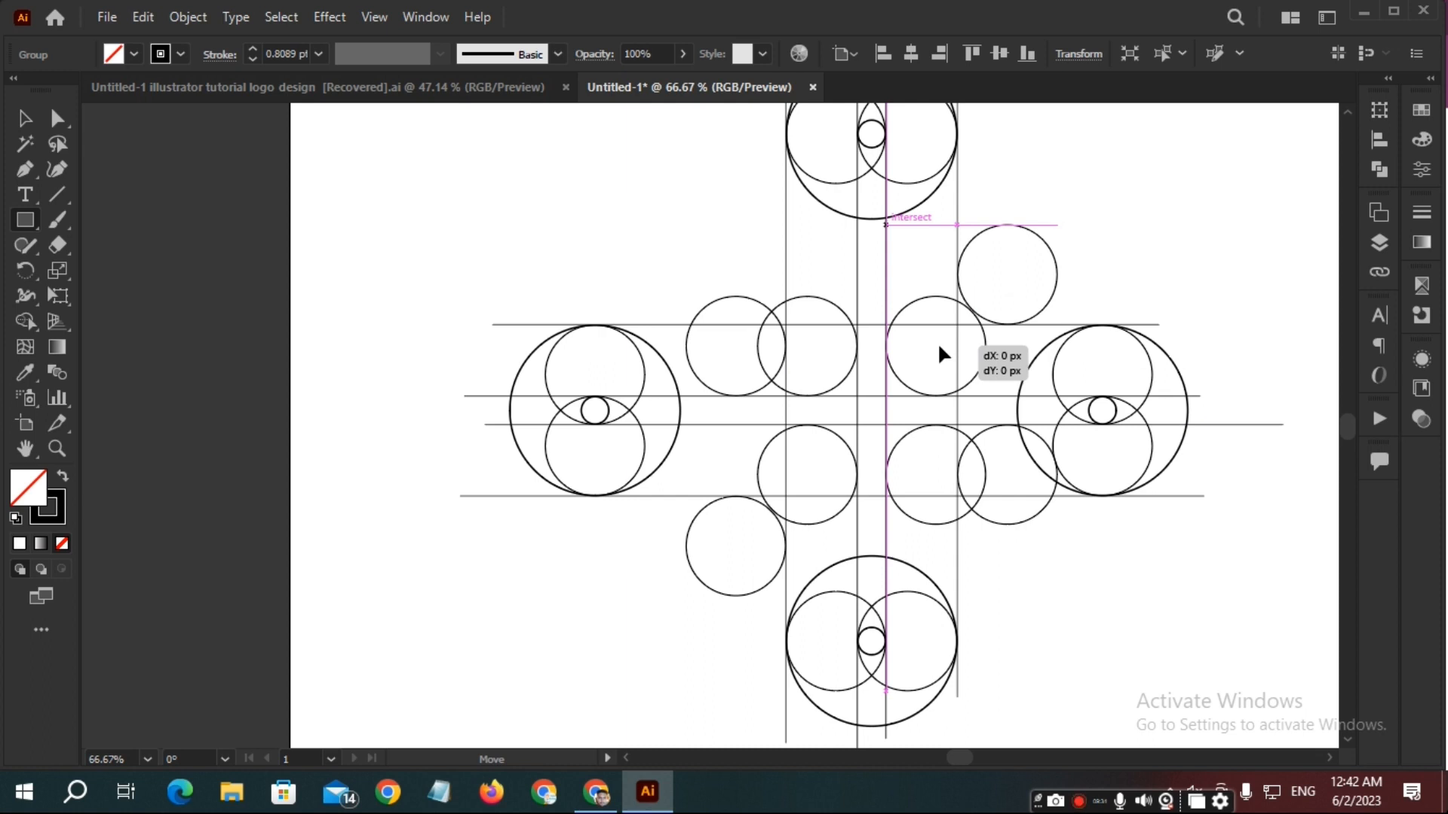
mouse_move(939, 348)
left_mouse_down()
mouse_move(958, 346)
mouse_move(930, 350)
mouse_move(938, 331)
mouse_move(936, 348)
left_mouse_up()
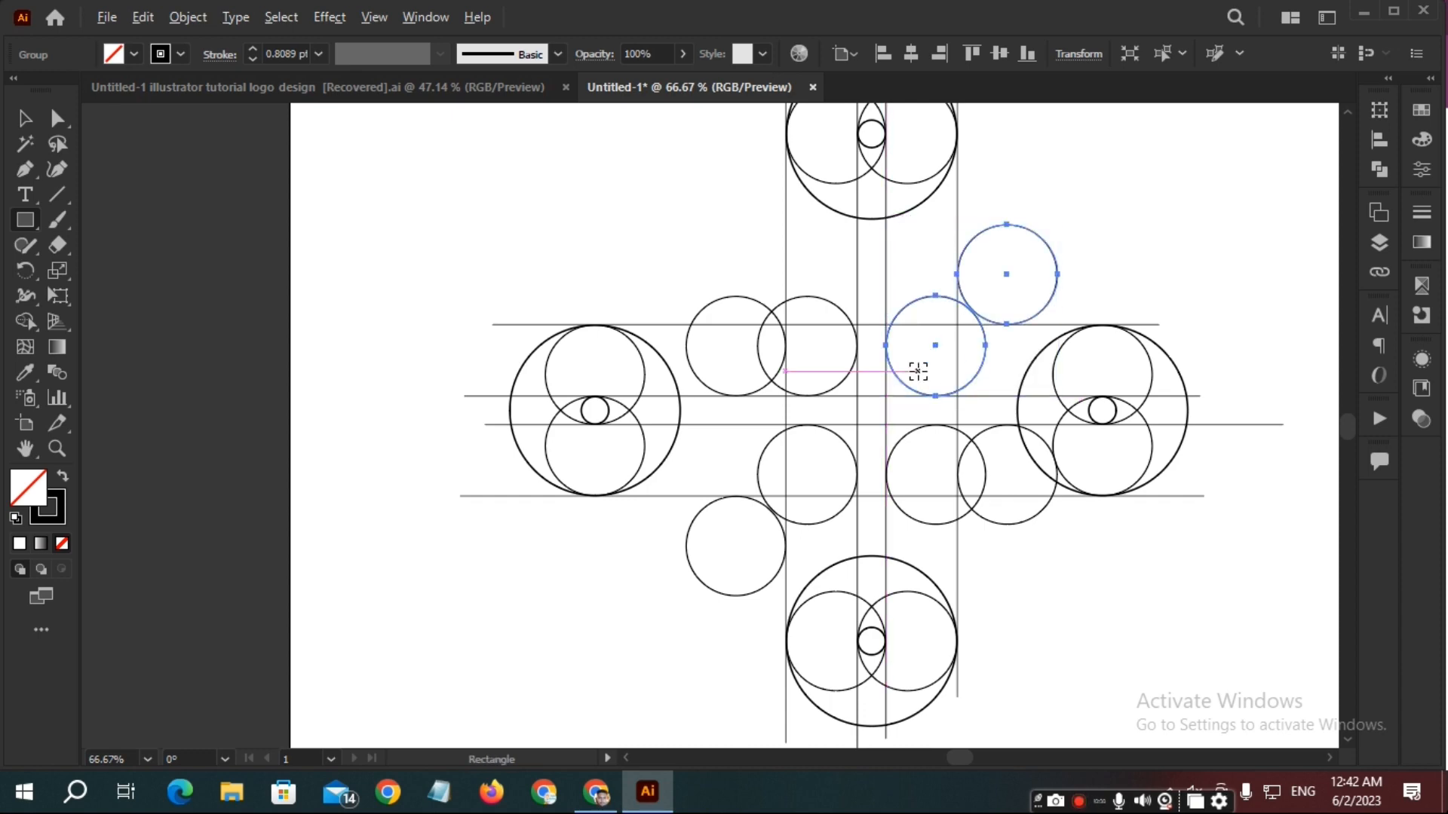
scroll(917, 371, "up", 3)
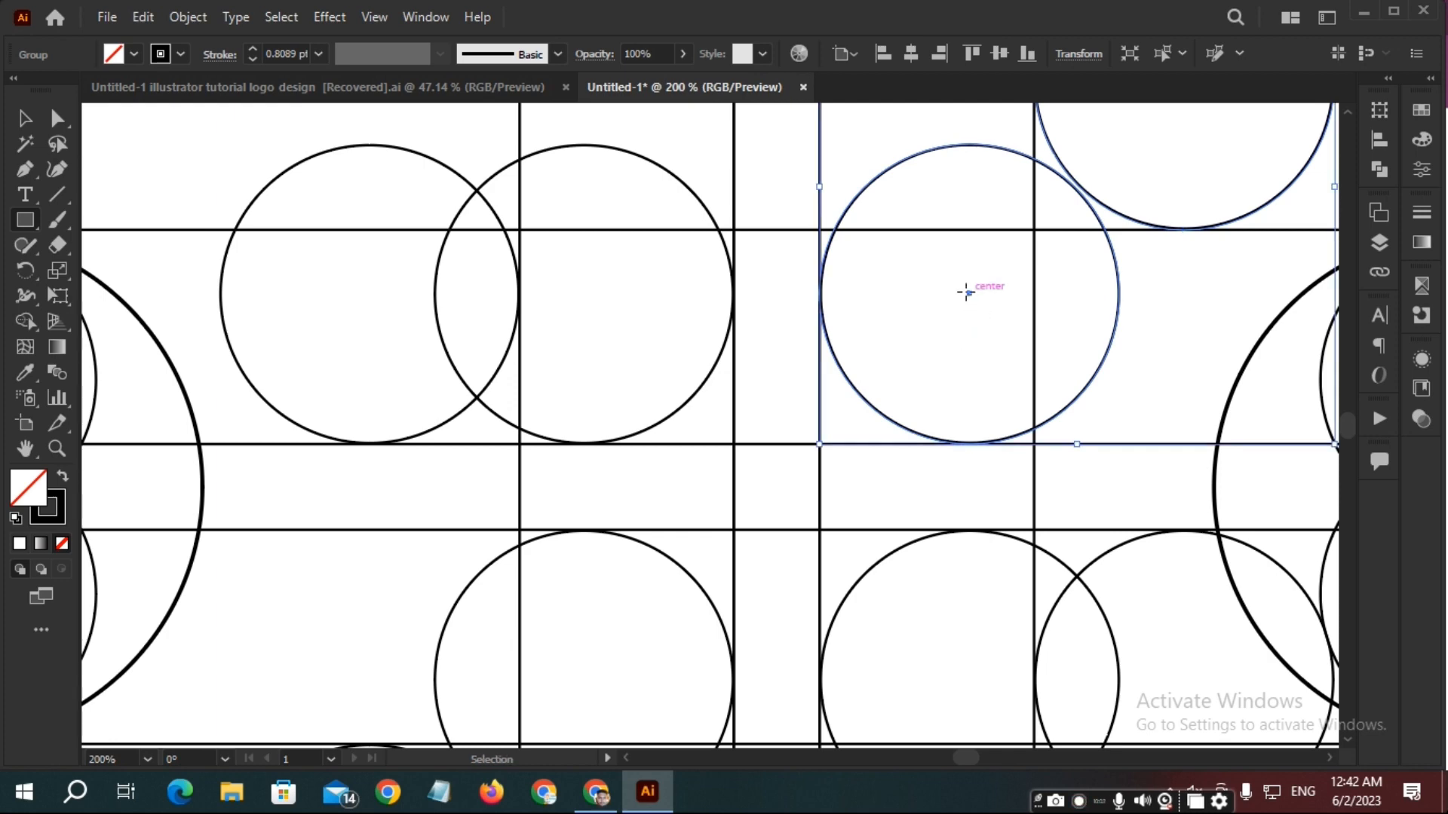
left_click_drag(967, 294, 968, 297)
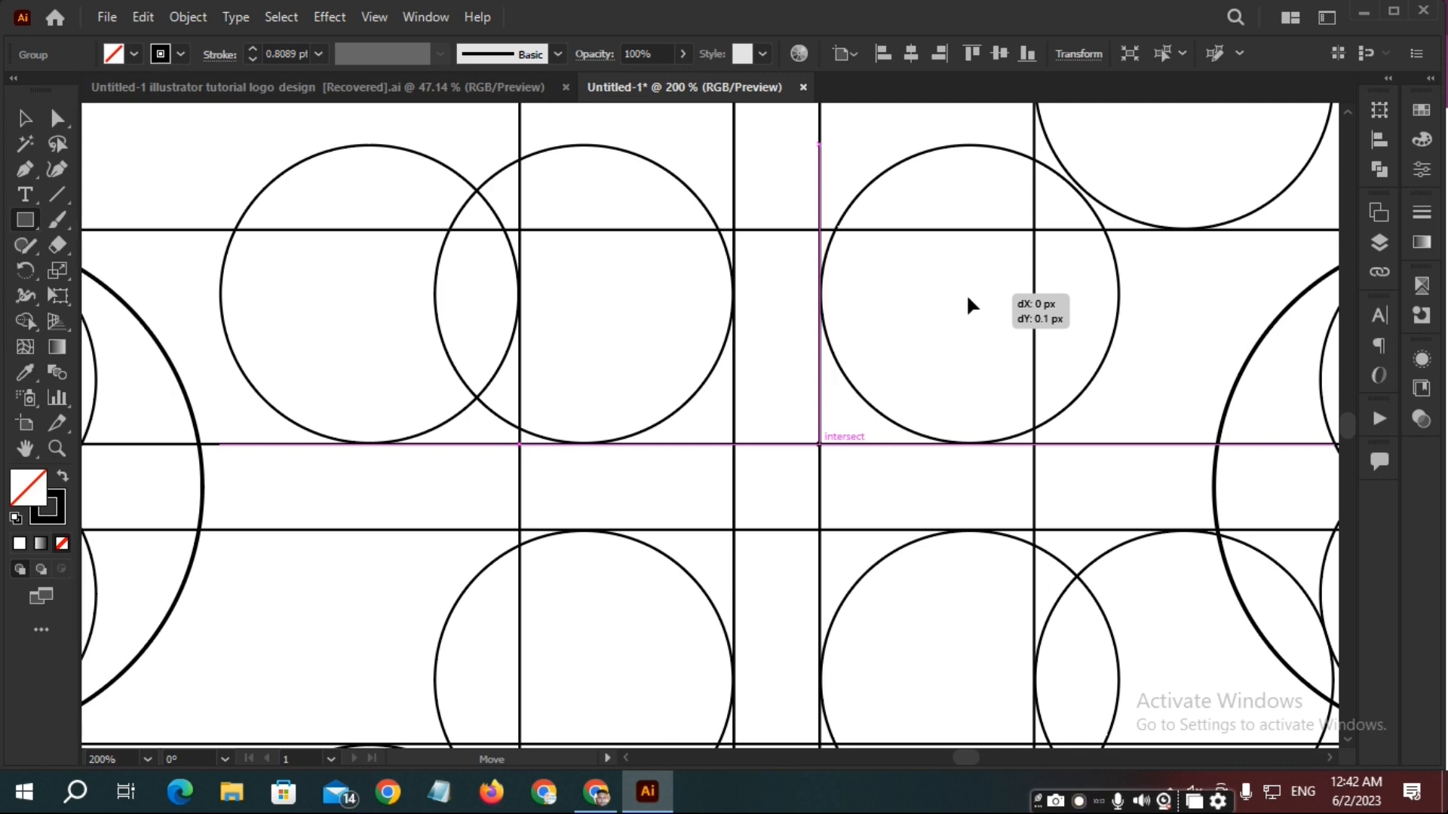
left_click_drag(966, 293, 966, 293)
key("ctrl+0")
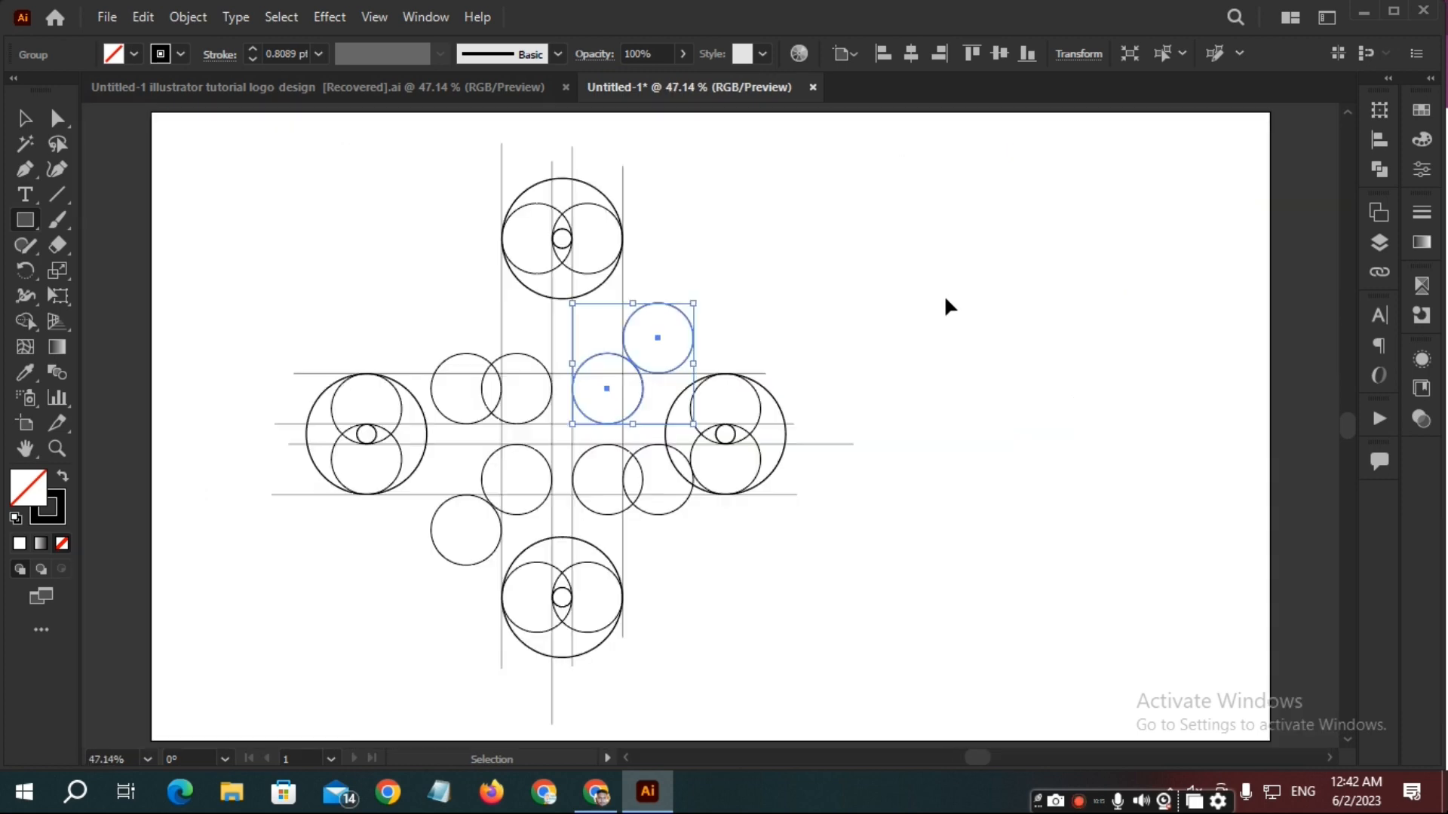
left_click(944, 313)
key("m")
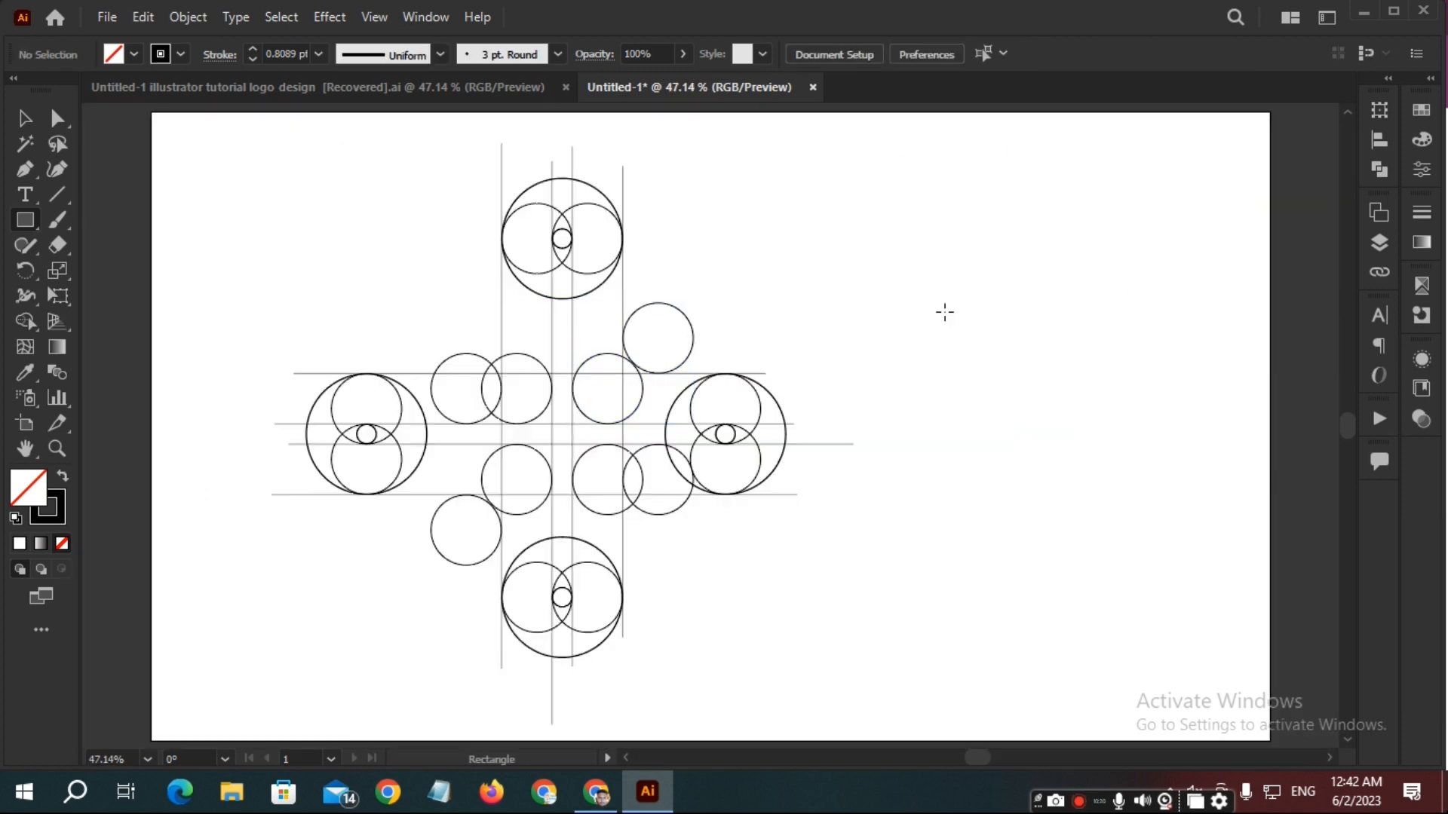
Select the whole construction, activate the Shape Builder tool and set the fill to red.
key("ctrl+a")
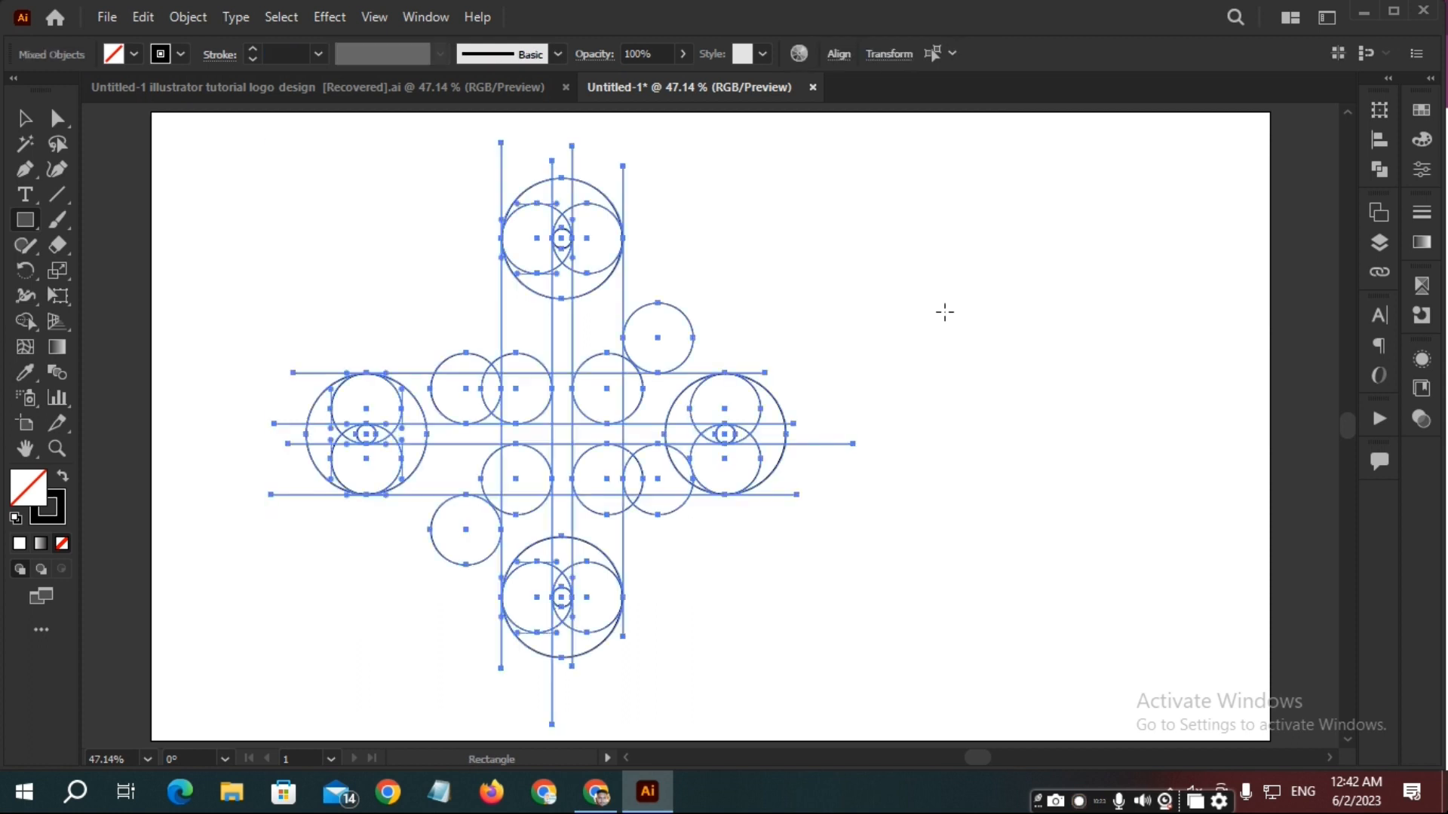
left_click(33, 323)
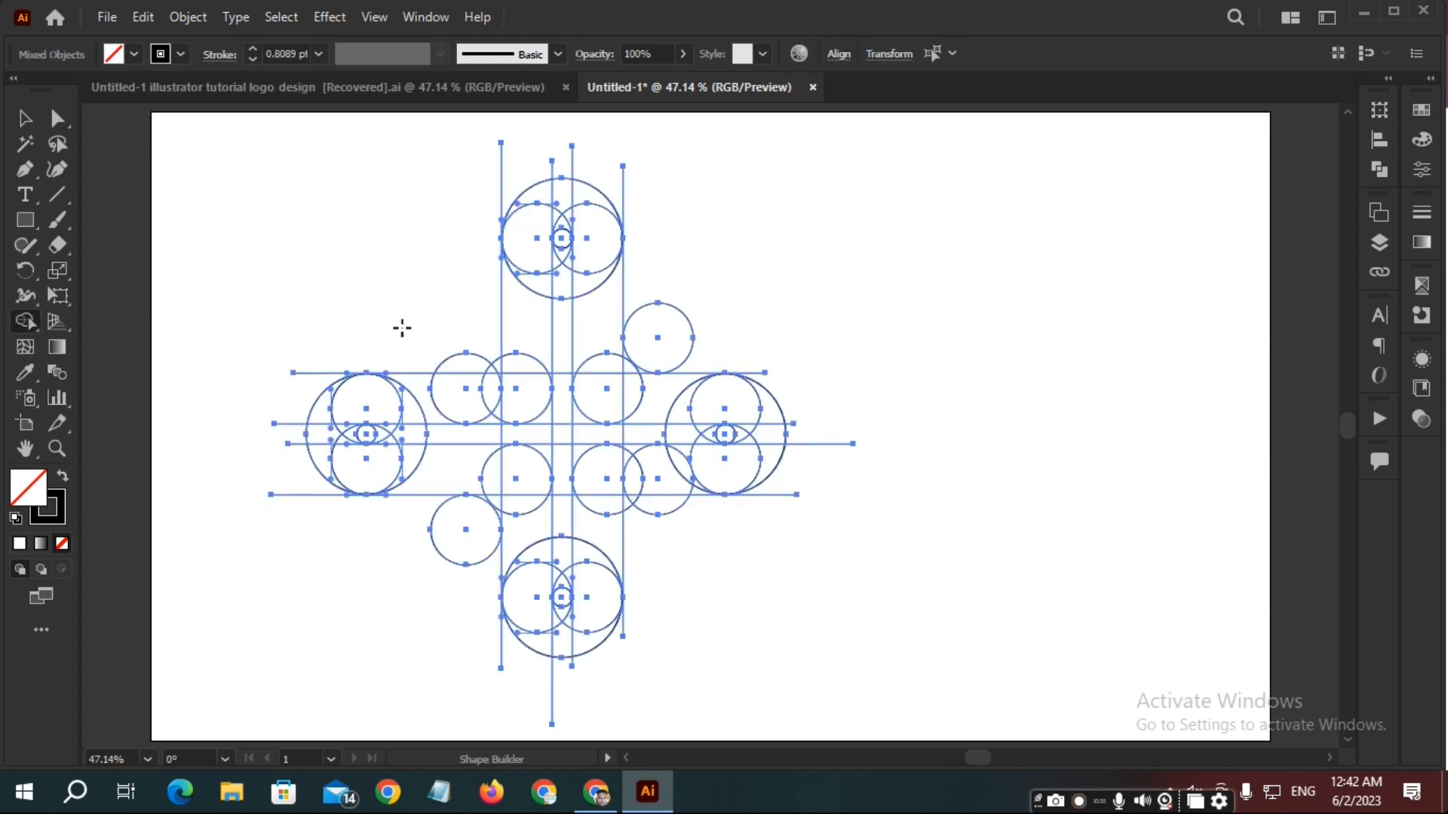
left_click(1422, 110)
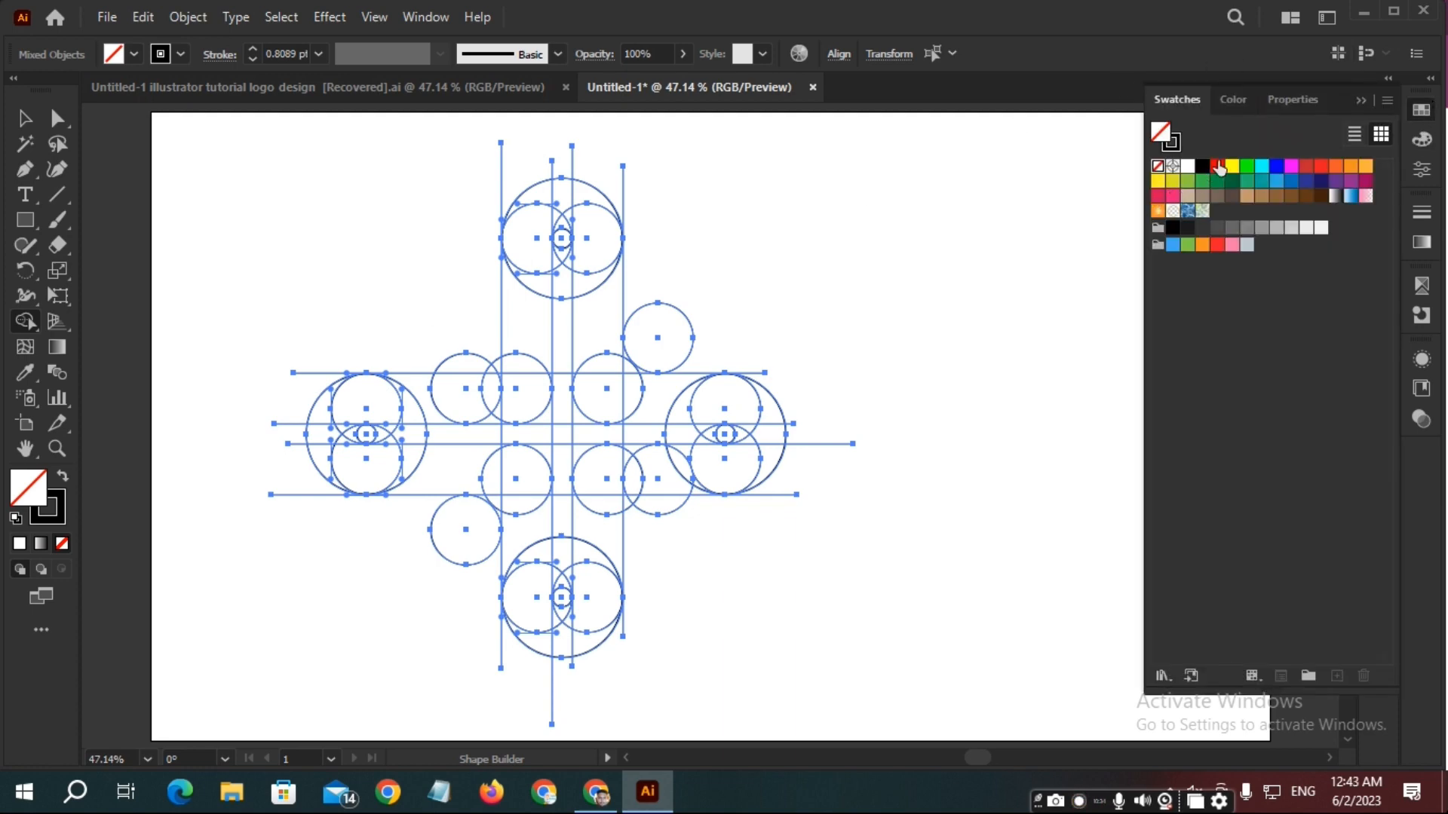
left_click(1218, 166)
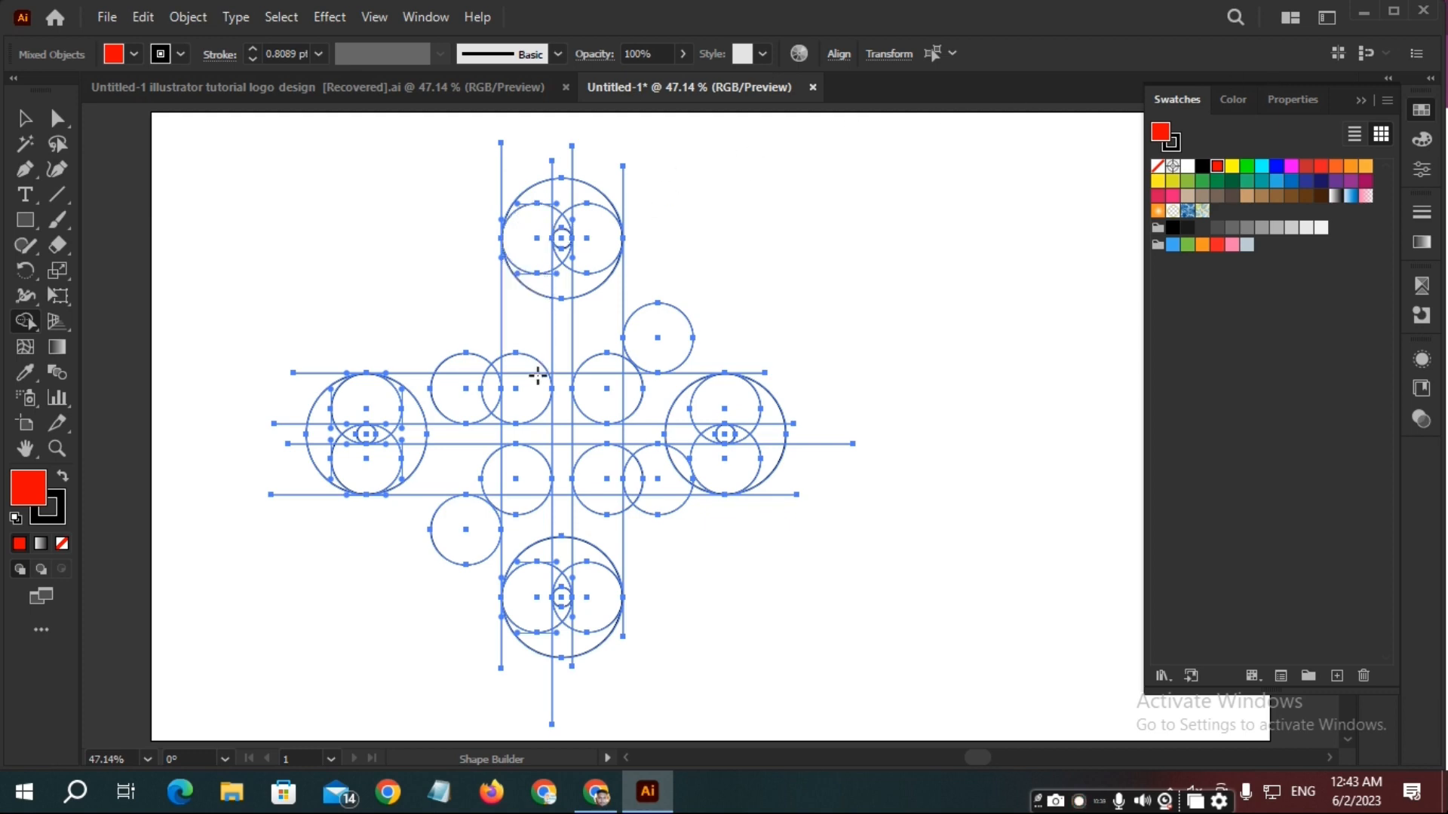
Merge the regions at the lower end of the upper arm's left strip into one red shape with a curved tail, including the small slivers.
scroll(521, 400, "up", 6)
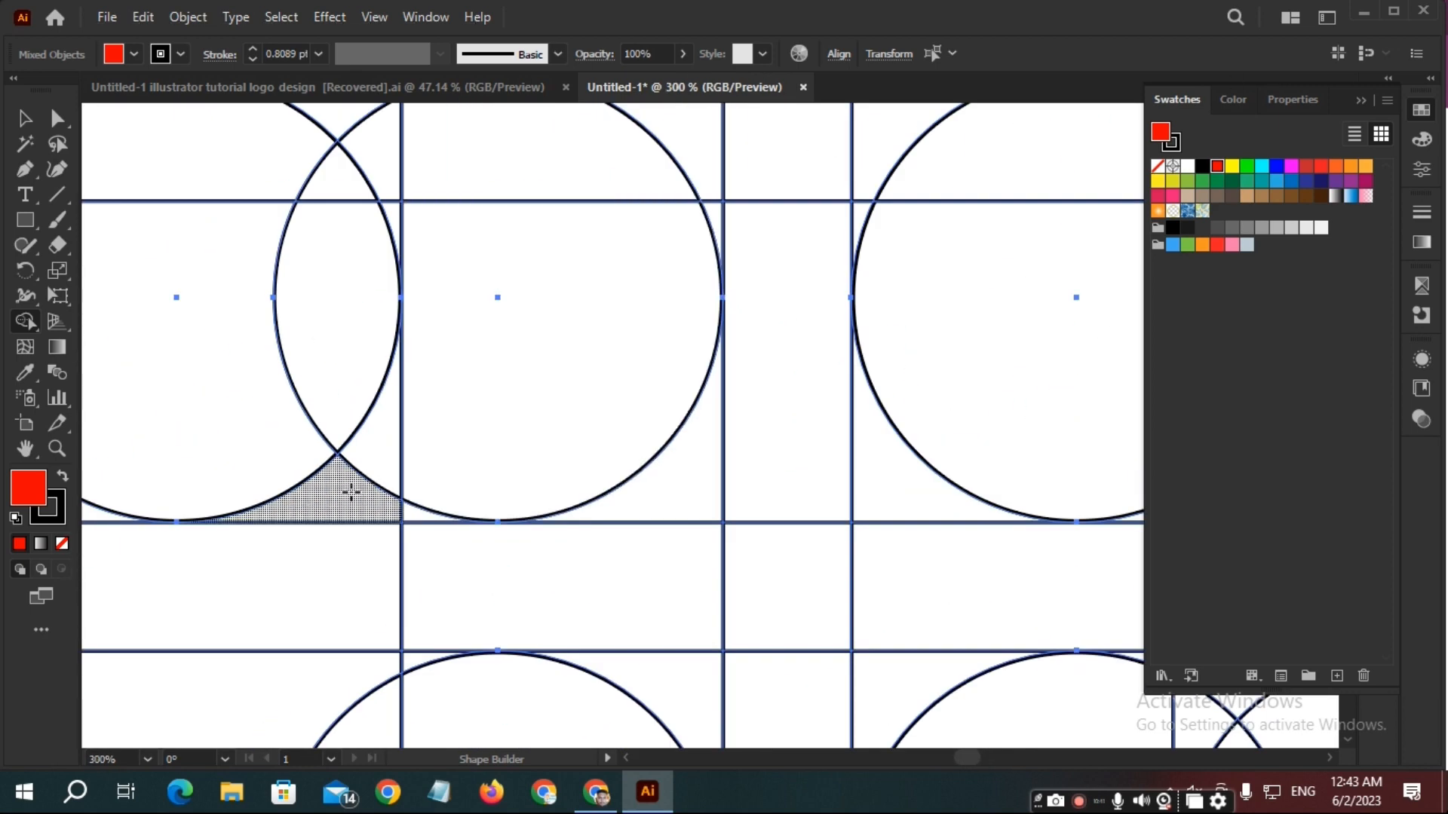
mouse_move(360, 486)
left_mouse_down()
mouse_move(440, 436)
mouse_move(438, 452)
left_mouse_up()
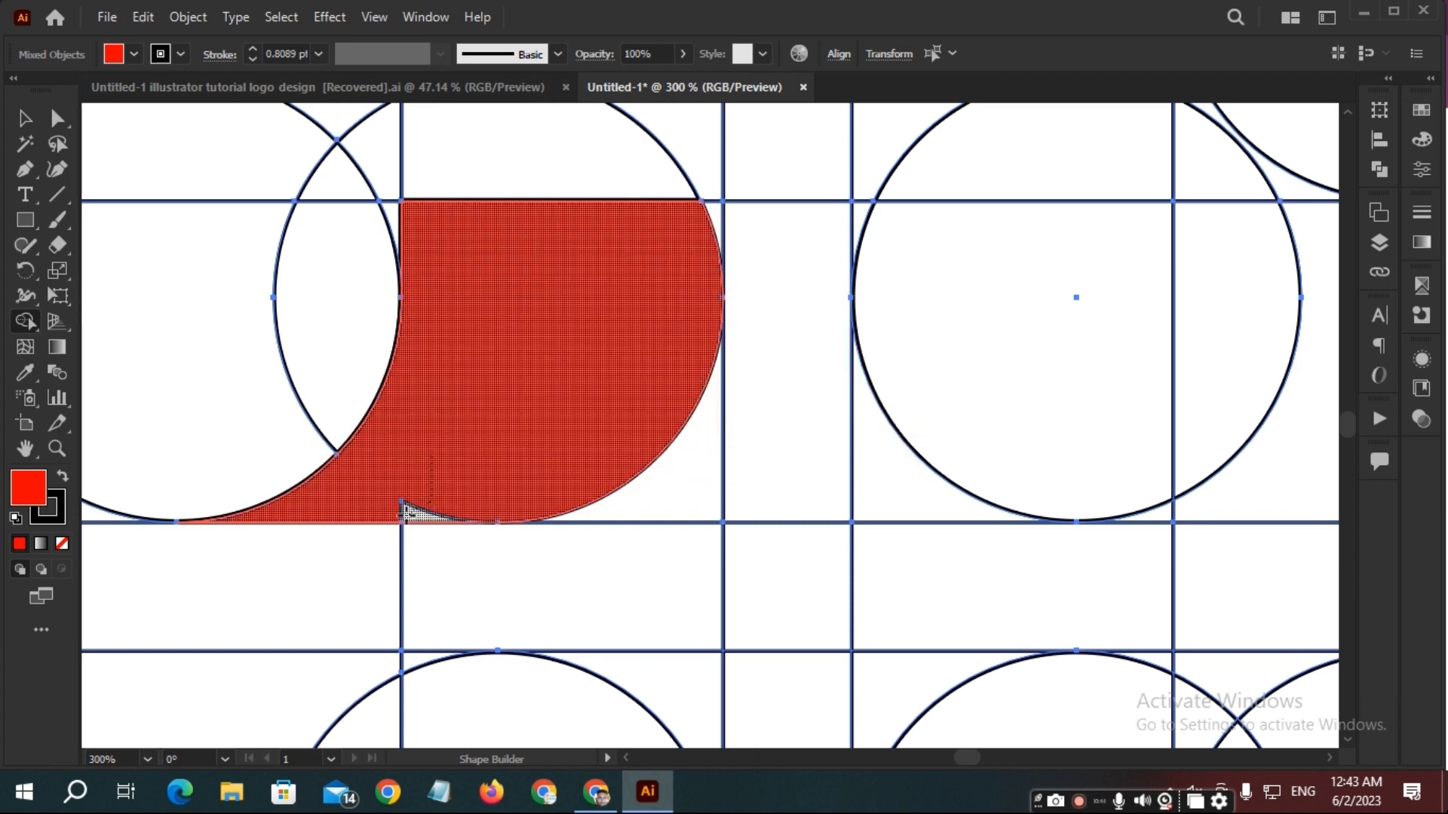
scroll(500, 364, "up", 3)
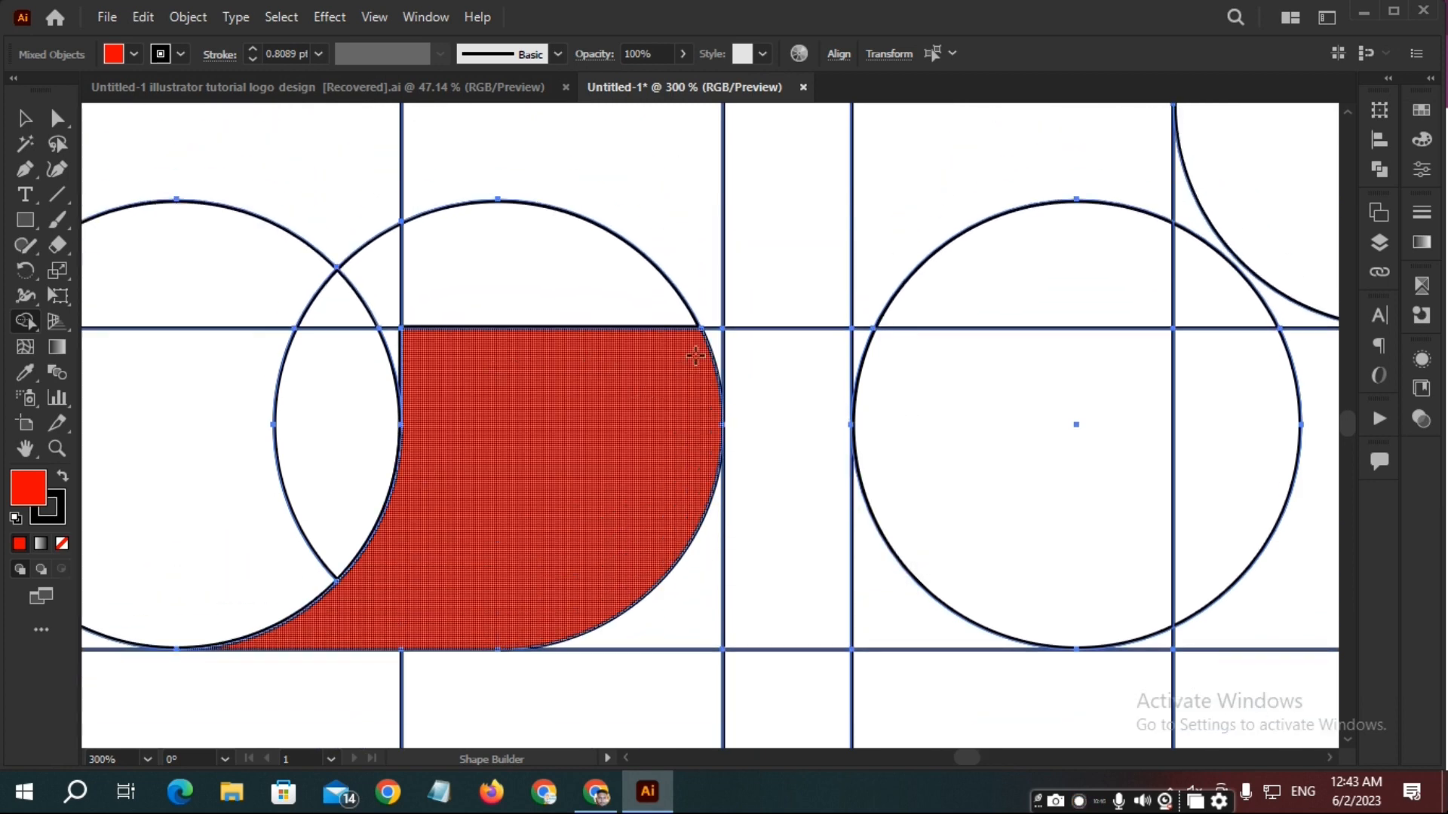
mouse_move(693, 351)
left_mouse_down()
mouse_move(691, 301)
mouse_move(601, 291)
left_mouse_up()
scroll(602, 288, "up", 3)
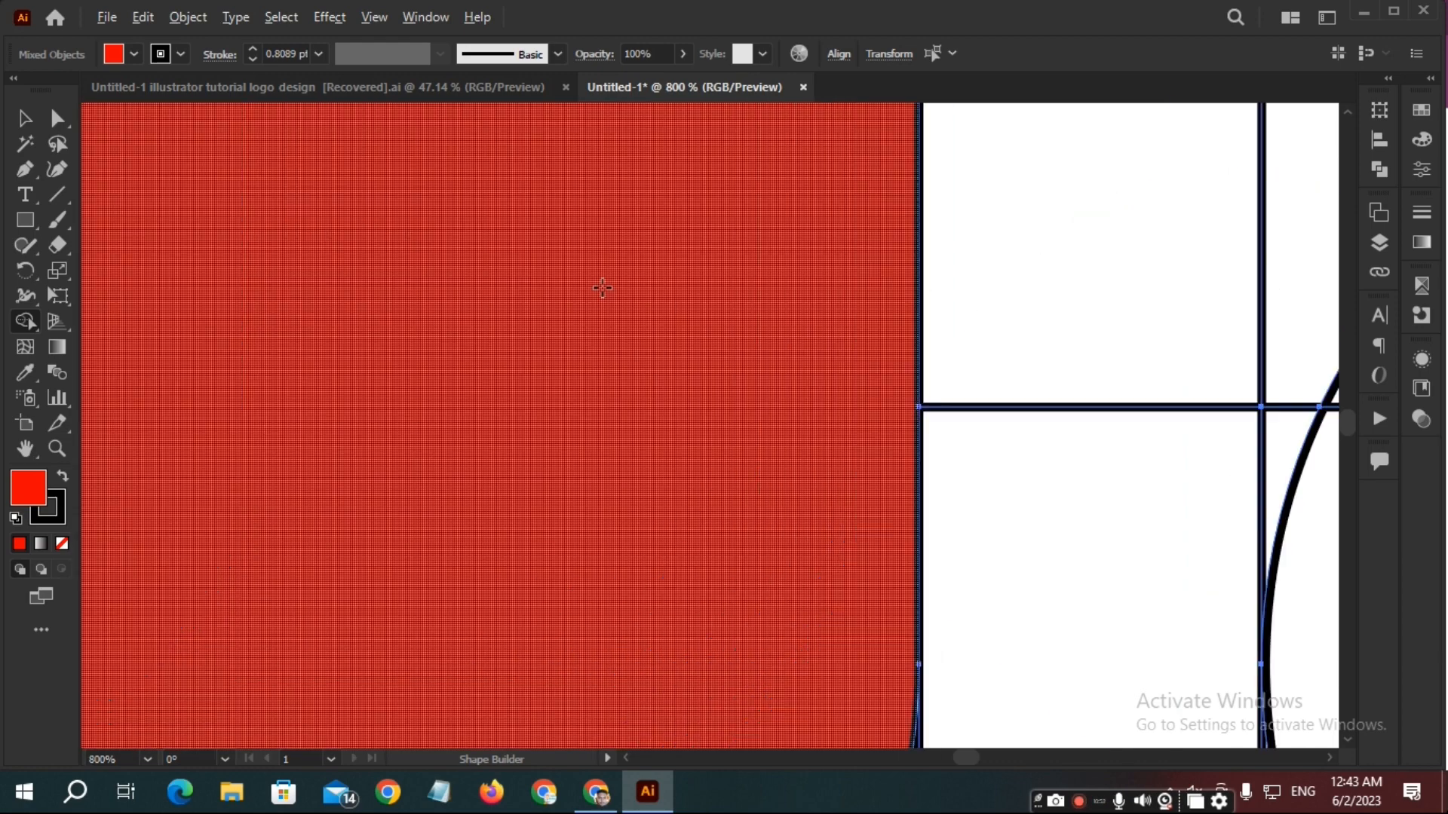
scroll(602, 288, "down", 4)
Extend the red left strip of the upper arm by merging the regions that curve over the small top circle.
scroll(562, 246, "up", 12)
scroll(581, 330, "up", 5)
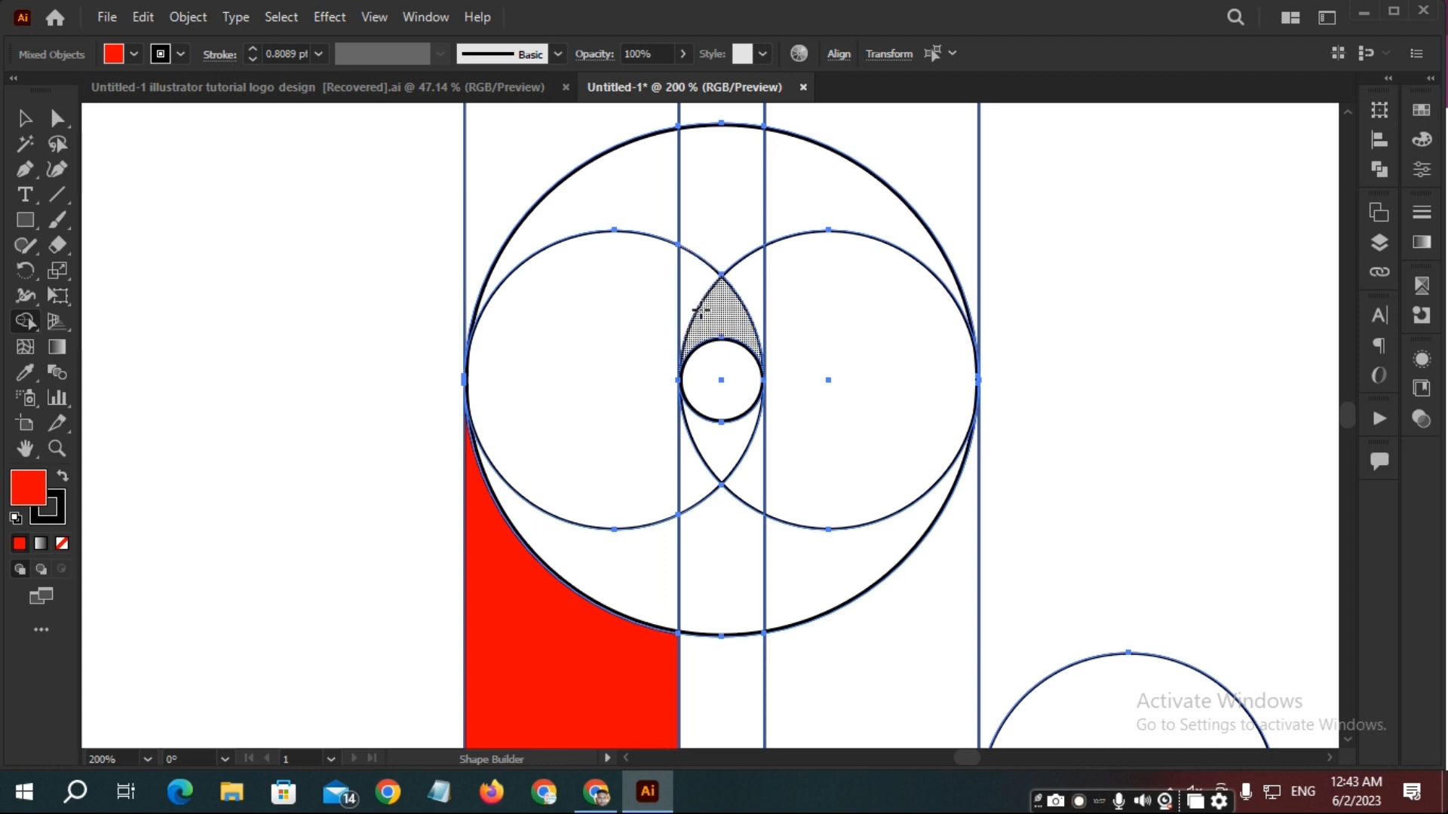
mouse_move(726, 313)
left_mouse_down()
mouse_move(623, 330)
mouse_move(617, 624)
mouse_move(591, 462)
left_mouse_up()
scroll(601, 469, "down", 5)
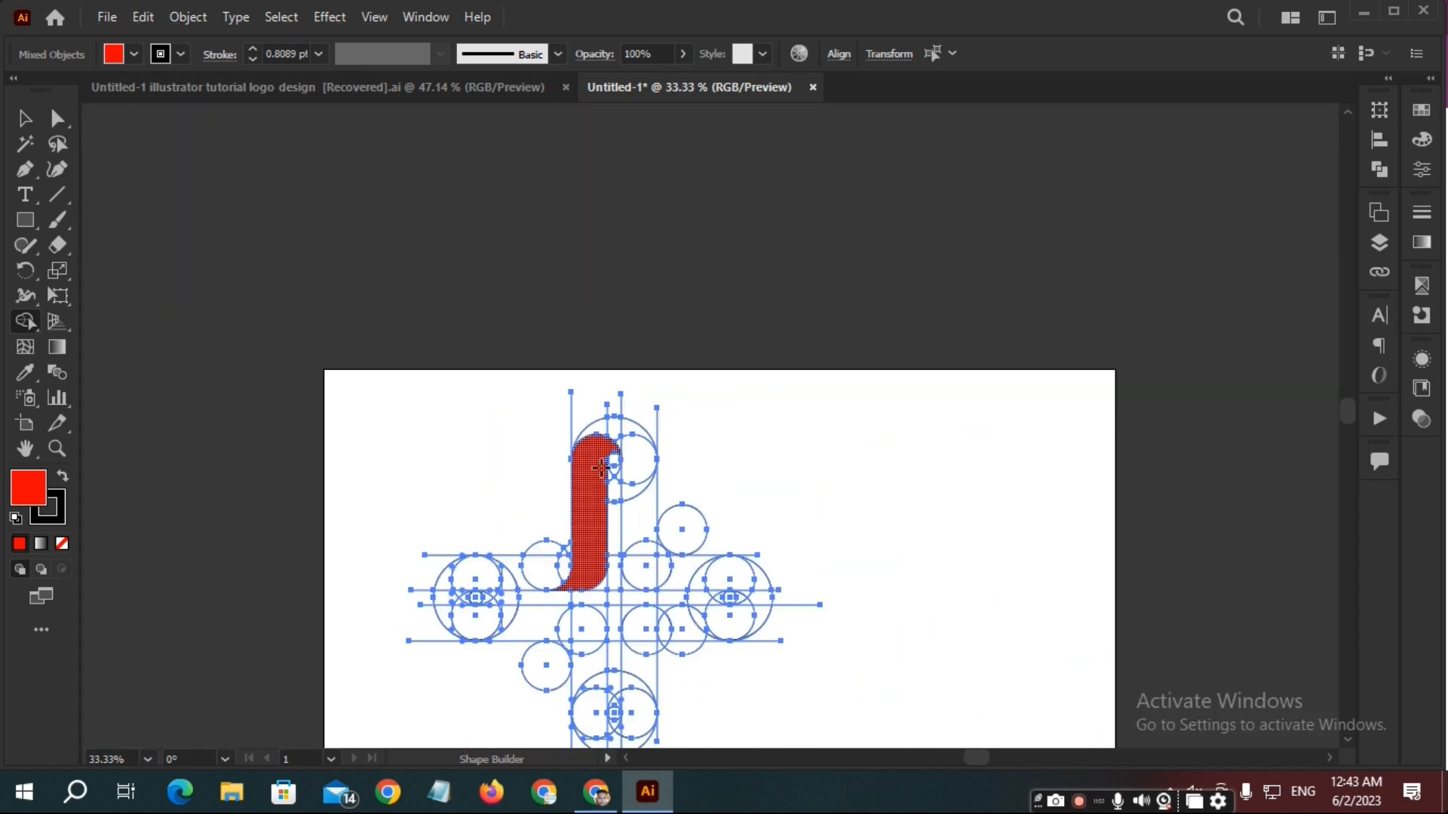
scroll(601, 469, "up", 3)
scroll(595, 317, "down", 3)
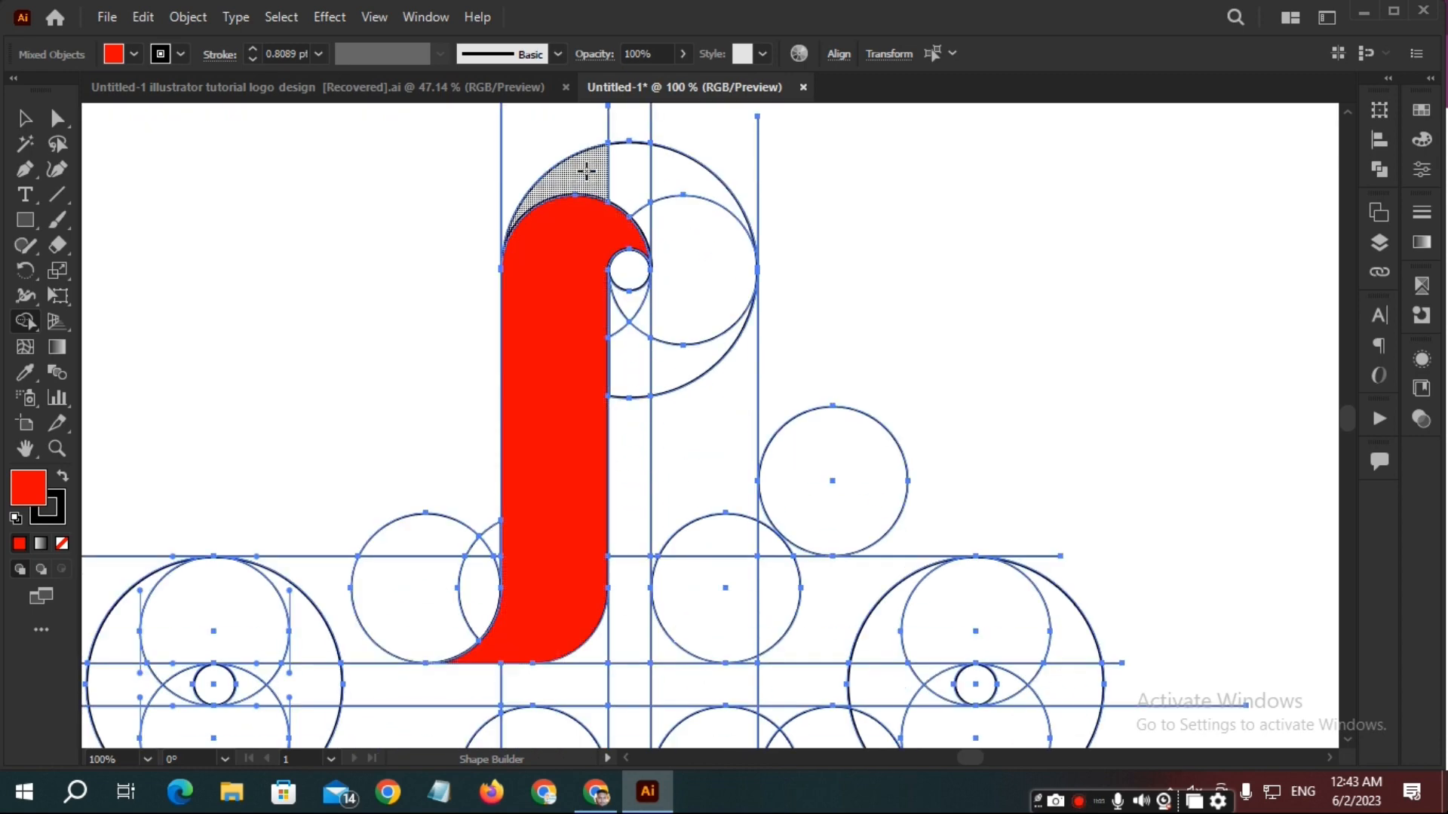
Merge the top outer cap, the upper arm's right strip and the right arm's upper band into one red ribbon, including the inner corner sliver.
mouse_move(587, 172)
left_mouse_down()
mouse_move(679, 220)
mouse_move(707, 322)
mouse_move(662, 226)
mouse_move(734, 423)
mouse_move(738, 580)
mouse_move(801, 593)
mouse_move(754, 514)
left_mouse_up()
key("ctrl+z")
mouse_move(615, 178)
left_mouse_down()
mouse_move(671, 243)
mouse_move(631, 211)
mouse_move(692, 568)
mouse_move(800, 480)
mouse_move(1010, 486)
left_mouse_up()
scroll(688, 567, "down", 3)
scroll(1011, 486, "down", 2)
left_click_drag(1020, 414, 1015, 453)
scroll(740, 407, "up", 5)
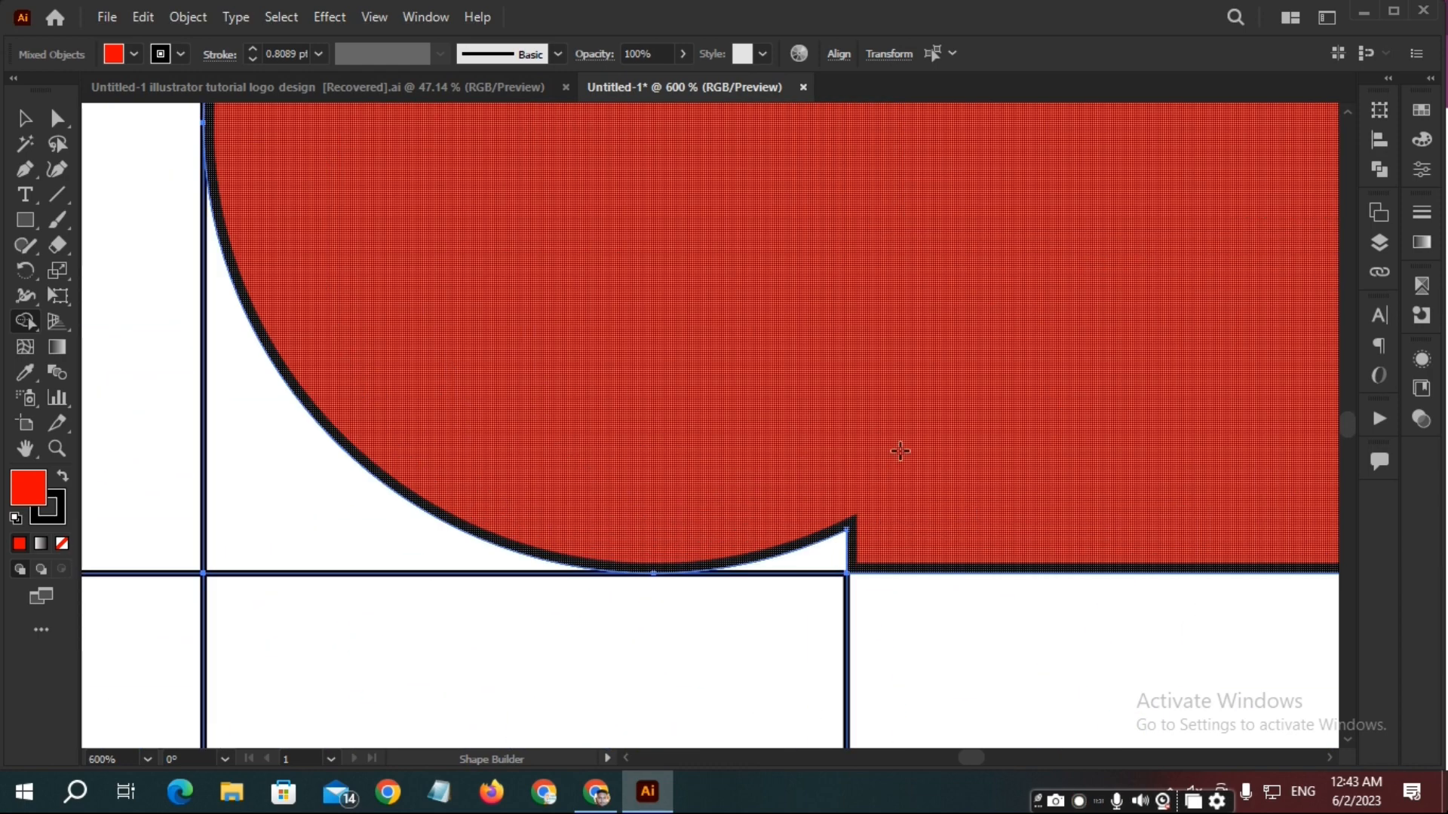
left_click_drag(900, 451, 823, 556)
scroll(510, 347, "up", 9)
mouse_move(762, 188)
left_mouse_down()
mouse_move(801, 167)
mouse_move(875, 373)
left_mouse_up()
Merge the regions of the lower arm's right strip into a red shape with a curved tail beneath the right arm, including the small sliver.
scroll(807, 343, "down", 7)
scroll(829, 581, "up", 1)
left_click_drag(778, 419, 804, 383)
scroll(756, 431, "up", 7)
scroll(756, 431, "down", 3)
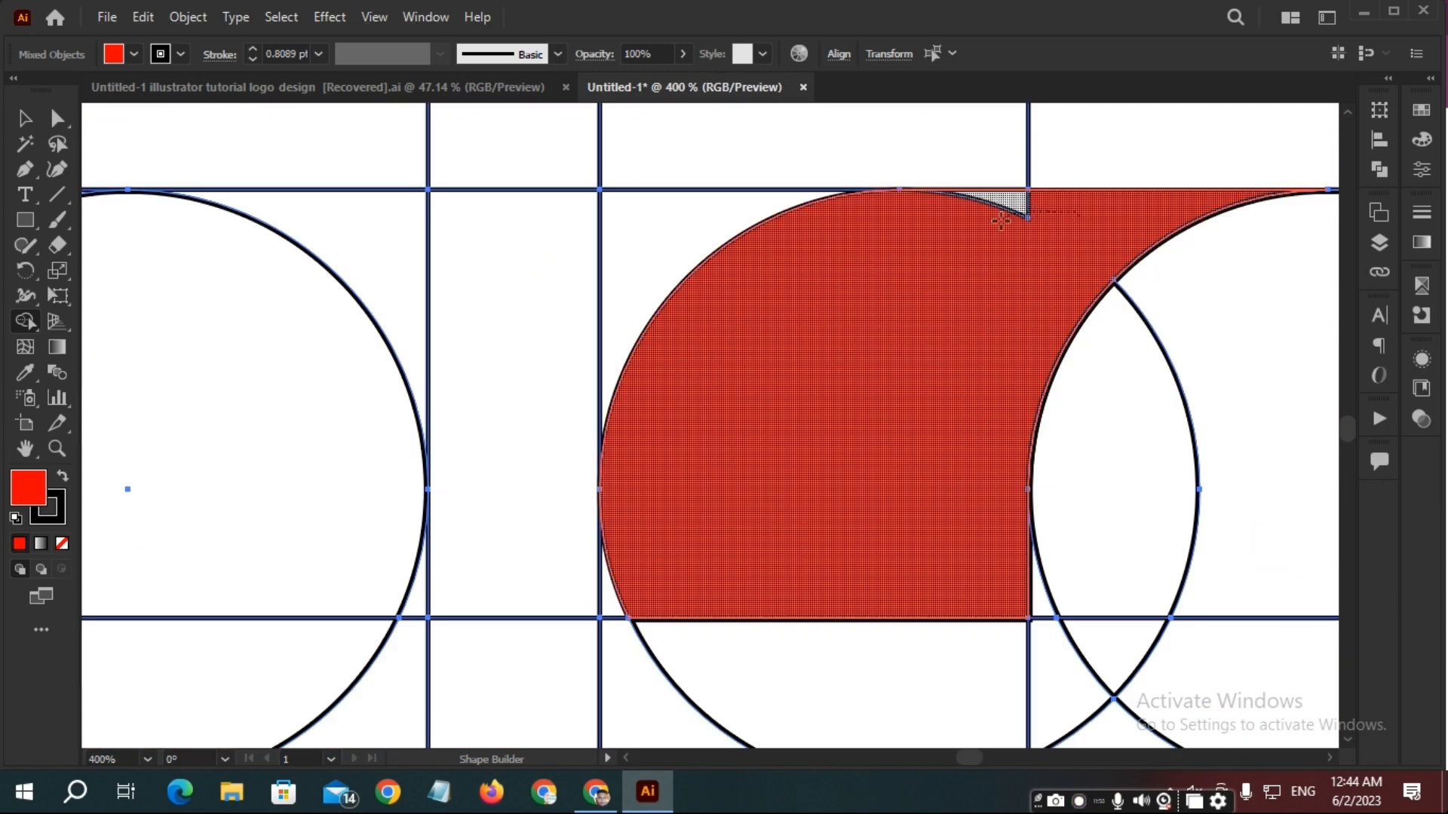
scroll(628, 435, "down", 4)
scroll(627, 436, "down", 3)
Merge the bottom outer cap, the lower arm's left strip and the left arm's lower band into one red ribbon.
mouse_move(737, 381)
left_mouse_down()
mouse_move(686, 560)
mouse_move(582, 587)
mouse_move(572, 552)
mouse_move(594, 599)
mouse_move(536, 434)
mouse_move(528, 359)
left_mouse_up()
scroll(339, 362, "up", 2)
mouse_move(194, 268)
left_mouse_down()
mouse_move(290, 331)
mouse_move(504, 411)
left_mouse_up()
scroll(503, 411, "up", 4)
scroll(754, 490, "down", 4)
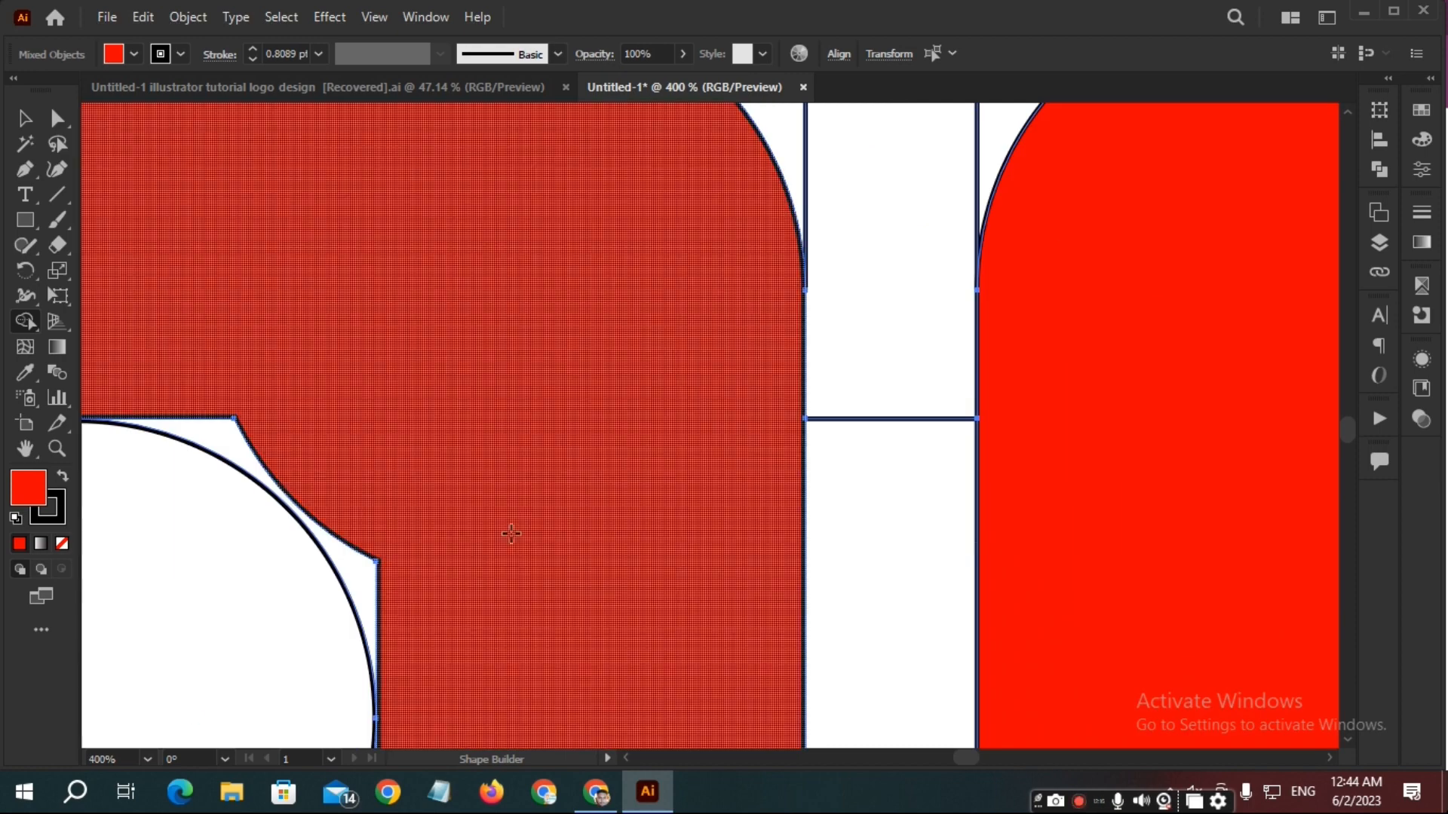
scroll(370, 579, "down", 6)
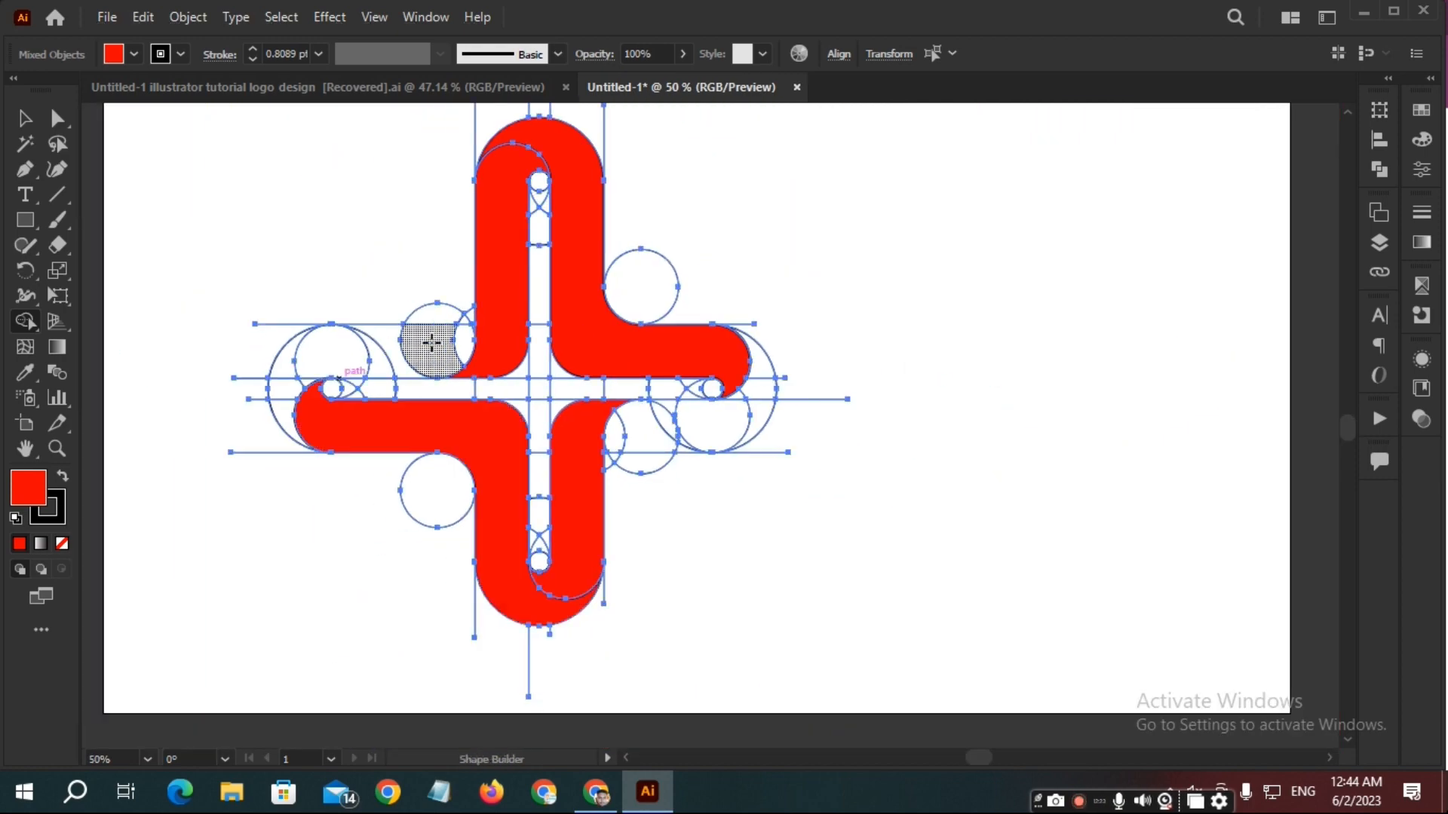
Merge the left arm's outer cap and upper band into a red ribbon reaching the curved tail of the upper arm's left strip.
mouse_move(360, 345)
left_mouse_down()
mouse_move(297, 362)
mouse_move(287, 385)
mouse_move(300, 413)
left_mouse_up()
scroll(301, 396, "up", 3)
scroll(679, 324, "up", 3)
scroll(834, 275, "down", 2)
left_click_drag(914, 190, 940, 193)
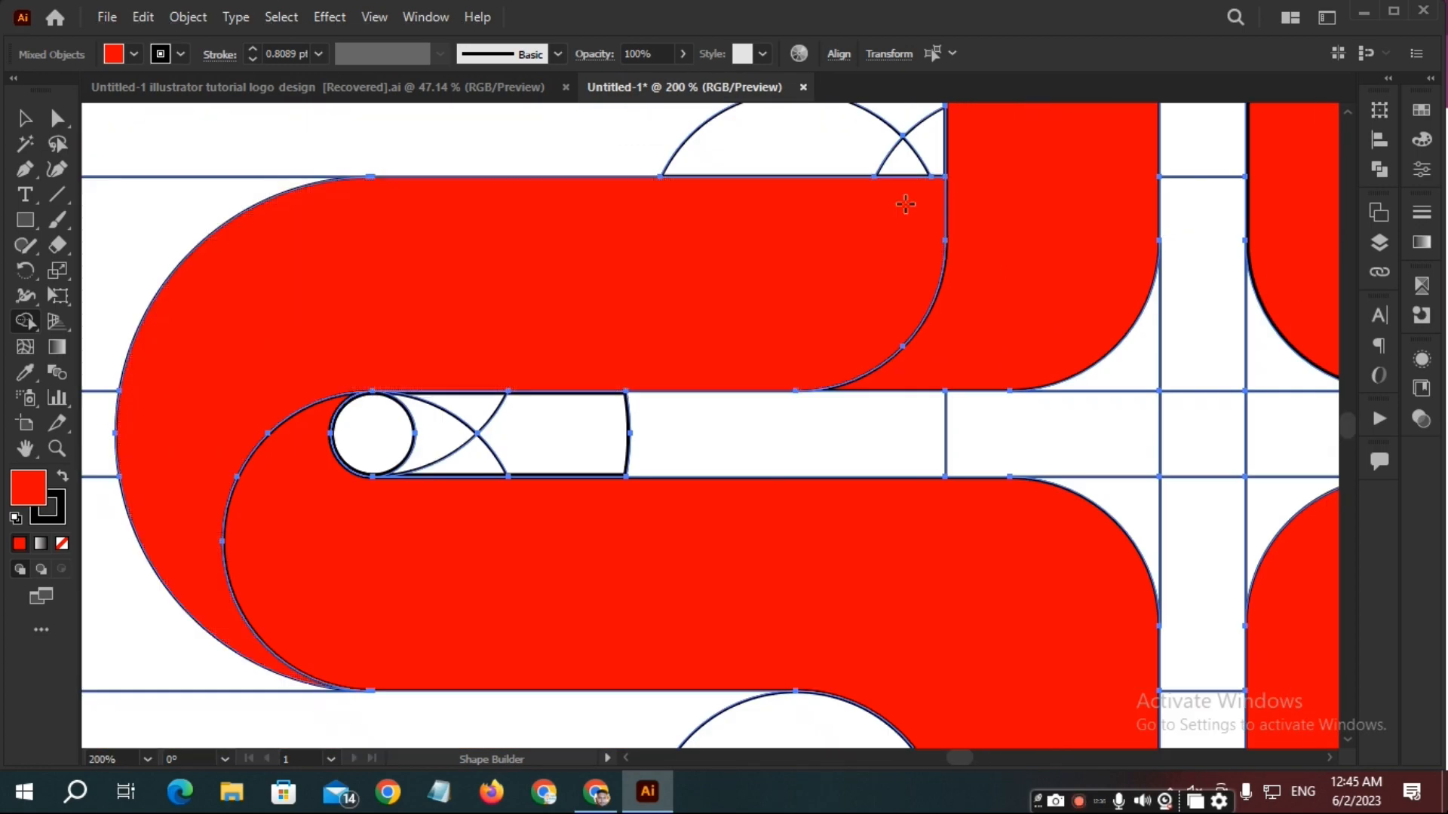
scroll(905, 202, "down", 2)
Merge the right arm's outer cap and lower band into a red ribbon, including the leftover lens and corner slivers beside the lower arm.
scroll(1141, 332, "down", 2)
scroll(1270, 468, "up", 4)
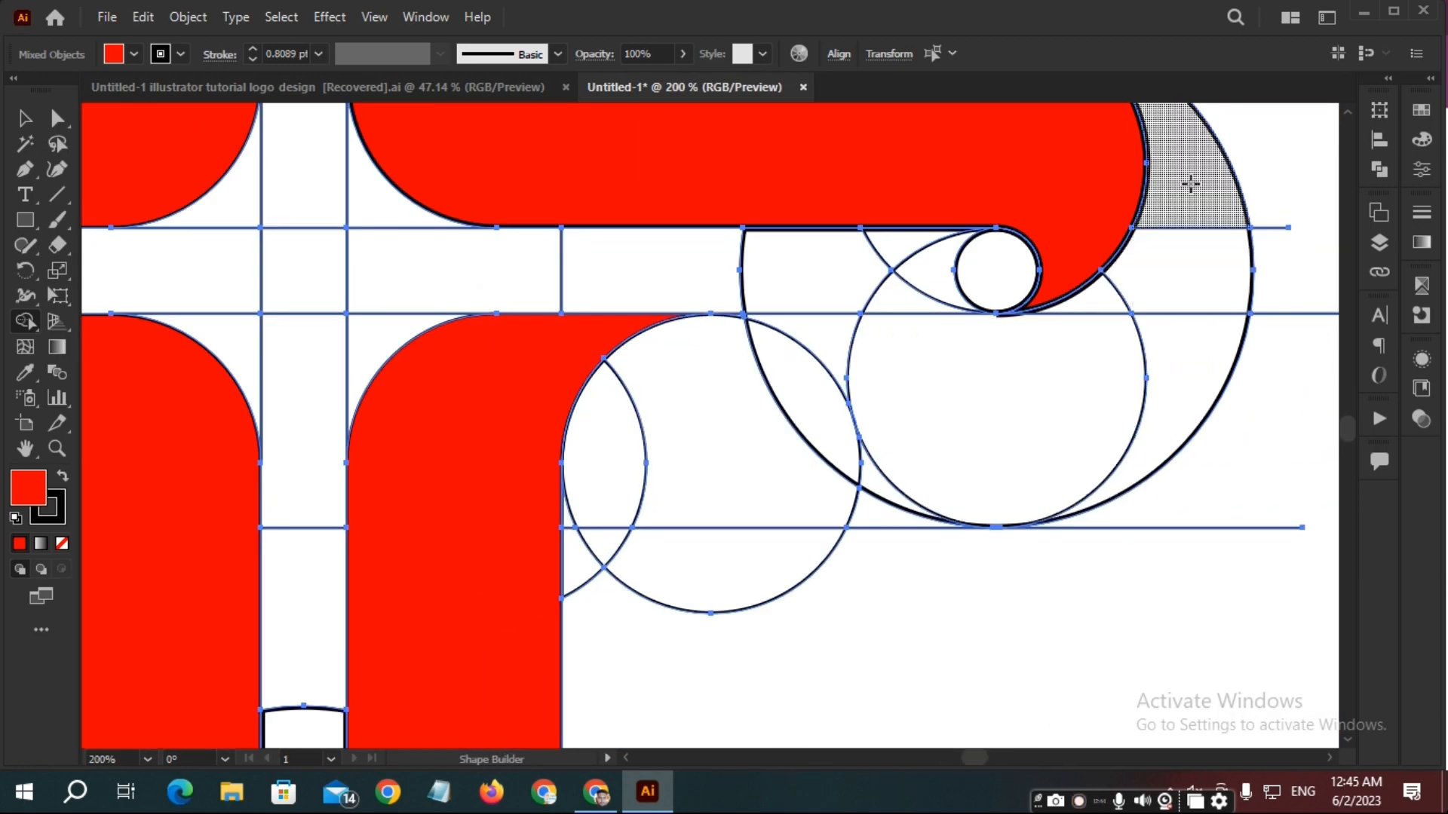
left_click_drag(1190, 184, 711, 491)
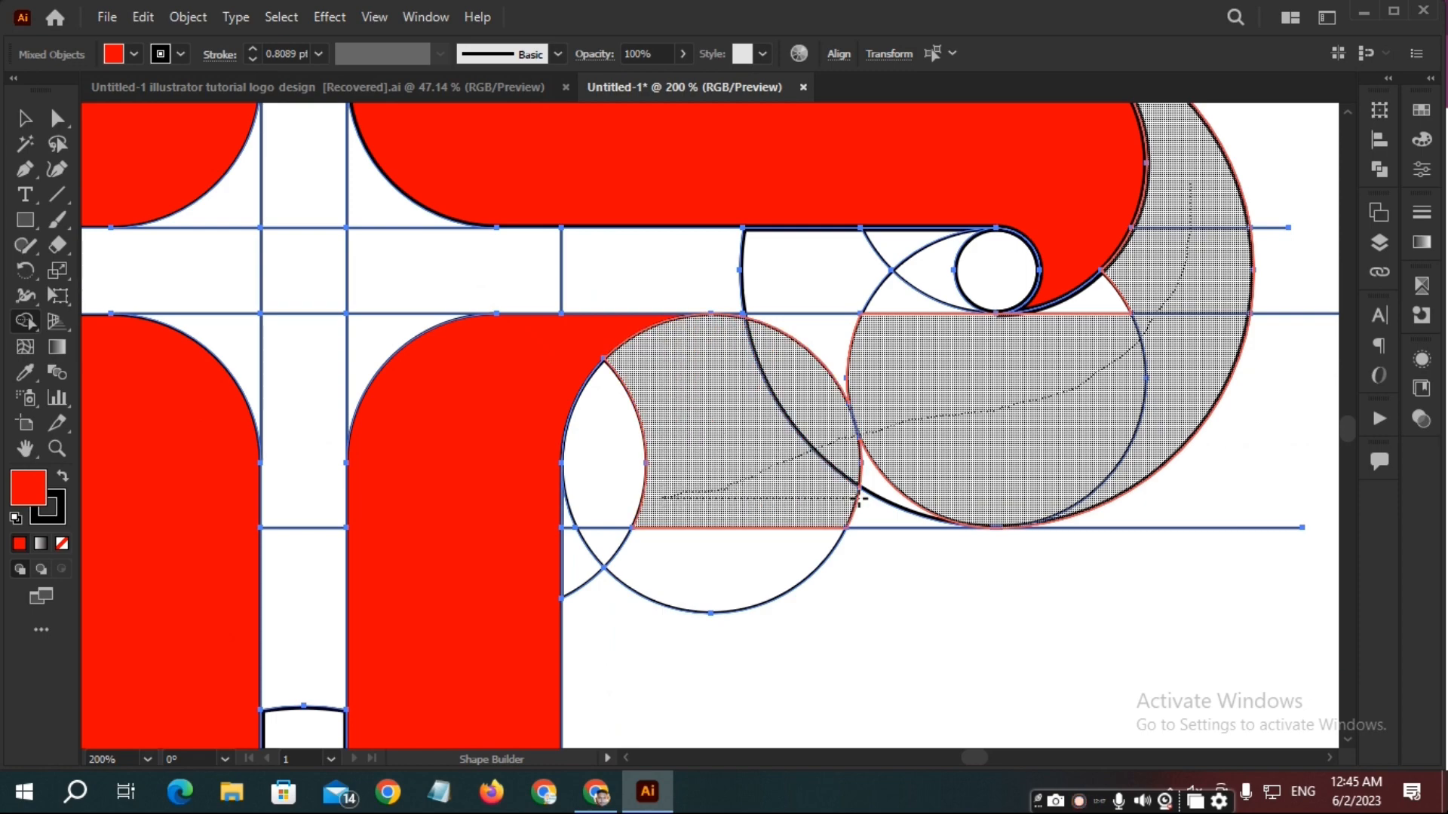
mouse_move(859, 498)
left_mouse_down()
mouse_move(908, 434)
mouse_move(543, 305)
left_mouse_up()
scroll(627, 470, "up", 3)
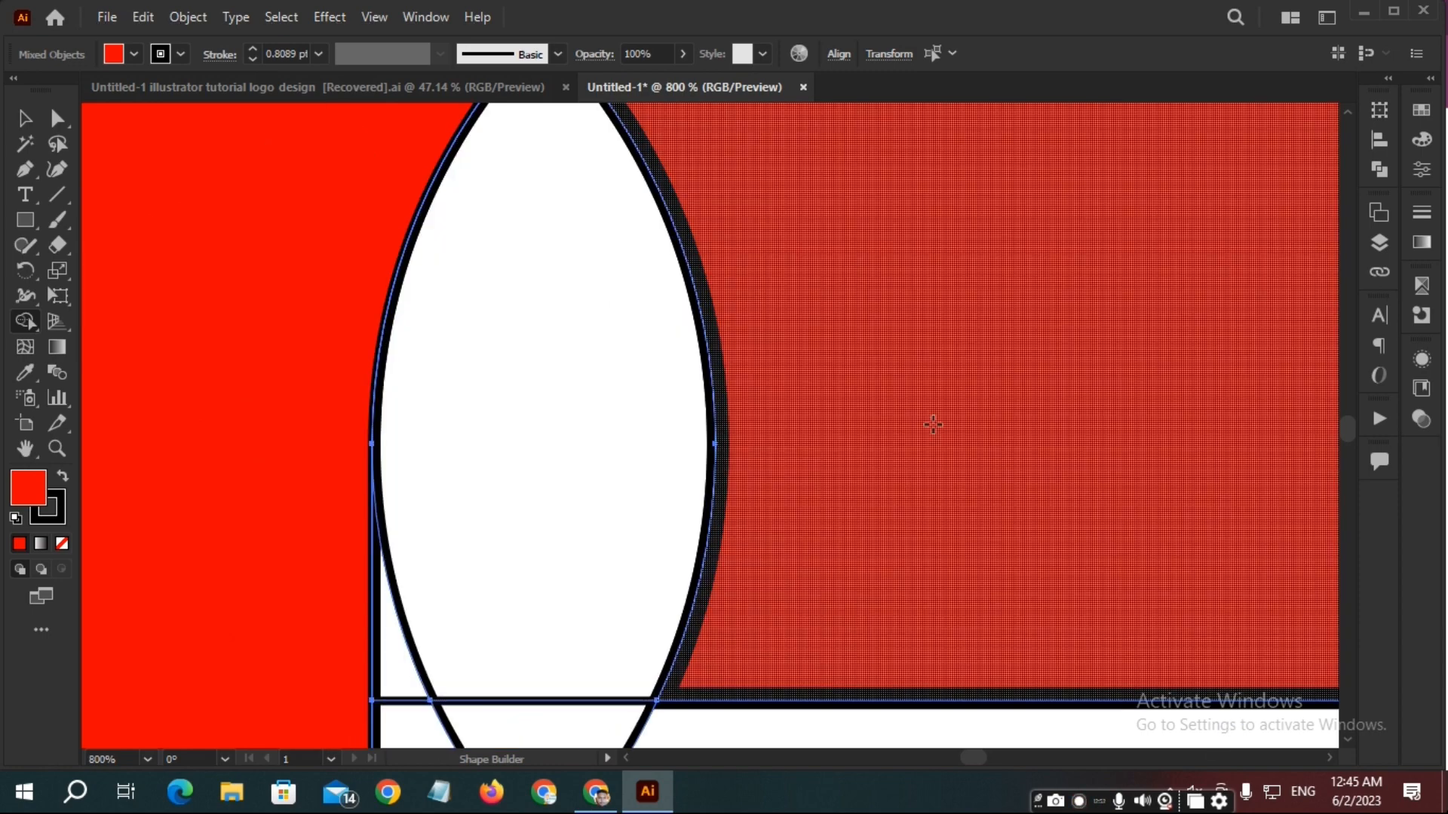
mouse_move(932, 422)
left_mouse_down()
mouse_move(679, 550)
mouse_move(551, 587)
left_mouse_up()
mouse_move(422, 652)
left_mouse_down()
mouse_move(408, 660)
mouse_move(445, 614)
left_mouse_up()
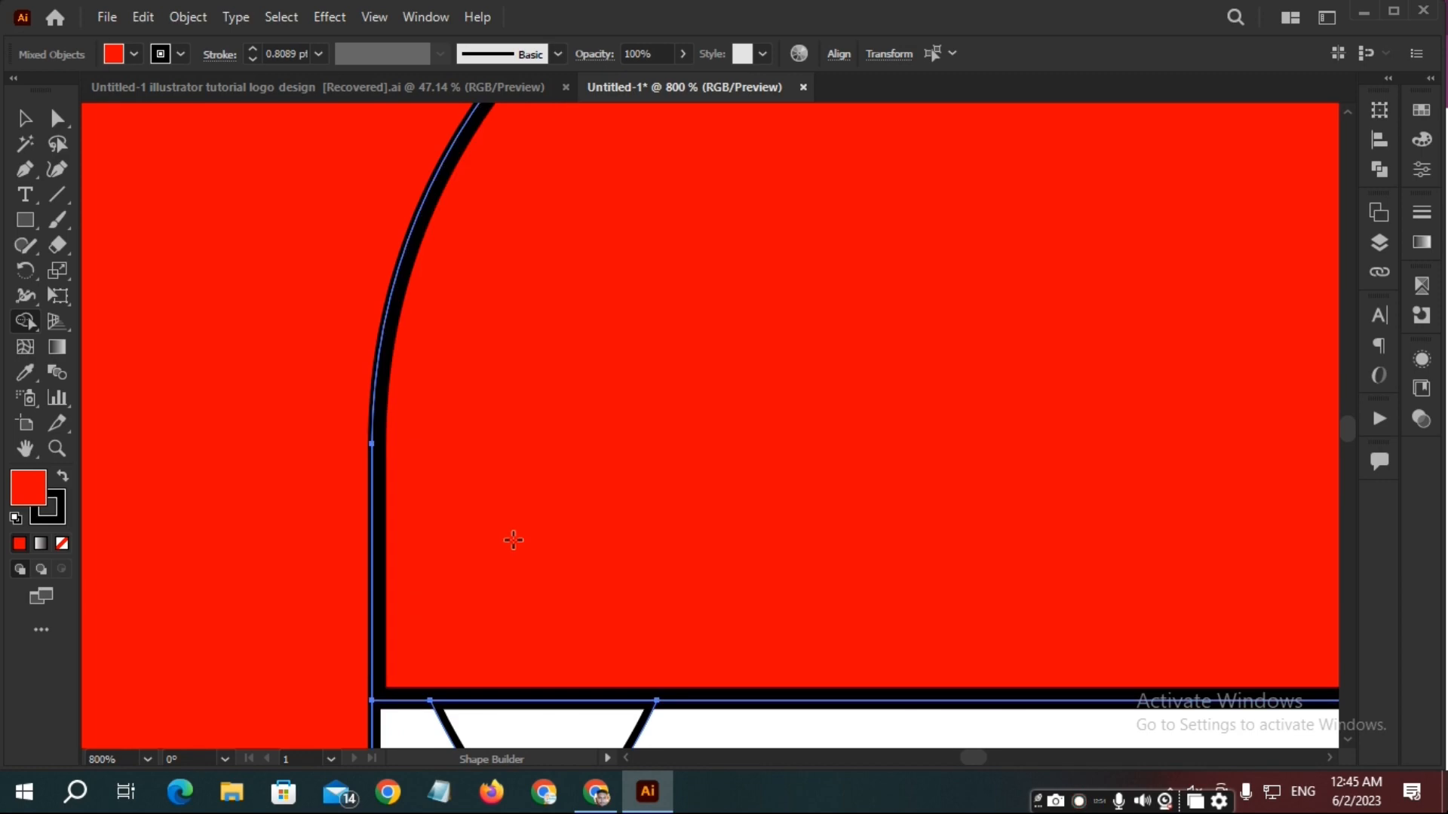
scroll(510, 540, "down", 5)
scroll(683, 494, "down", 5)
scroll(618, 323, "up", 7)
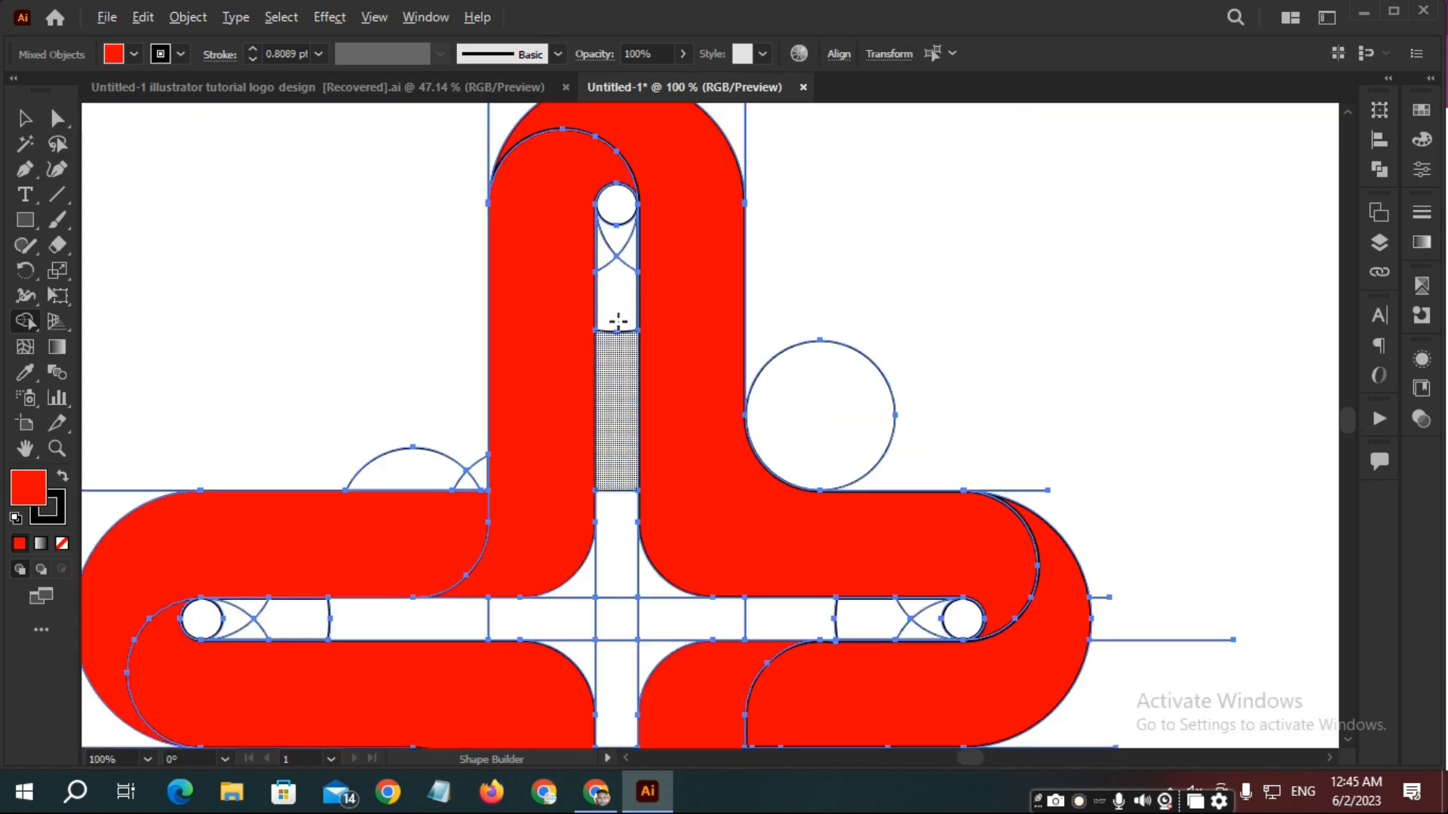
Move the whole cross artwork with its construction lines and circles off the artboard, to its left side.
scroll(535, 162, "down", 6)
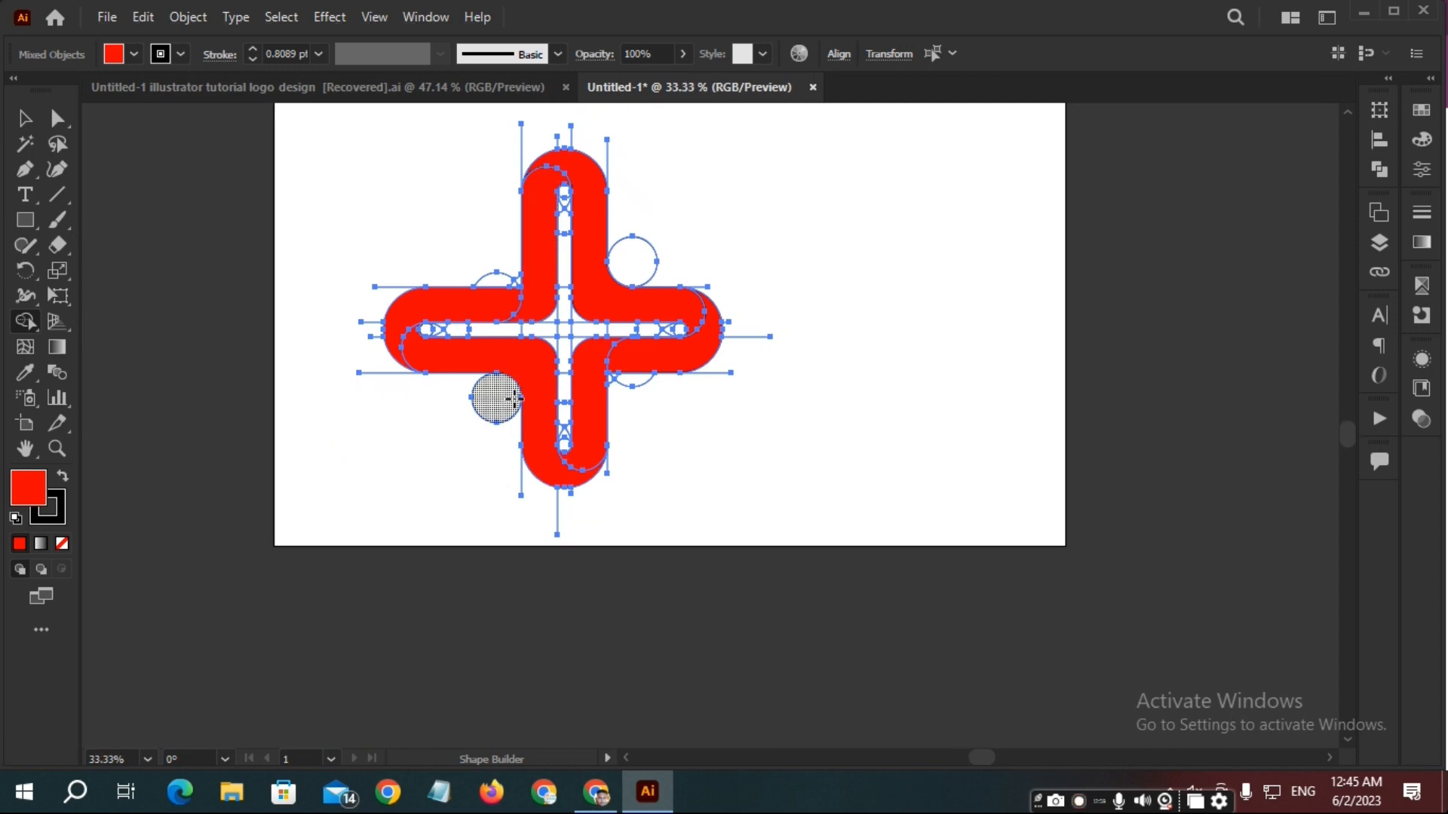
scroll(491, 400, "up", 3)
scroll(718, 615, "up", 2)
scroll(717, 613, "down", 5)
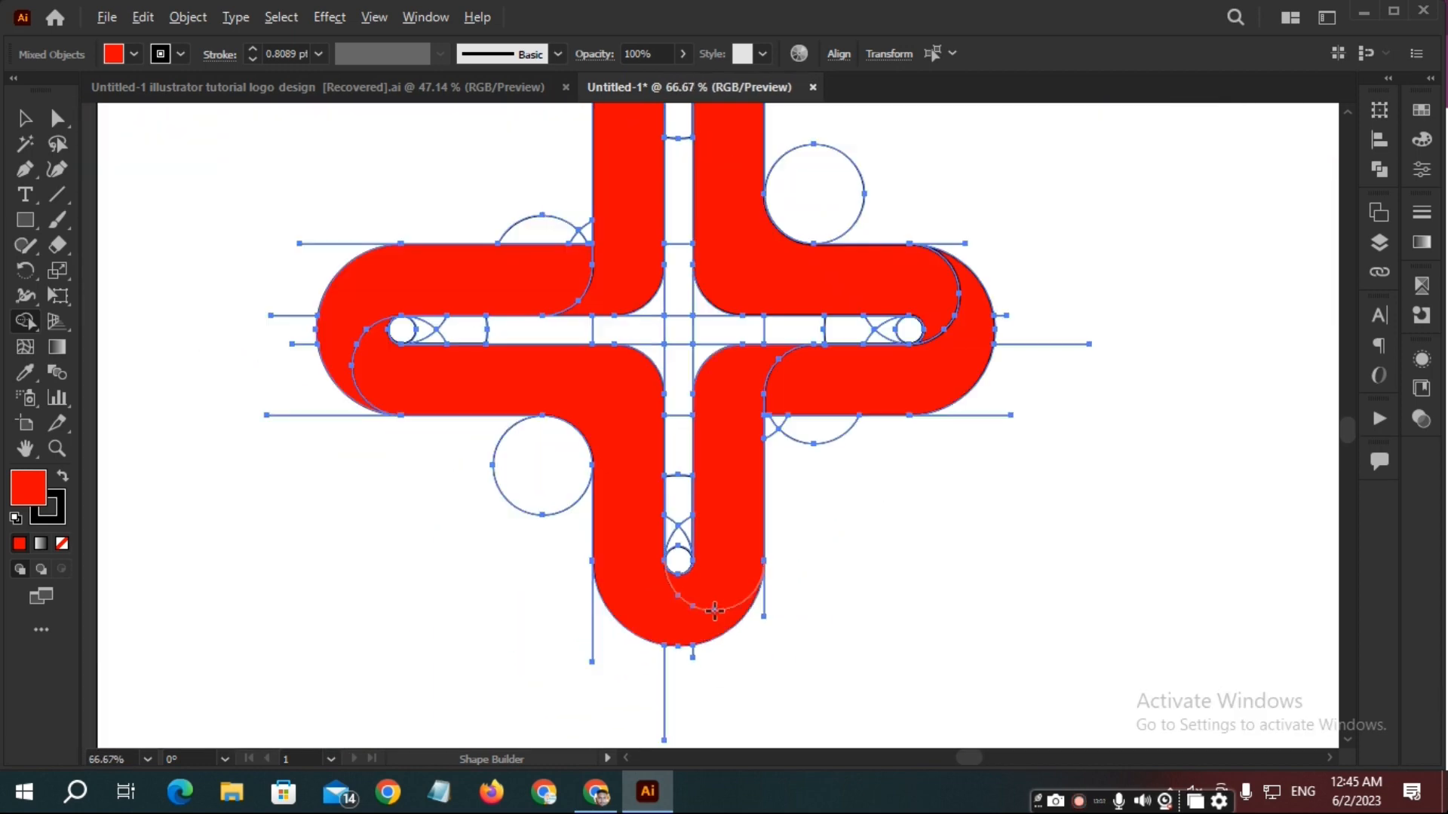
left_click(914, 567, "ctrl")
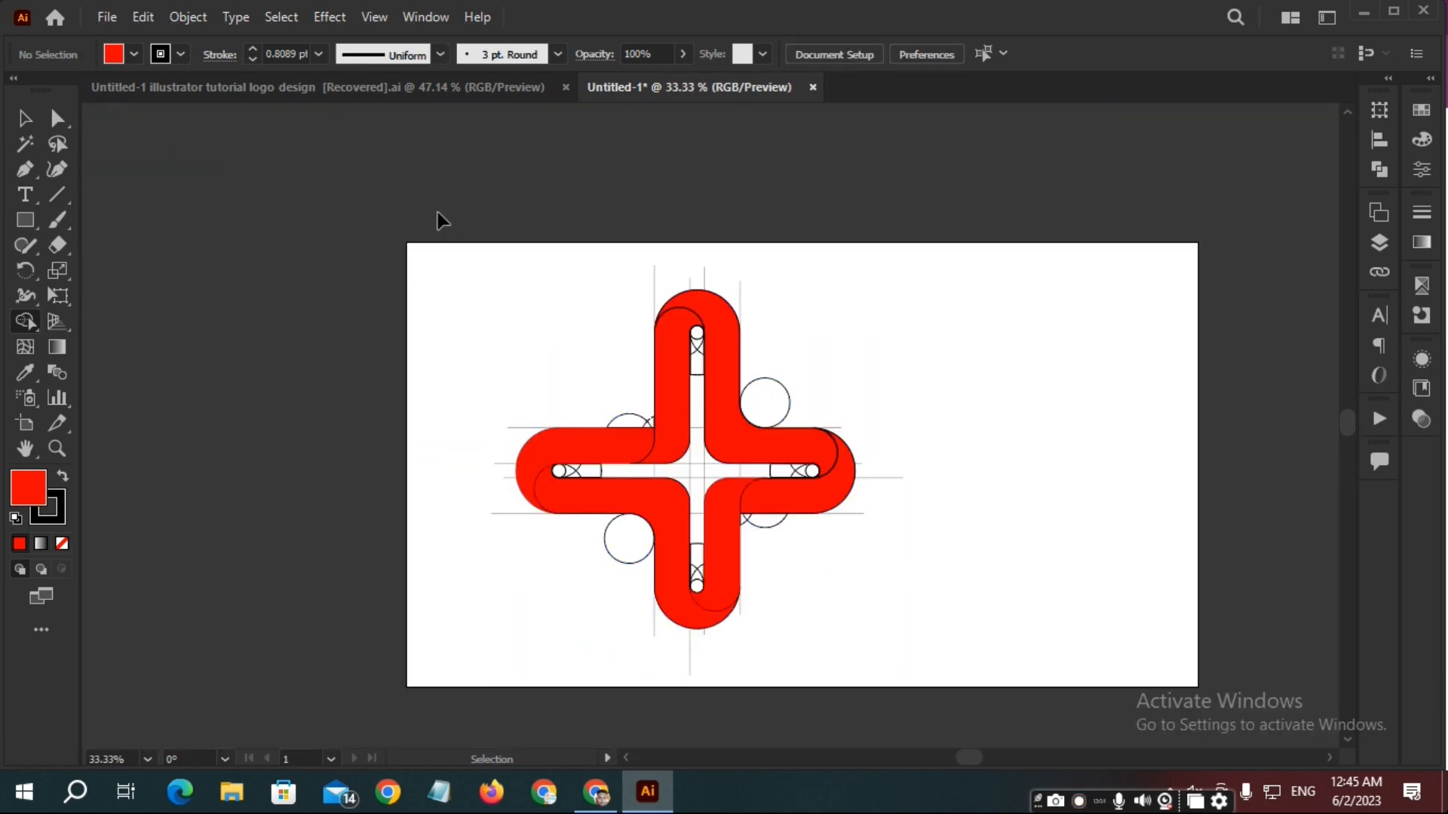
left_click_drag(388, 207, 986, 723)
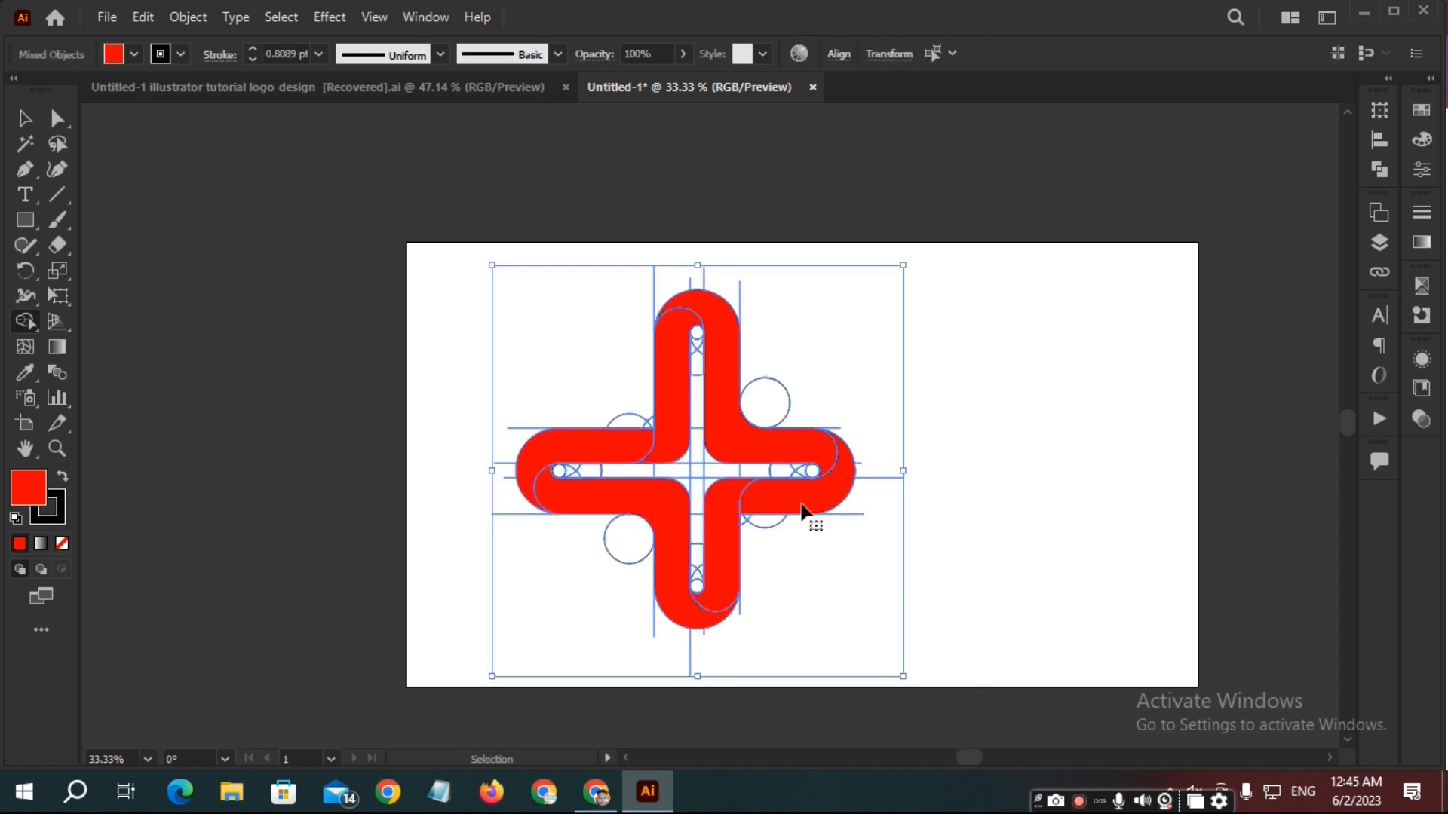
scroll(803, 511, "down", 2)
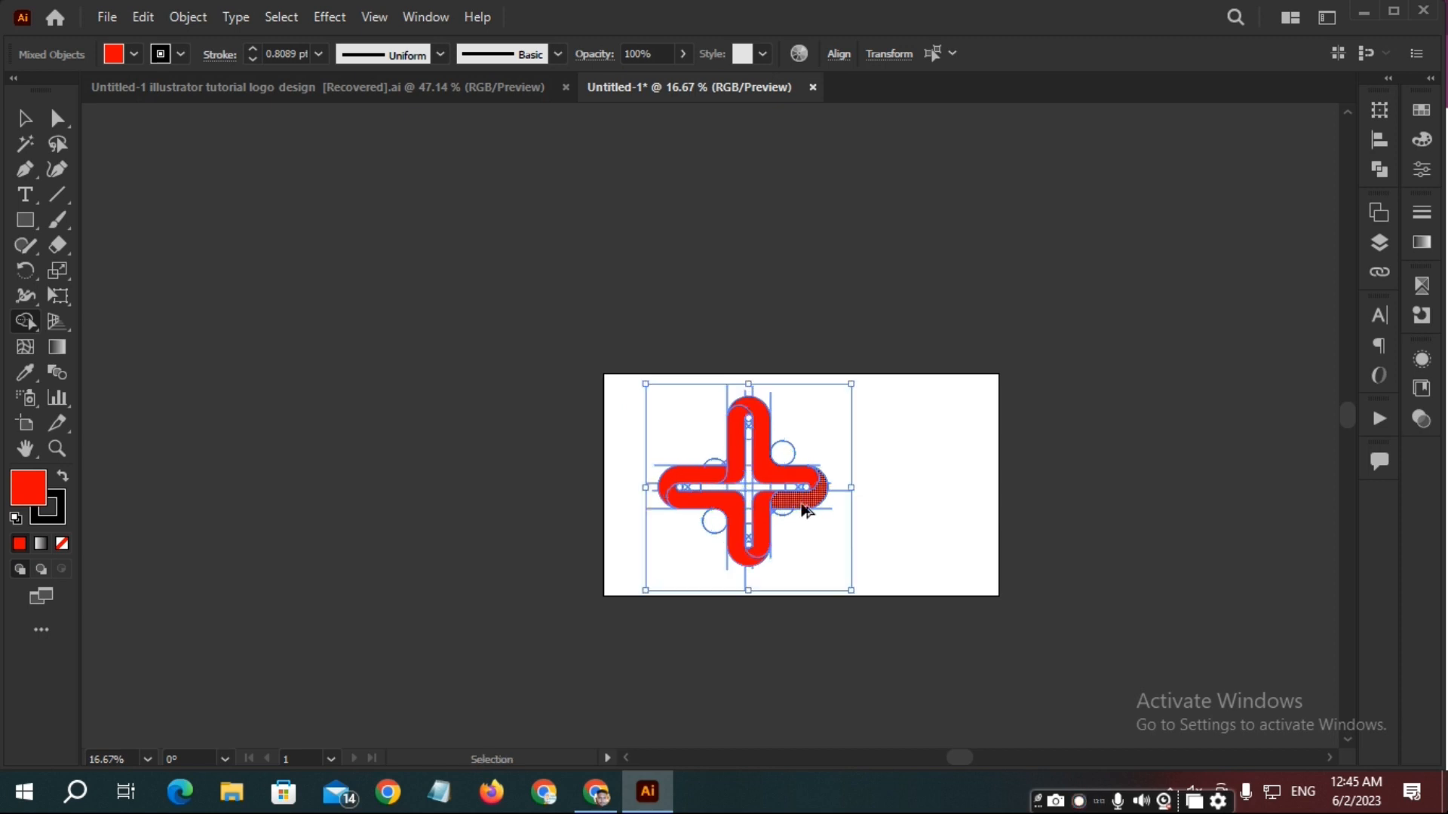
left_click_drag(801, 506, 424, 488)
left_click(550, 442, "ctrl")
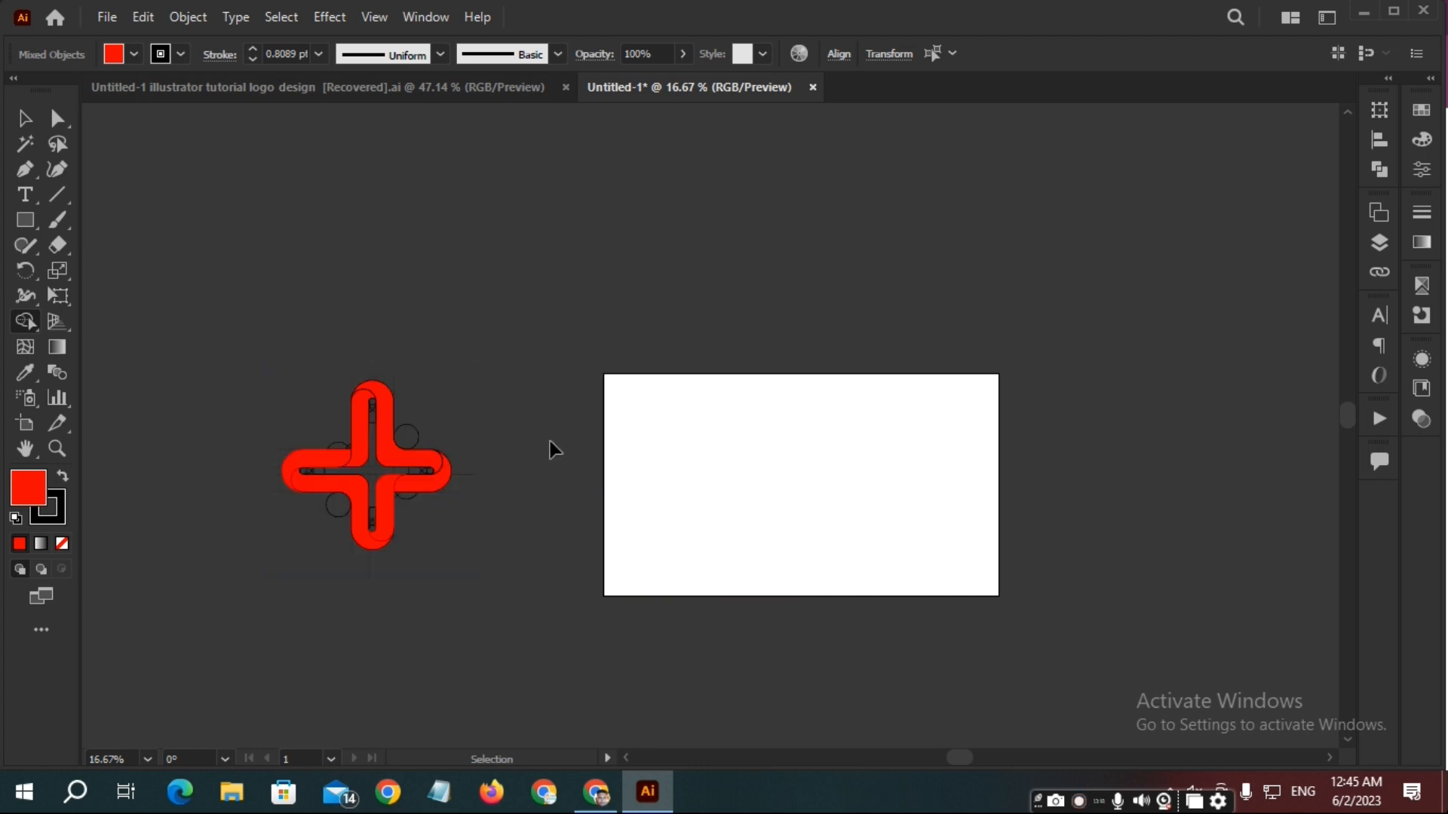
Select all the red ribbon shapes by colour with the Magic Wand and place a copy of them on the empty artboard.
left_click(20, 147)
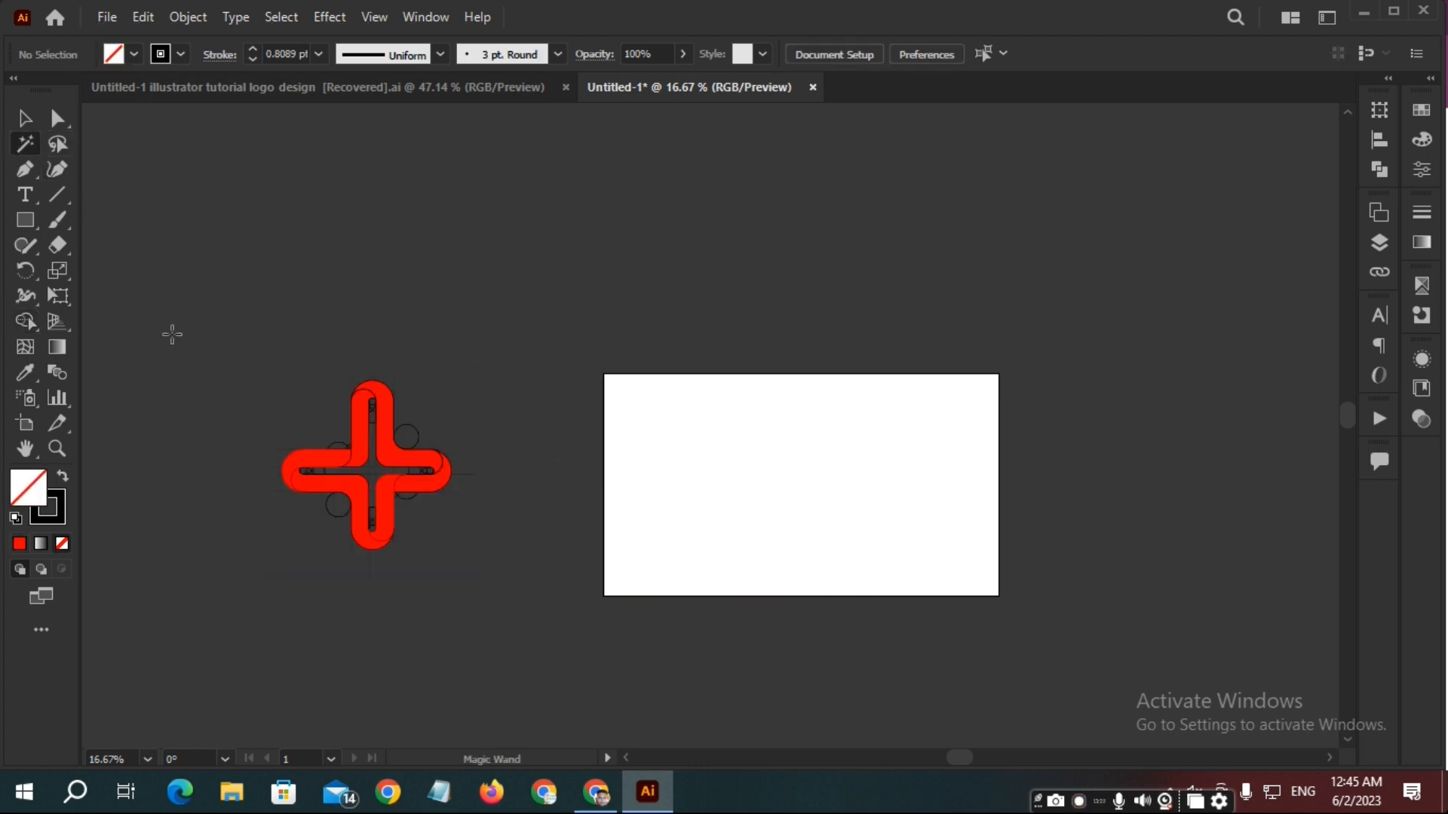
left_click(357, 425)
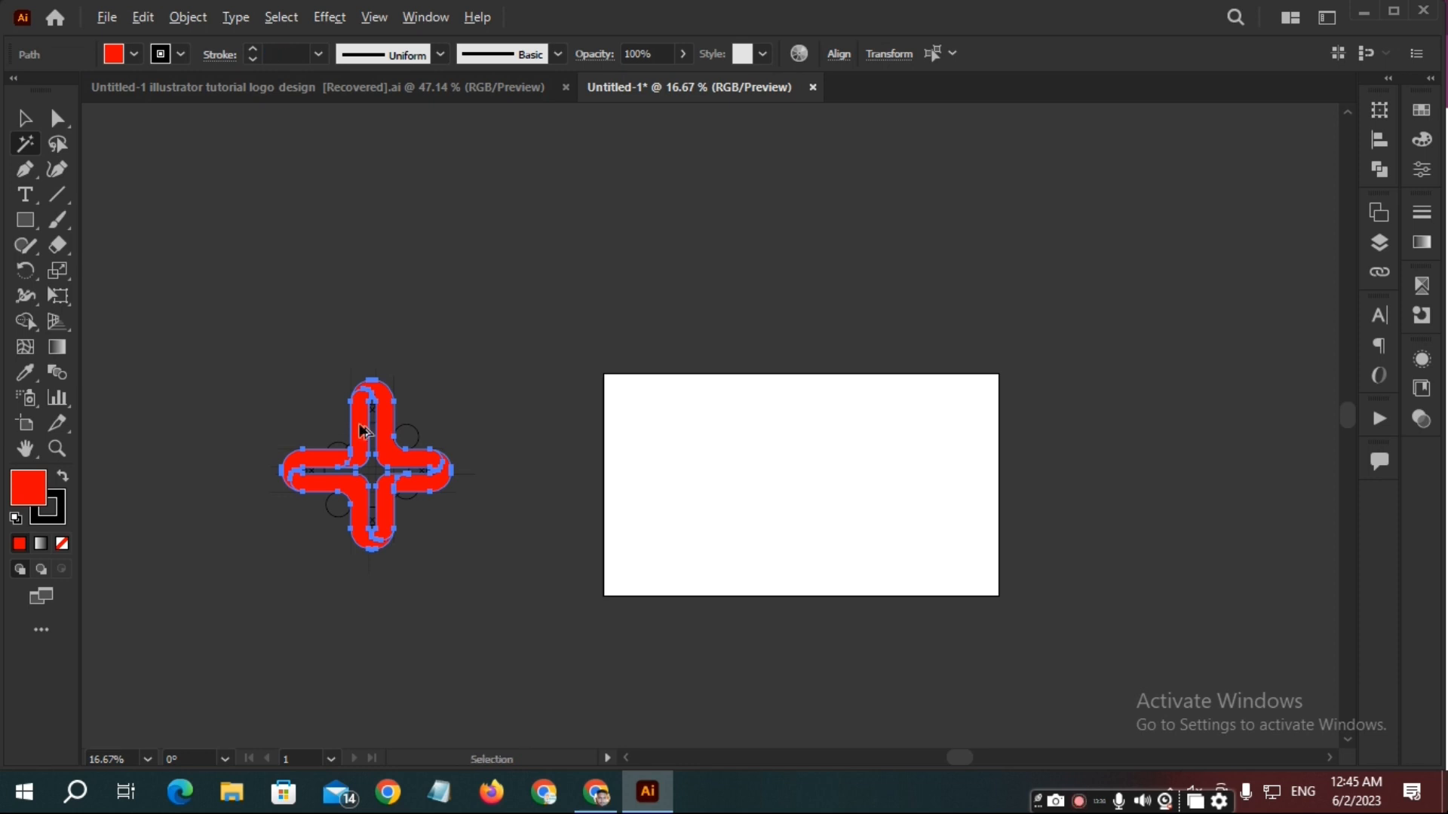
key("ctrl+g")
left_click_drag(359, 425, 804, 452)
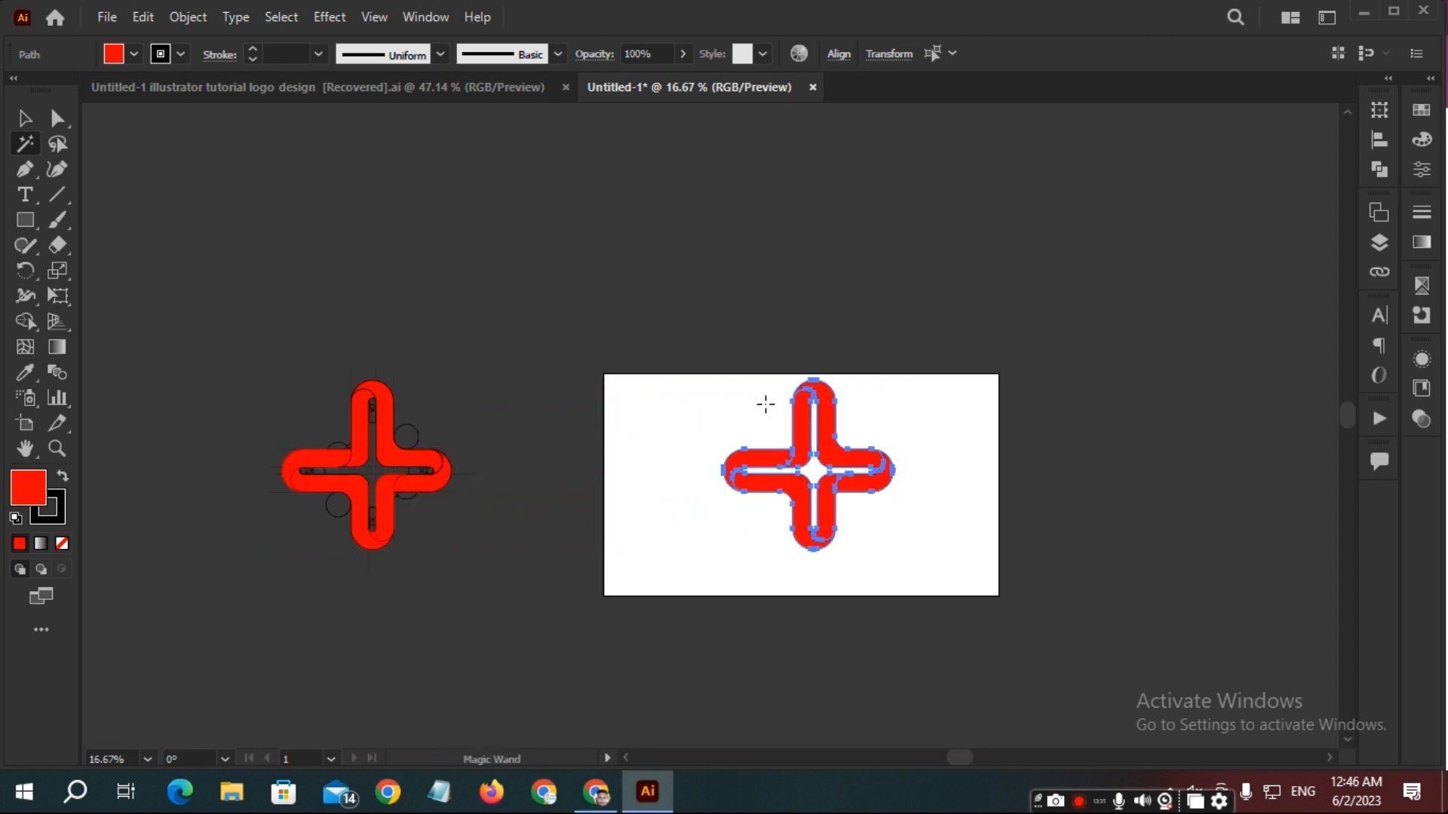
key("ctrl+0")
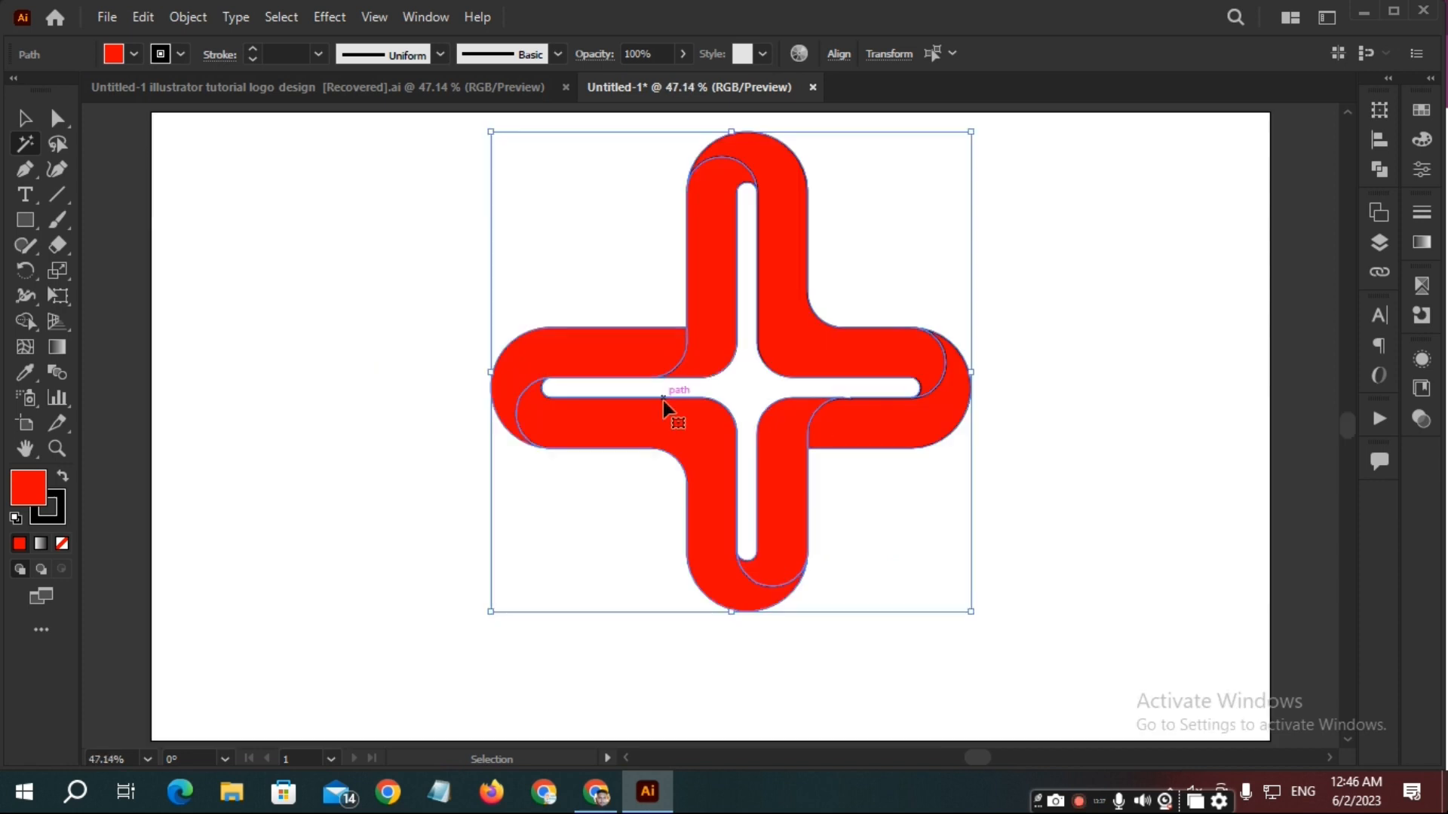
left_click(310, 398)
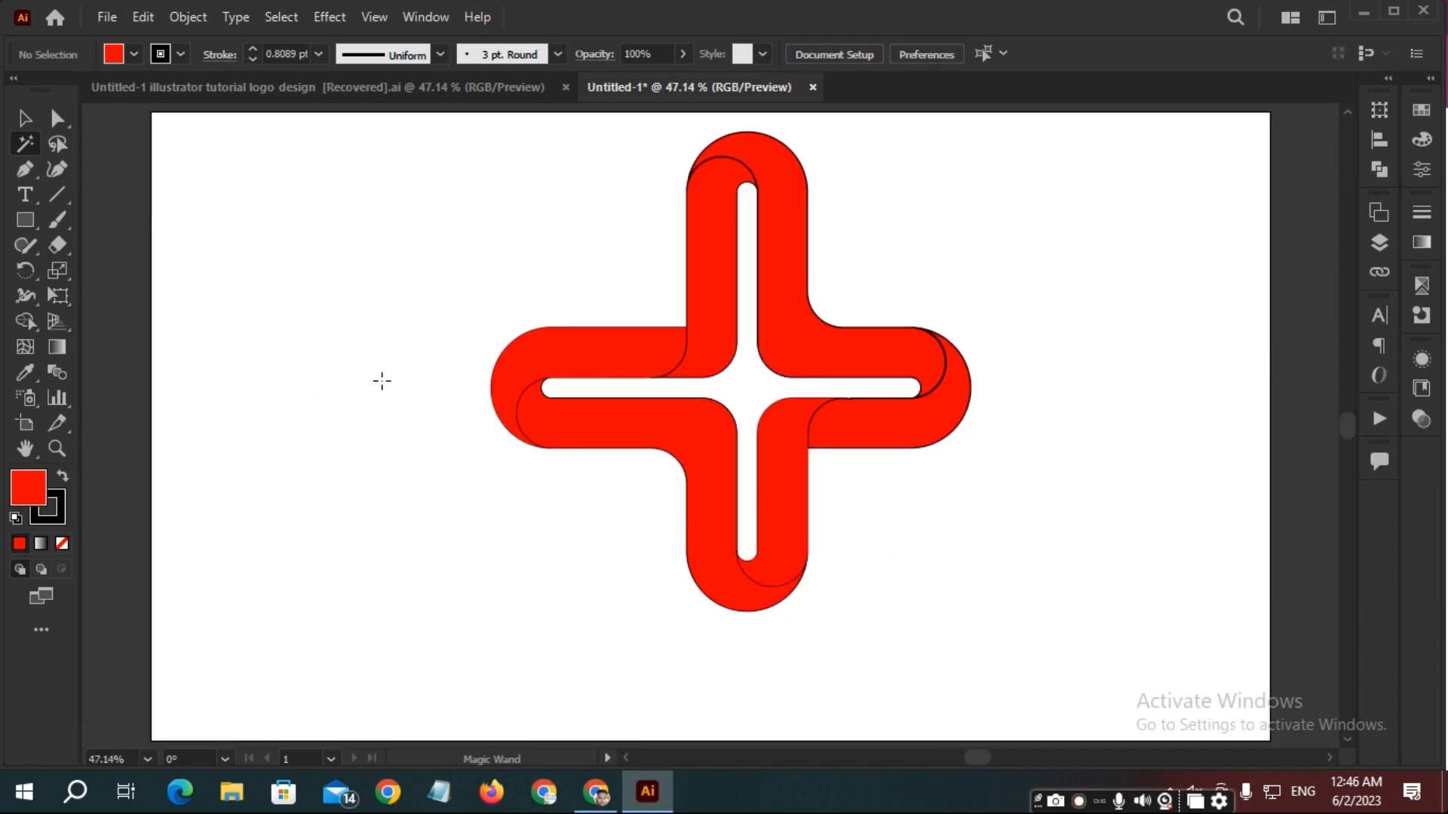
Select the copied red cross ribbons and remove their black stroke.
left_click(505, 386)
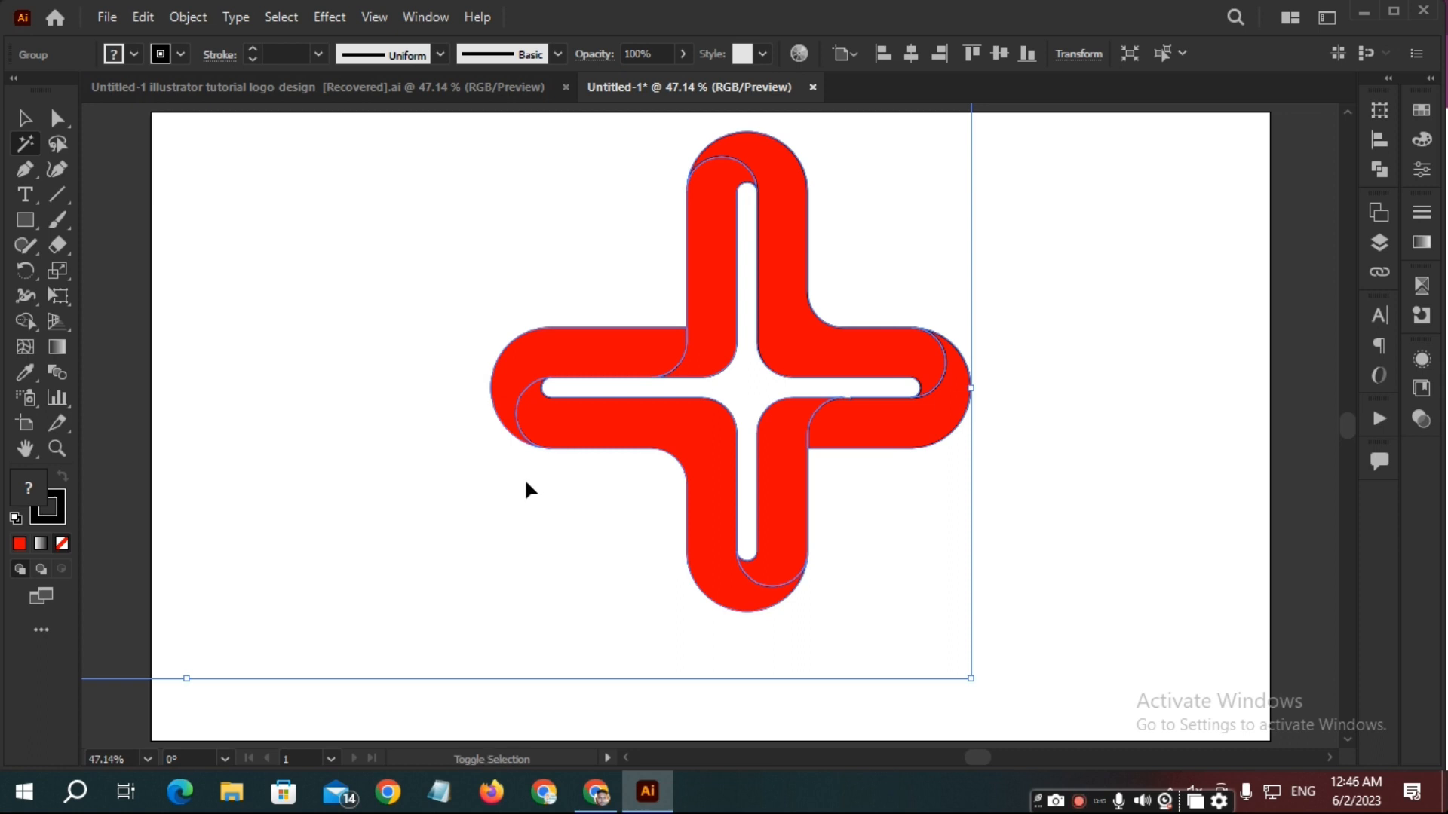
left_click(380, 428, "ctrl")
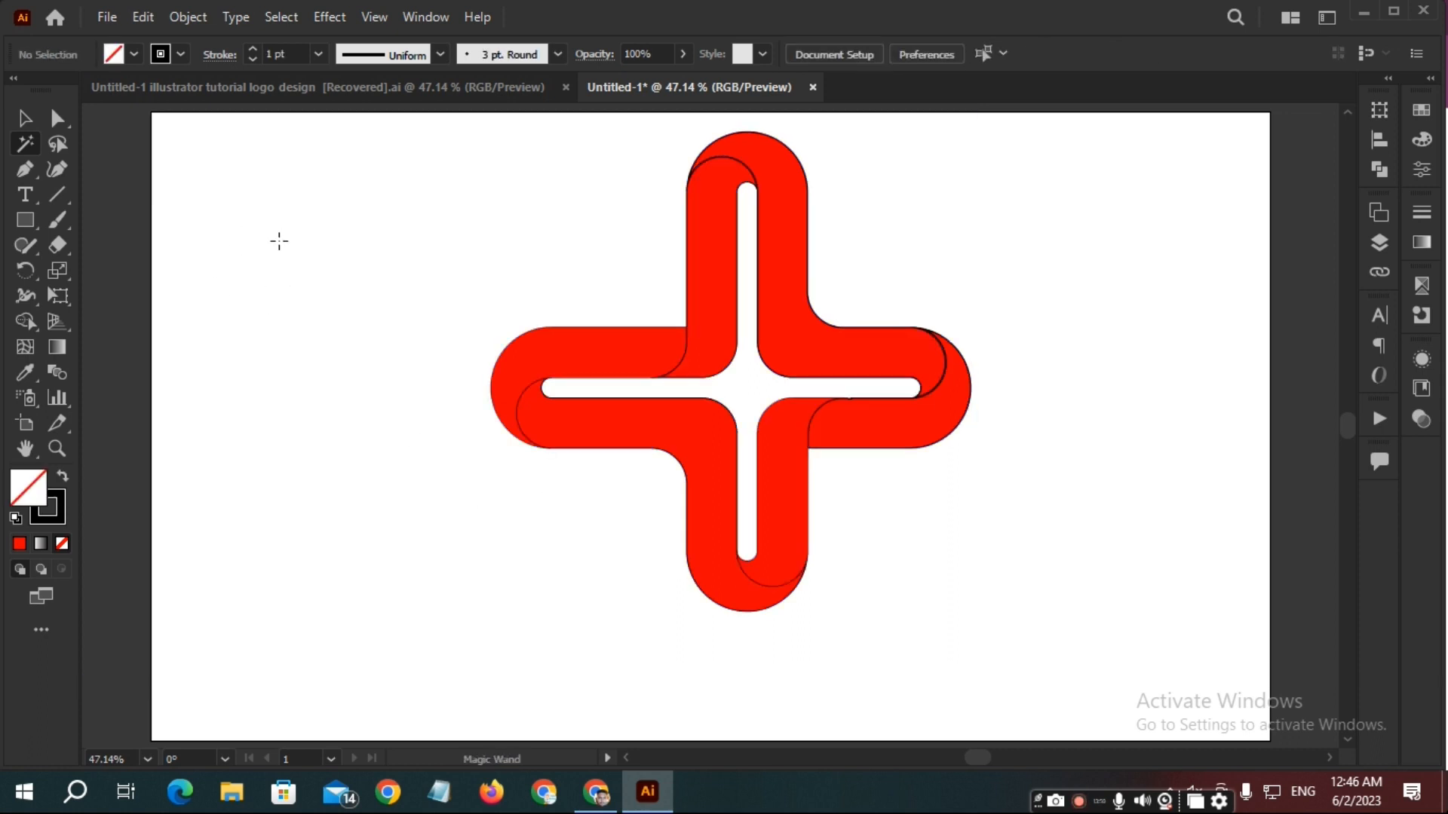
left_click_drag(439, 154, 1144, 703)
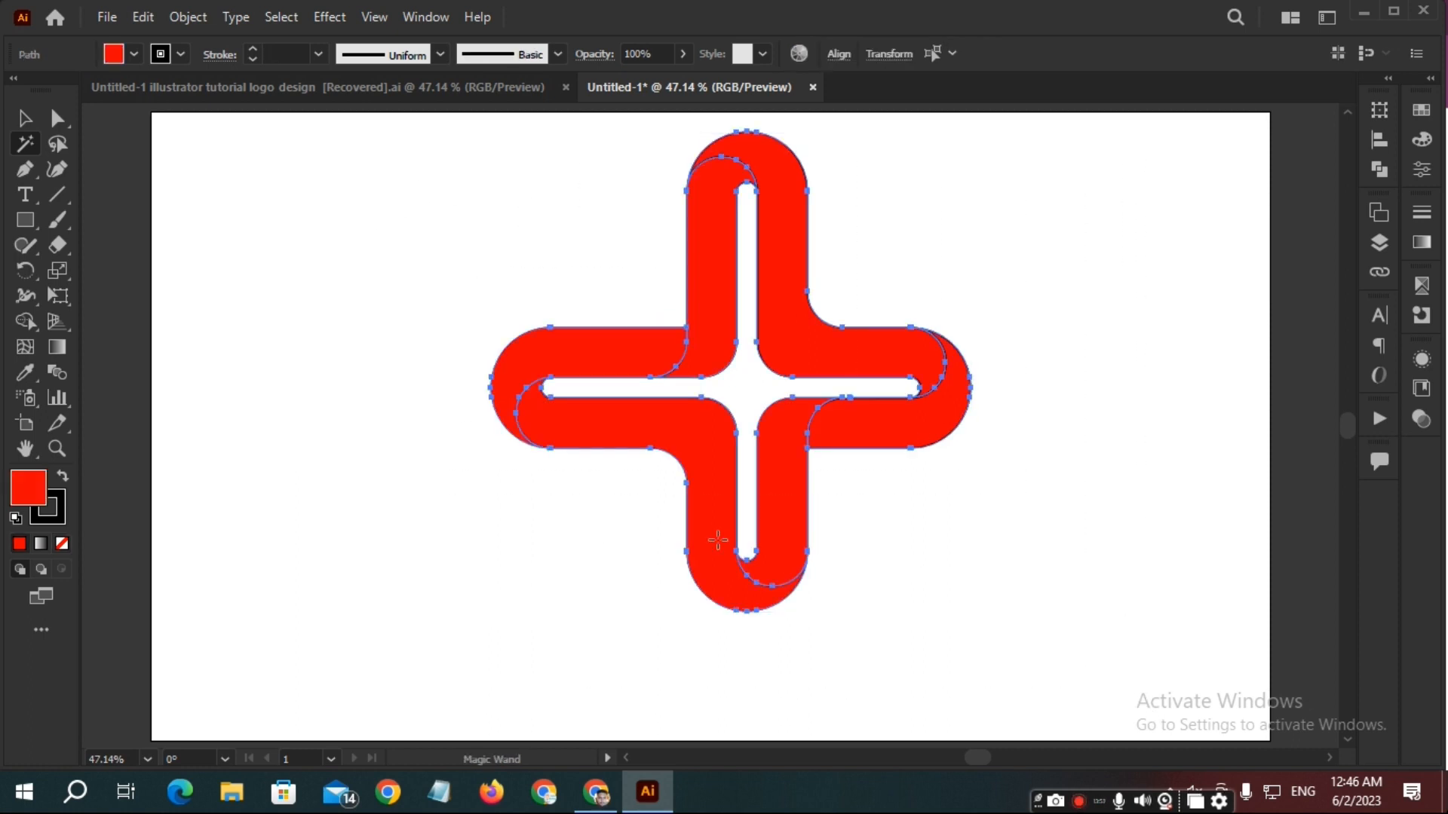
left_click(53, 505)
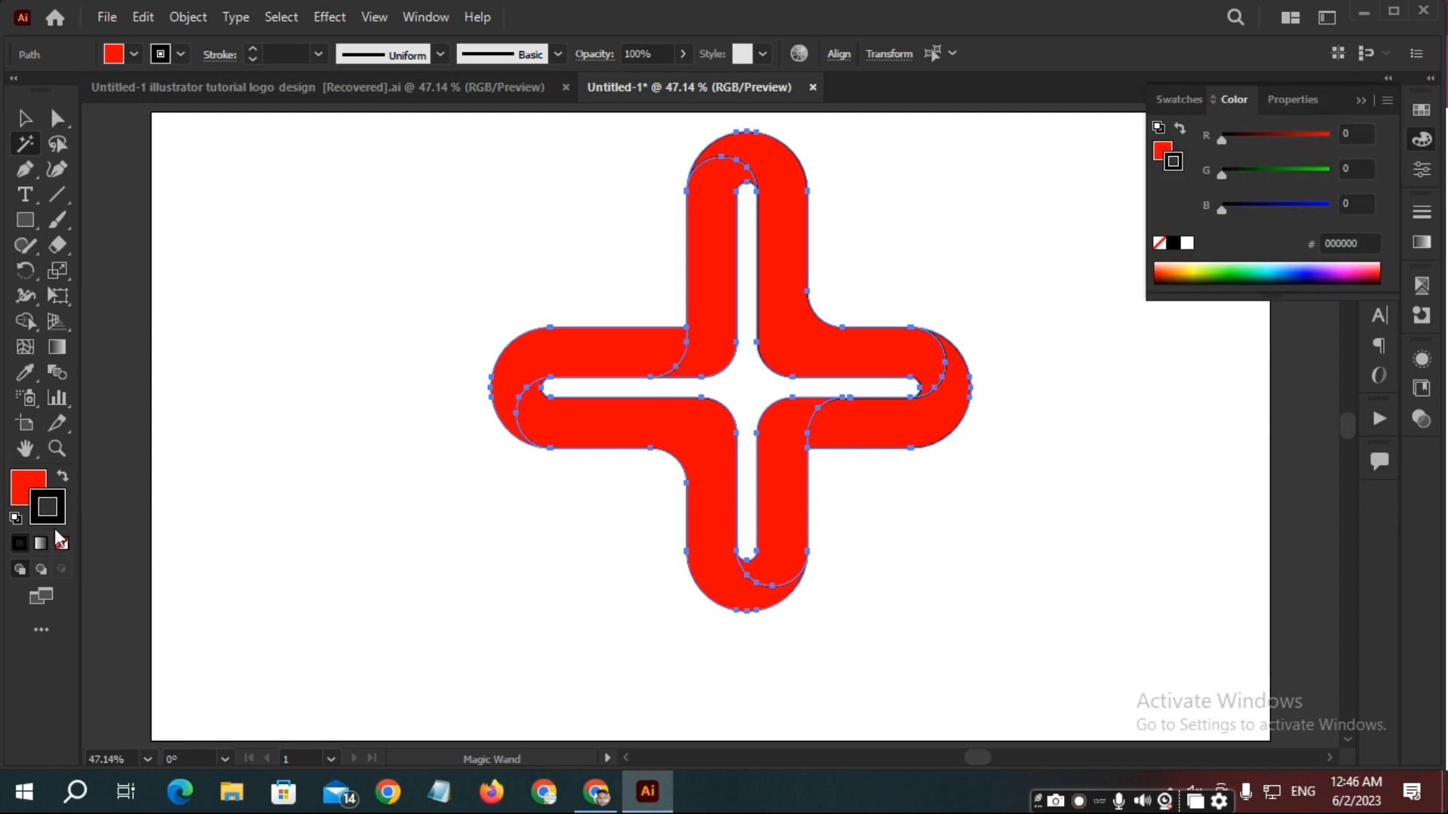
left_click(62, 543)
left_click(274, 309, "ctrl")
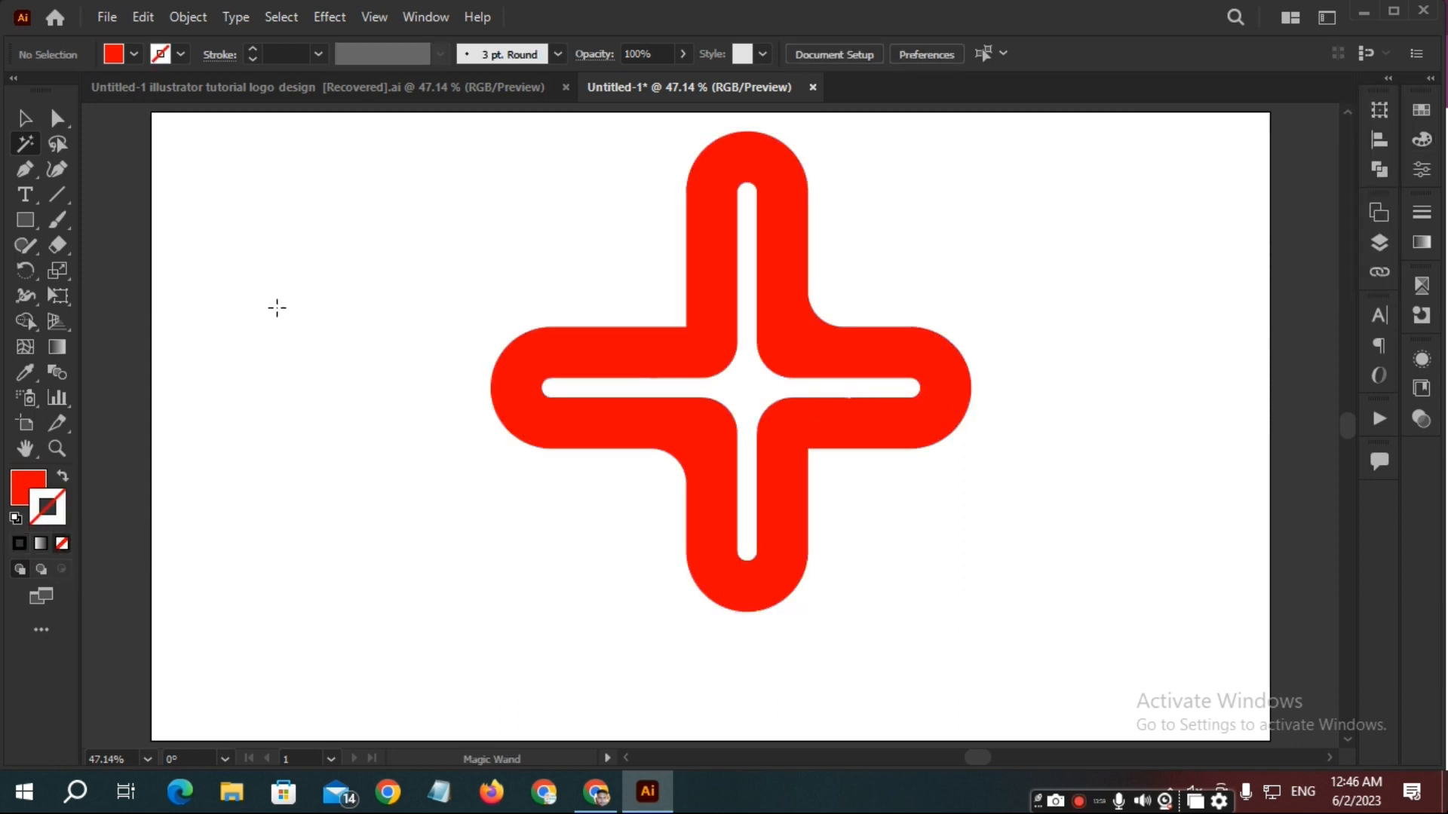
Draw a small red square near the artboard's upper-left corner and duplicate it directly below.
scroll(277, 308, "up", 1)
left_click(28, 224)
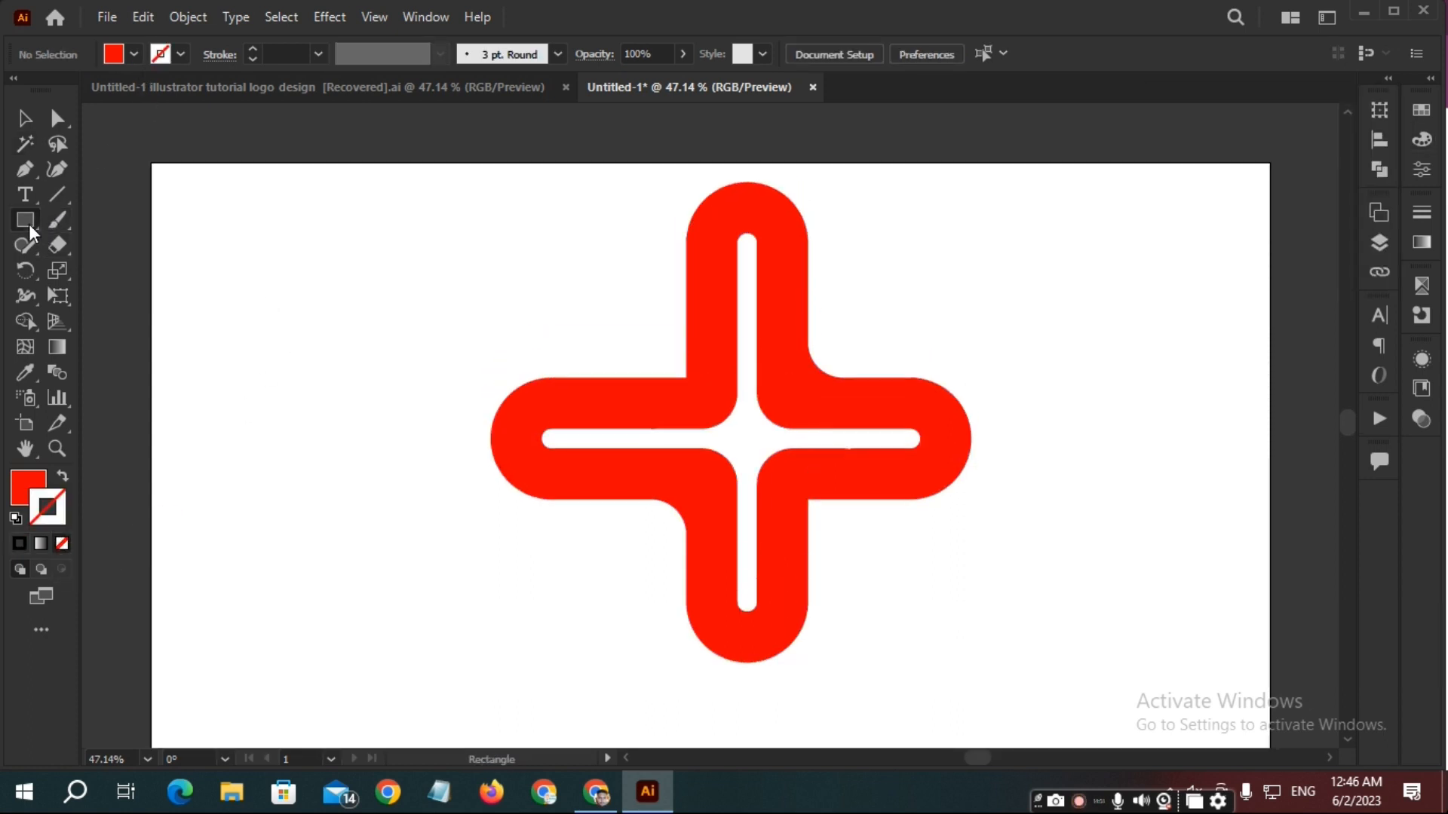
left_click(89, 223)
left_click_drag(172, 208, 273, 306)
left_click_drag(245, 273, 255, 381)
left_click(365, 265)
Fill the upper square with the White, Black gradient preset.
left_click(219, 249)
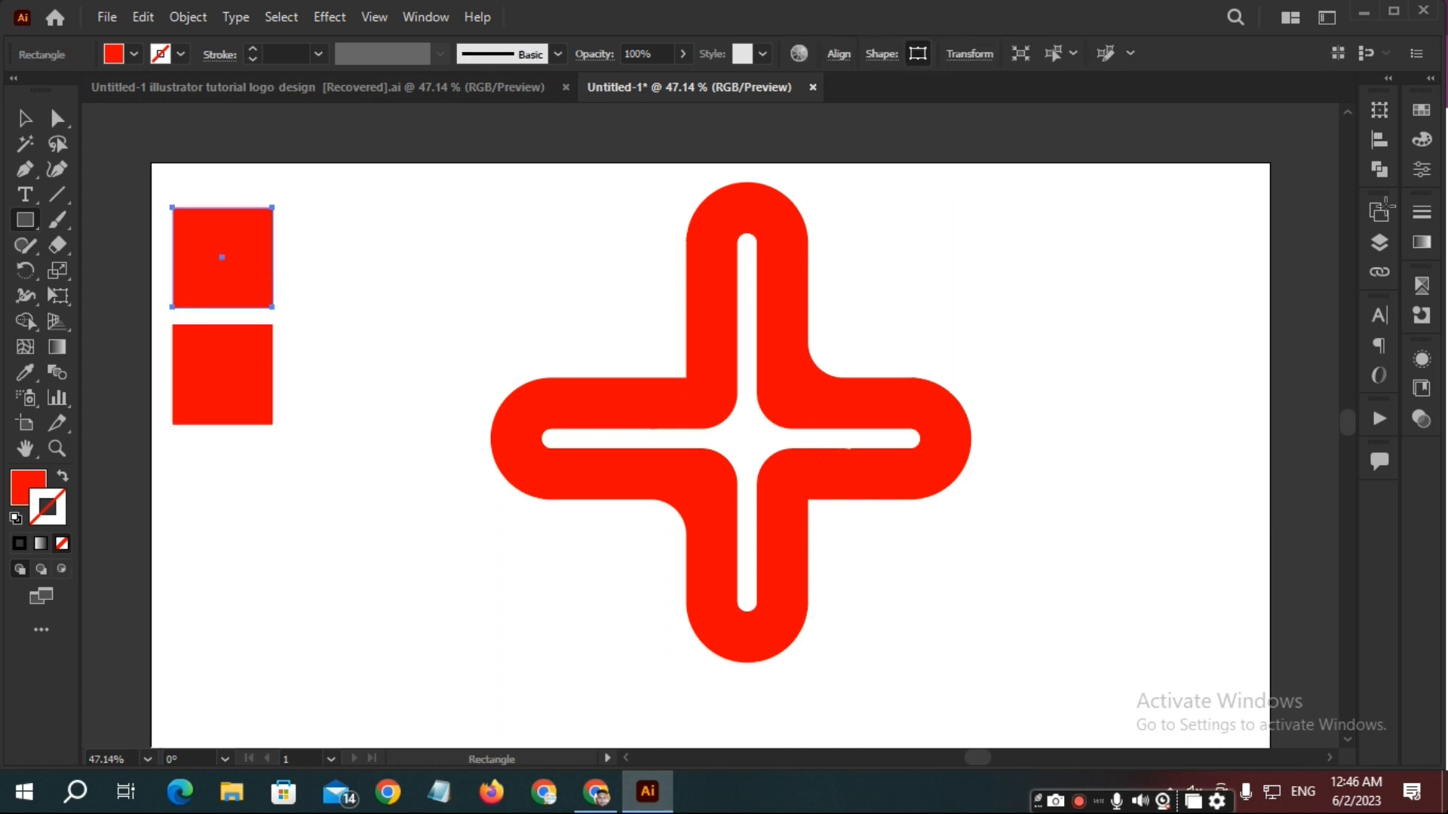
left_click(1422, 243)
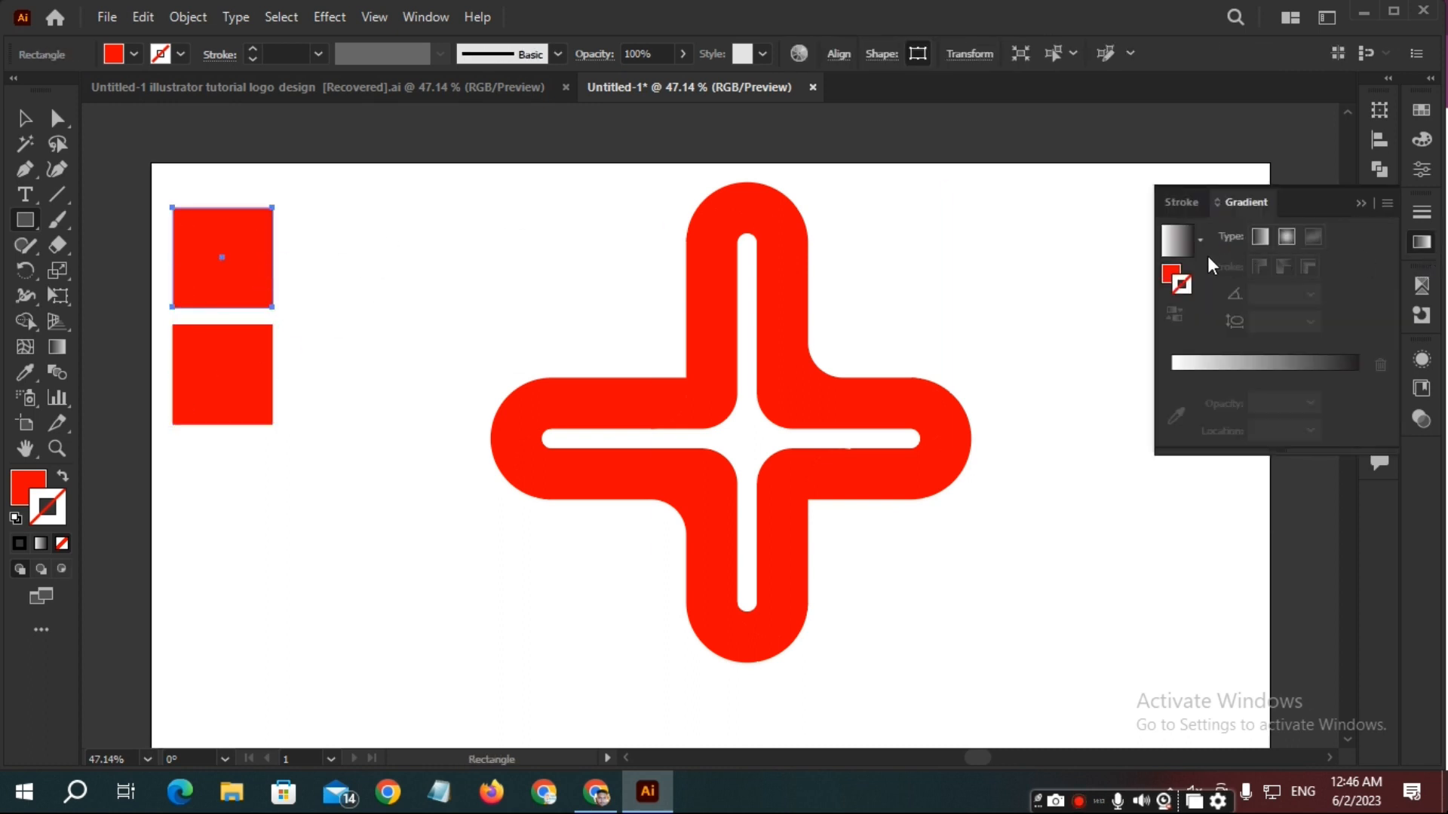
left_click(1171, 274)
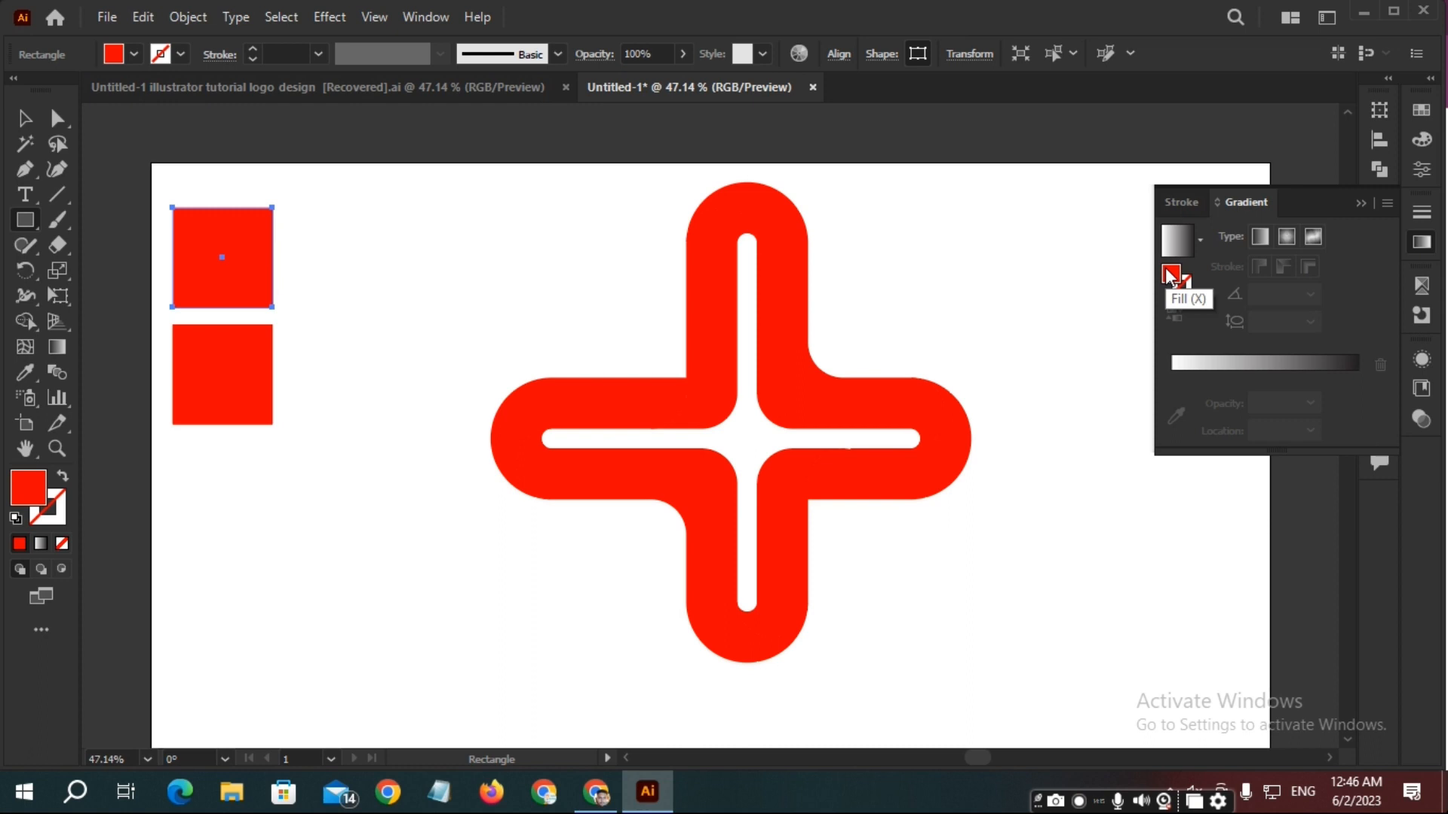
left_click(1200, 242)
scroll(1134, 281, "up", 1)
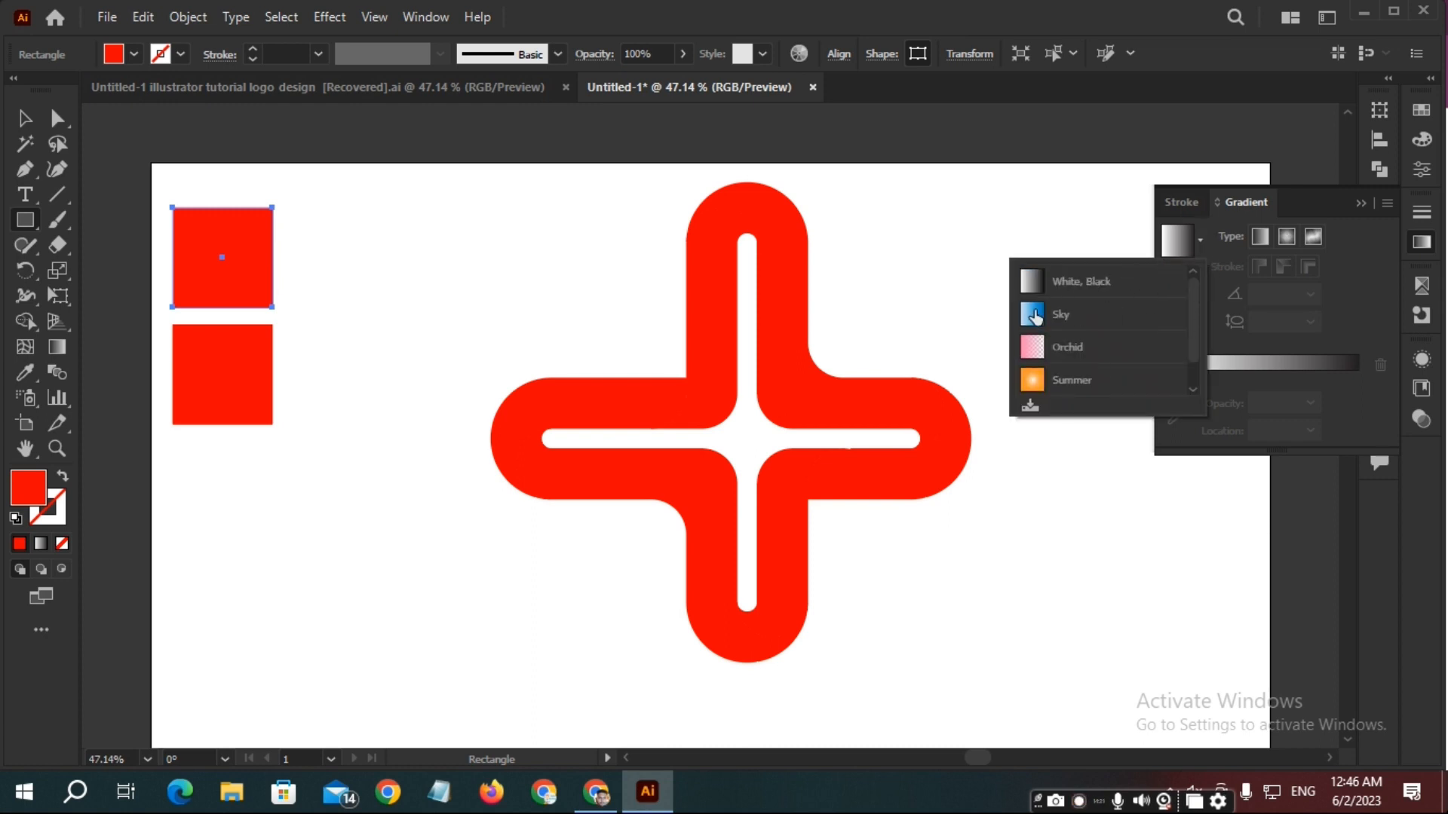
left_click(1071, 286)
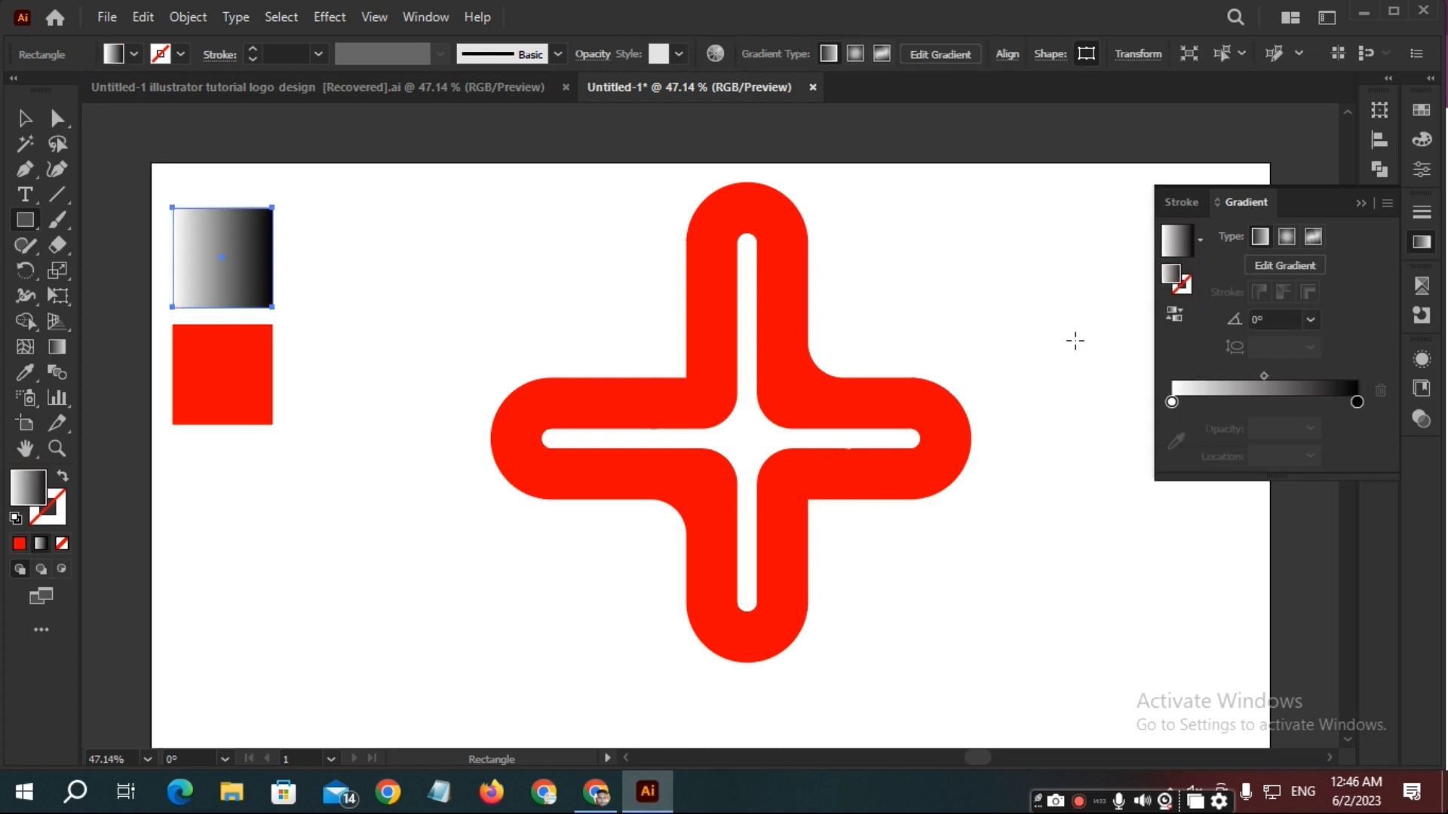
left_click(1356, 403)
double_click(1357, 402)
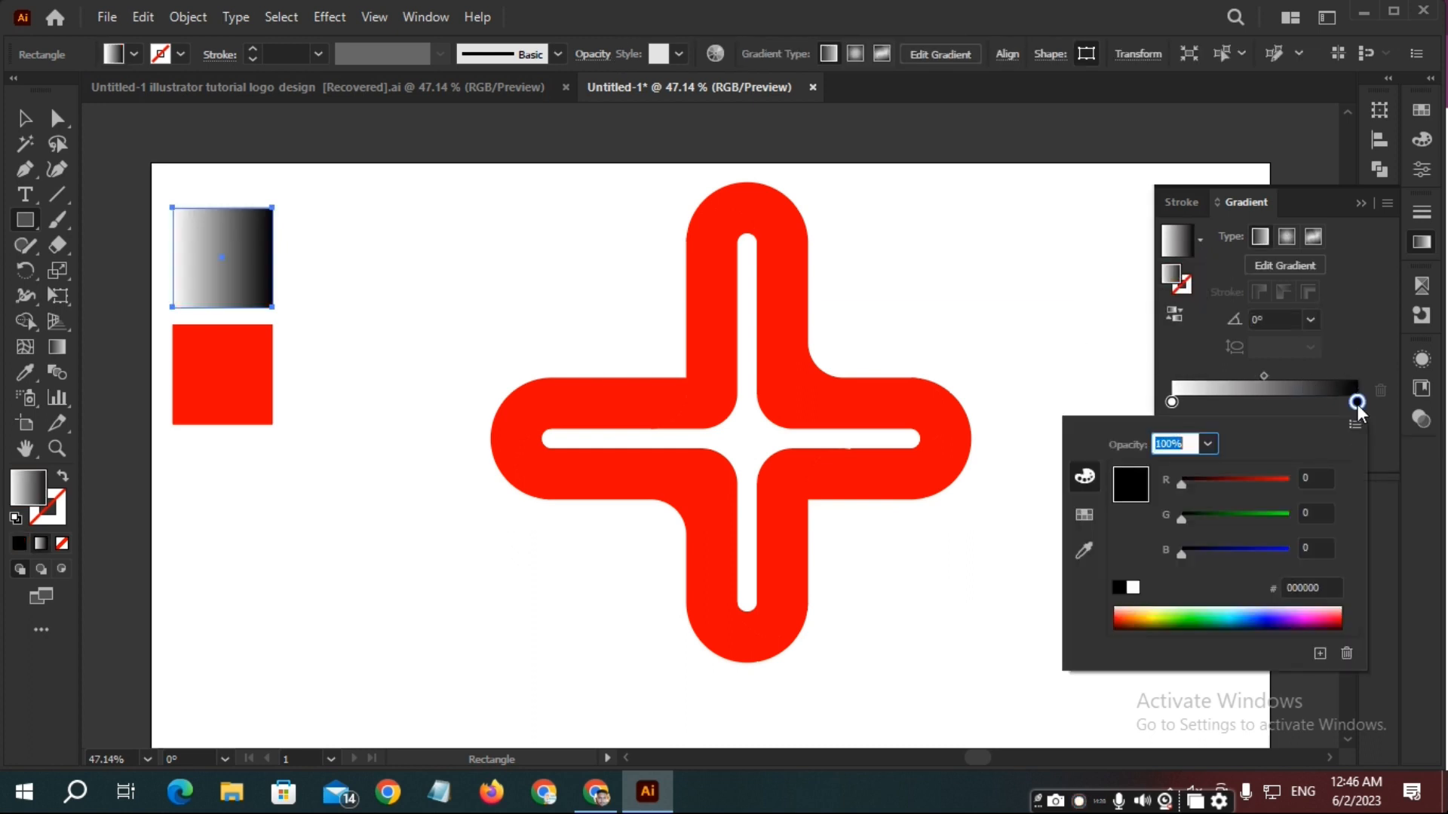
left_click(1089, 517)
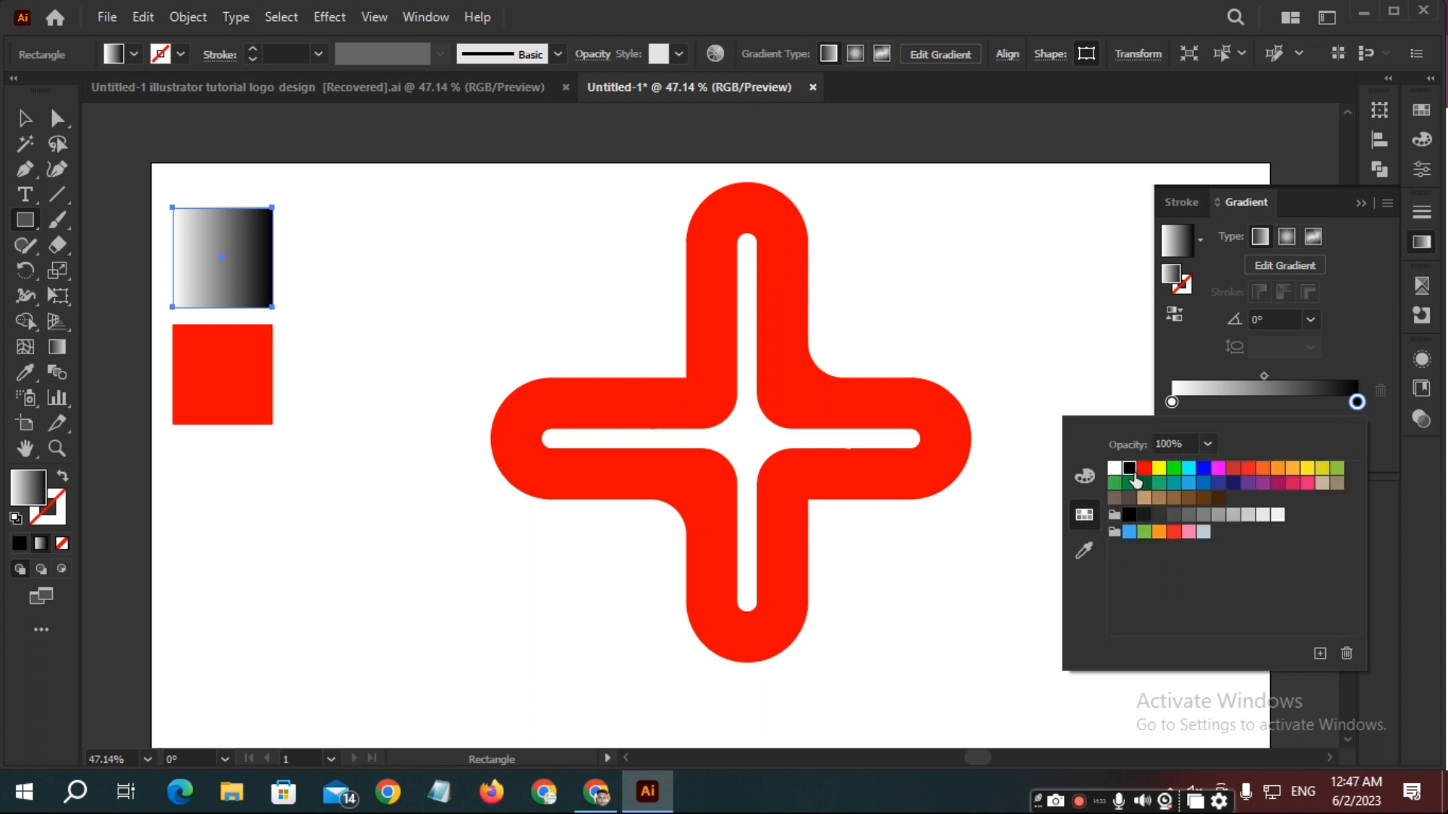
left_click(1241, 412)
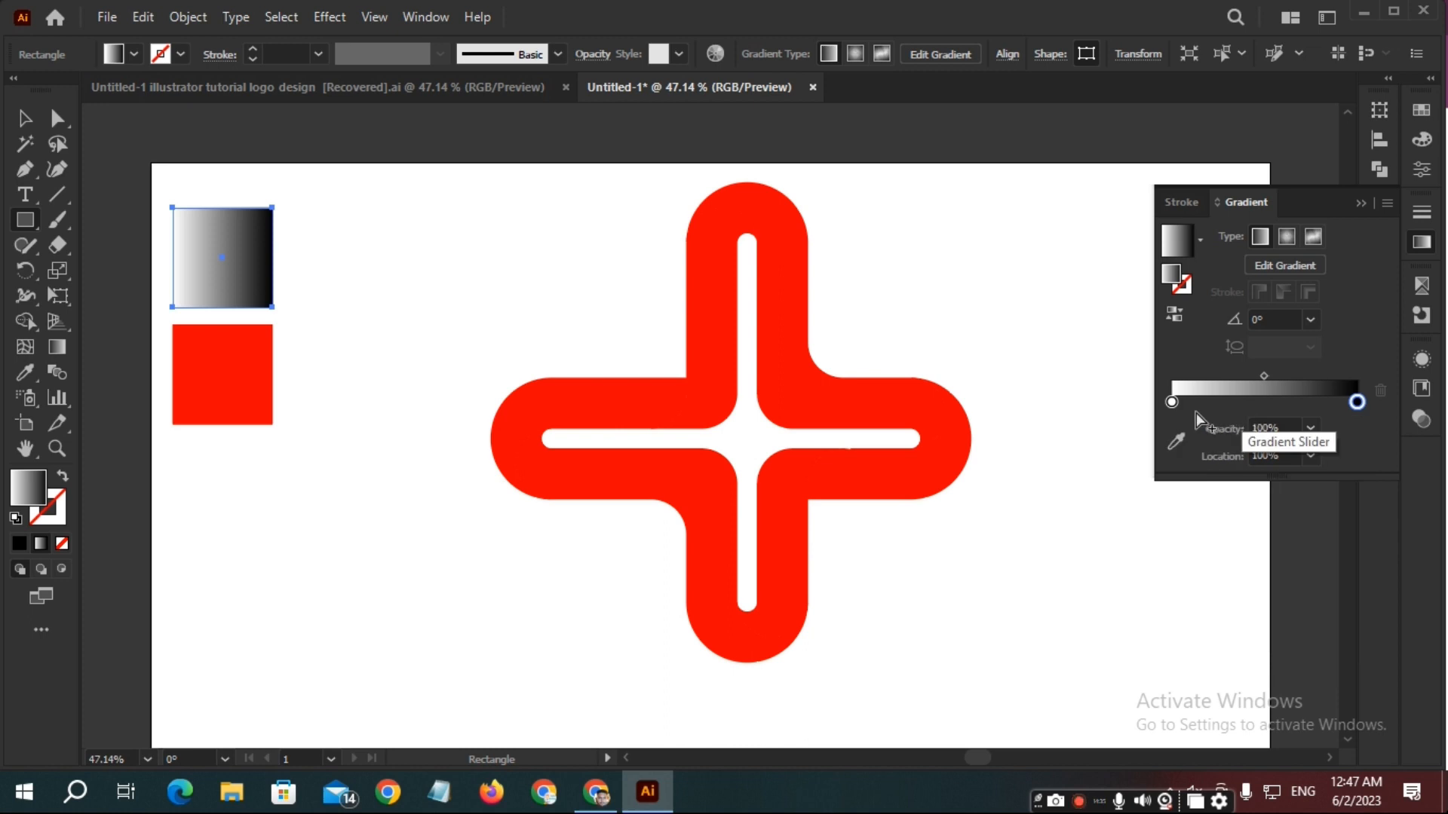
Set the starting colour stop of the upper square's gradient to RGB Cyan.
left_click(1170, 401)
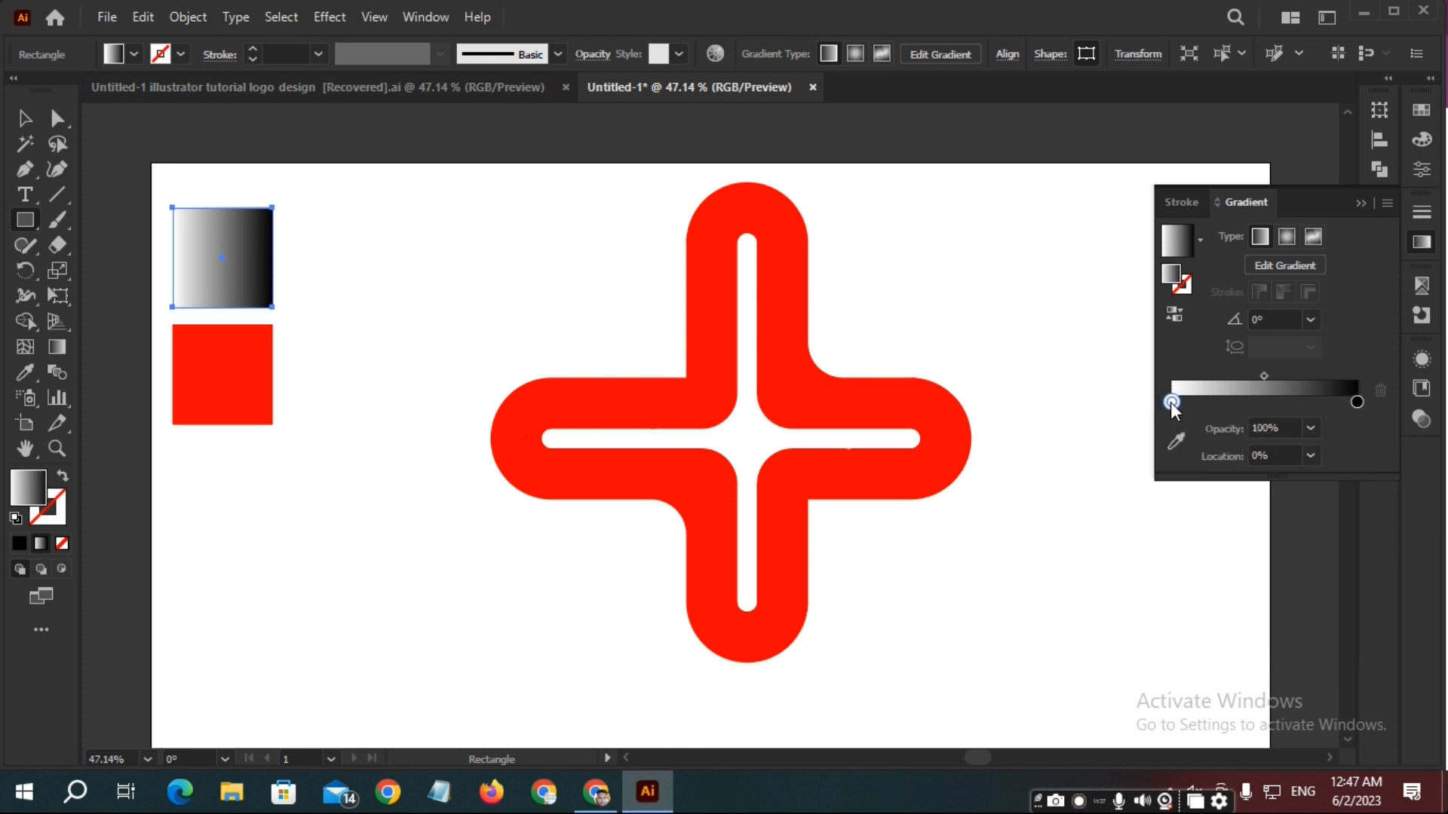
double_click(1170, 401)
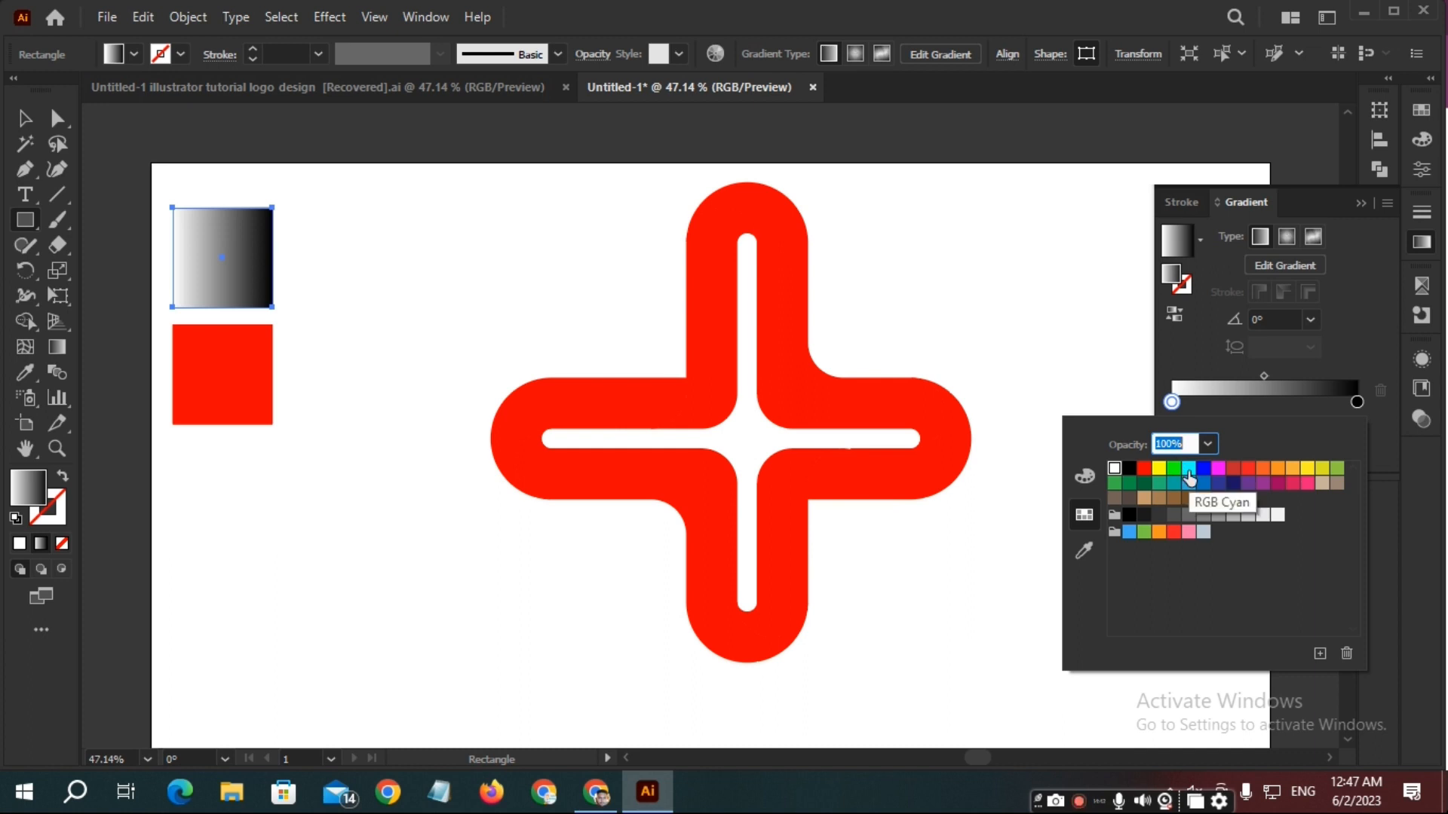
left_click(1189, 471)
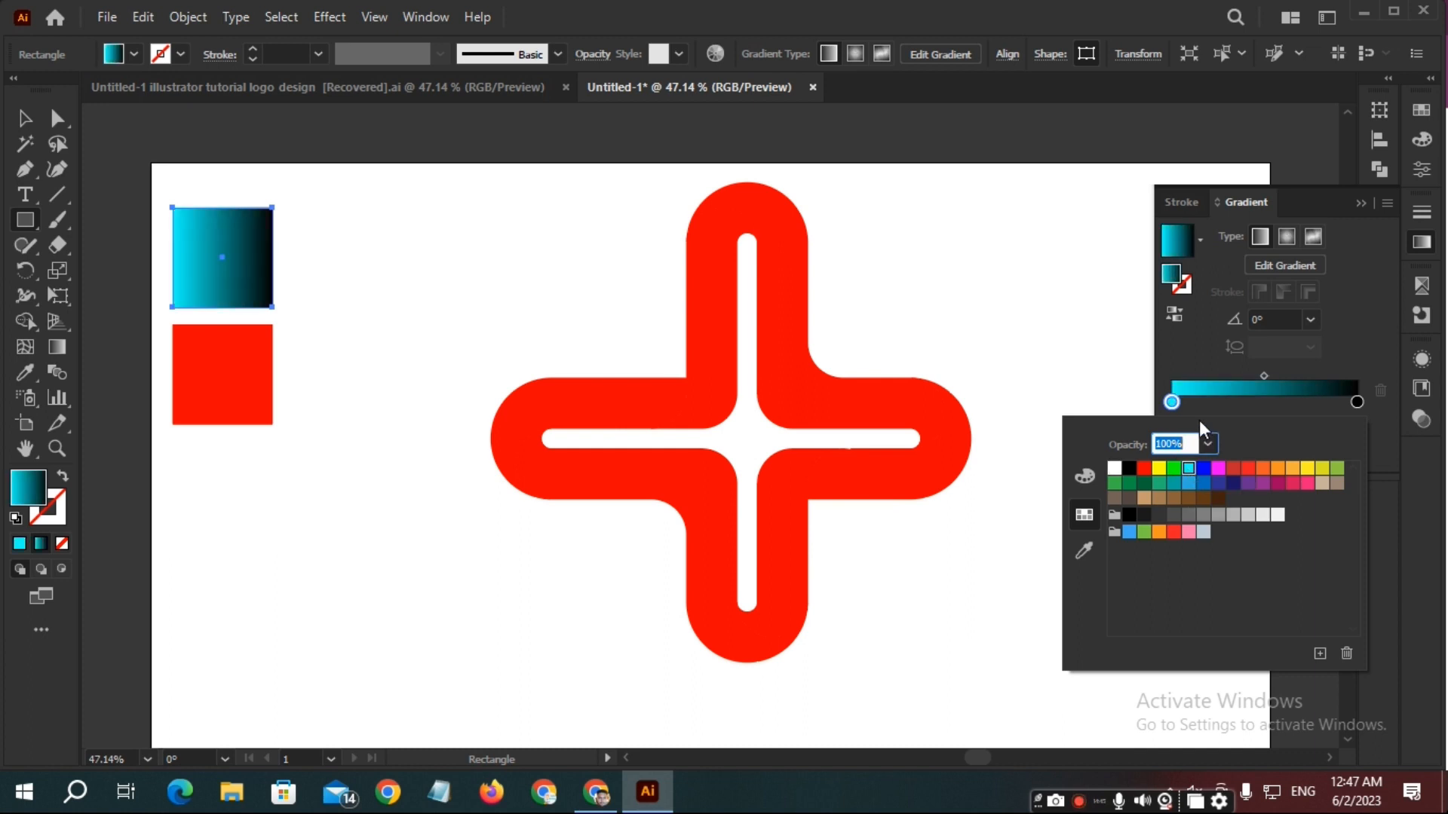
left_click(1227, 414)
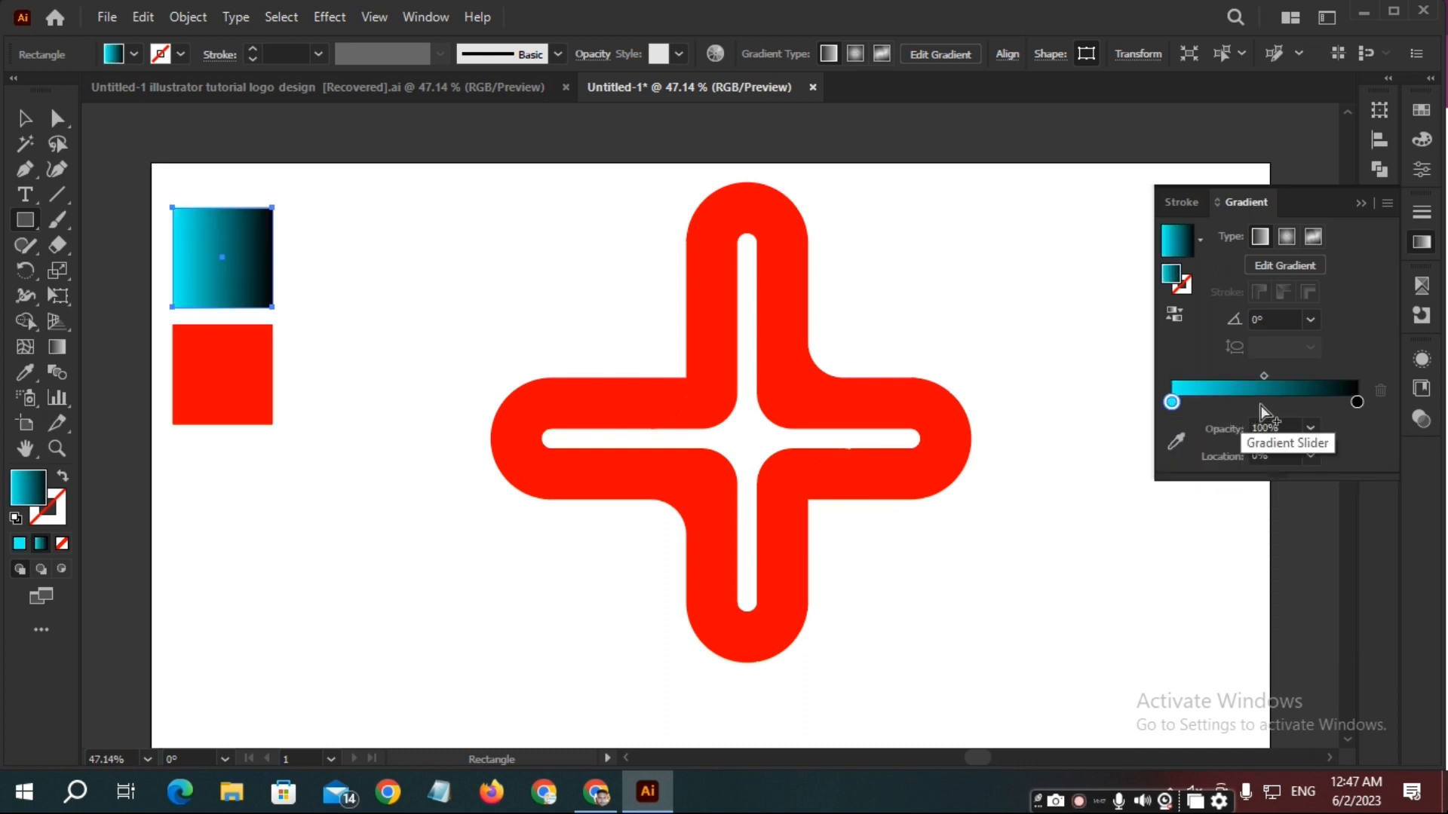
Add a middle colour stop to the upper square's gradient and set its colour to RGB 80, 190, 255.
left_click(1260, 403)
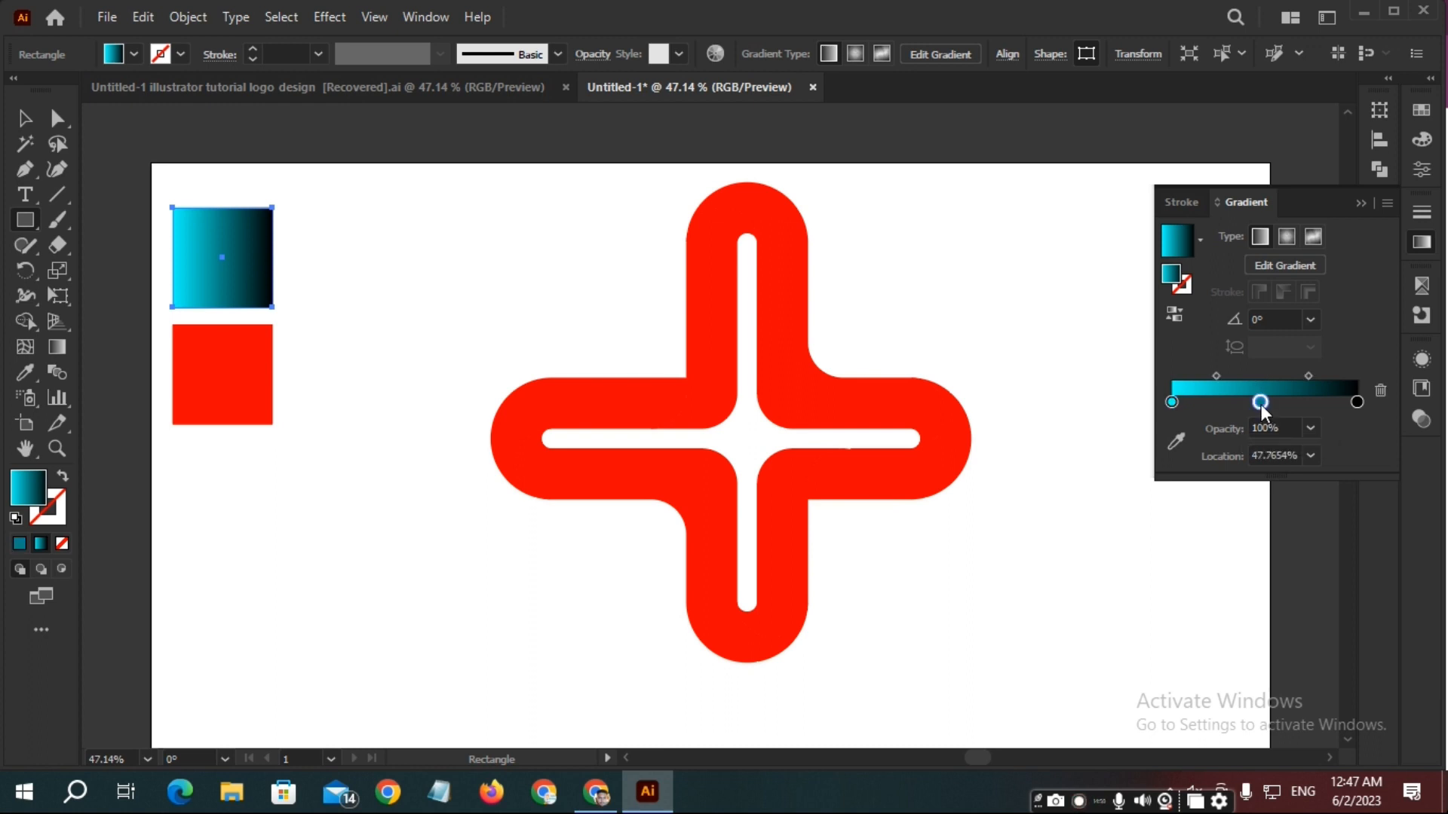
double_click(1260, 402)
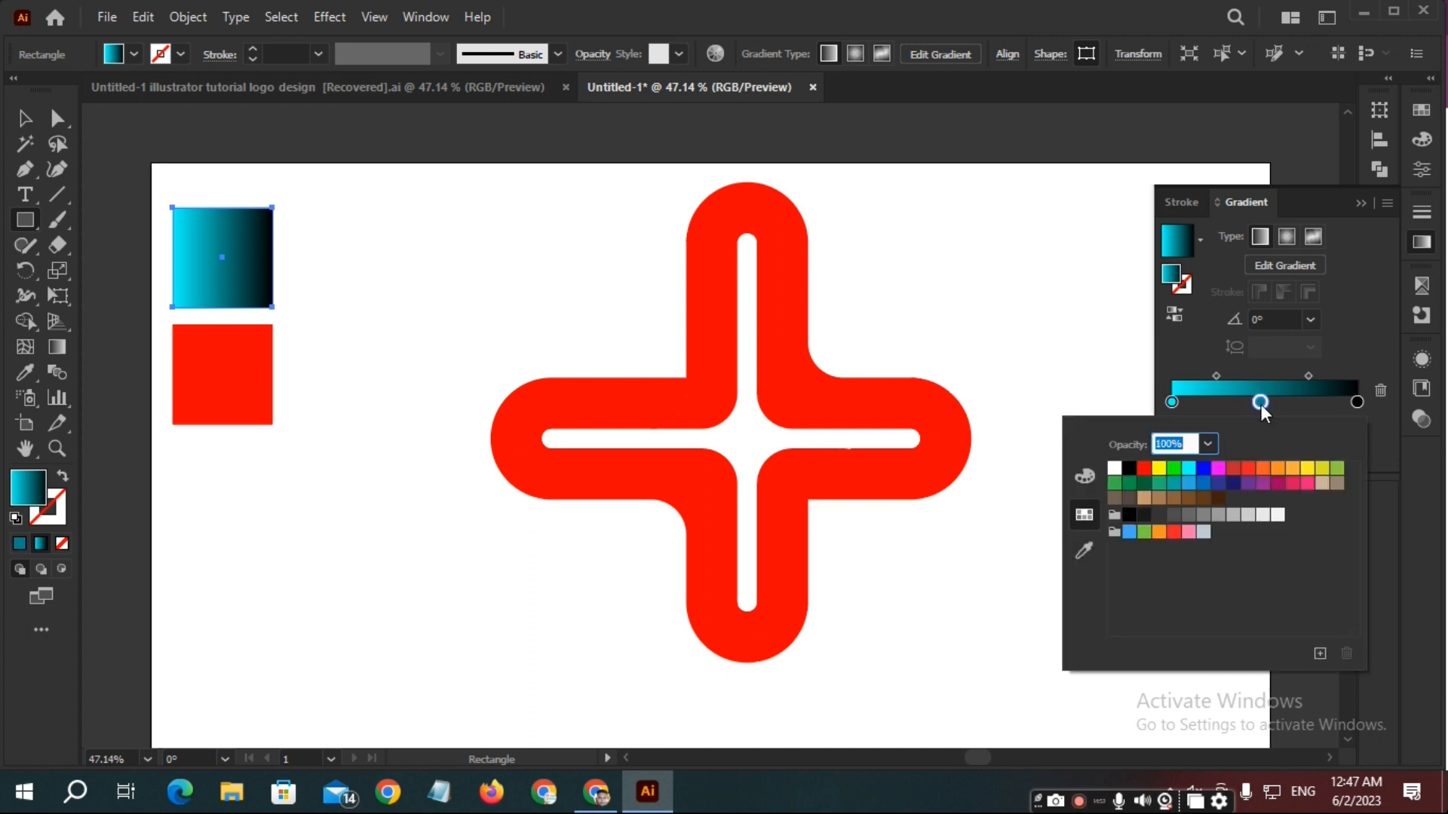
left_click(1088, 477)
left_click(1316, 479)
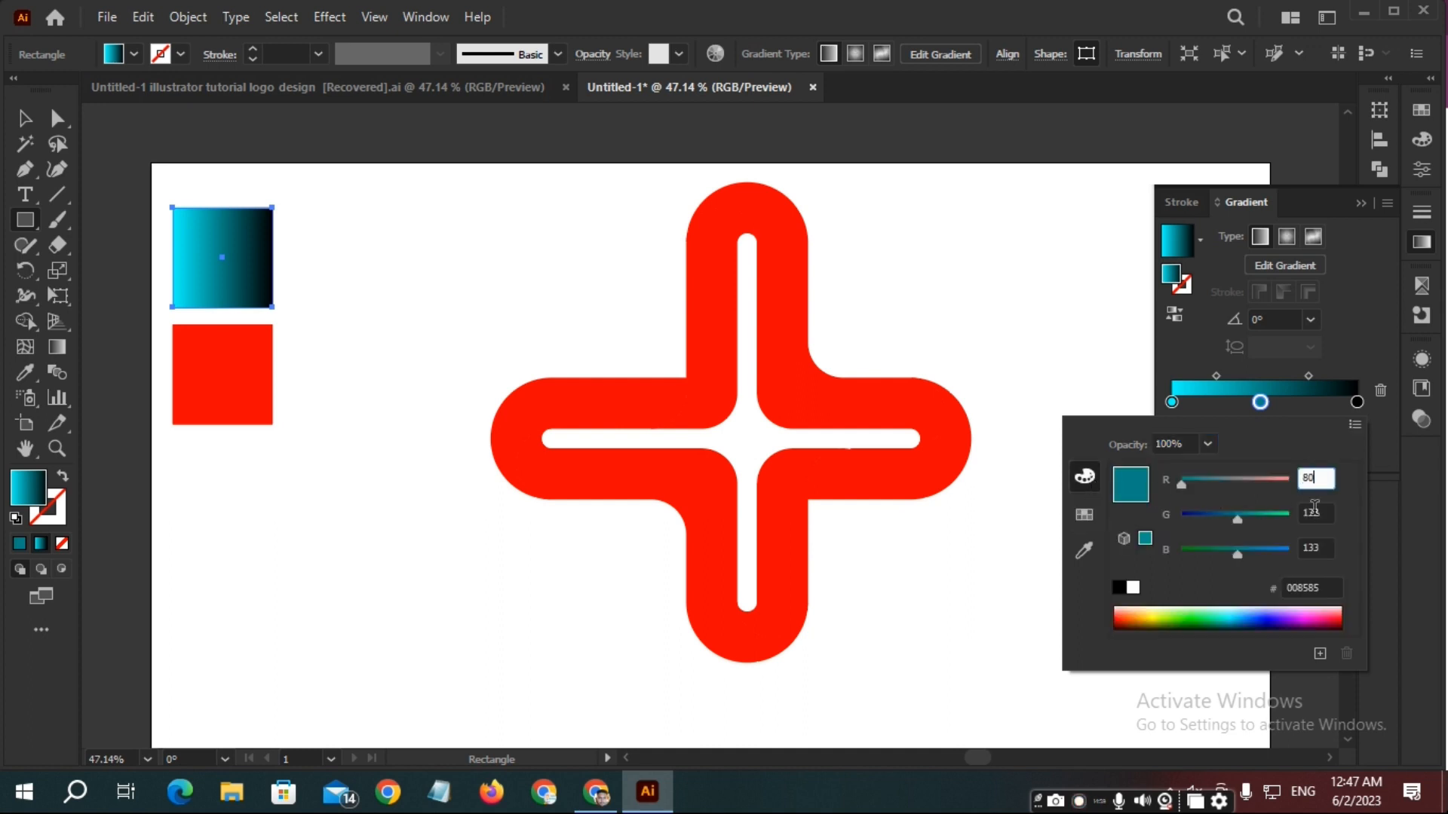
type("80")
left_click(1314, 511)
type("190")
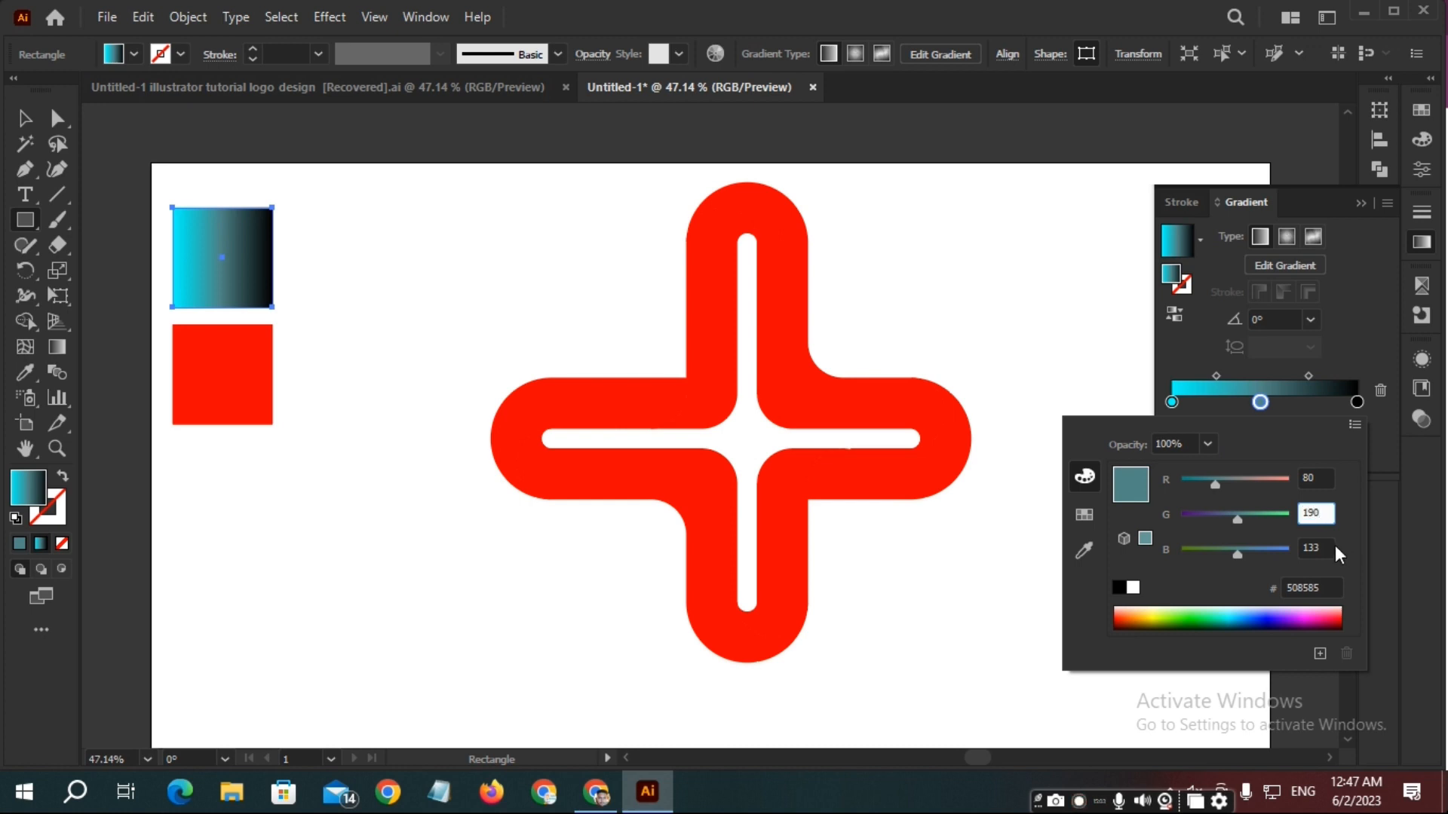
left_click(1316, 546)
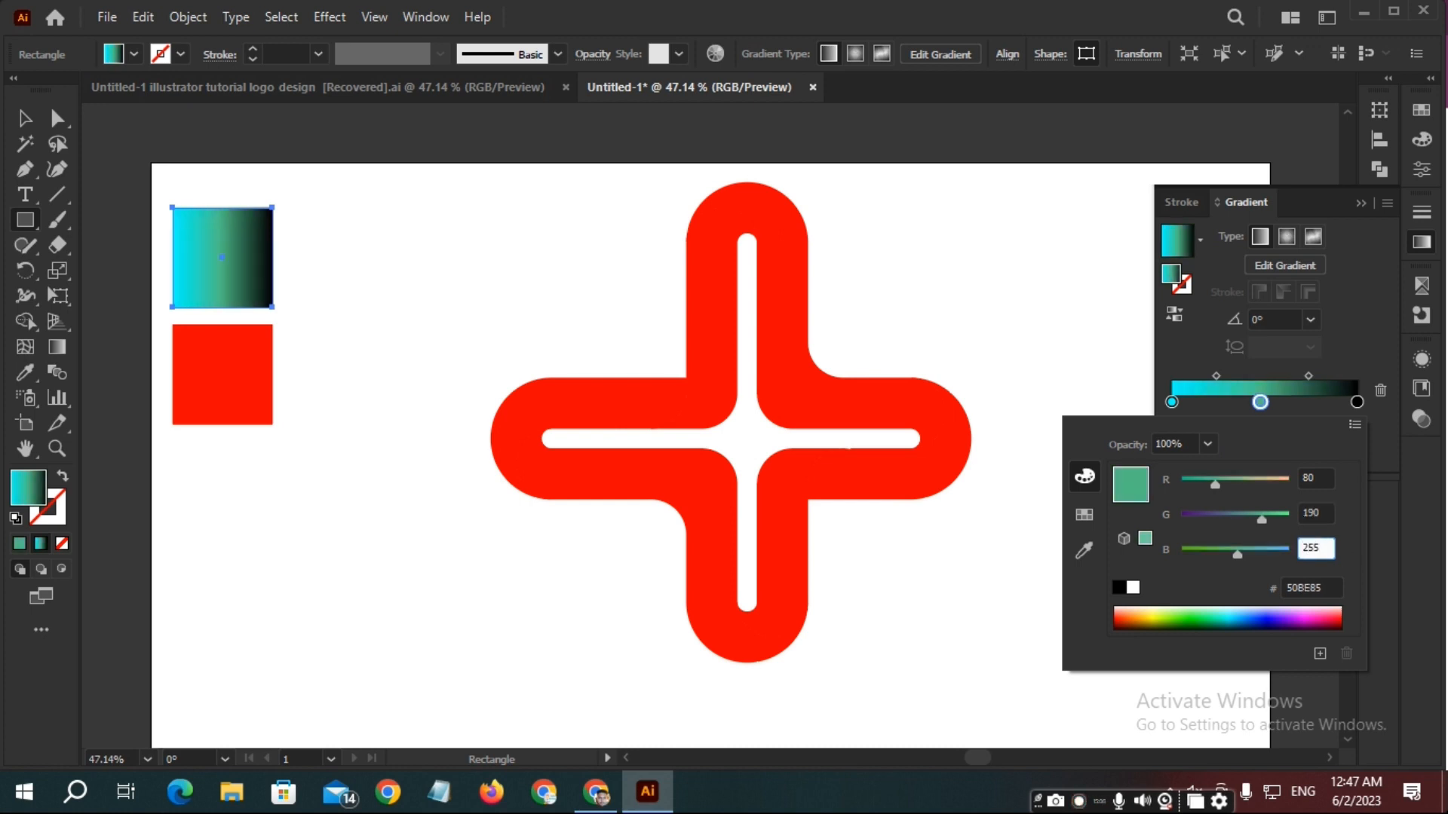
left_click(1308, 479)
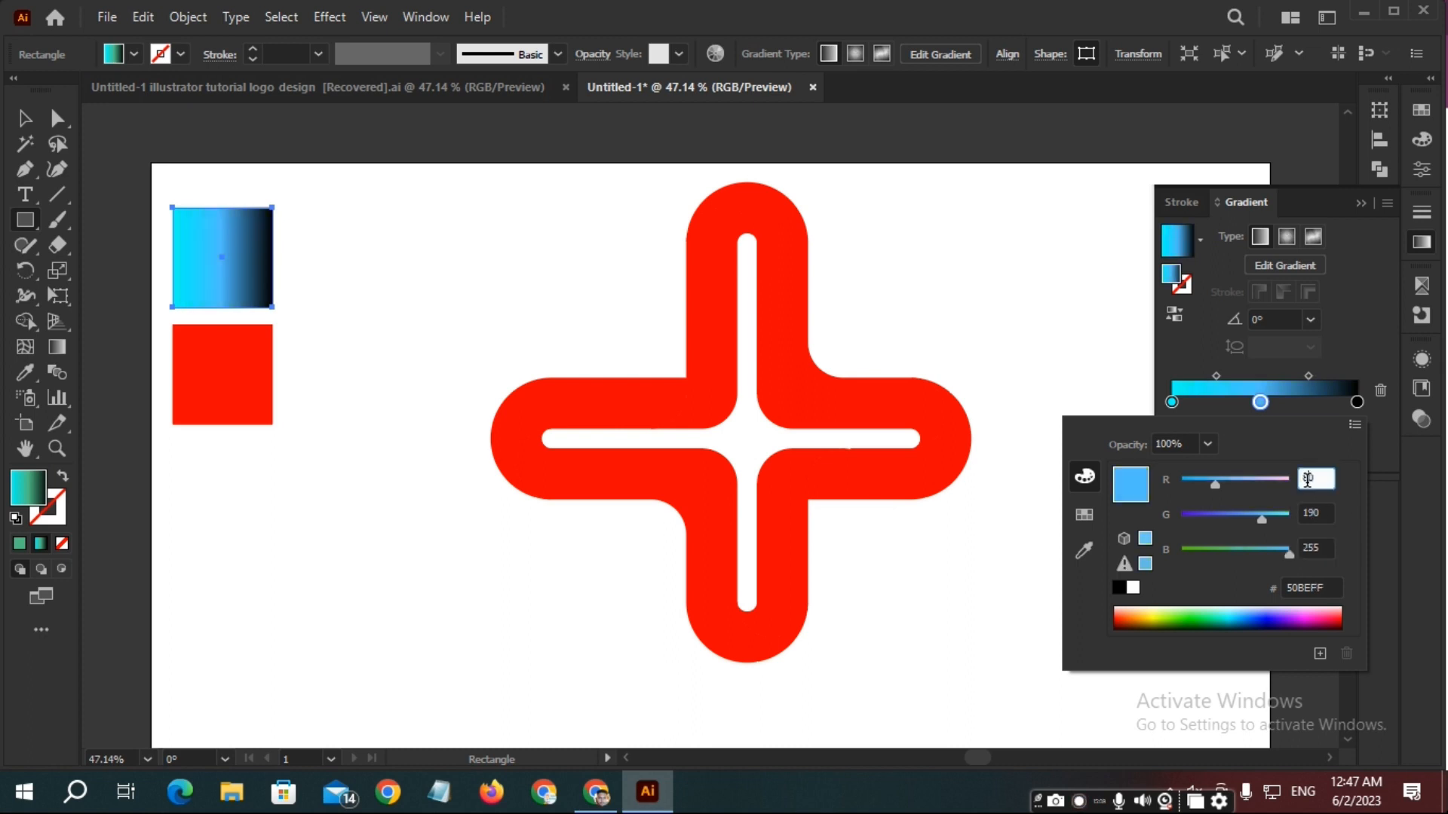
left_click(1251, 363)
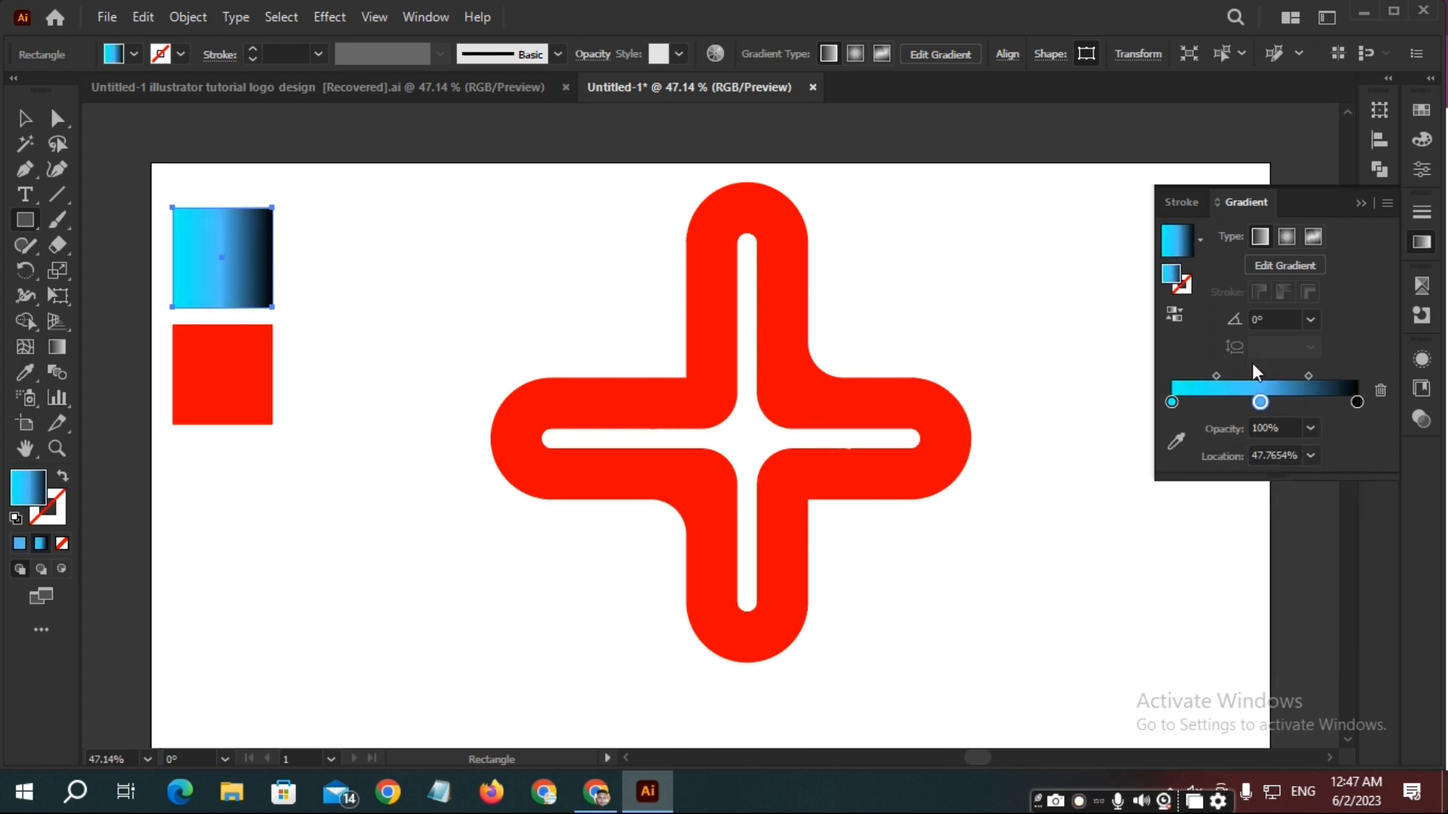
Place the upper square's middle gradient stop at 50% and deselect the square.
left_click(1310, 456)
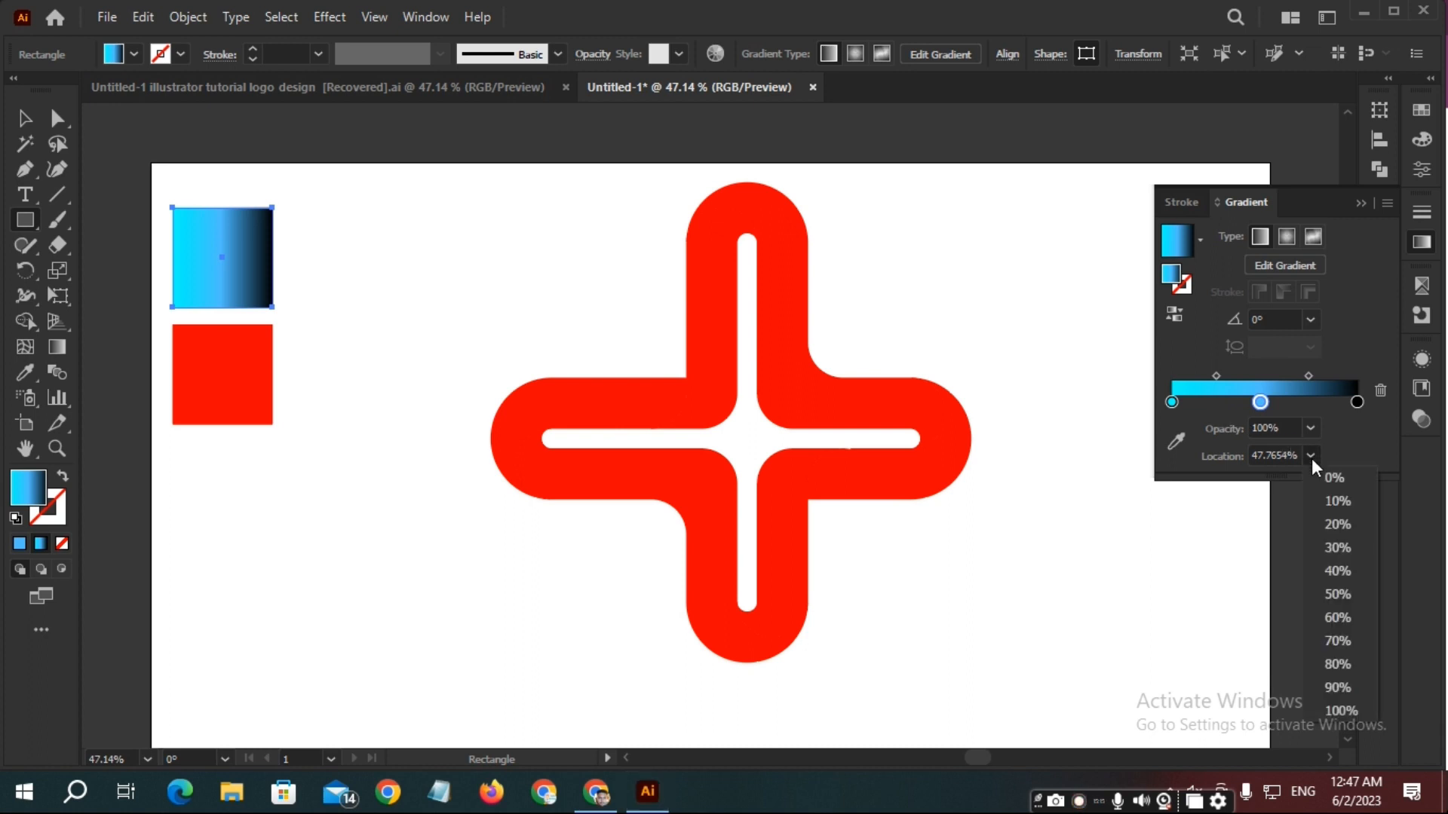
left_click(1343, 588)
left_click(1229, 588, "ctrl")
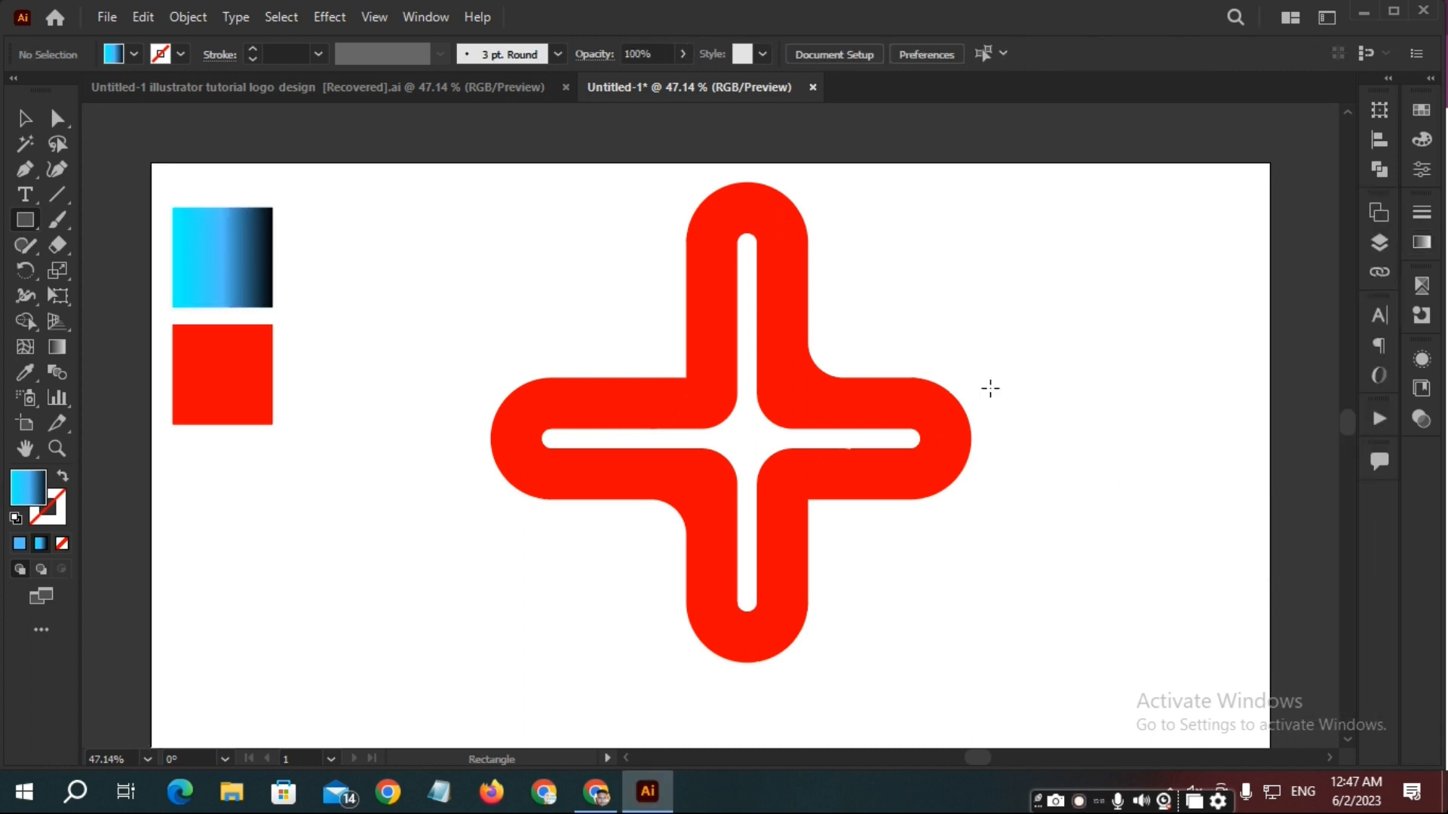
Copy the upper square's gradient onto the red square below it with the Eyedropper.
left_click(205, 383, "ctrl")
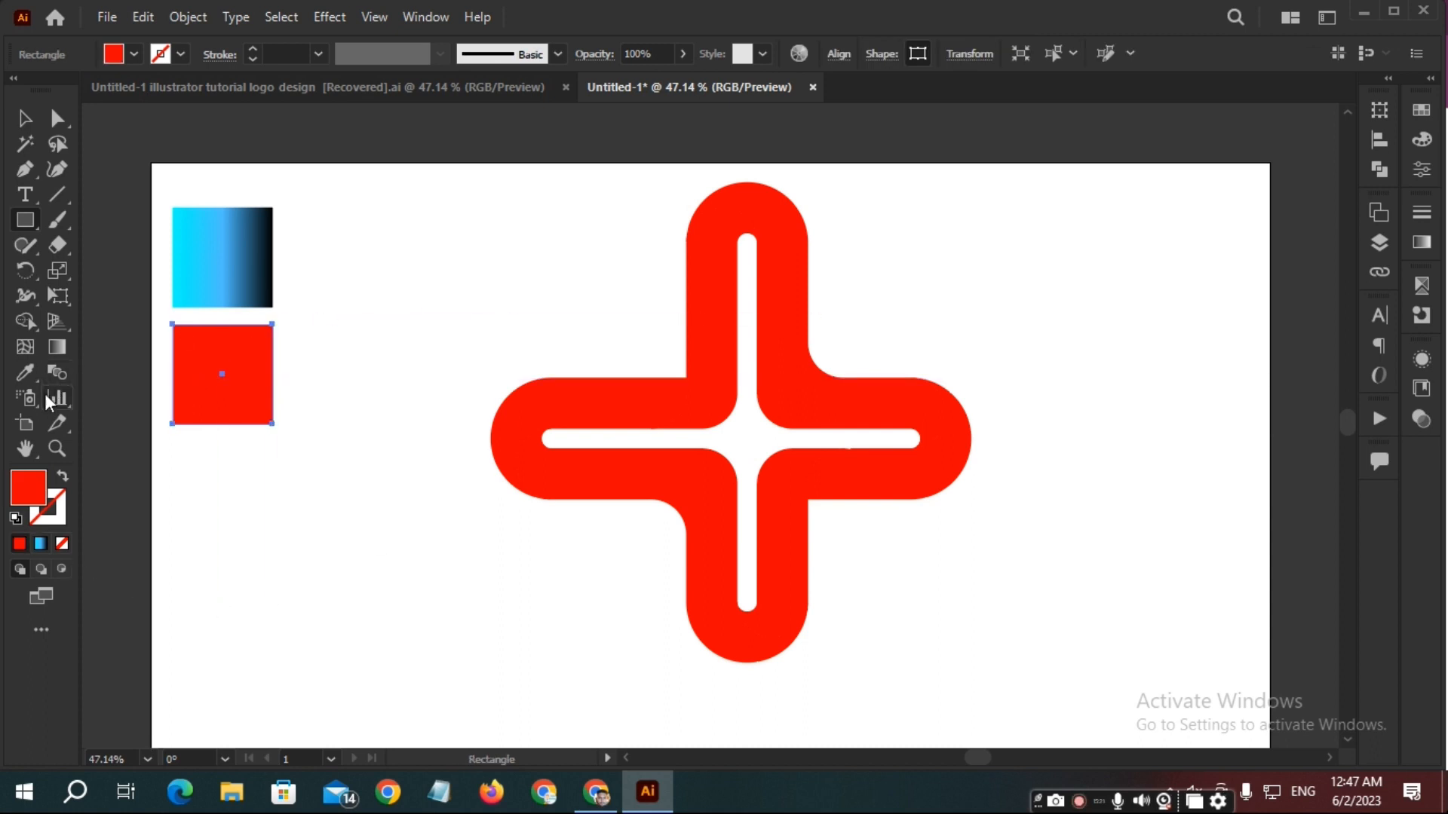
left_click(32, 372)
left_click(227, 245)
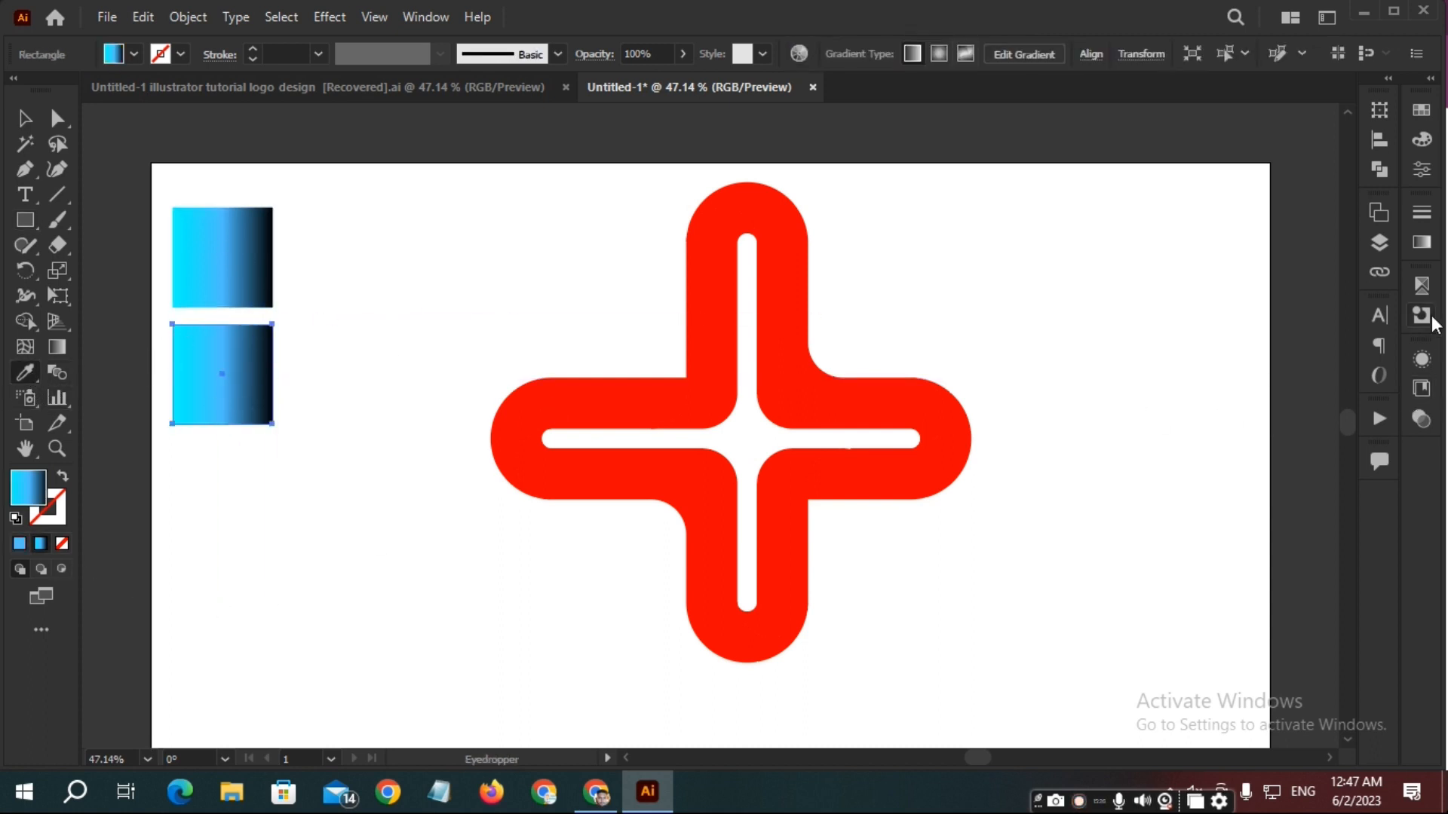
Delete the cyan stop from the lower square's gradient and move its blue stop to 0%.
left_click(1419, 243)
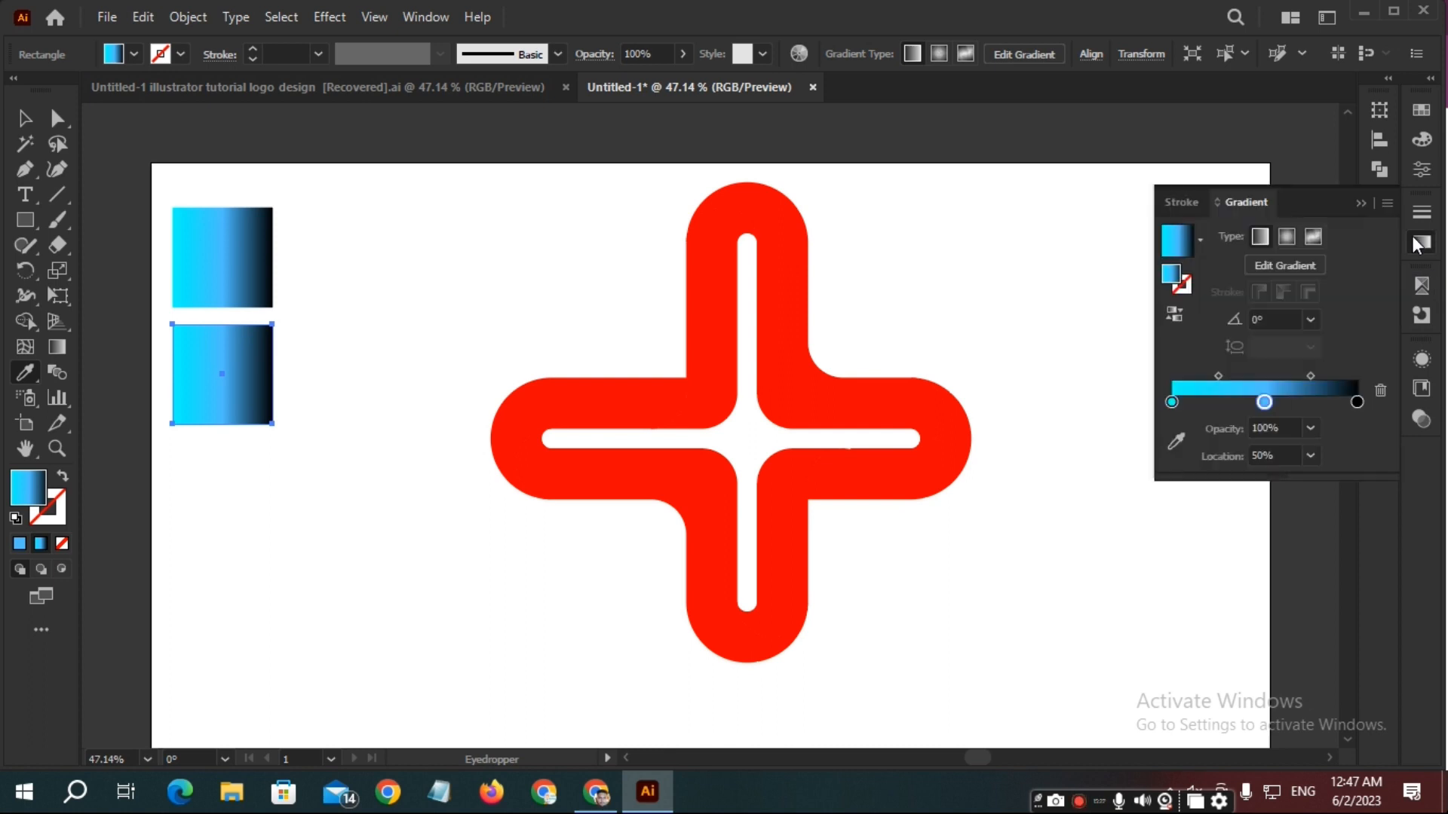
left_click(1173, 401)
left_click(1379, 390)
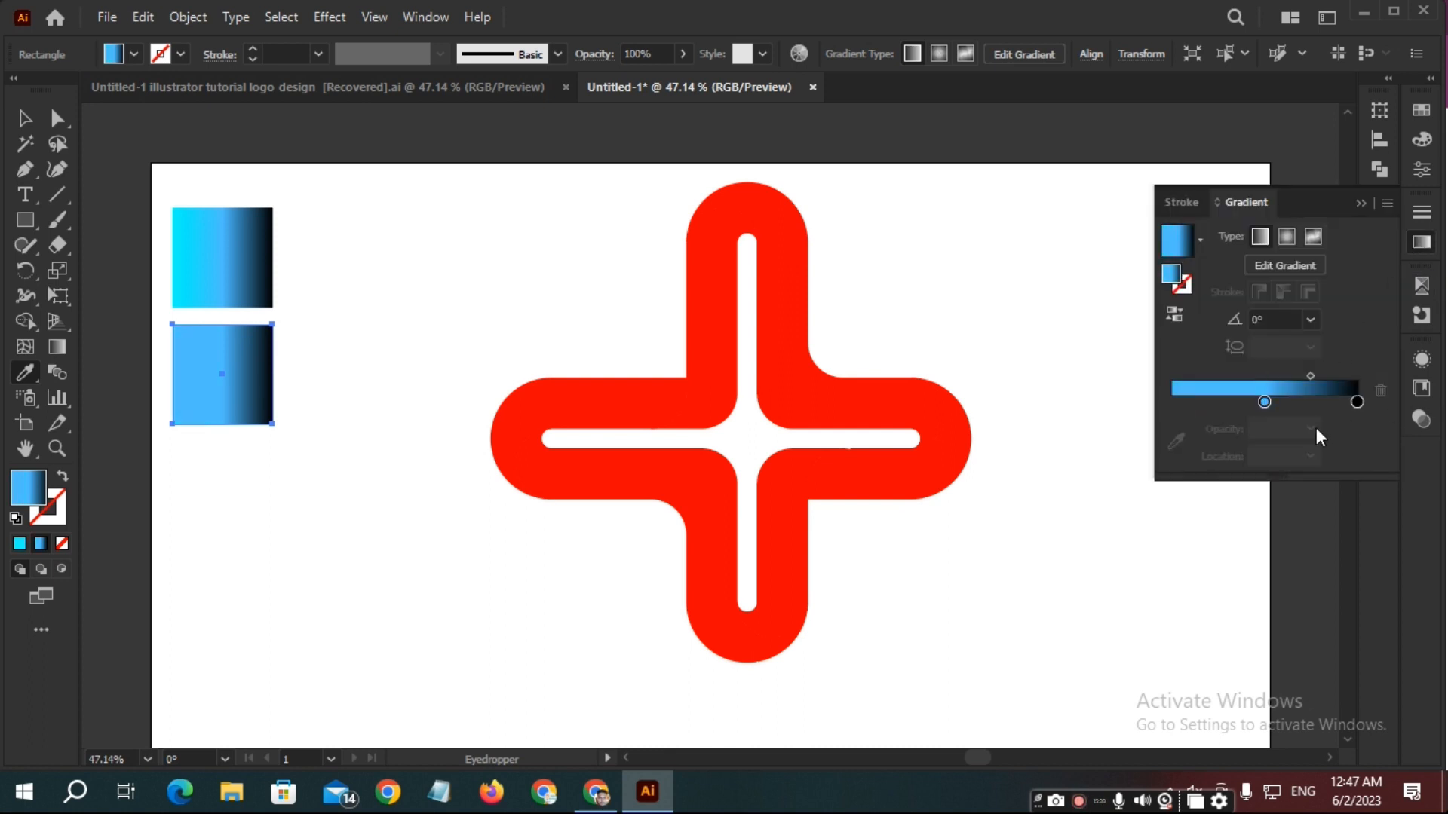
left_click(1265, 401)
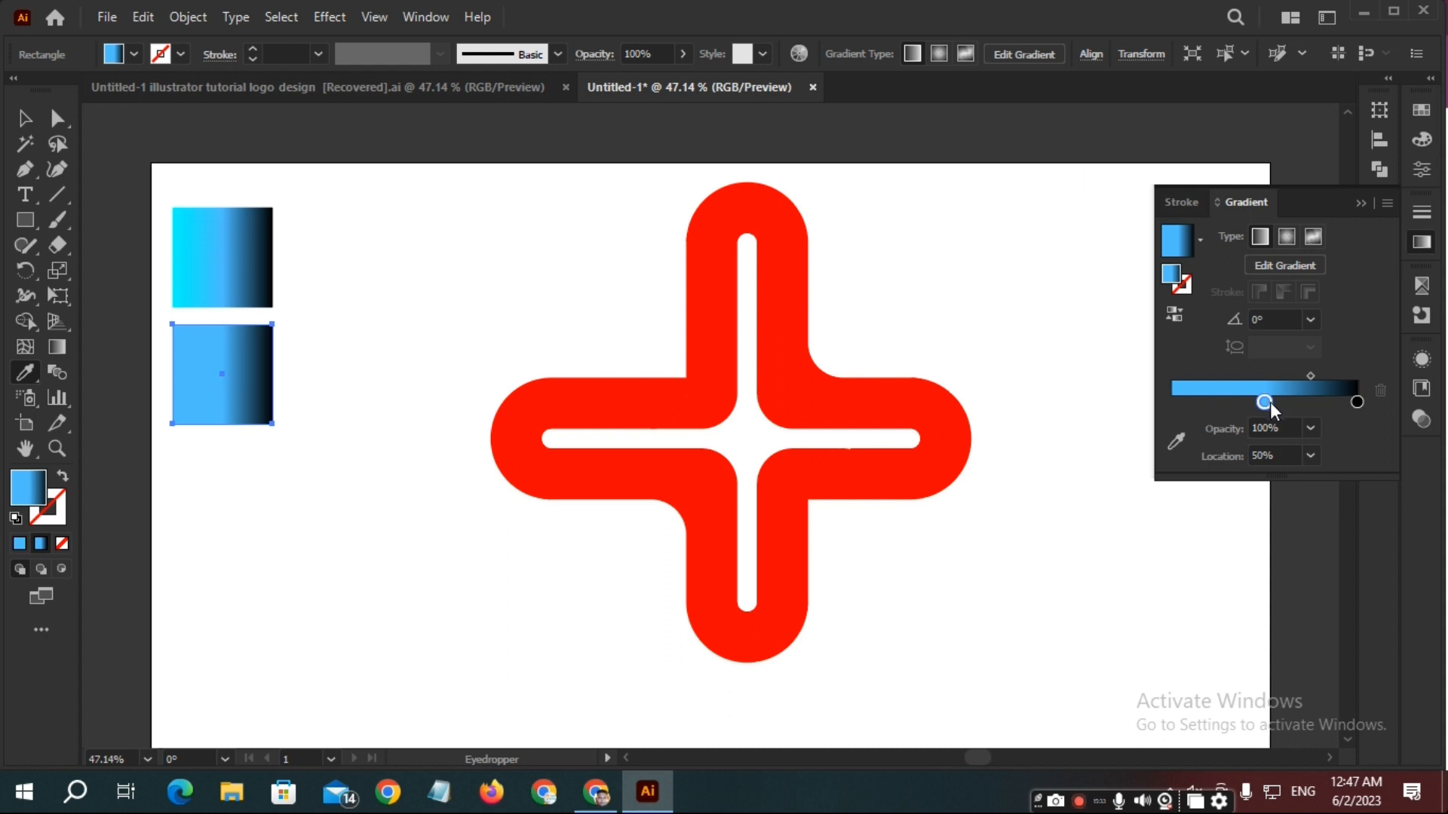
left_click(1310, 456)
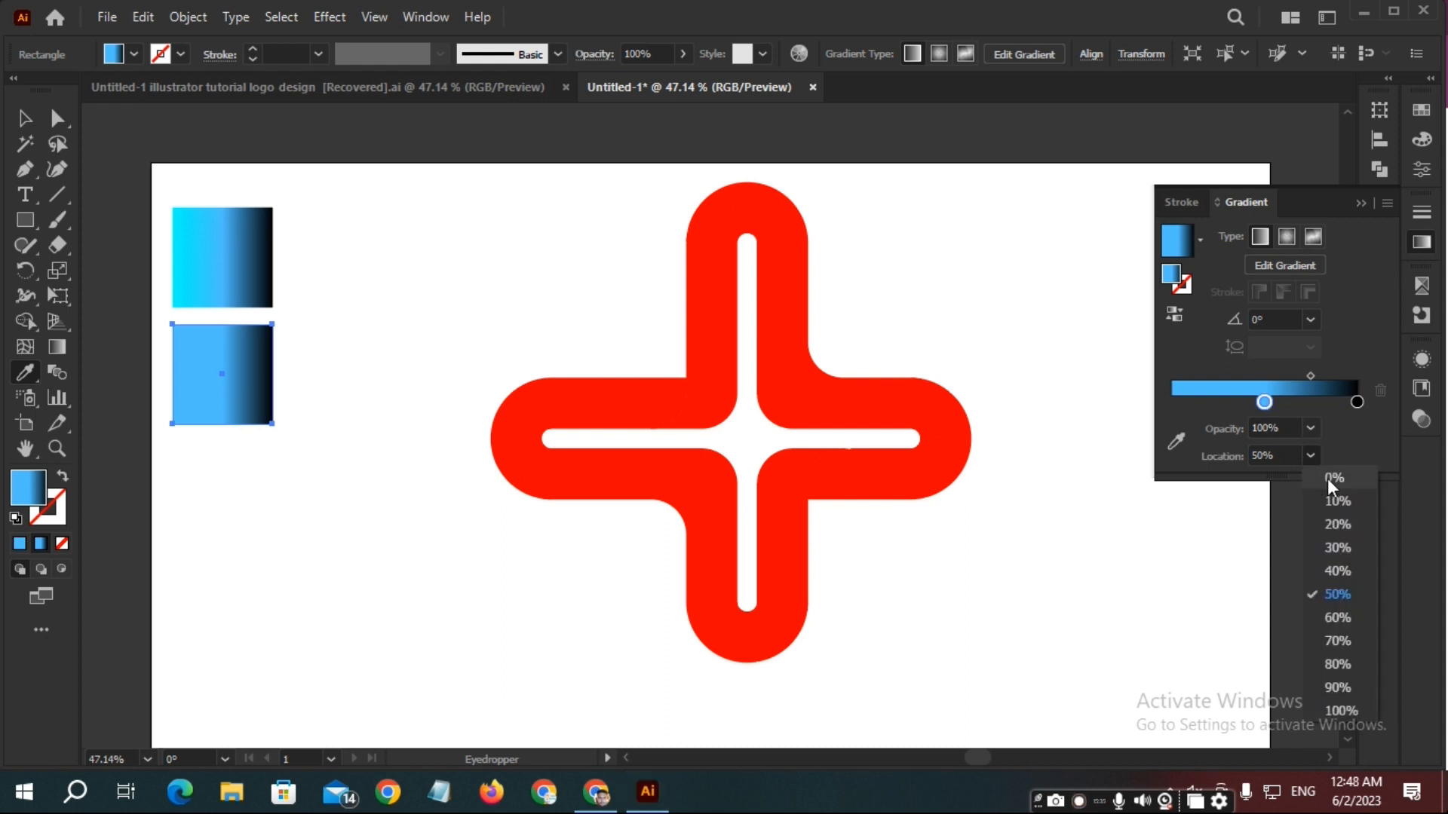
left_click(1333, 478)
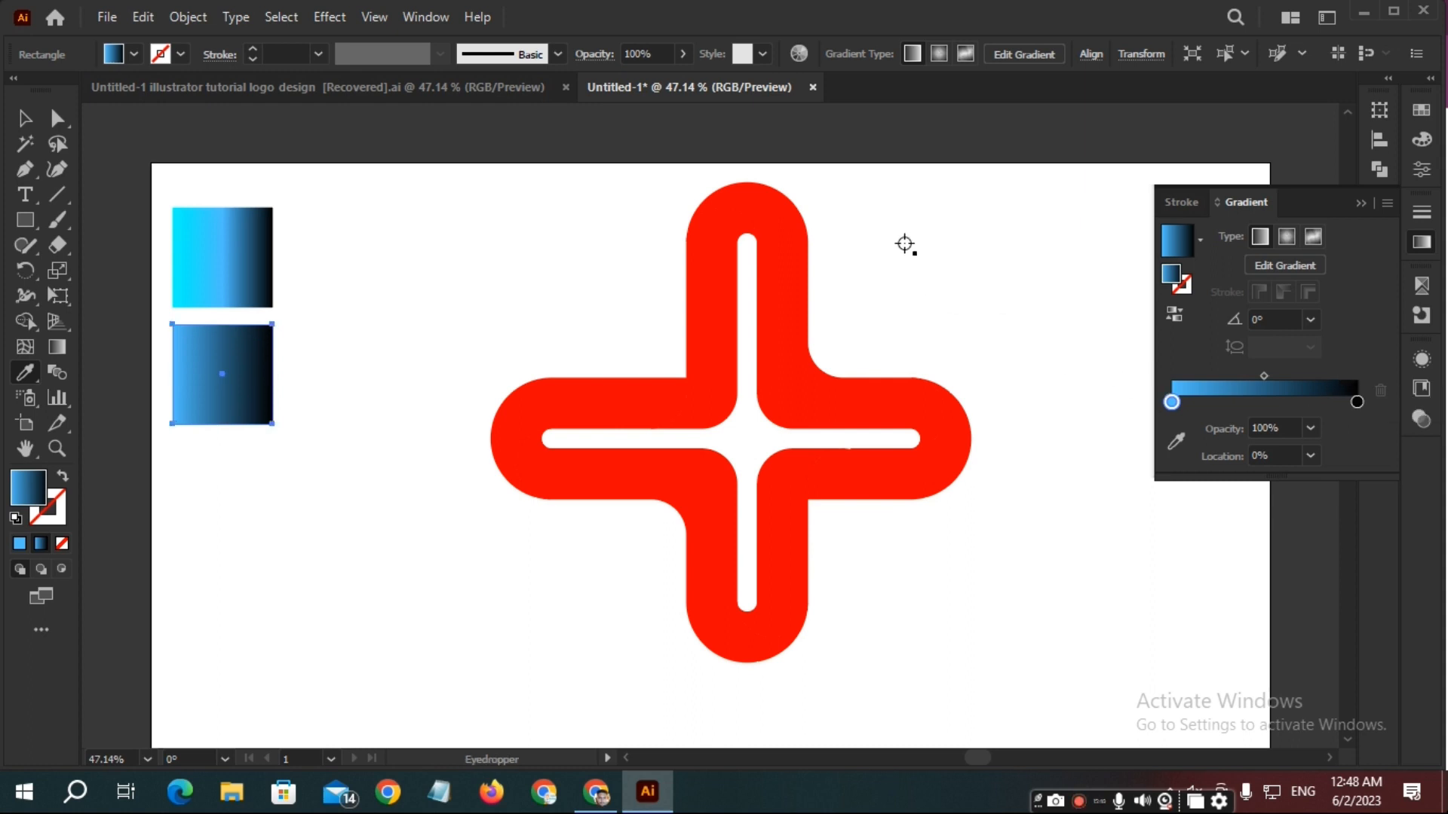
left_click(1044, 314)
Apply the lower square's blue-to-black gradient to the cross's upper-left and lower-right vertical ribbons.
key("v")
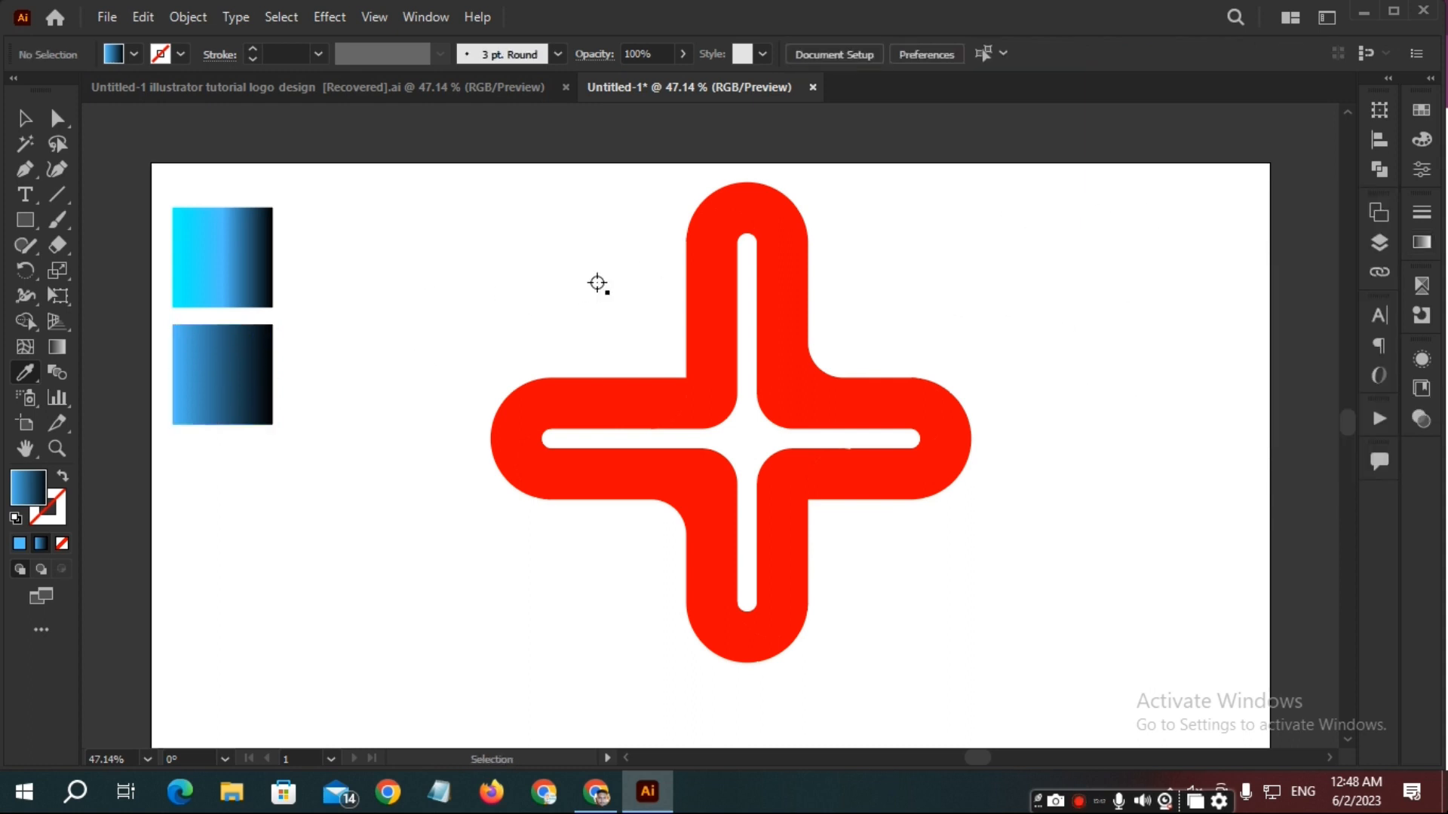
left_click(716, 336)
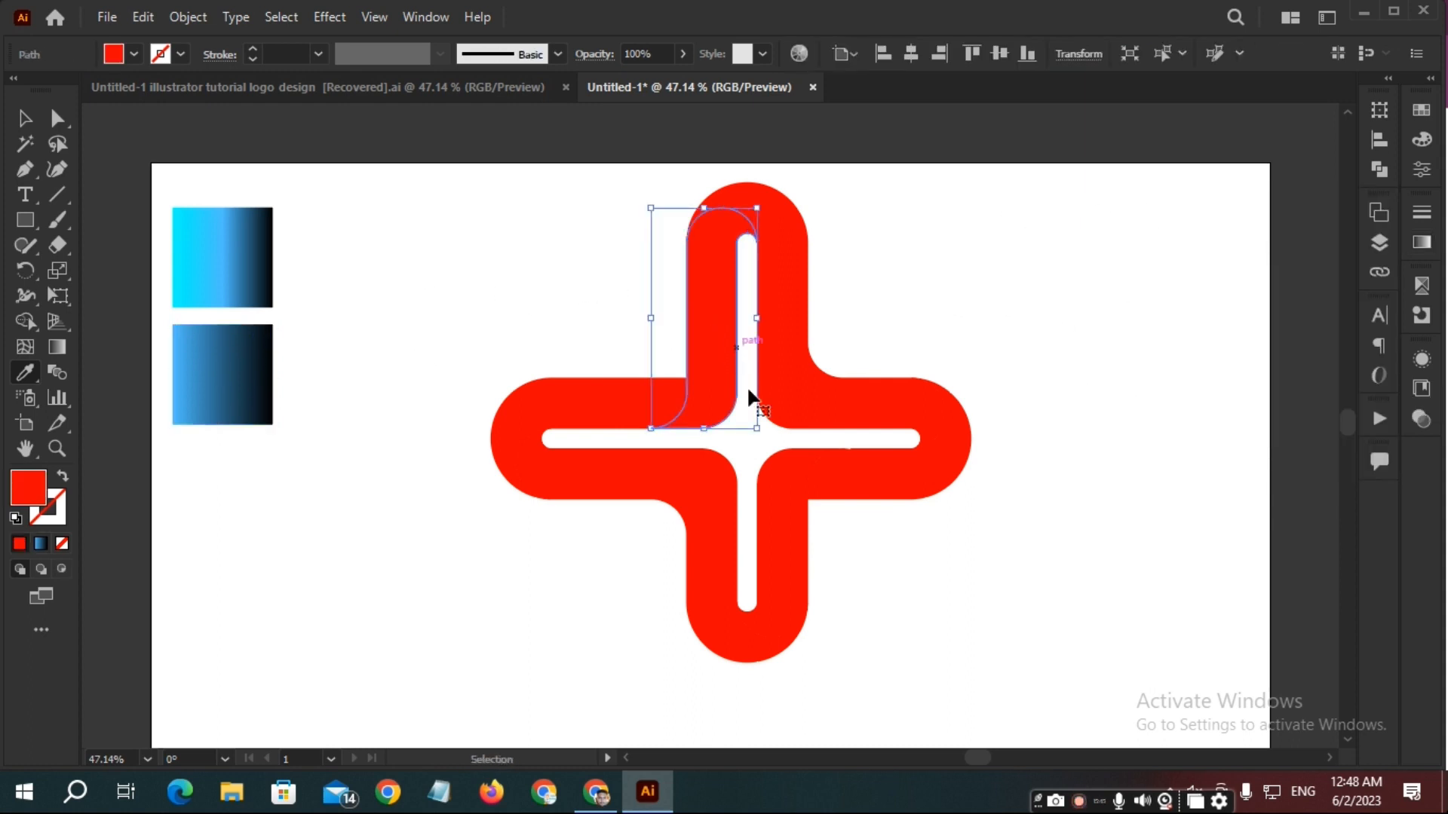
left_click(786, 520, "shift")
key("i")
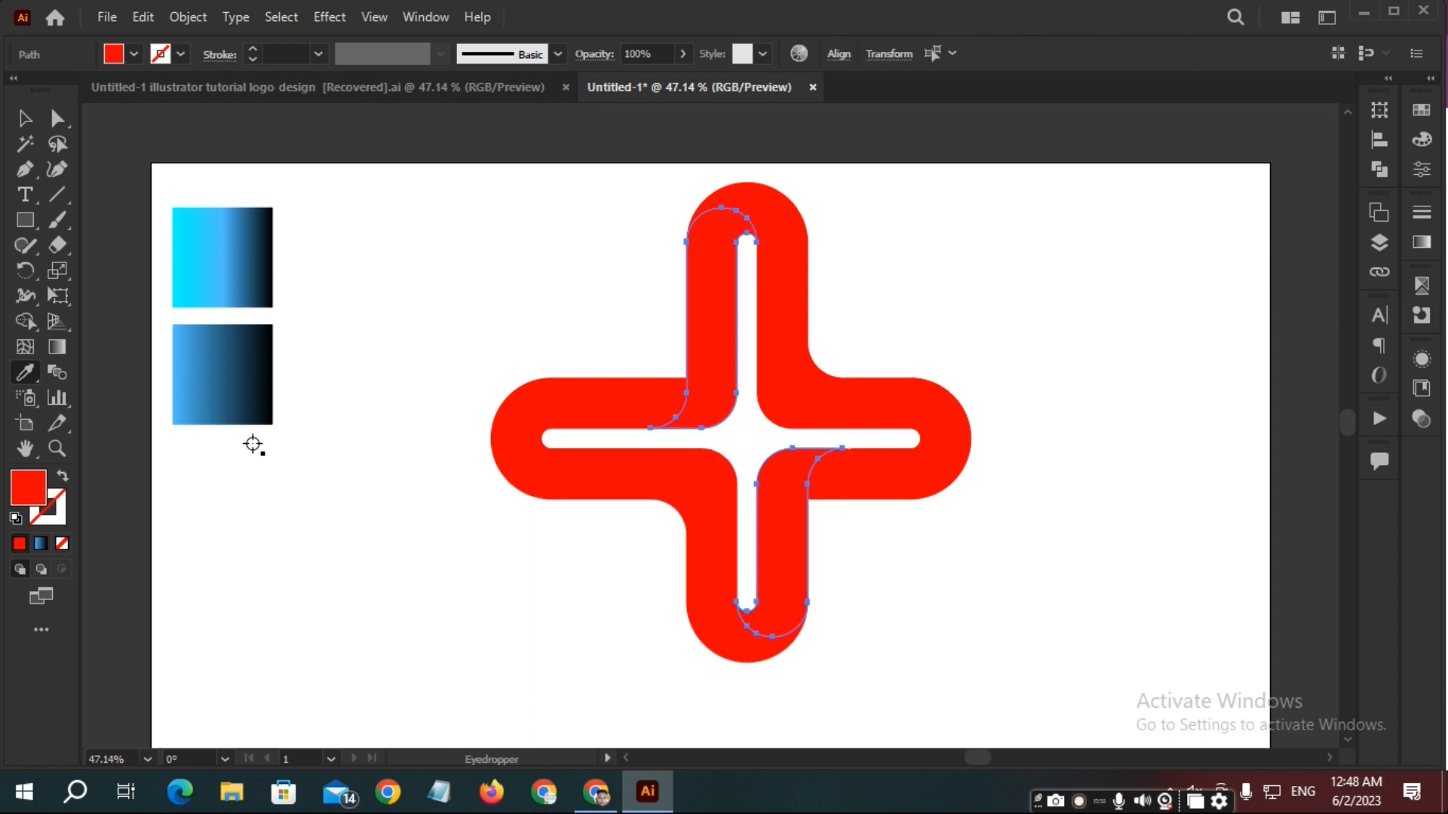
left_click(239, 383)
key("v")
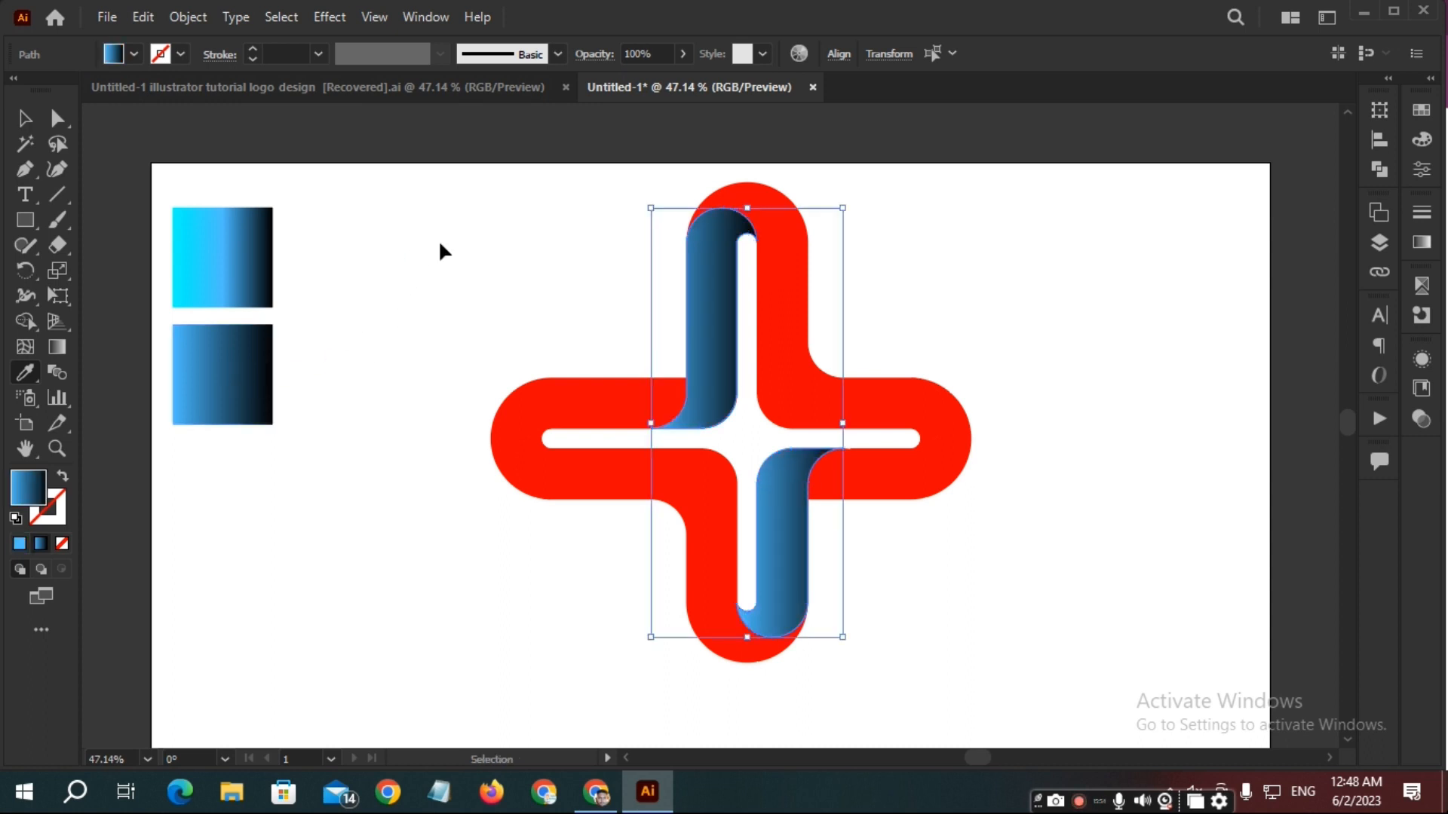
left_click(462, 242)
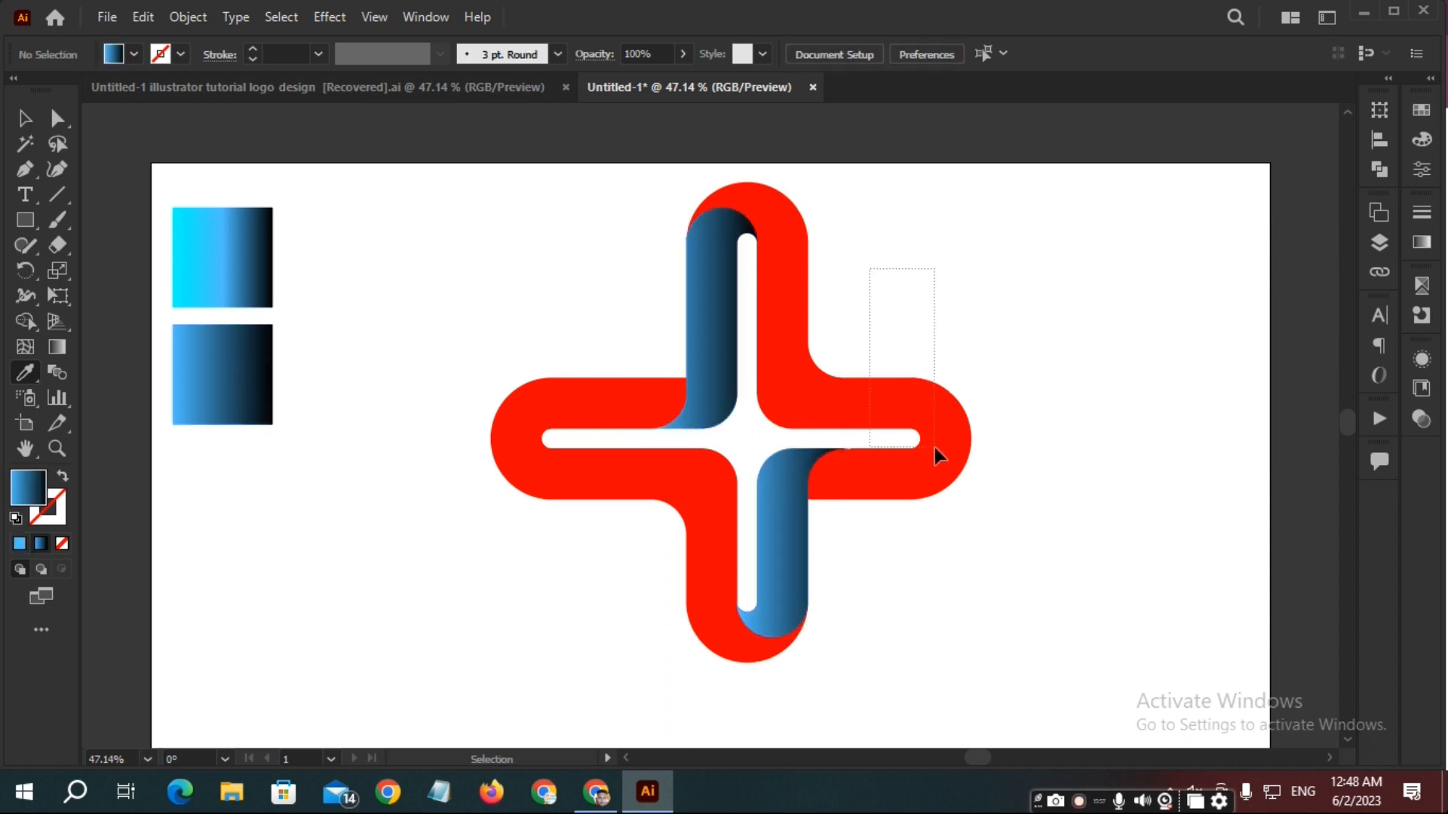
Apply the upper square's cyan-blue-black gradient to all remaining red ribbons of the cross.
left_click_drag(934, 446, 979, 518)
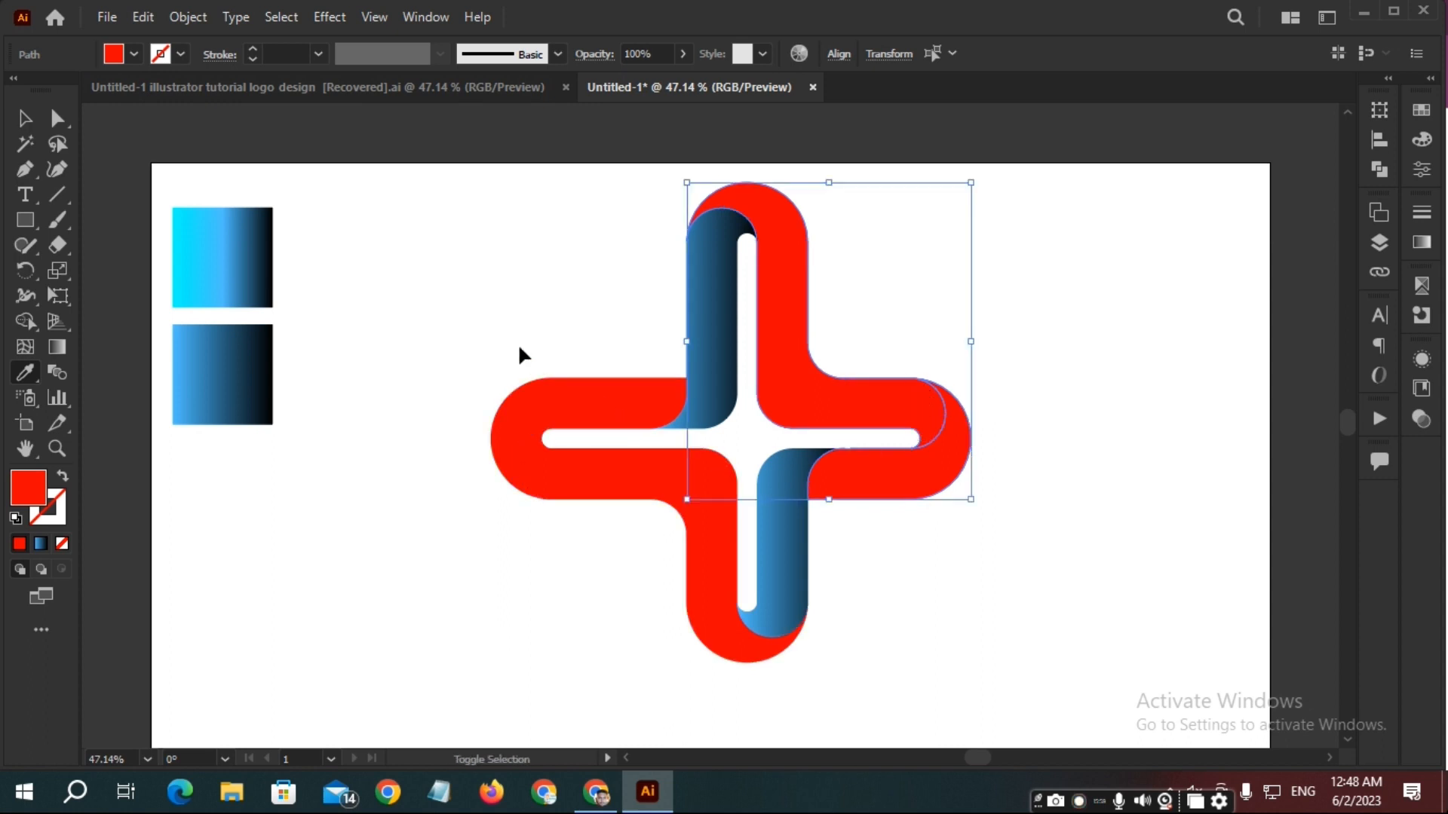
left_click(533, 438, "shift")
key("i")
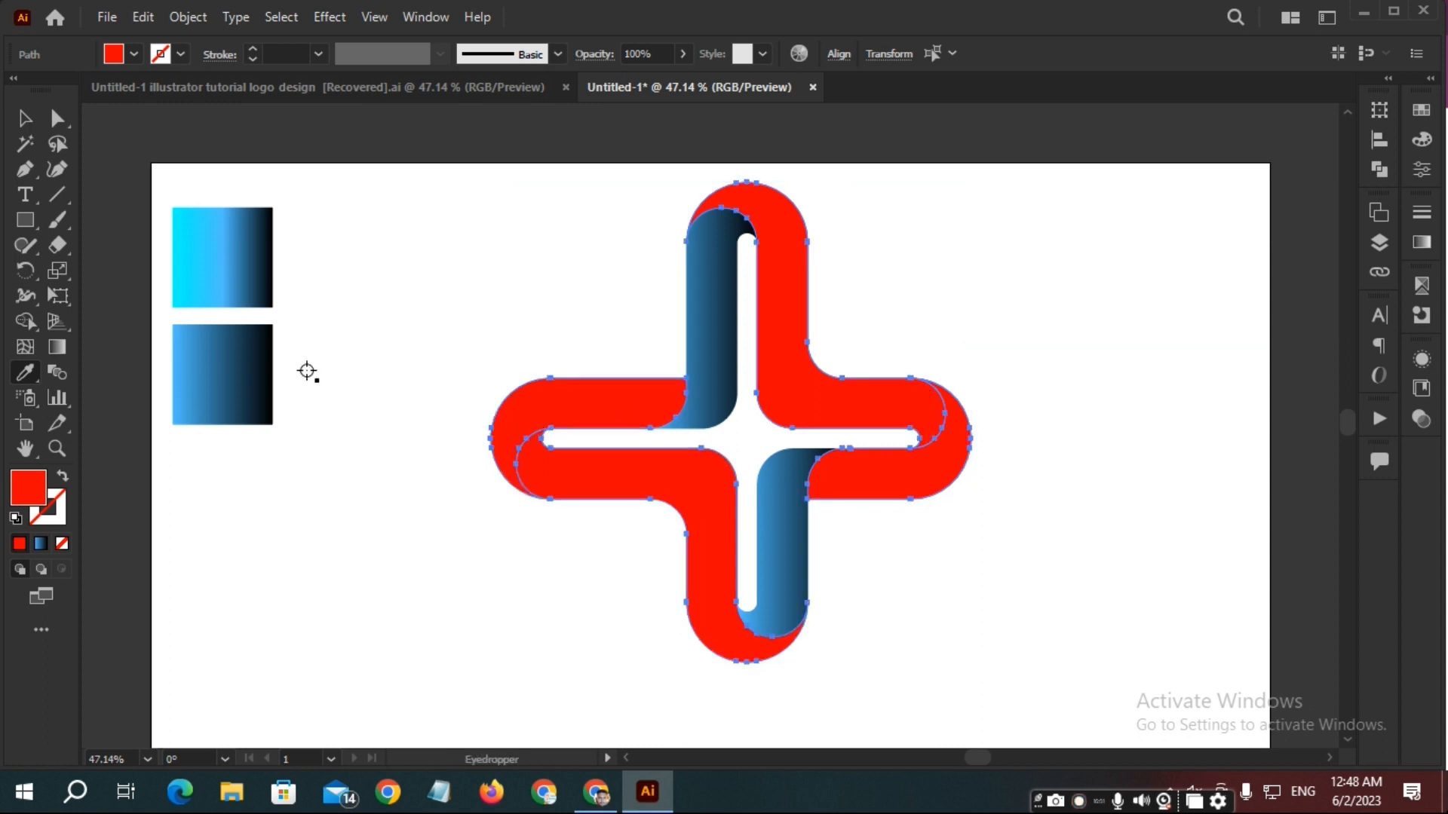
left_click(239, 273)
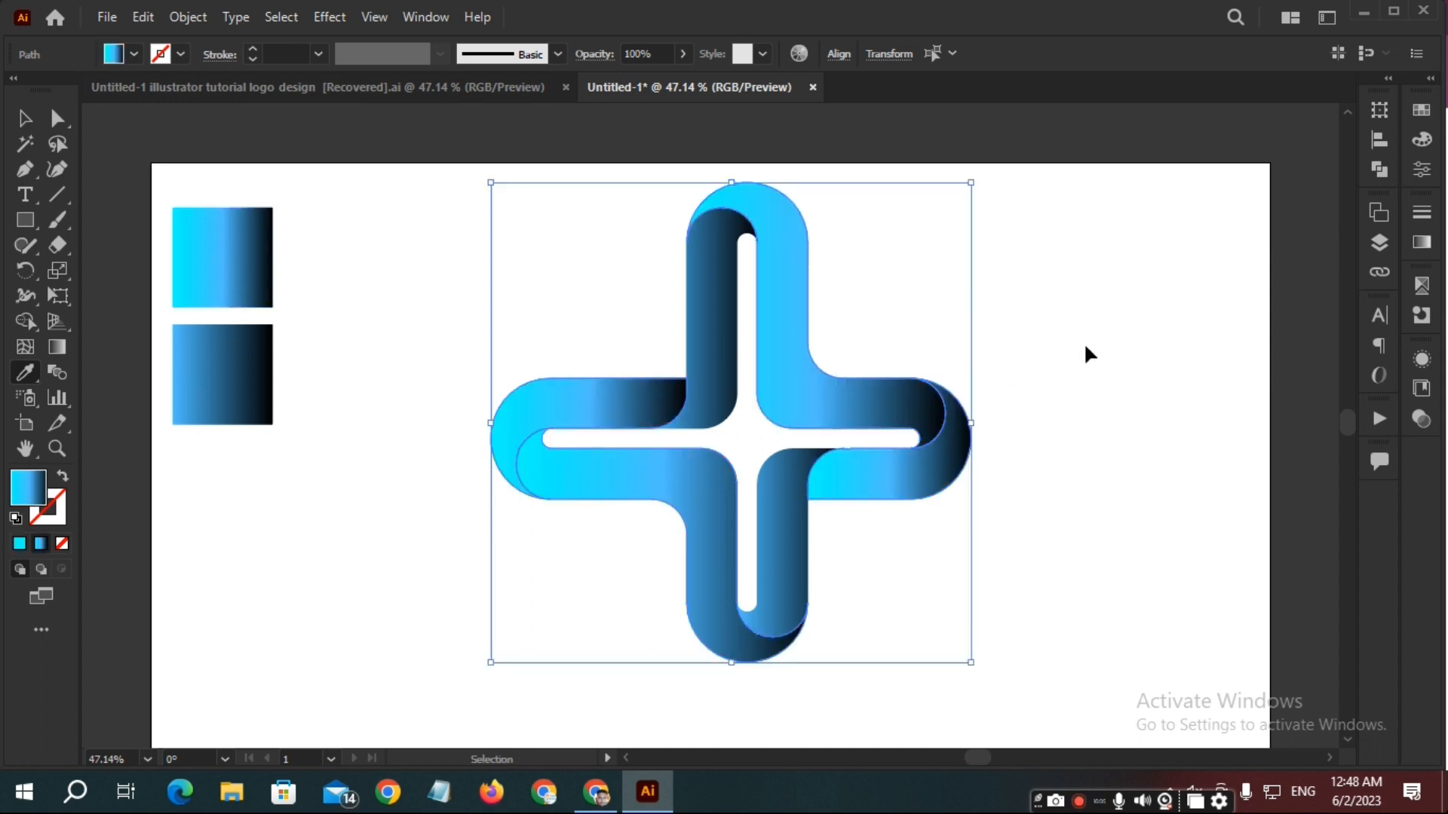
left_click(1085, 341, "ctrl")
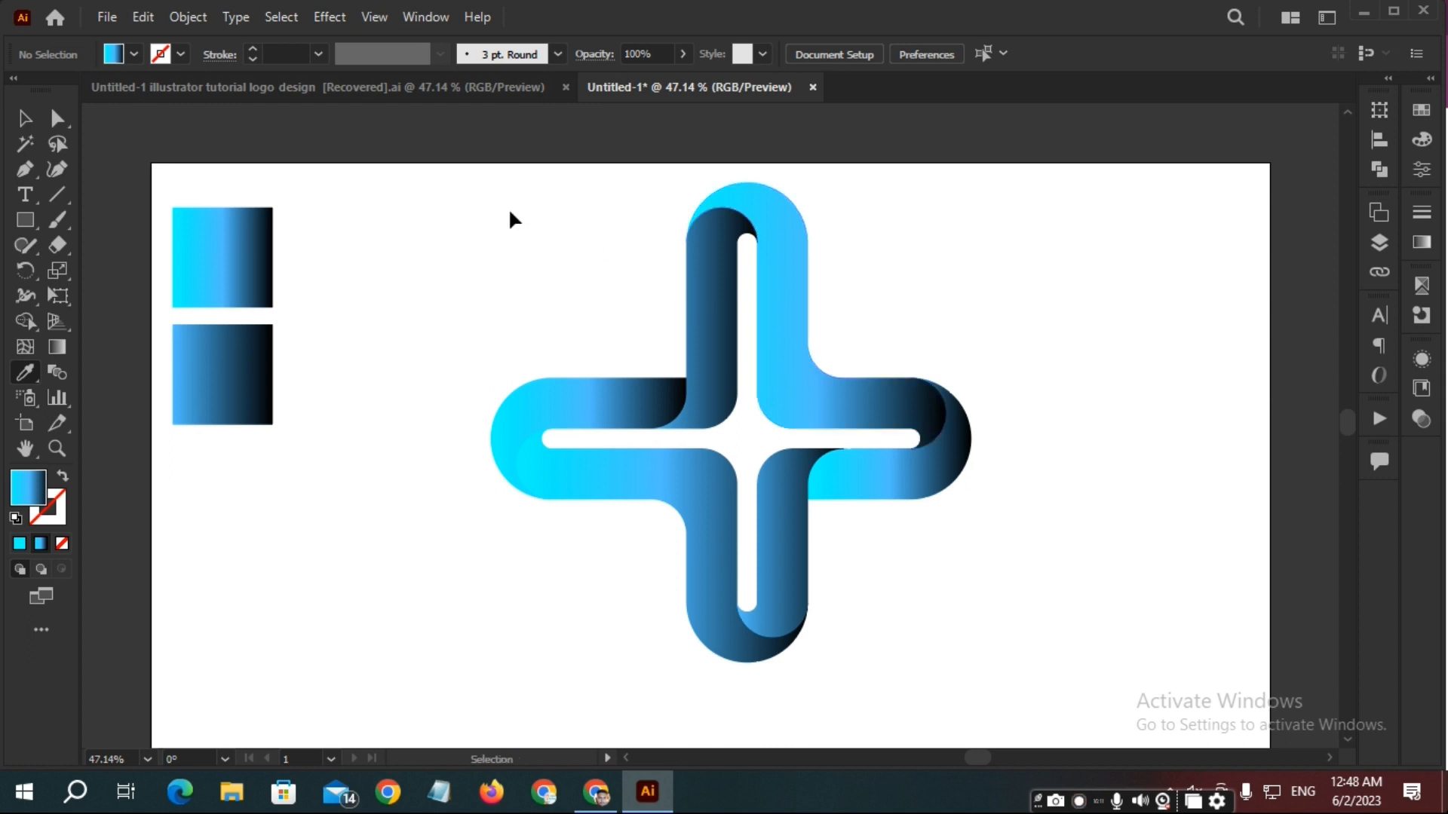
Select the whole cross logo and scale it down proportionally to roughly three quarters of its size.
left_click_drag(460, 190, 1018, 717)
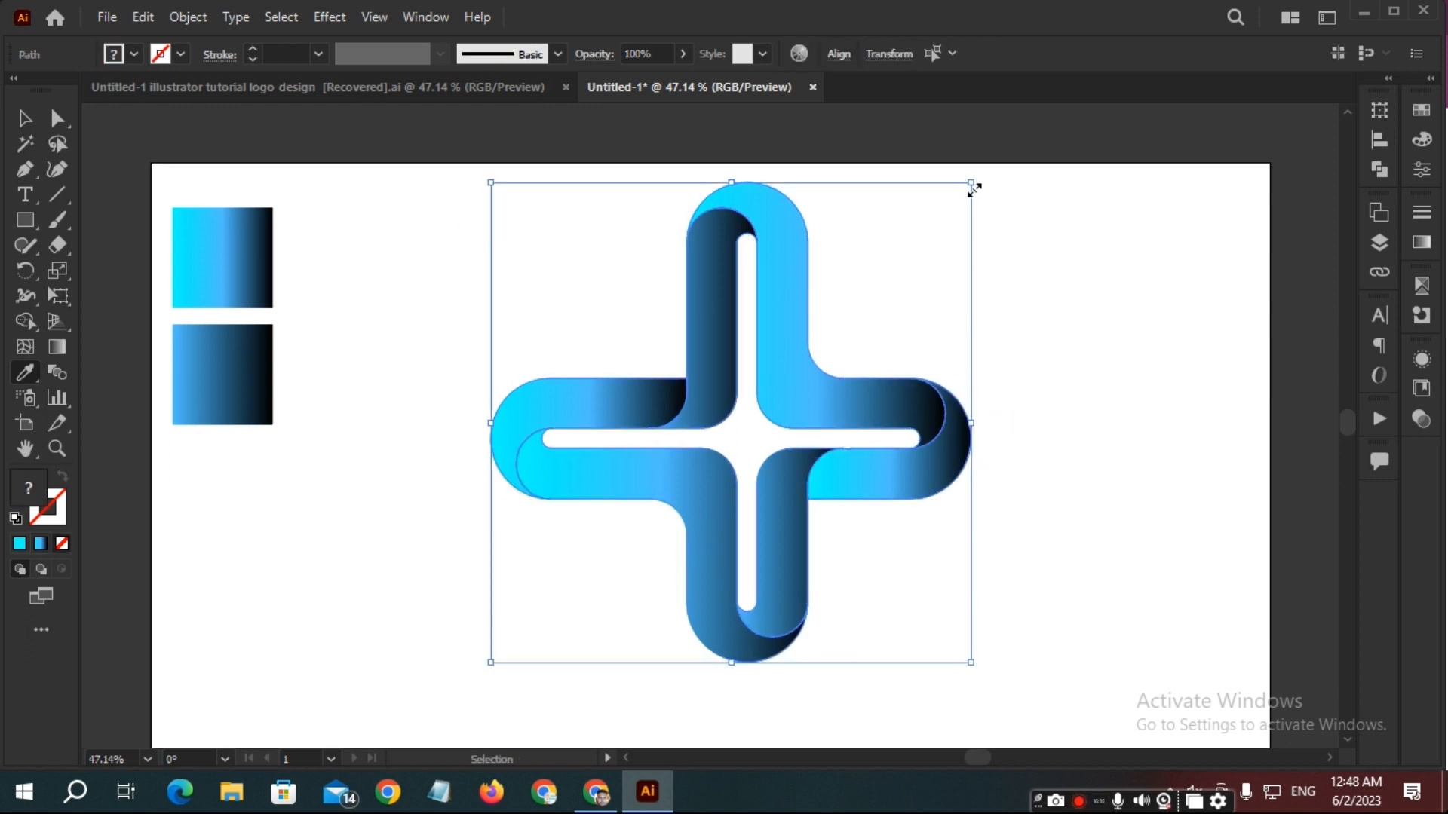
left_click_drag(974, 188, 905, 249)
left_click(1020, 311, "ctrl")
Angle the upper-right ribbon's gradient diagonally, running from cyan at the cross's top arm to black at the right arm's end.
scroll(1041, 334, "down", 1)
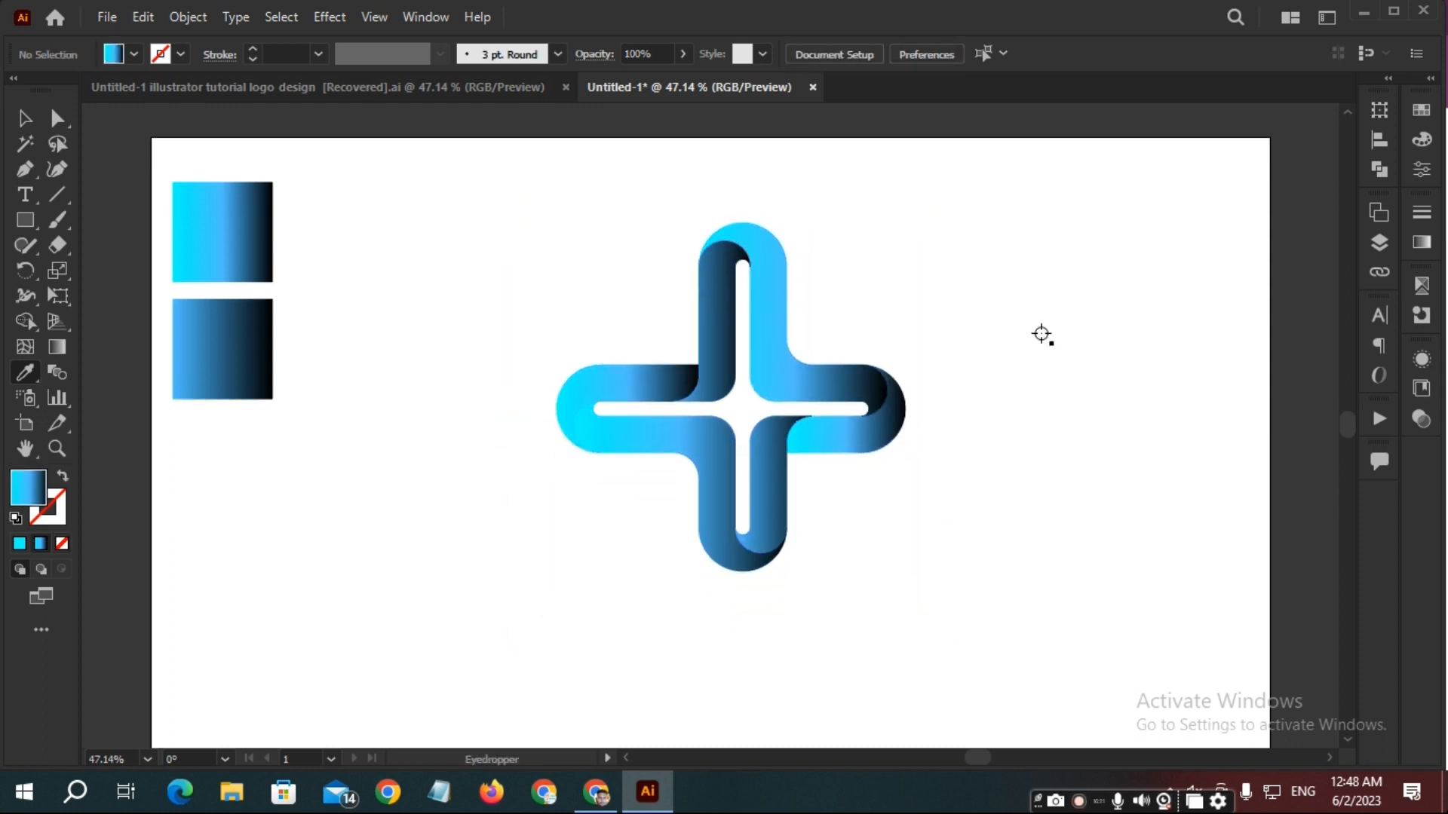
scroll(1041, 335, "down", 1)
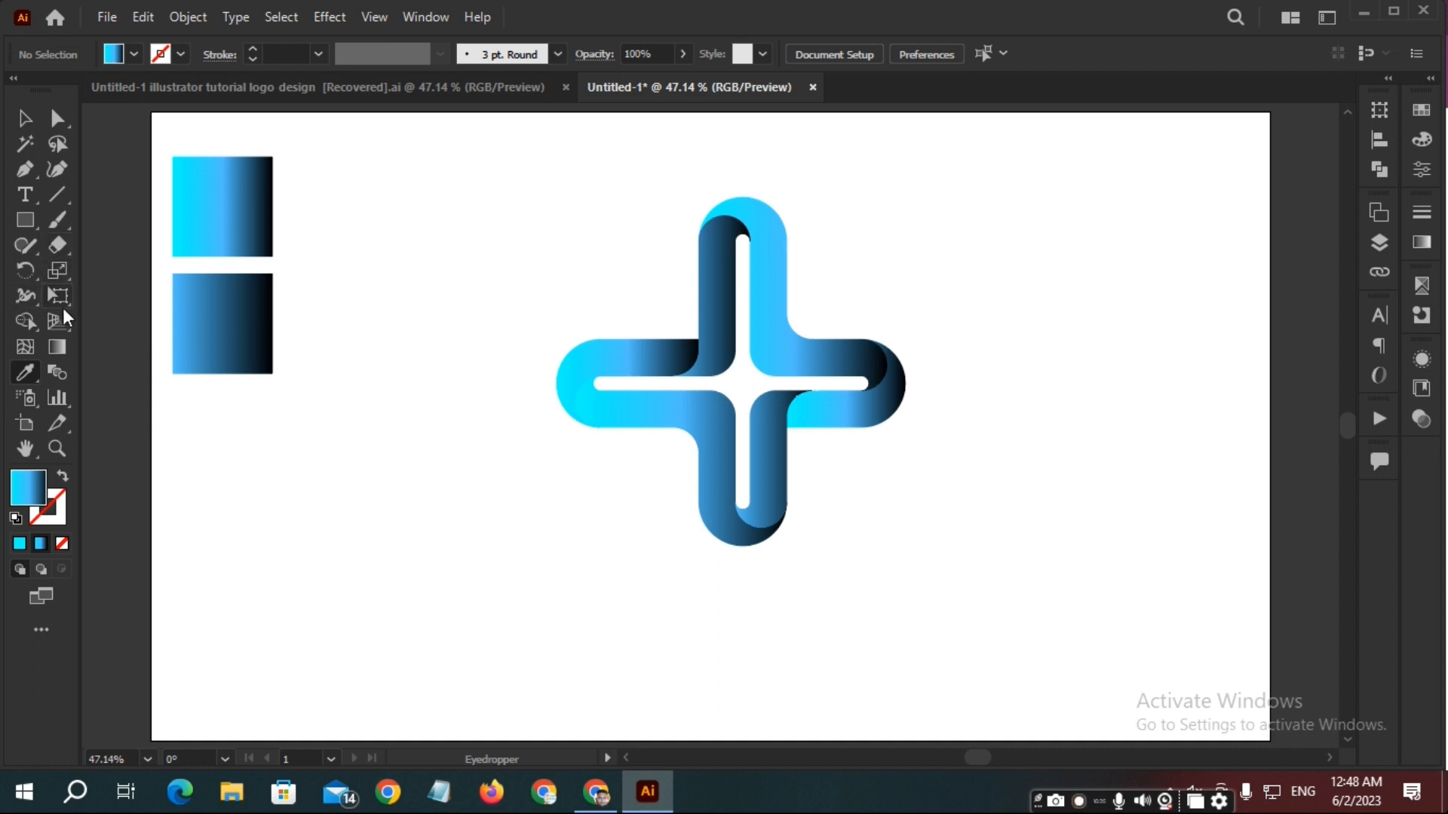
left_click(25, 117)
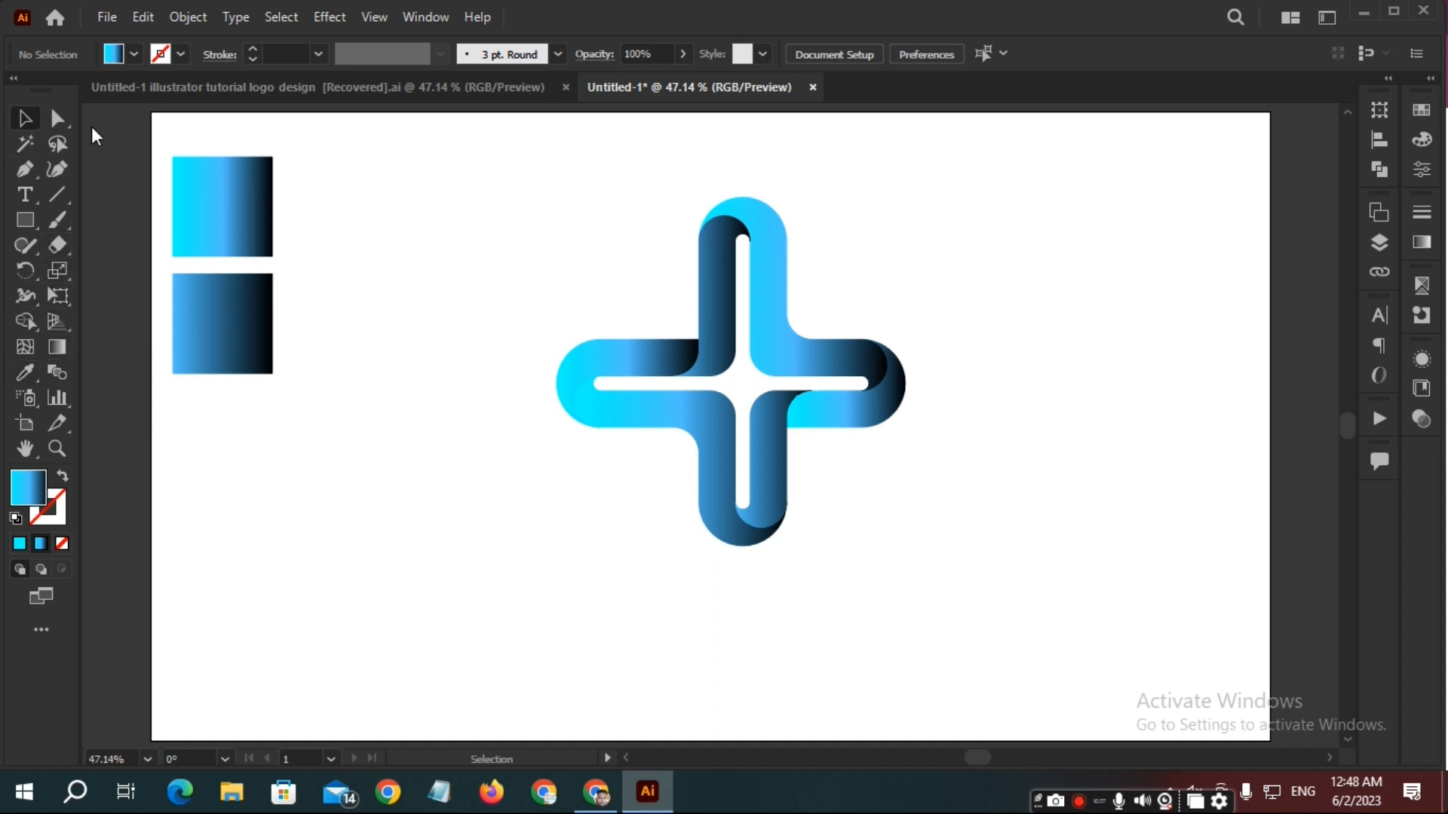
left_click(792, 335)
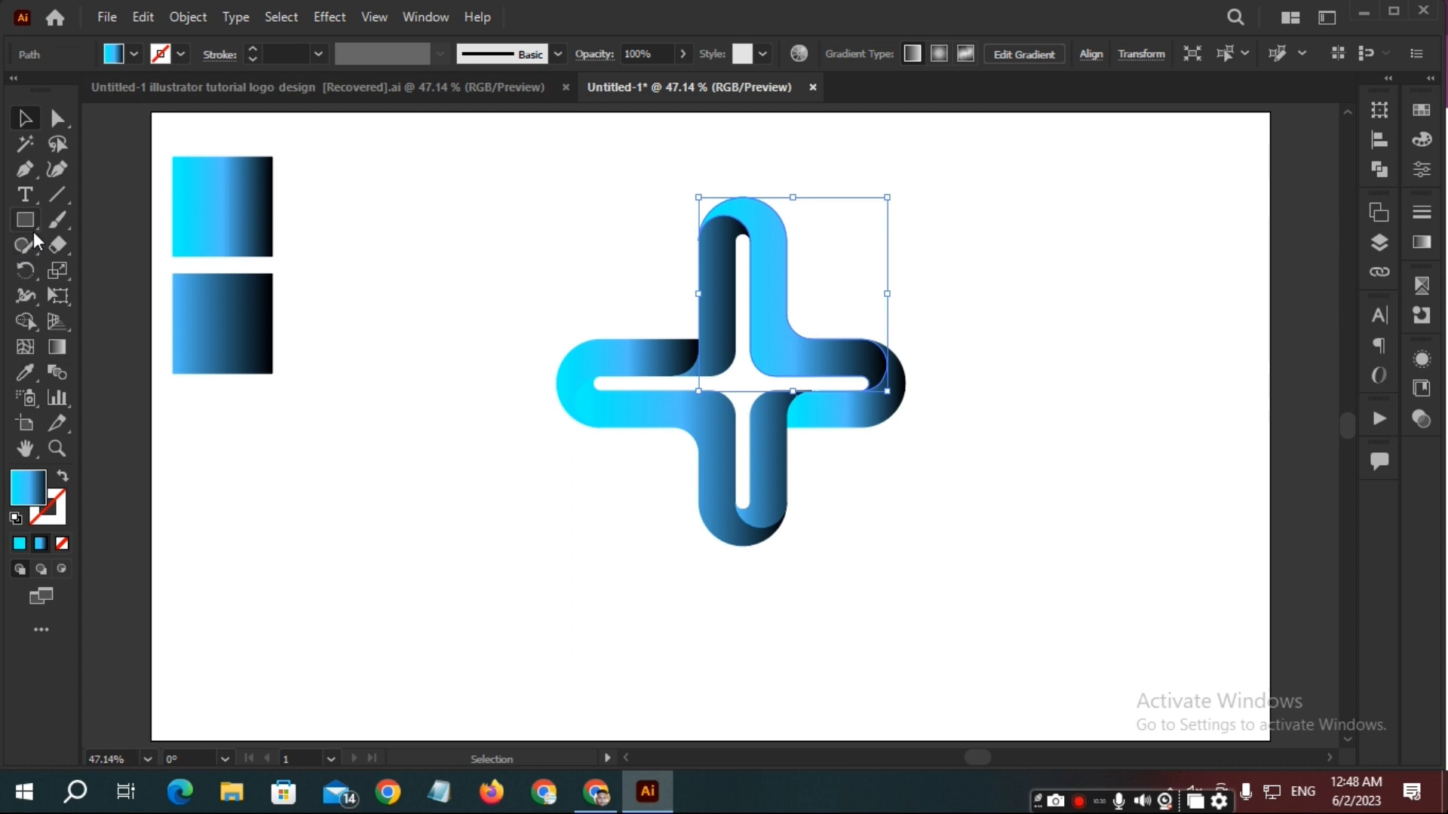
left_click(58, 346)
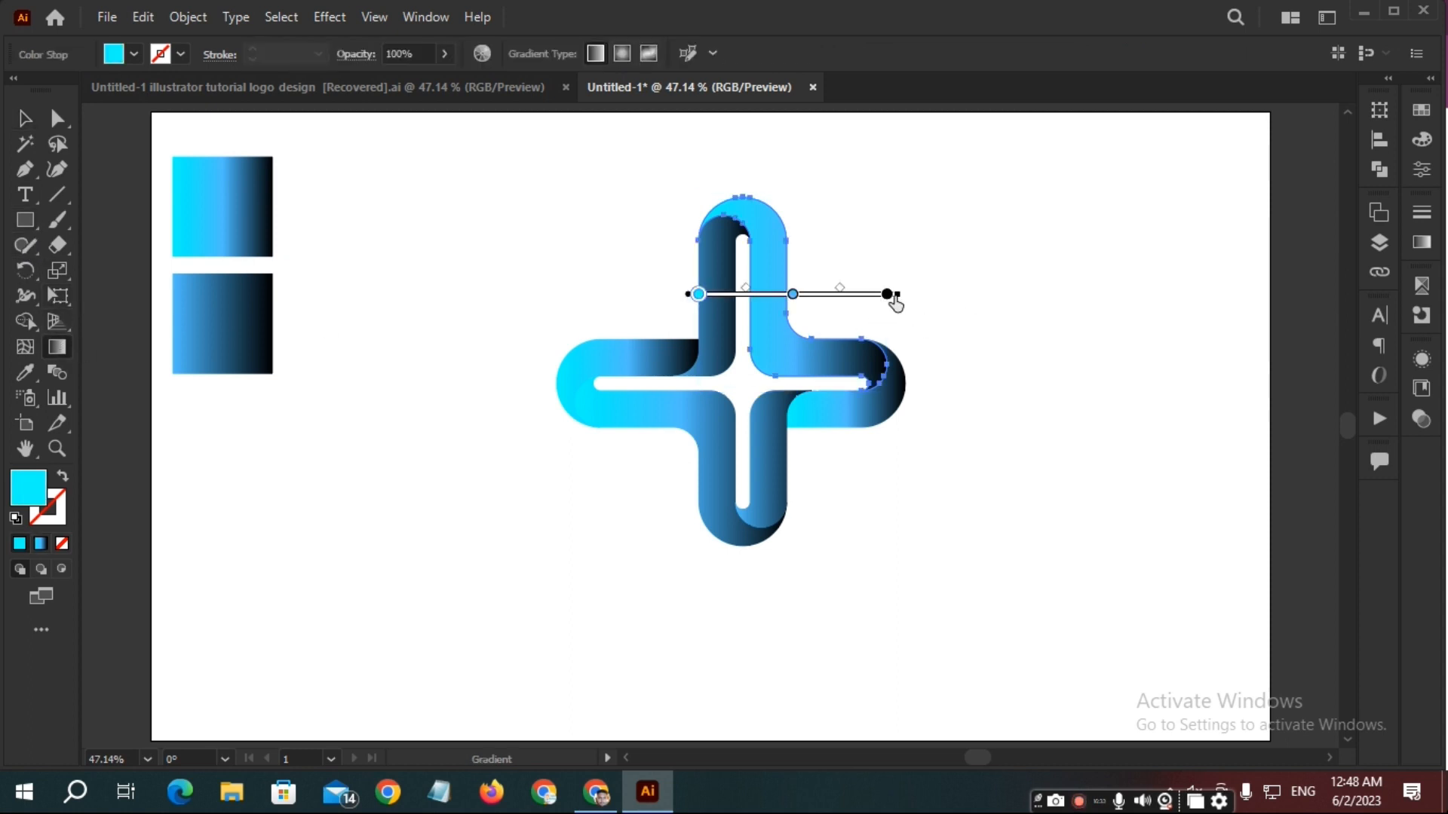
mouse_move(902, 294)
left_mouse_down()
mouse_move(851, 383)
mouse_move(791, 321)
left_mouse_up()
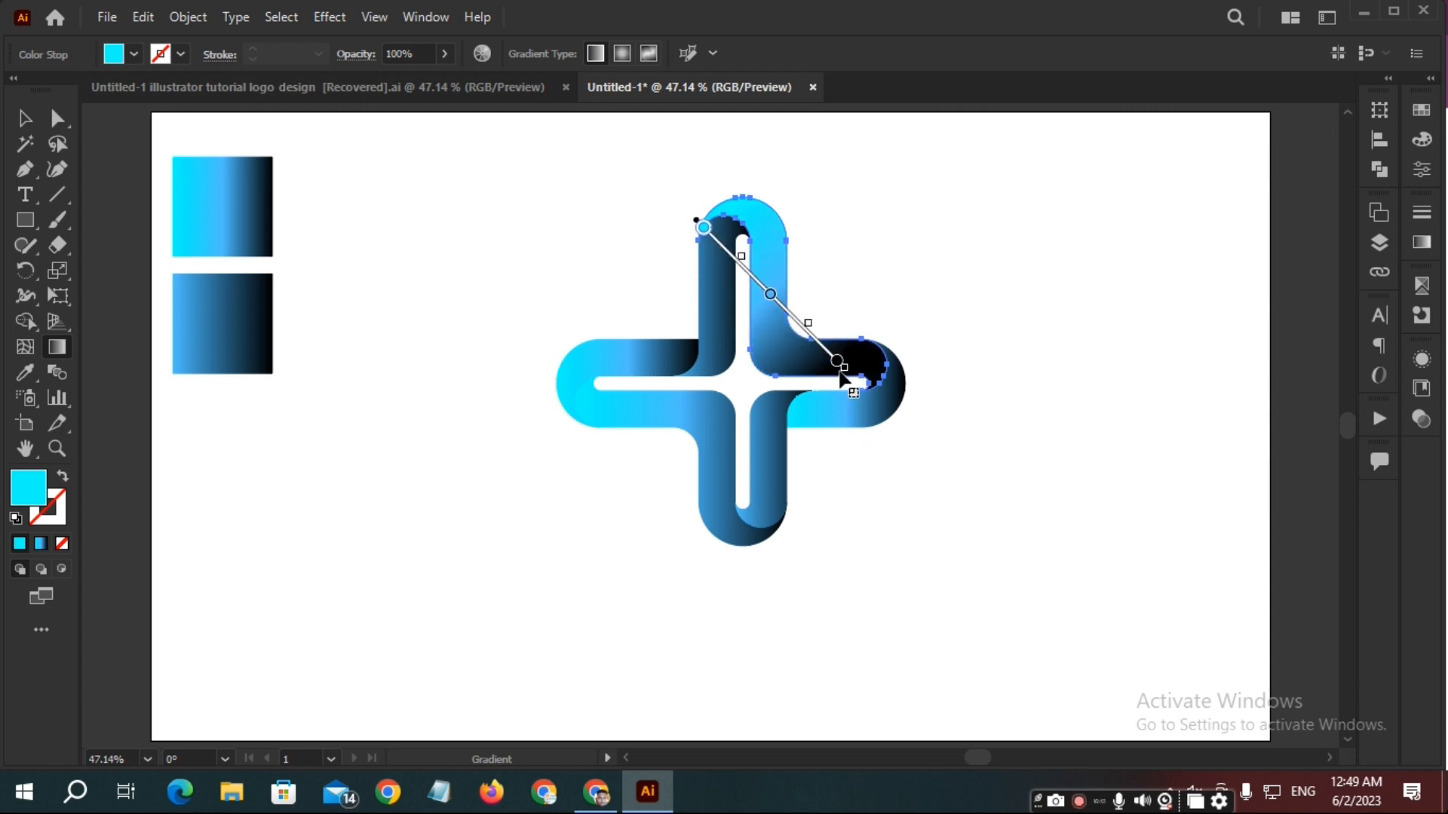
left_click_drag(841, 374, 864, 396)
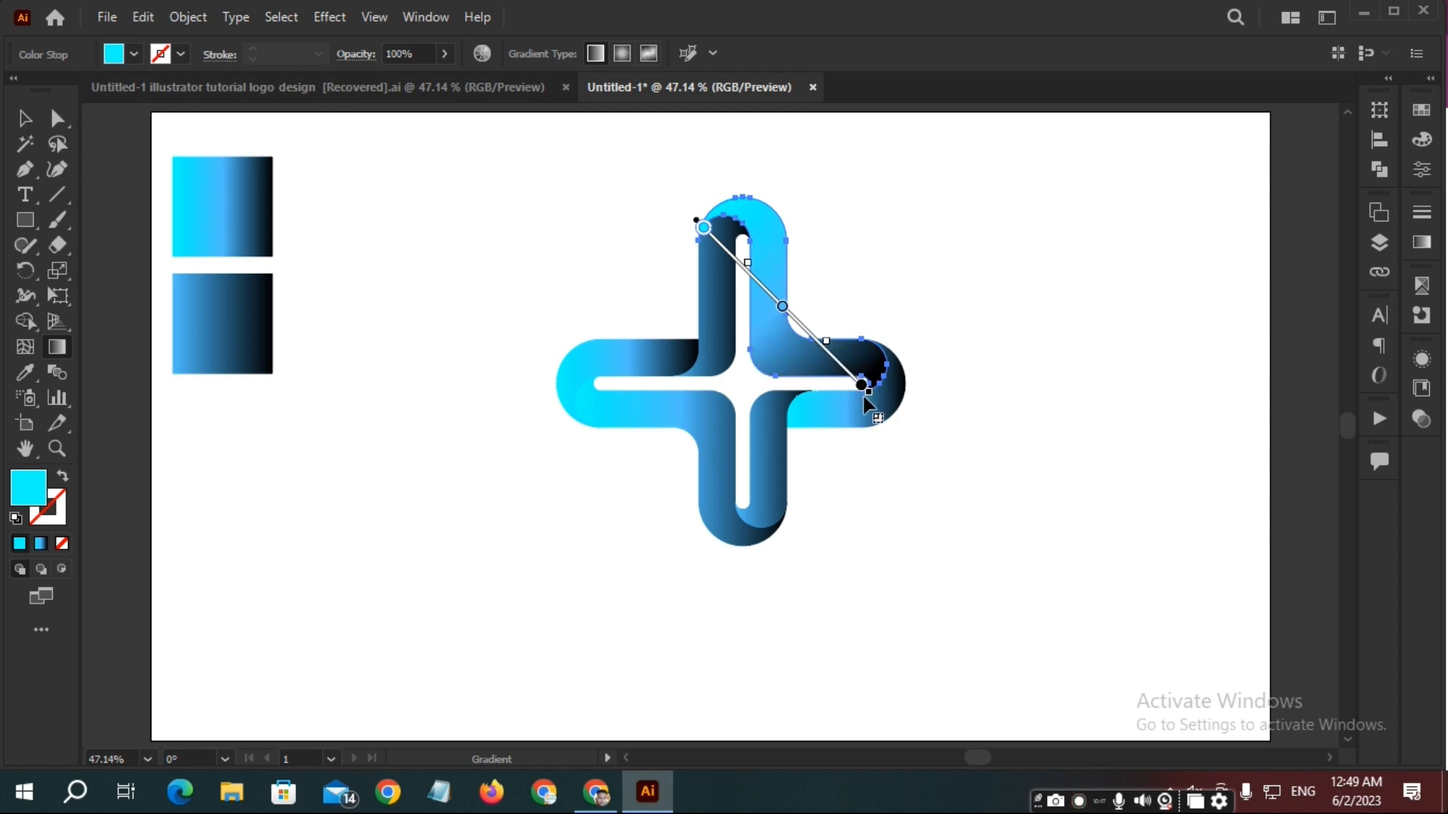
key("v")
left_click(1006, 318)
Turn the upper-left vertical ribbon's gradient upright, with blue at its lower end and black at its upper end.
left_click(720, 317)
key("g")
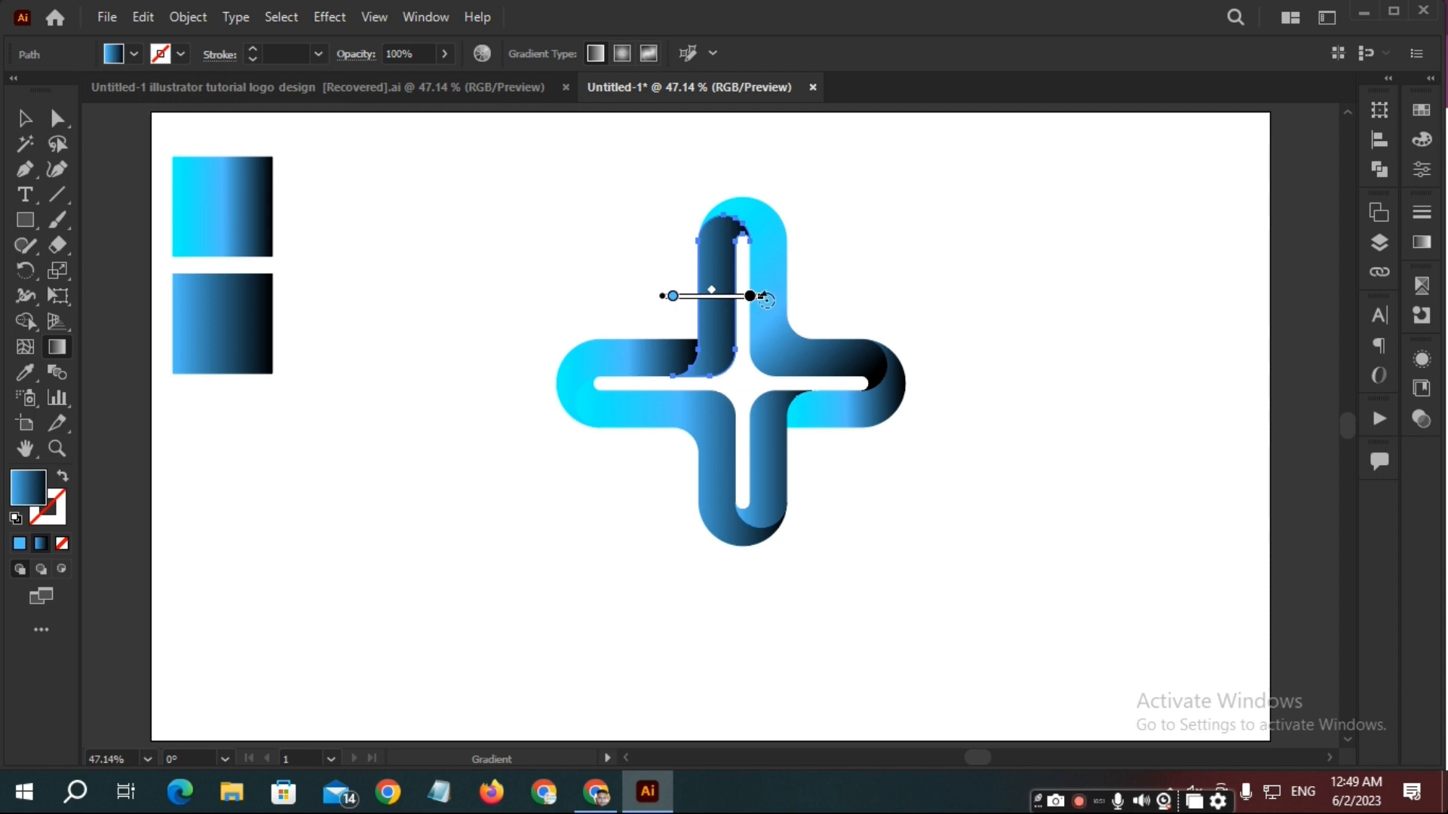
mouse_move(767, 300)
left_mouse_down()
mouse_move(714, 199)
mouse_move(693, 207)
left_mouse_up()
mouse_move(710, 266)
left_mouse_down()
mouse_move(710, 365)
mouse_move(743, 129)
left_mouse_up()
scroll(714, 301, "up", 1)
scroll(718, 302, "up", 1)
scroll(742, 133, "down", 2)
key("v")
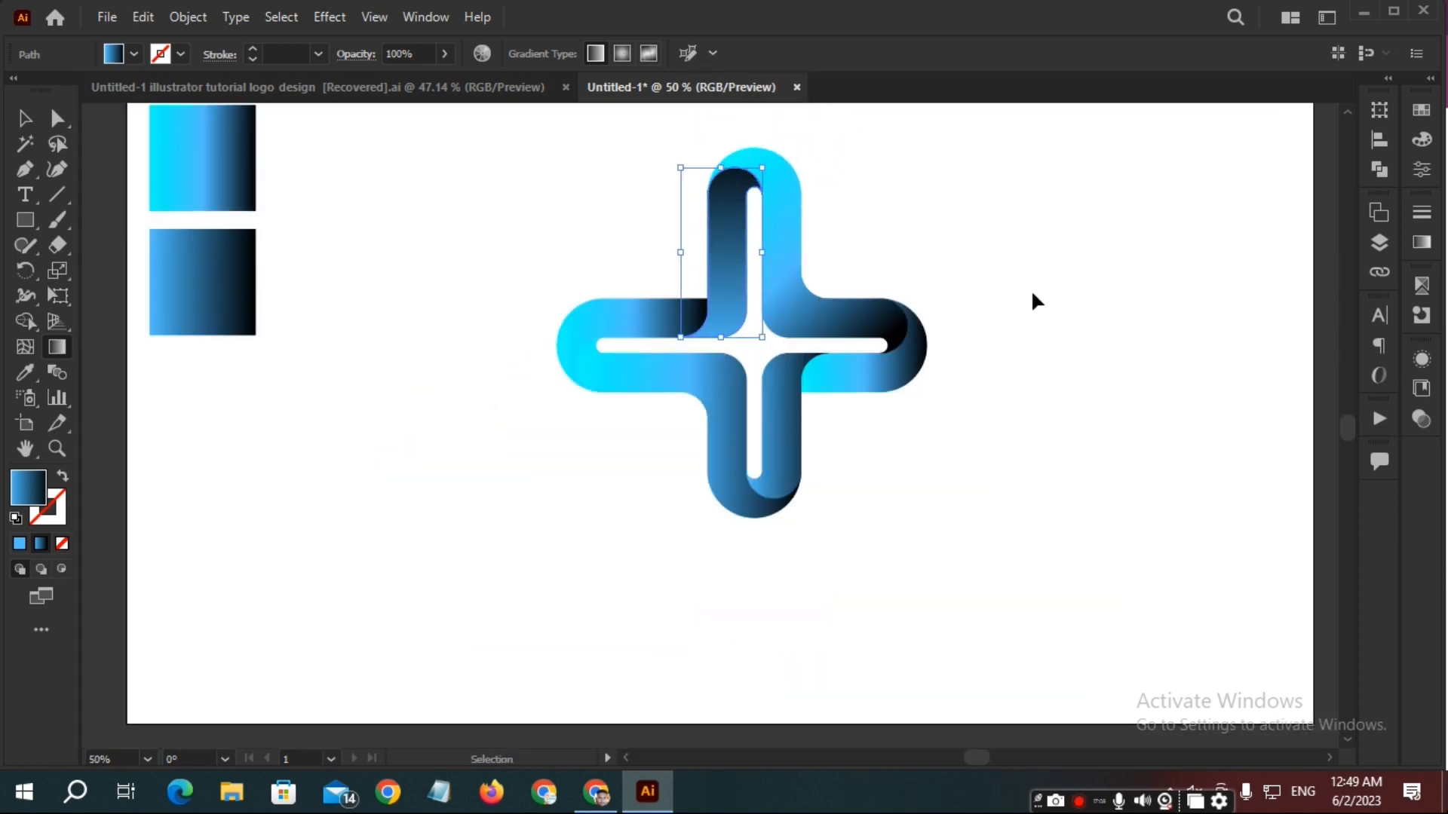
Turn the lower-right vertical ribbon's gradient upright, with blue at its upper end and black at the bottom arm's end.
left_click(1033, 294)
left_click(801, 454)
key("g")
mouse_move(839, 423)
left_mouse_down()
mouse_move(890, 445)
mouse_move(748, 554)
left_mouse_up()
mouse_move(745, 512)
left_mouse_down()
mouse_move(784, 516)
mouse_move(788, 446)
left_mouse_up()
left_click_drag(787, 500, 787, 507)
left_click(938, 404, "ctrl")
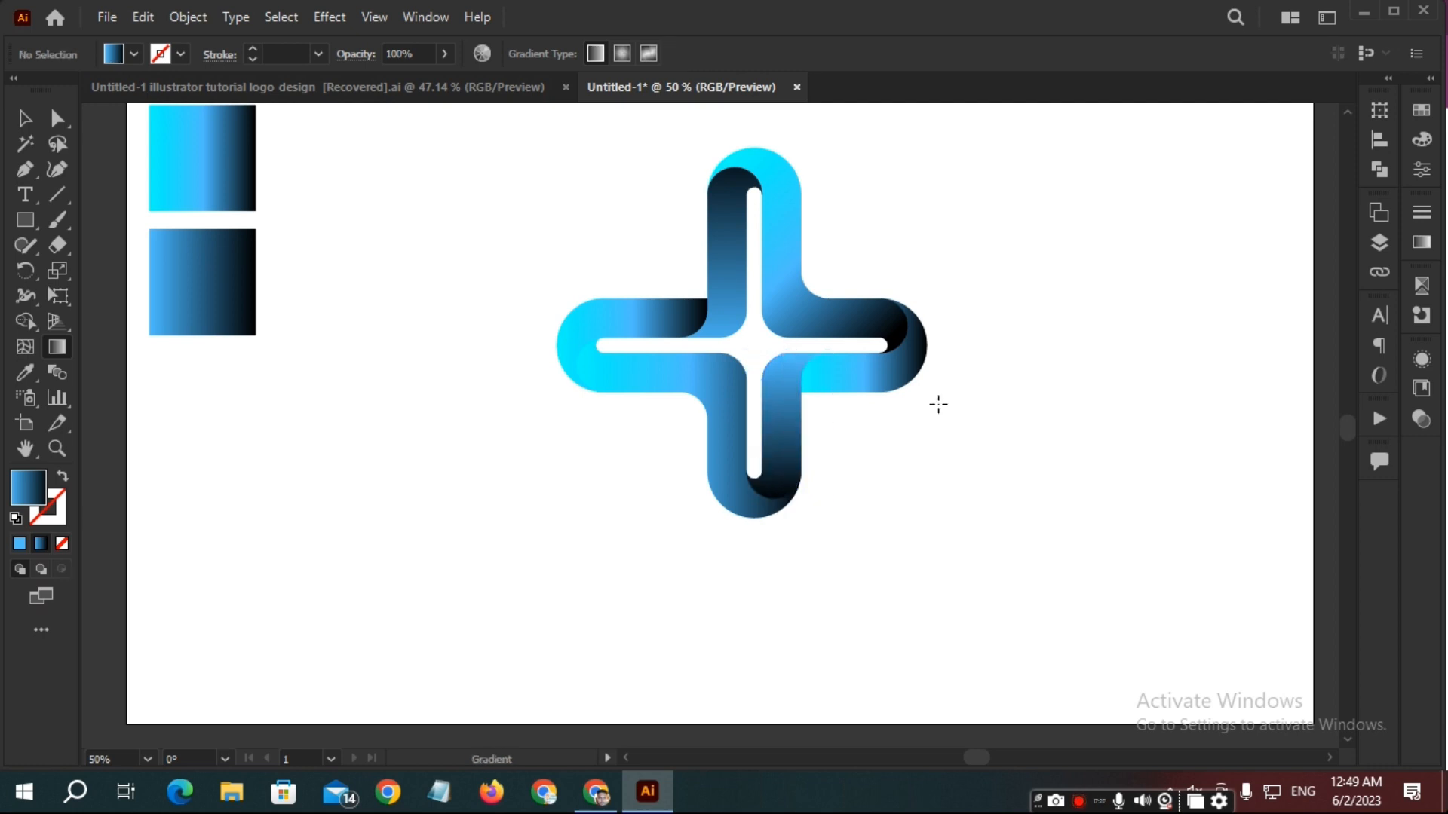
Reverse the gradient of the right arm's lower ribbon so cyan lies at the arm's outer end and black at the inner end.
left_click(902, 374, "ctrl")
left_click(1422, 242)
left_click(1174, 315)
left_click(956, 356, "ctrl")
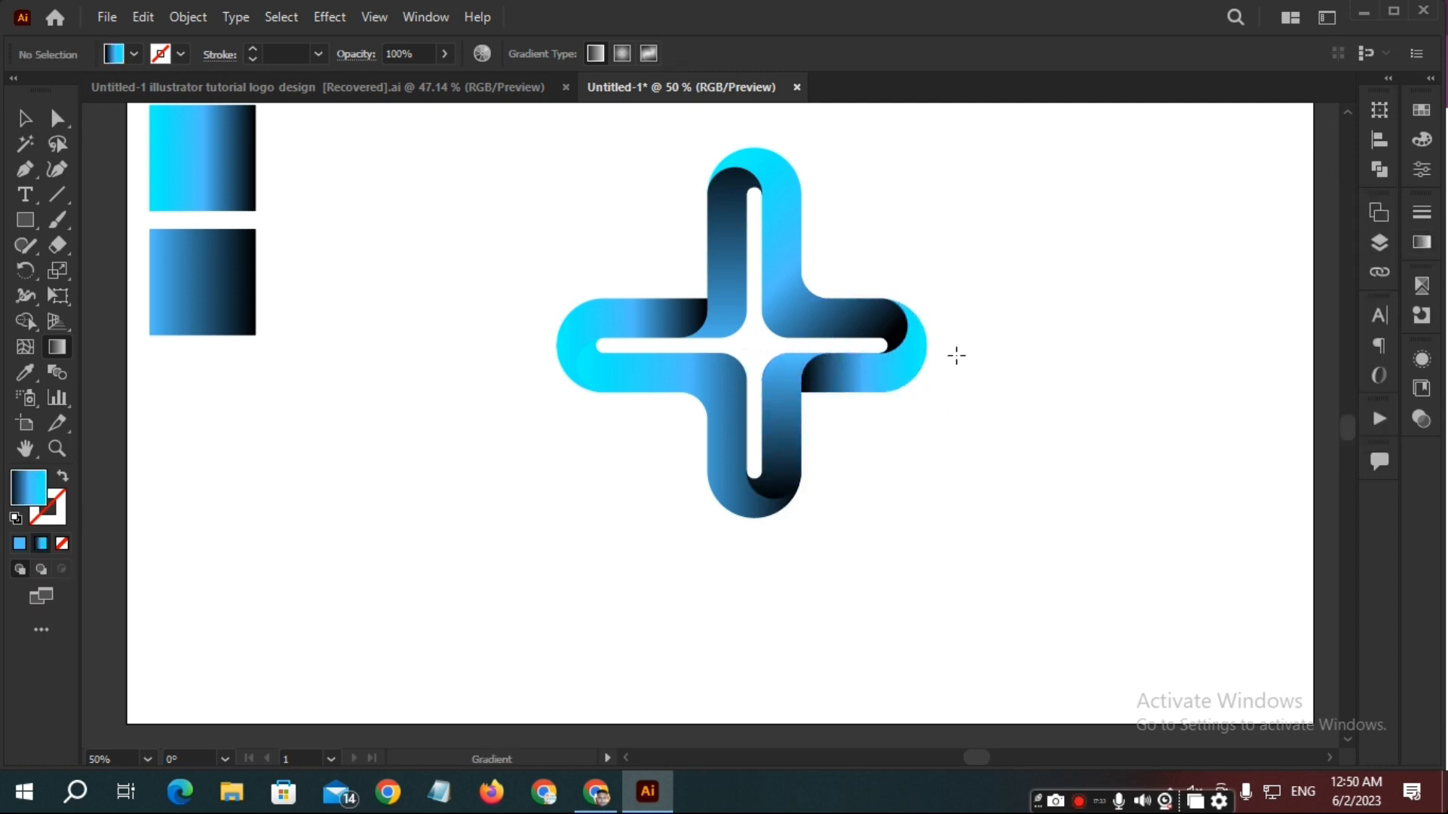
Angle the gradient of the left arm's upper ribbon diagonally, from cyan at the arm's lower outer end to black near the centre.
left_click(665, 324, "ctrl")
left_click_drag(726, 350, 711, 239)
left_click(654, 309)
left_click(1423, 246)
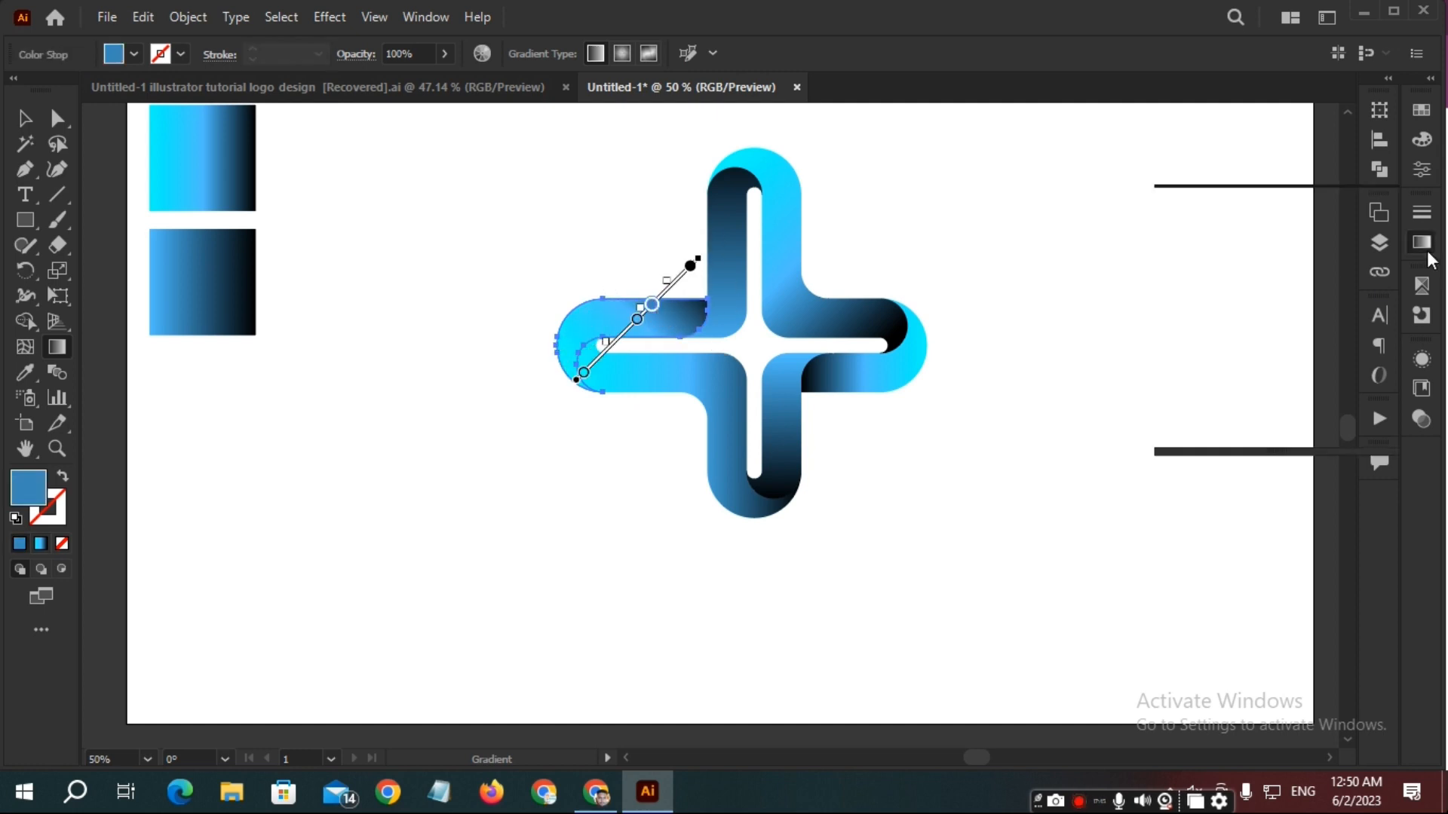
left_click(1380, 368)
left_click_drag(619, 338, 575, 381)
left_click(615, 349, "ctrl")
Reverse the lower-left ribbon's gradient and angle it diagonally, from black in the left arm to cyan at the bottom arm's end.
left_click(673, 389, "ctrl")
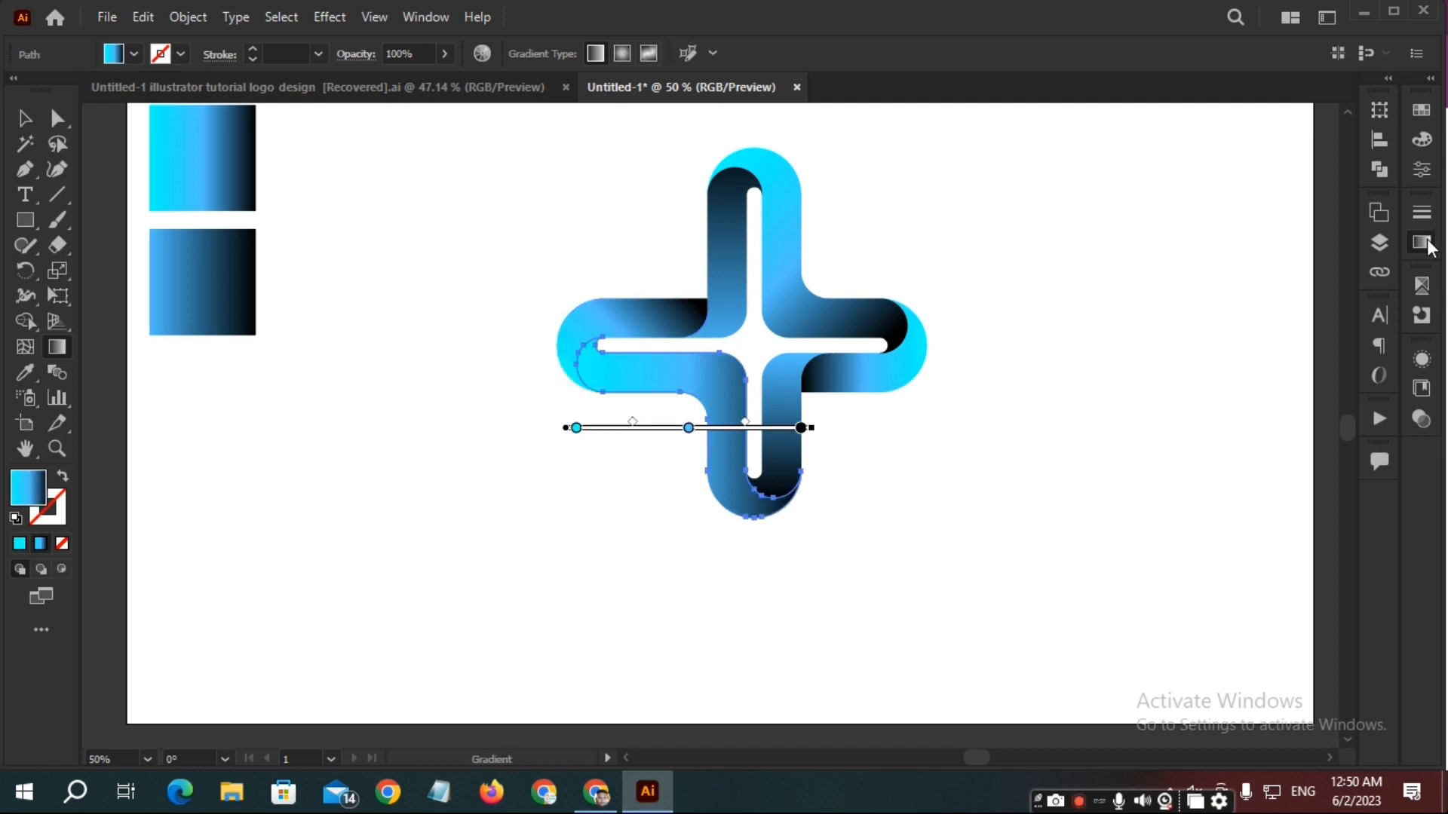
left_click(1425, 245)
left_click(1166, 322)
left_click(983, 424, "ctrl")
left_click(736, 447, "ctrl")
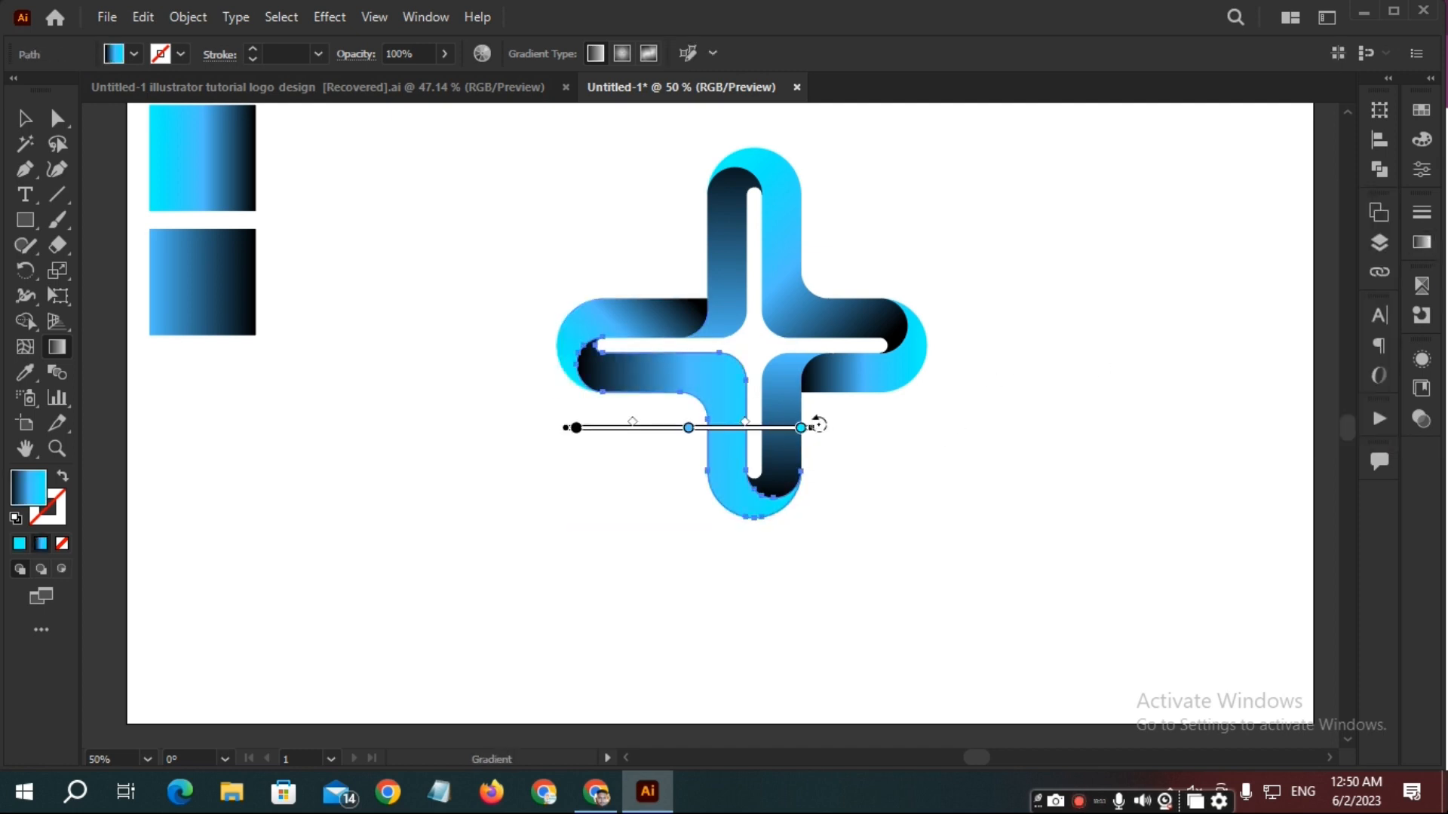
left_click_drag(819, 426, 782, 524)
left_click(757, 425, "ctrl")
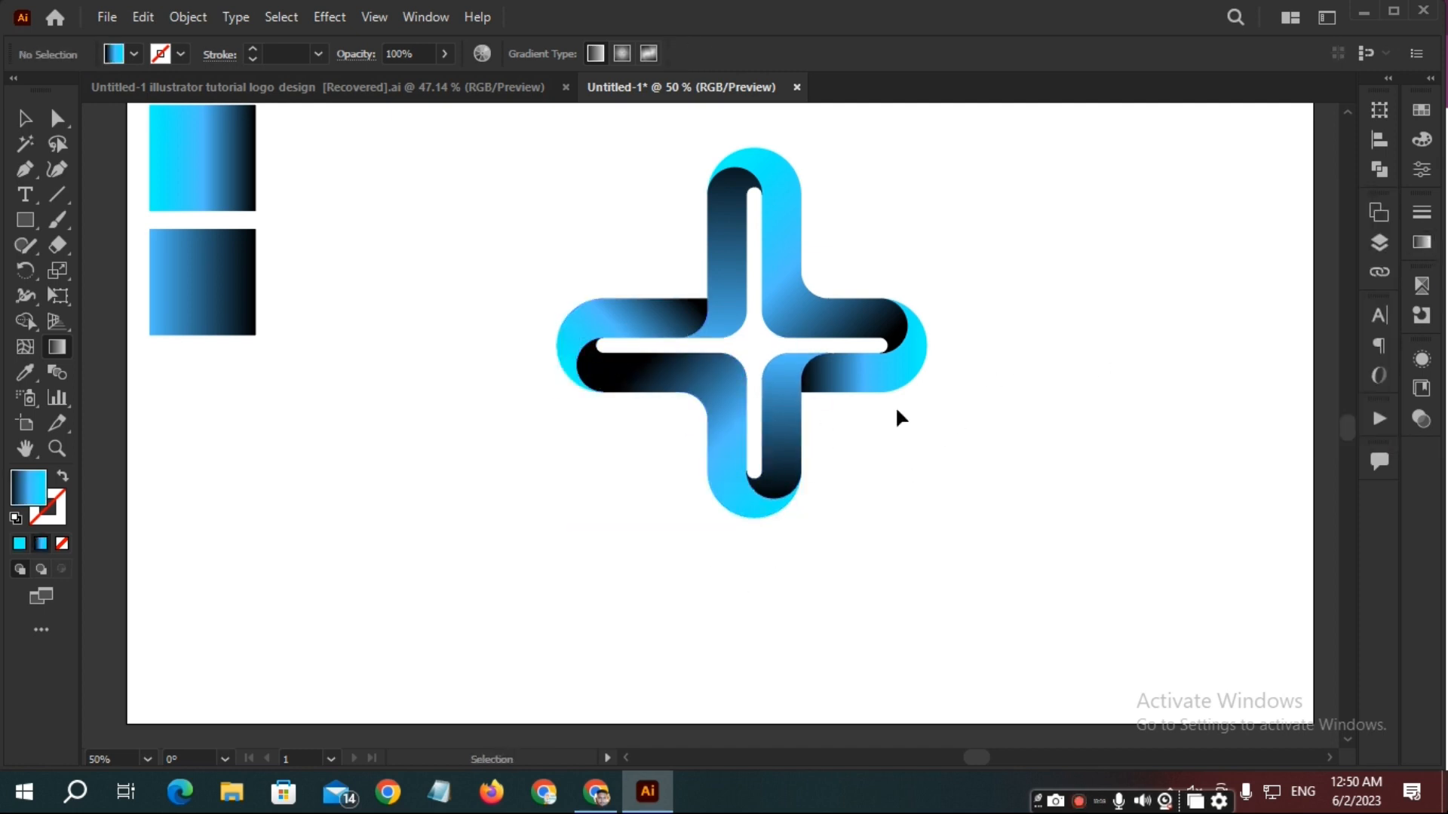
Angle the gradient of the right arm's lower ribbon diagonally, with black at the lower inner side and cyan at the upper outer end.
left_click(905, 354, "ctrl")
left_click_drag(935, 343, 929, 297)
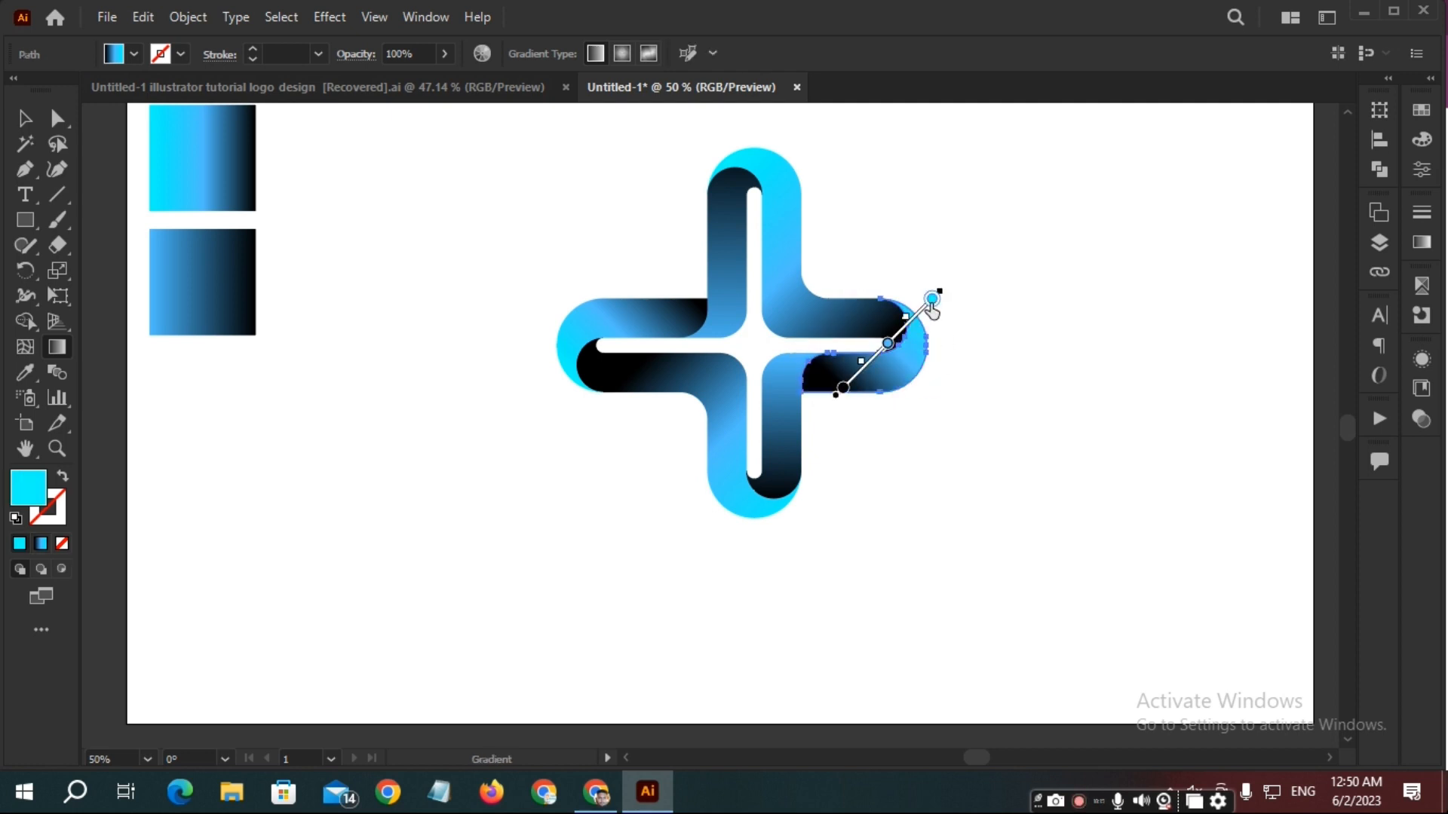
left_click(1027, 328, "ctrl")
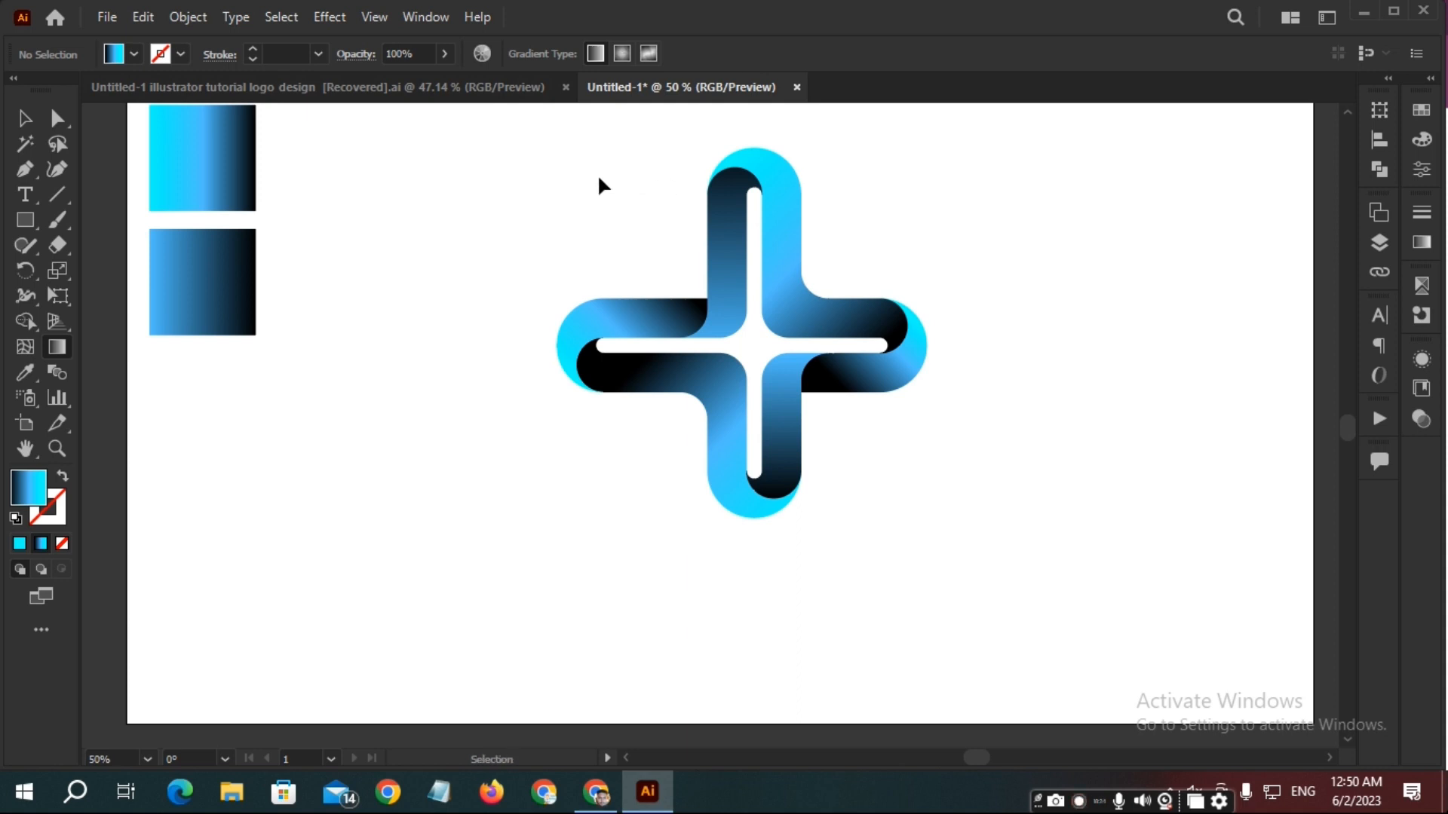
Select all ribbons of the cross logo and group them.
left_click_drag(496, 113, 1102, 760)
scroll(943, 475, "up", 5)
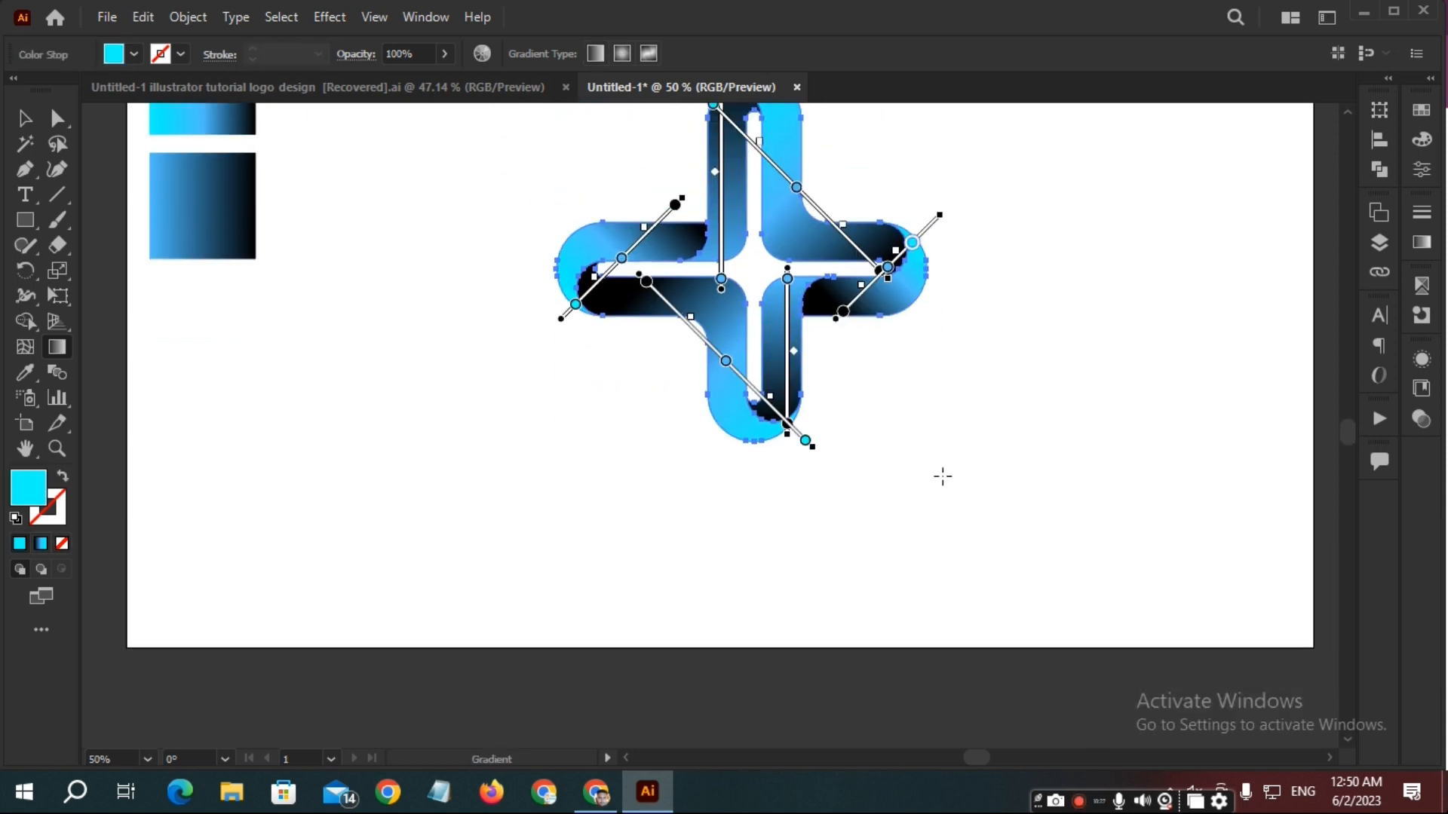
key("v")
key("ctrl+g")
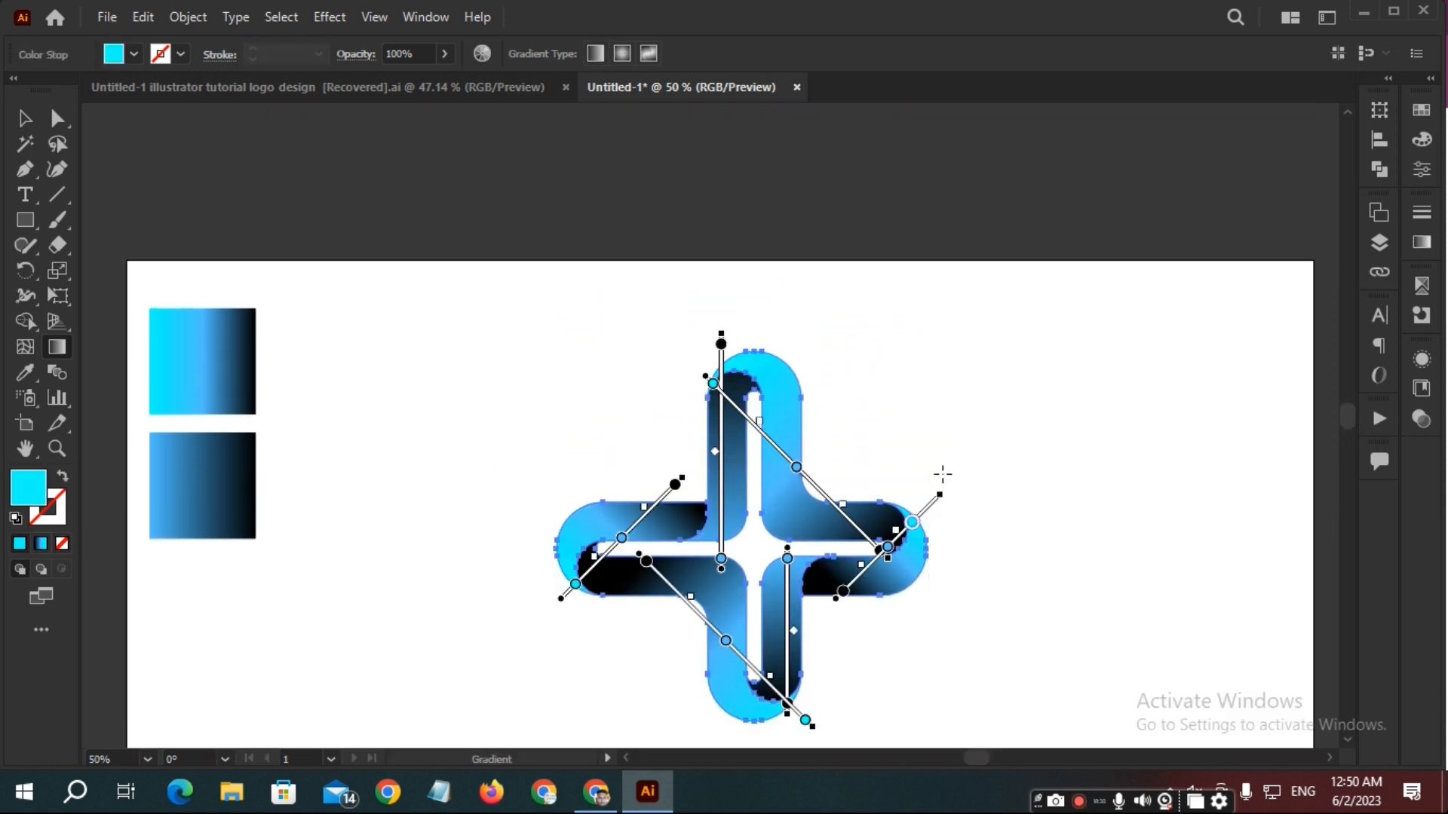
left_click(978, 434, "ctrl")
scroll(922, 475, "down", 1)
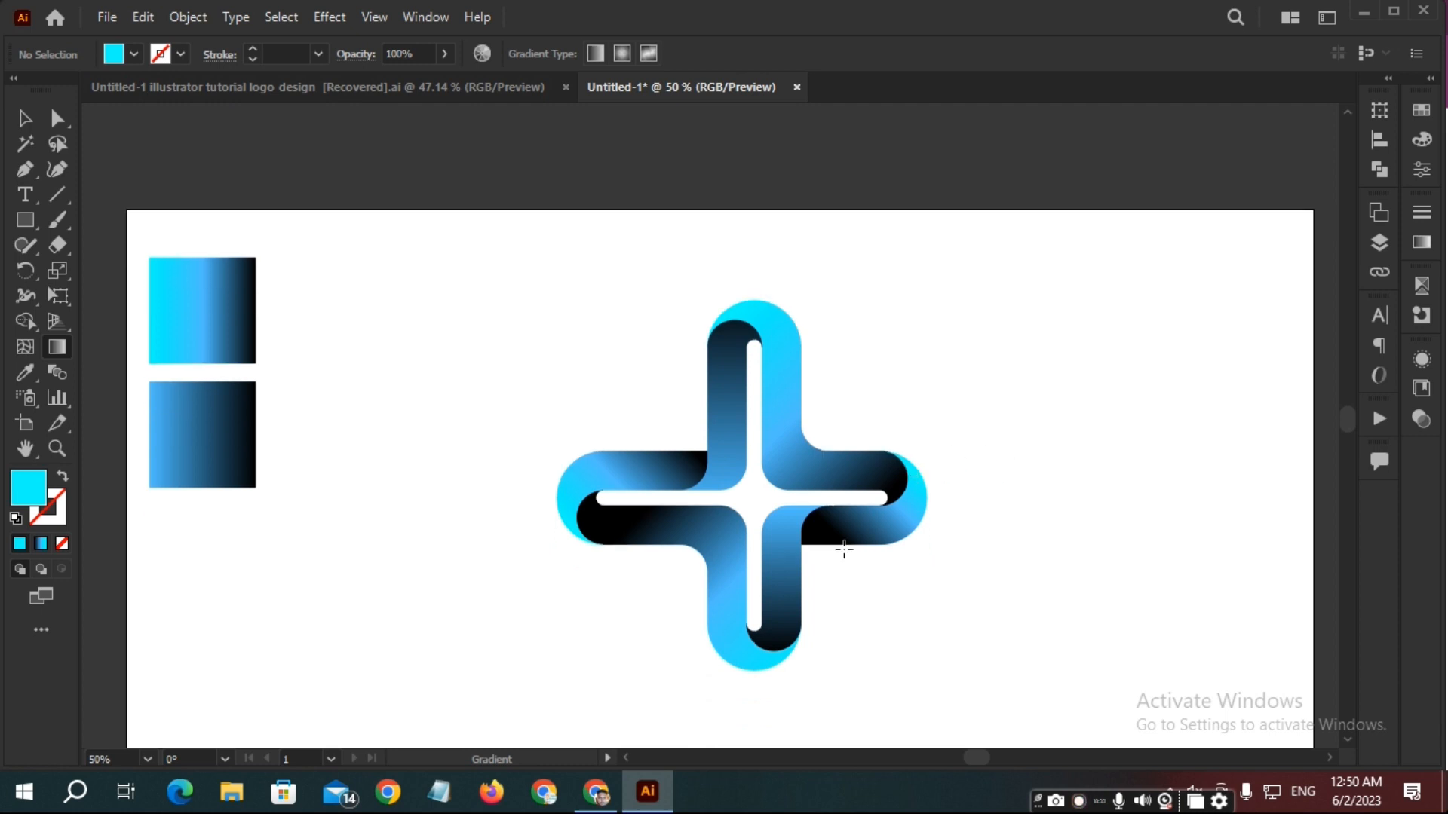
scroll(860, 520, "down", 3)
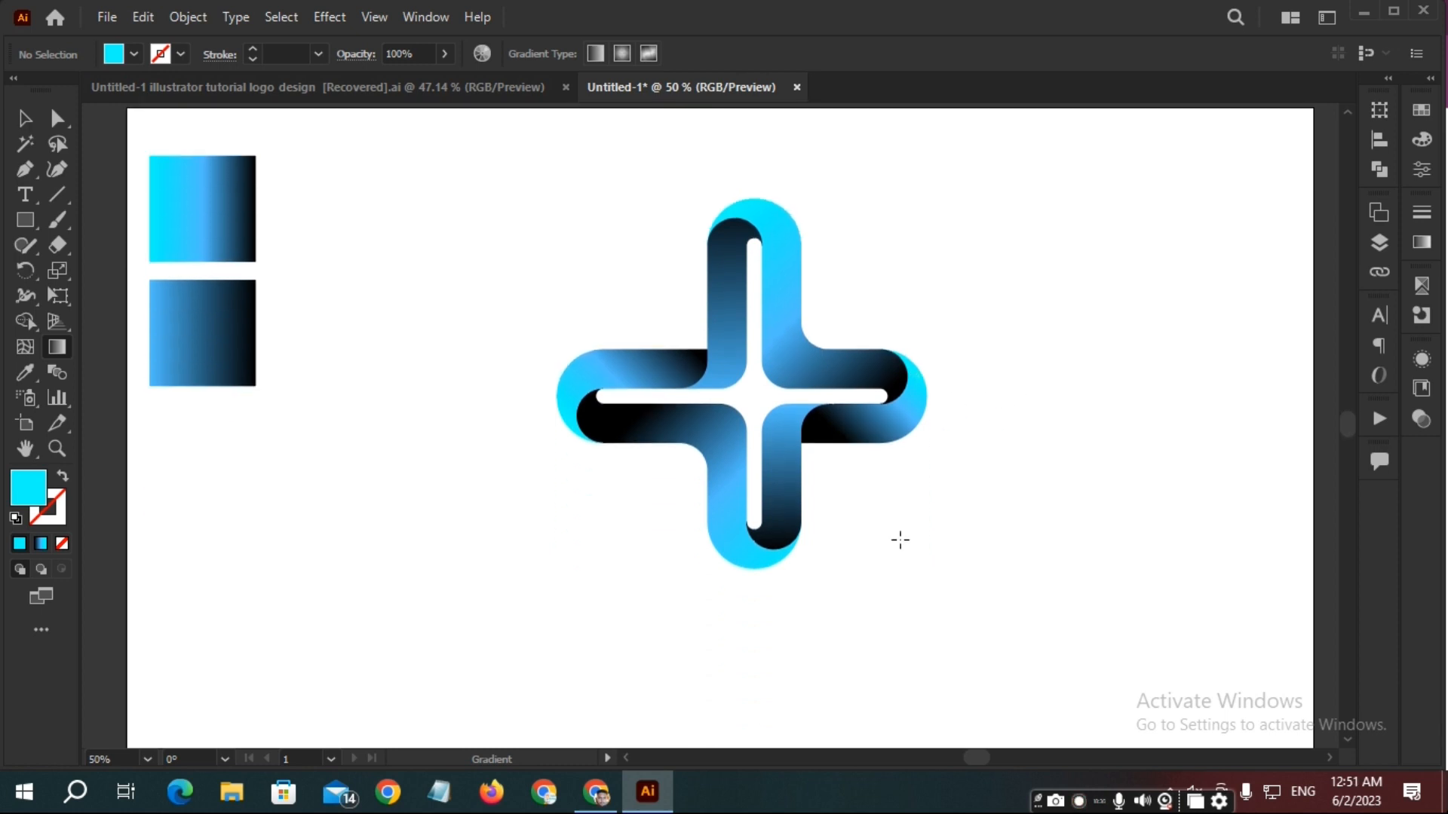
Draw a large cyan circle, slightly wider than the cross, and move it to the empty area beside the logo.
left_click_drag(40, 218, 110, 273)
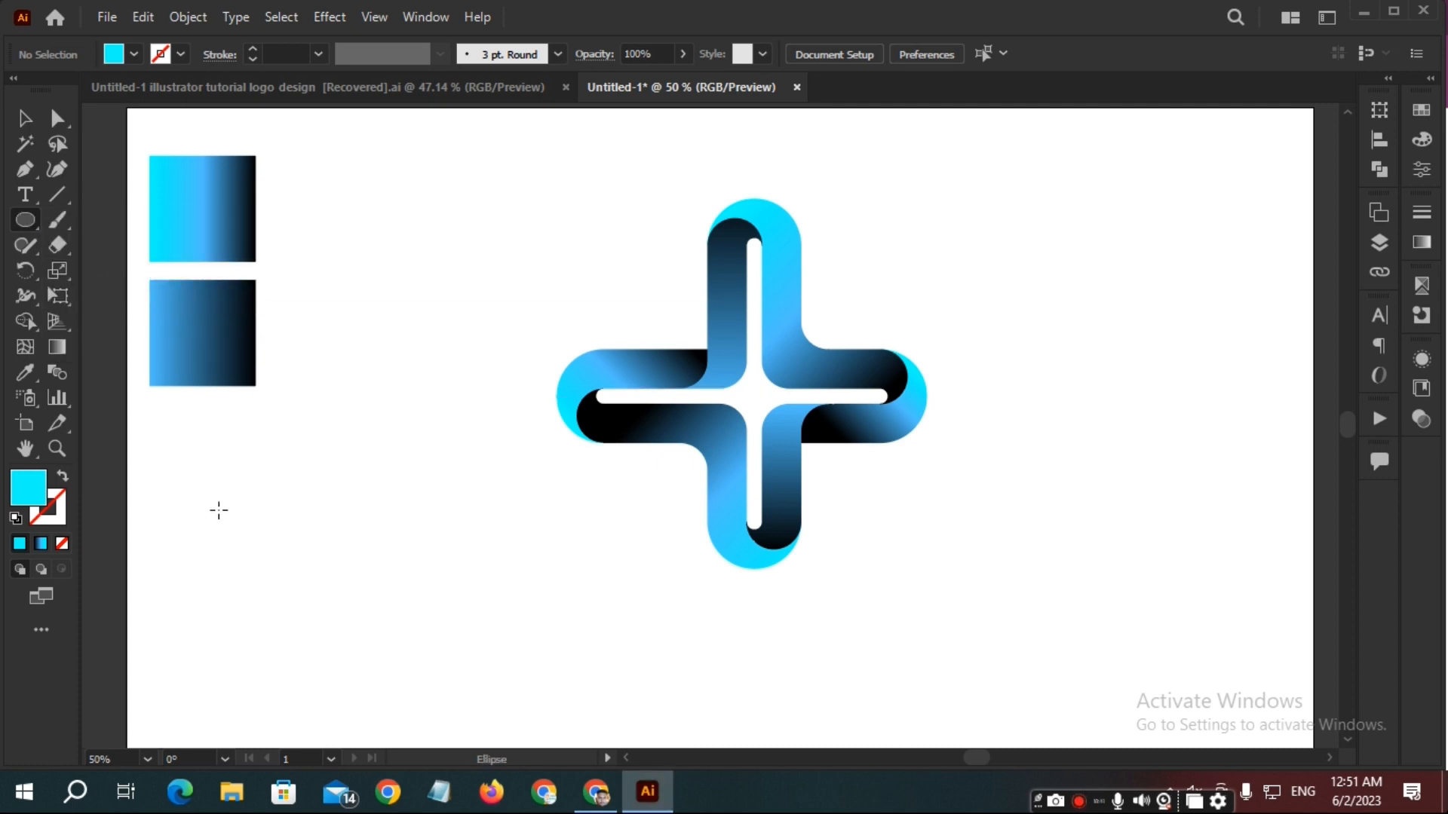
left_click_drag(188, 442, 620, 704)
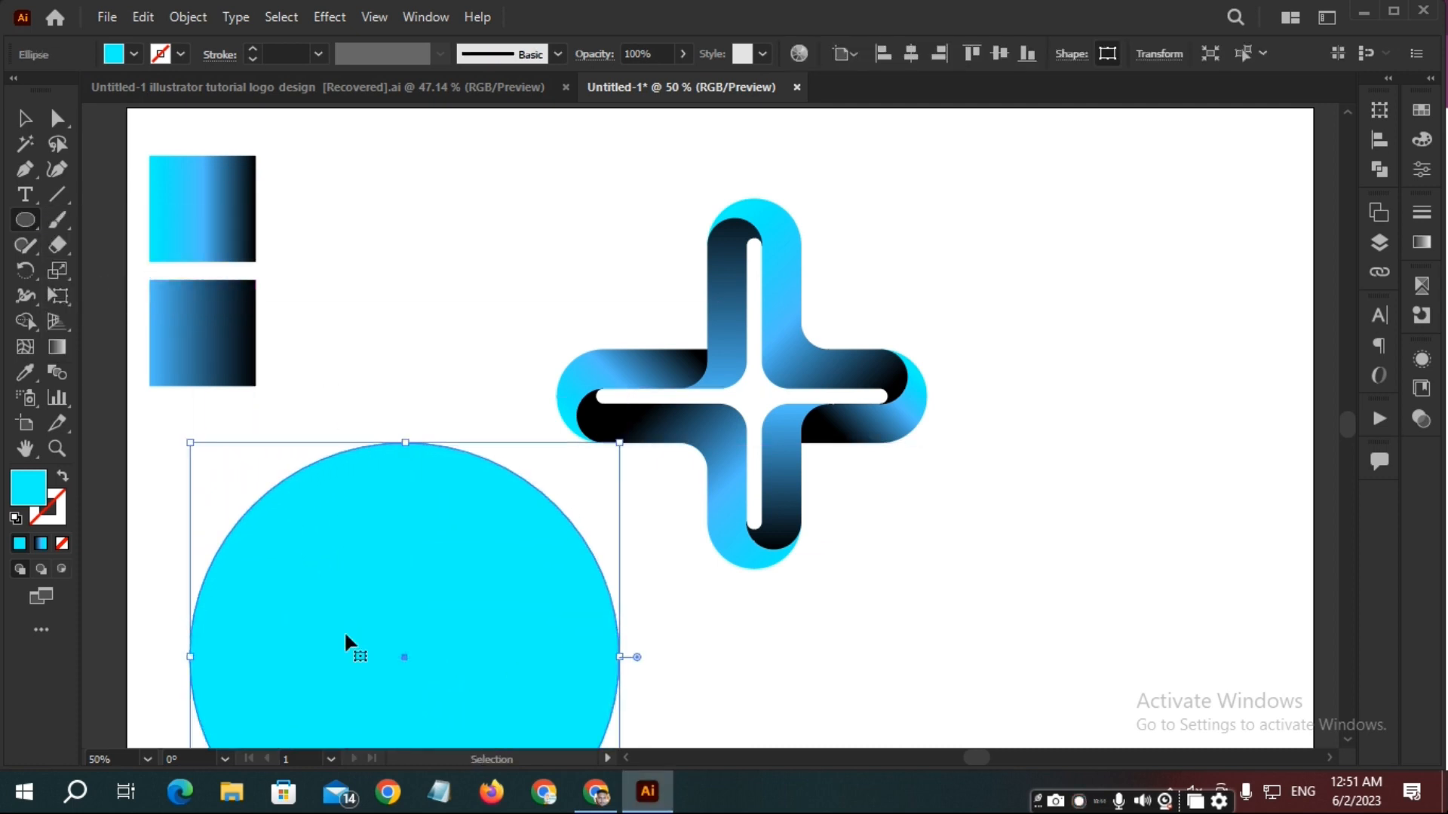
left_click_drag(399, 644, 336, 510)
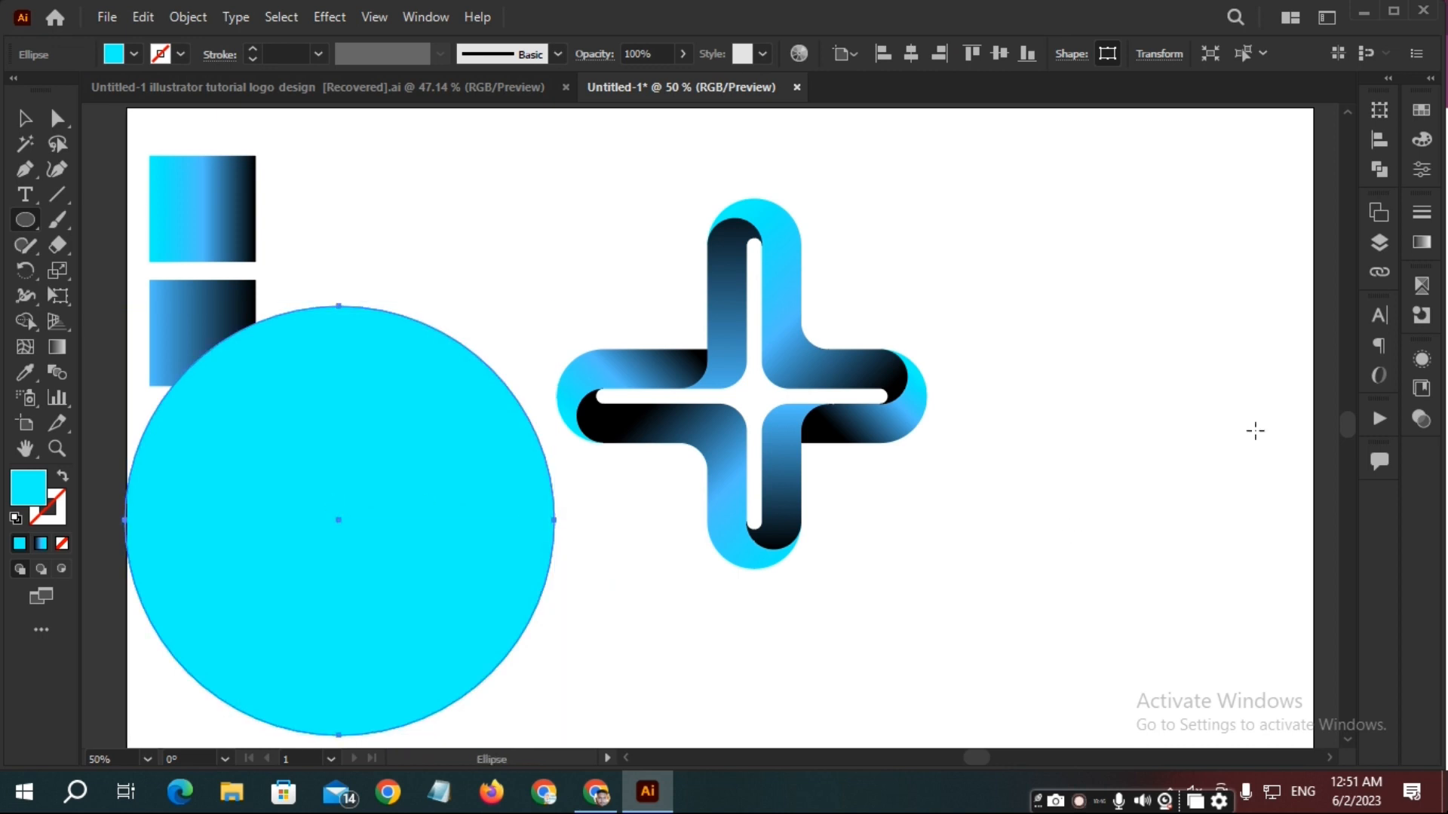
Fill the circle with the white-to-black gradient preset, make it radial and reverse it so black is at the centre.
left_click(1414, 250)
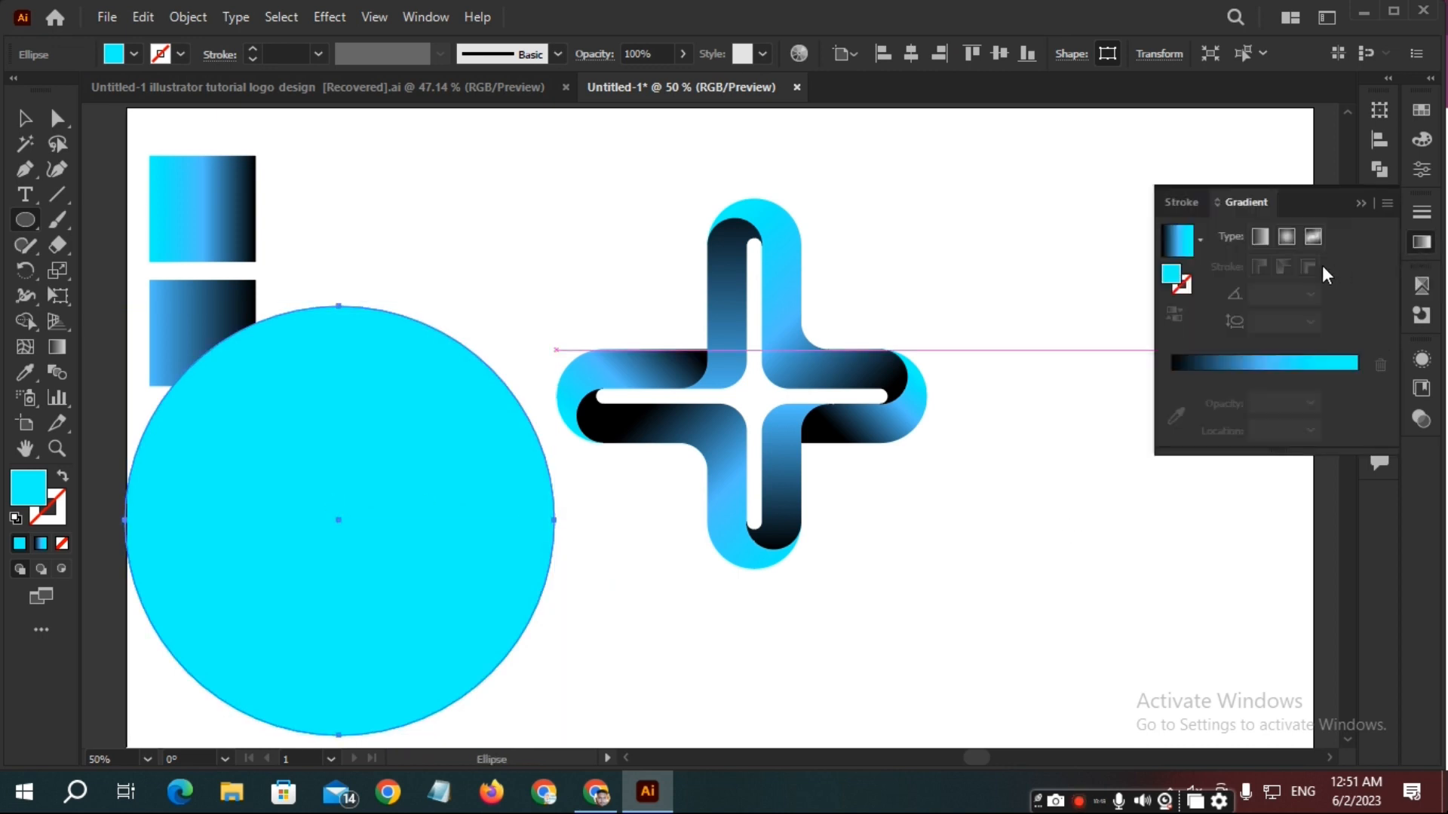
left_click(1201, 242)
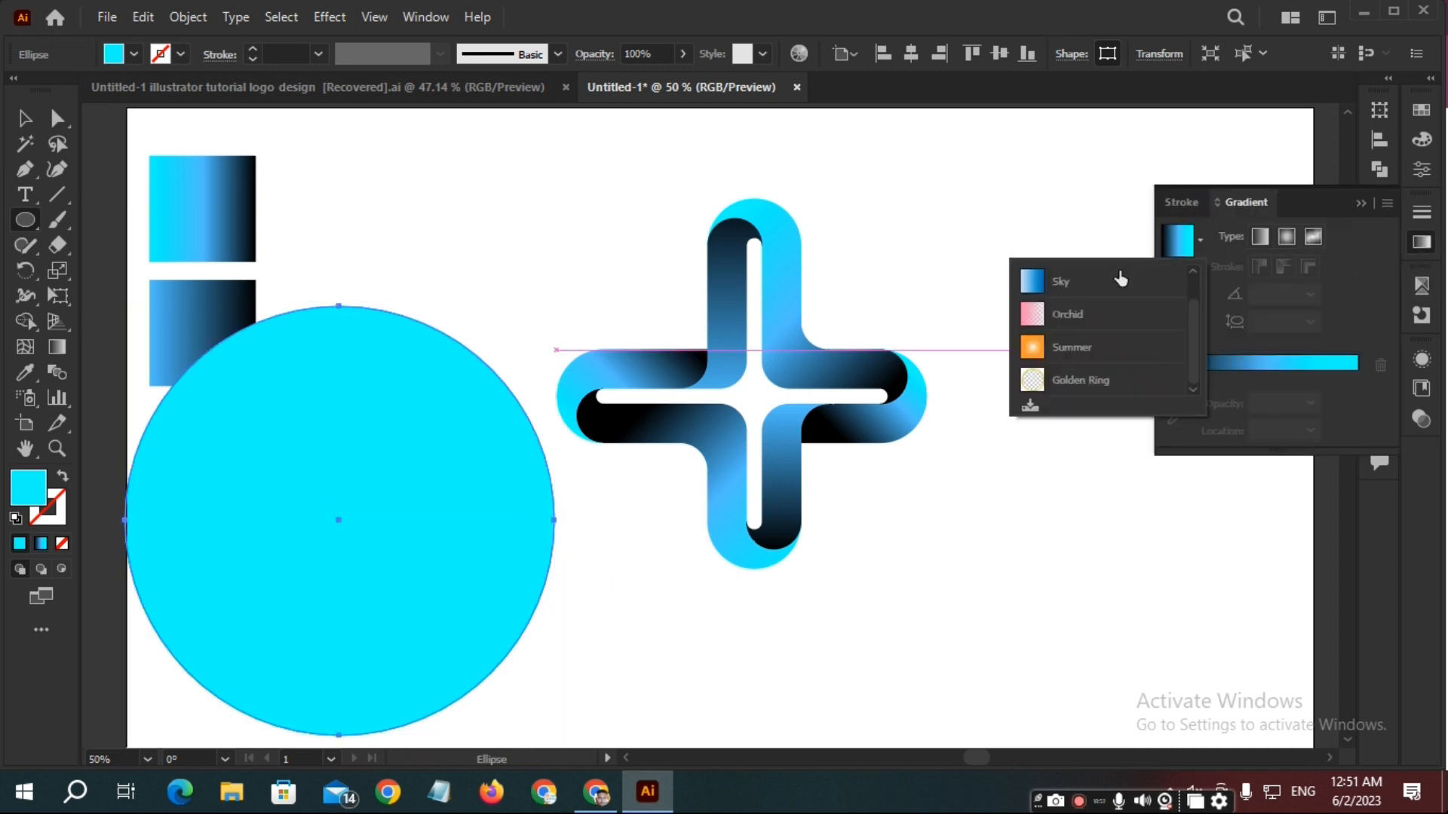
left_click(1106, 291)
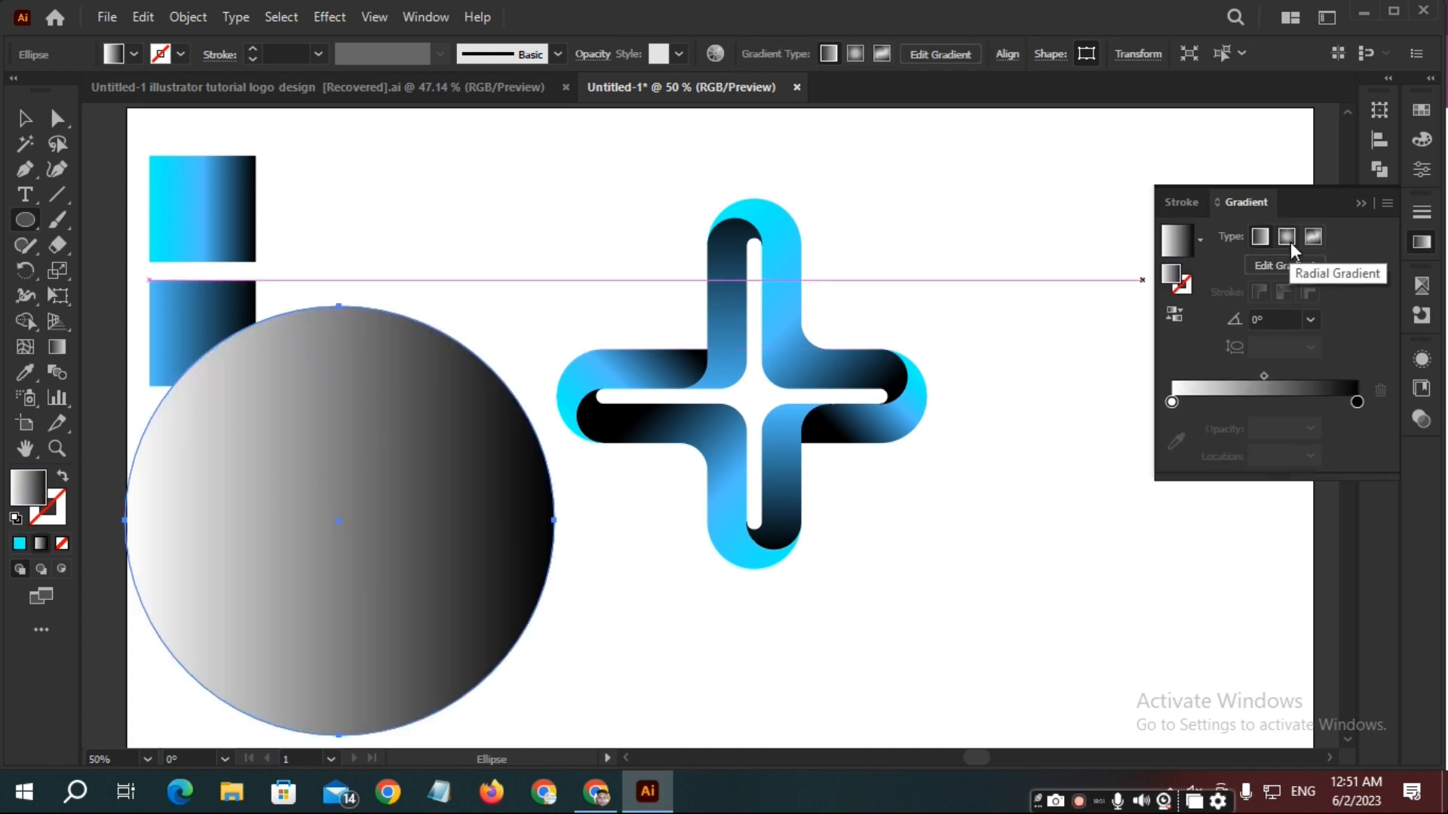
left_click(1291, 242)
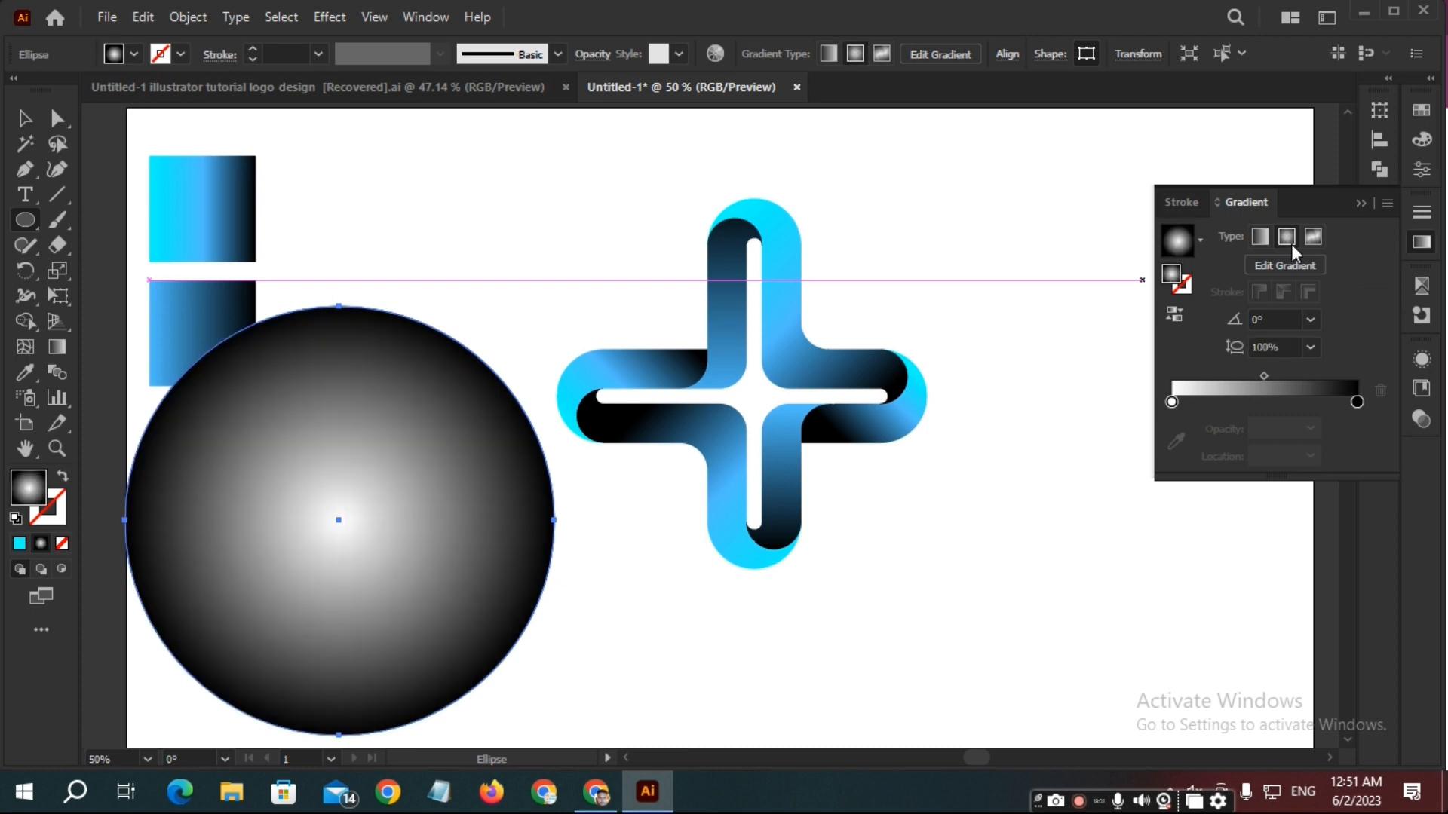
left_click(1176, 319)
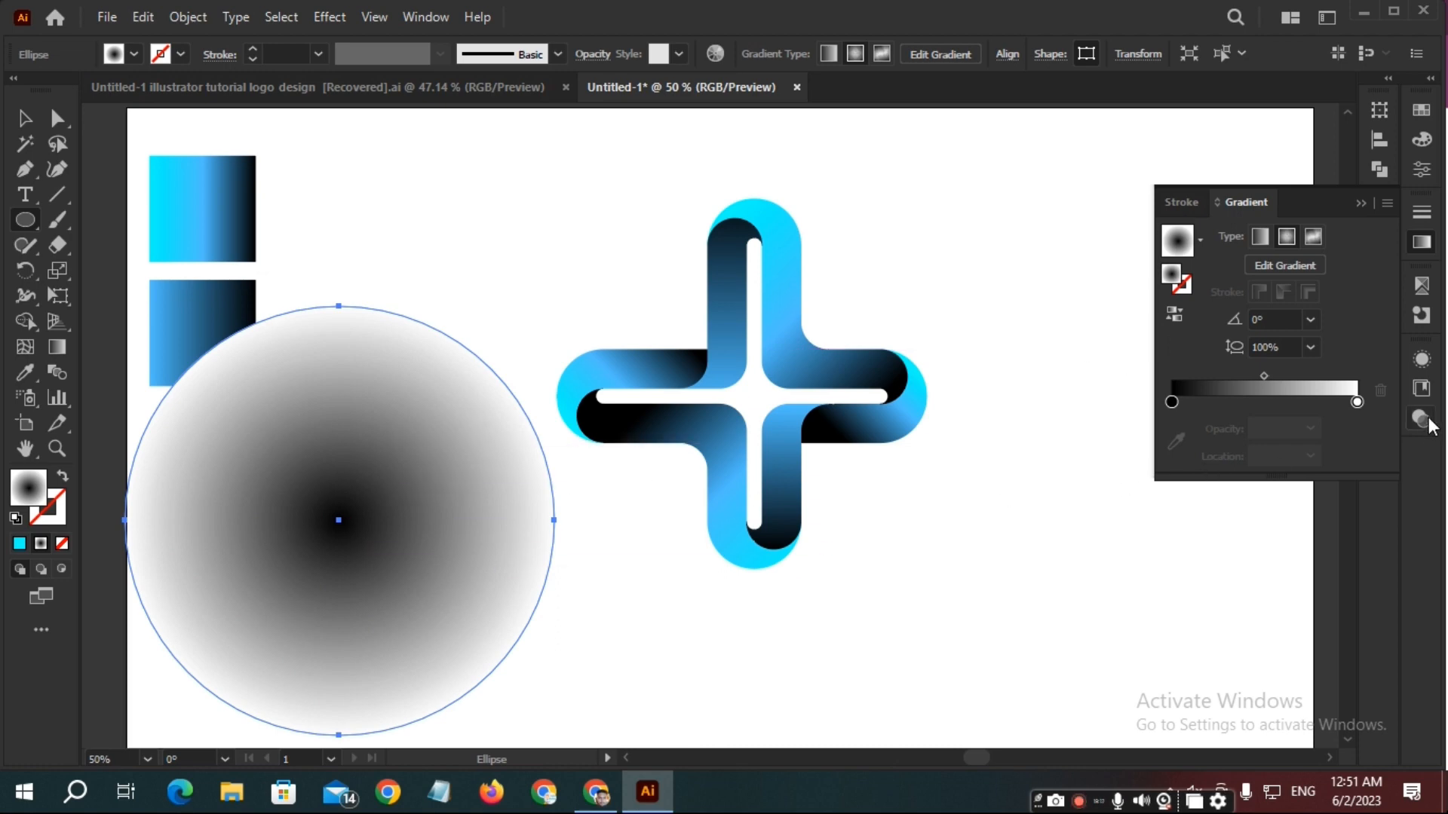
Set the opacity of the radial gradient's outer white stop to 0%.
left_click(1360, 409)
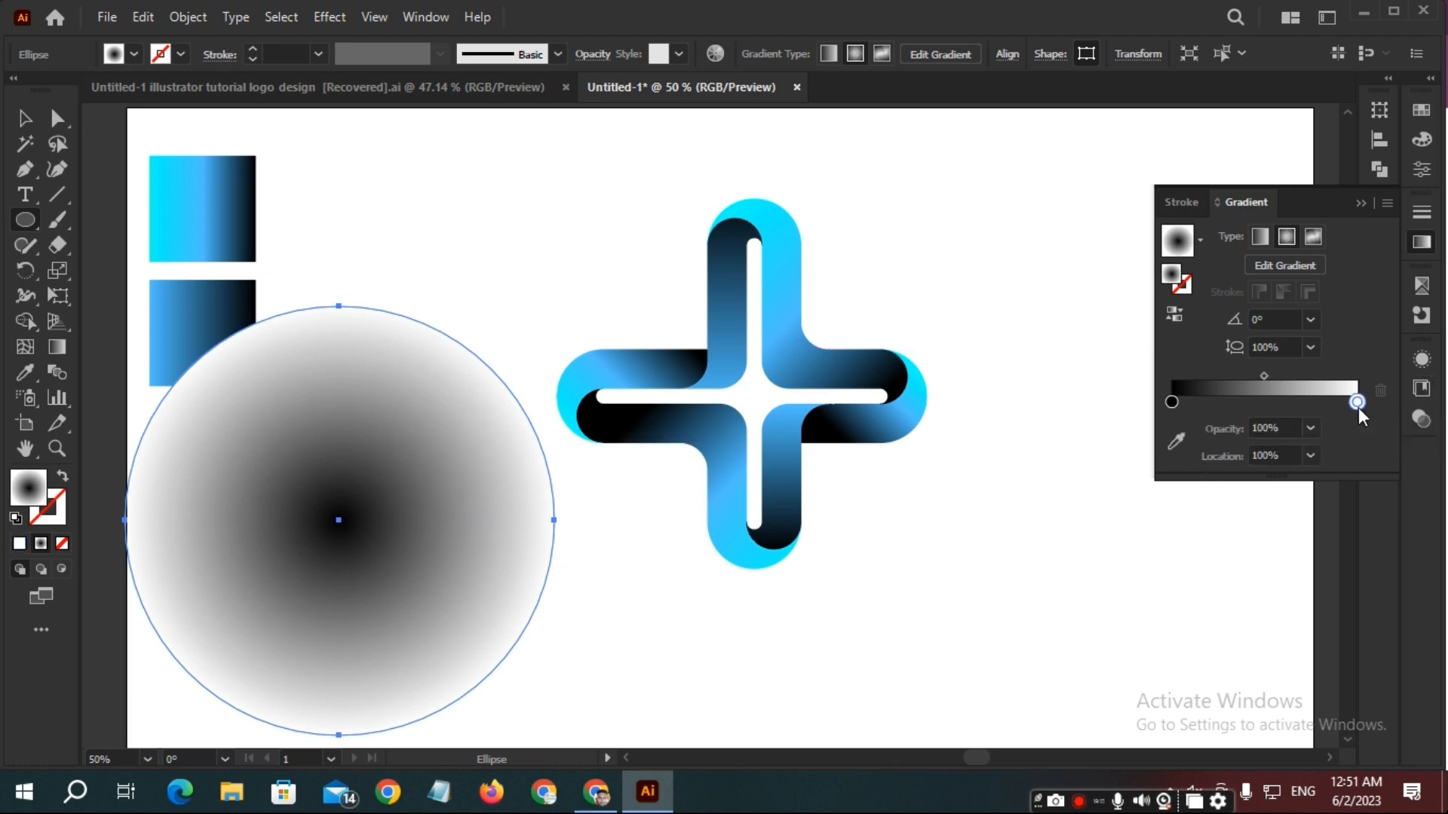
double_click(1358, 406)
left_click(1208, 444)
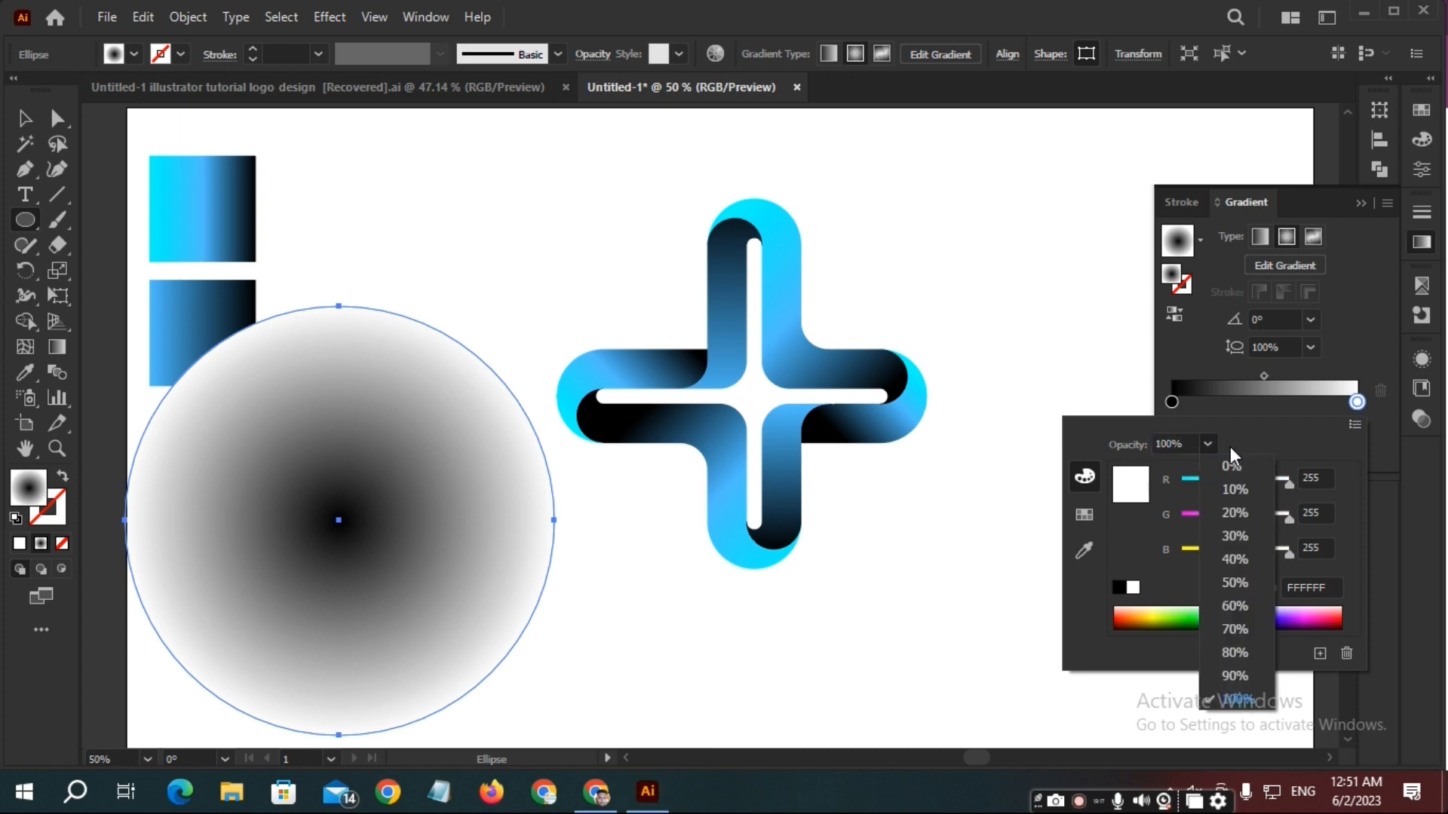
left_click(1234, 467)
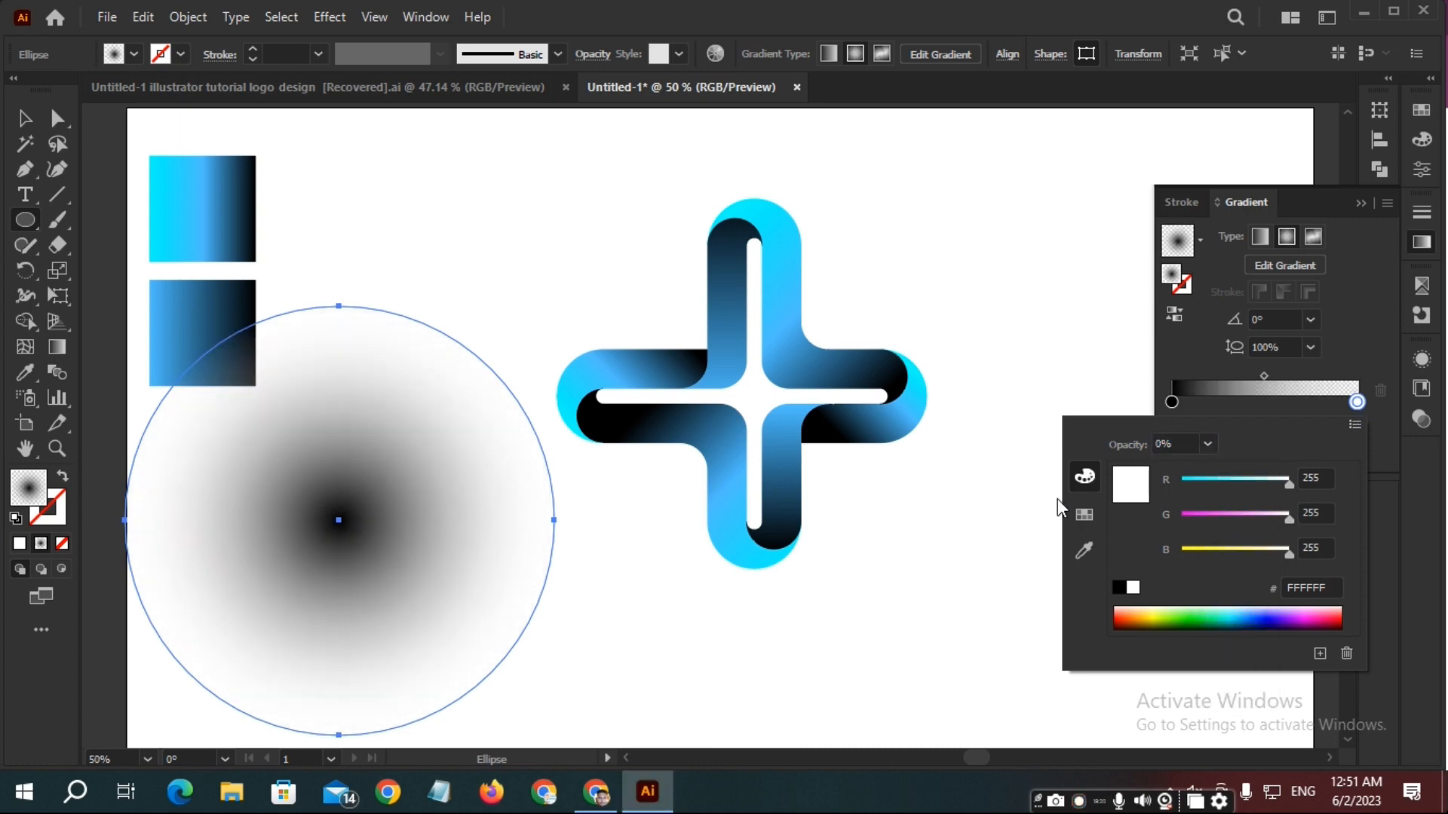
left_click(1006, 511)
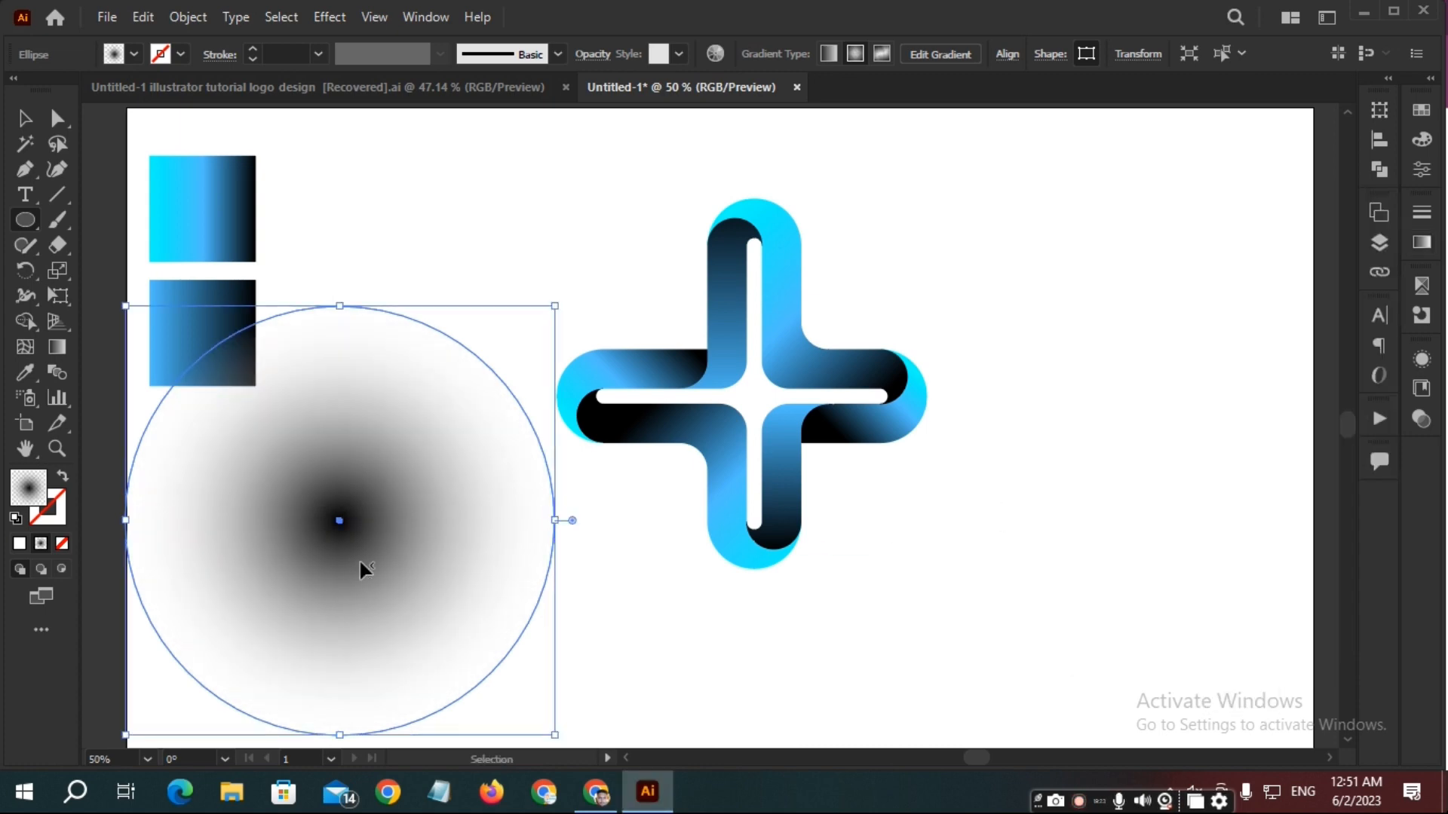
Centre the circle on the cross's bottom end and flatten its radial gradient into a thin horizontal ellipse as a shadow.
left_click_drag(359, 558, 748, 572)
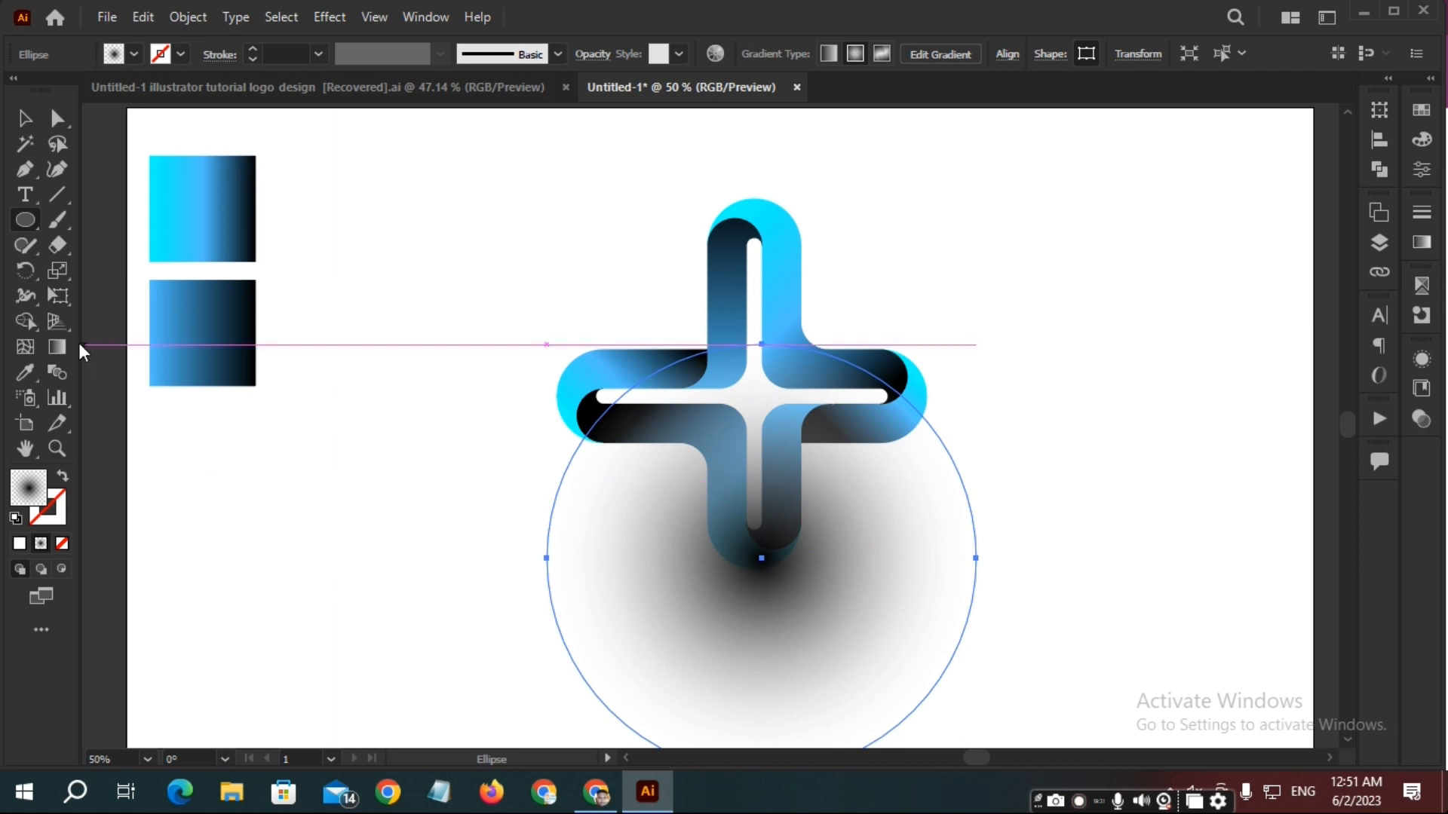
left_click(57, 347)
scroll(755, 404, "down", 3)
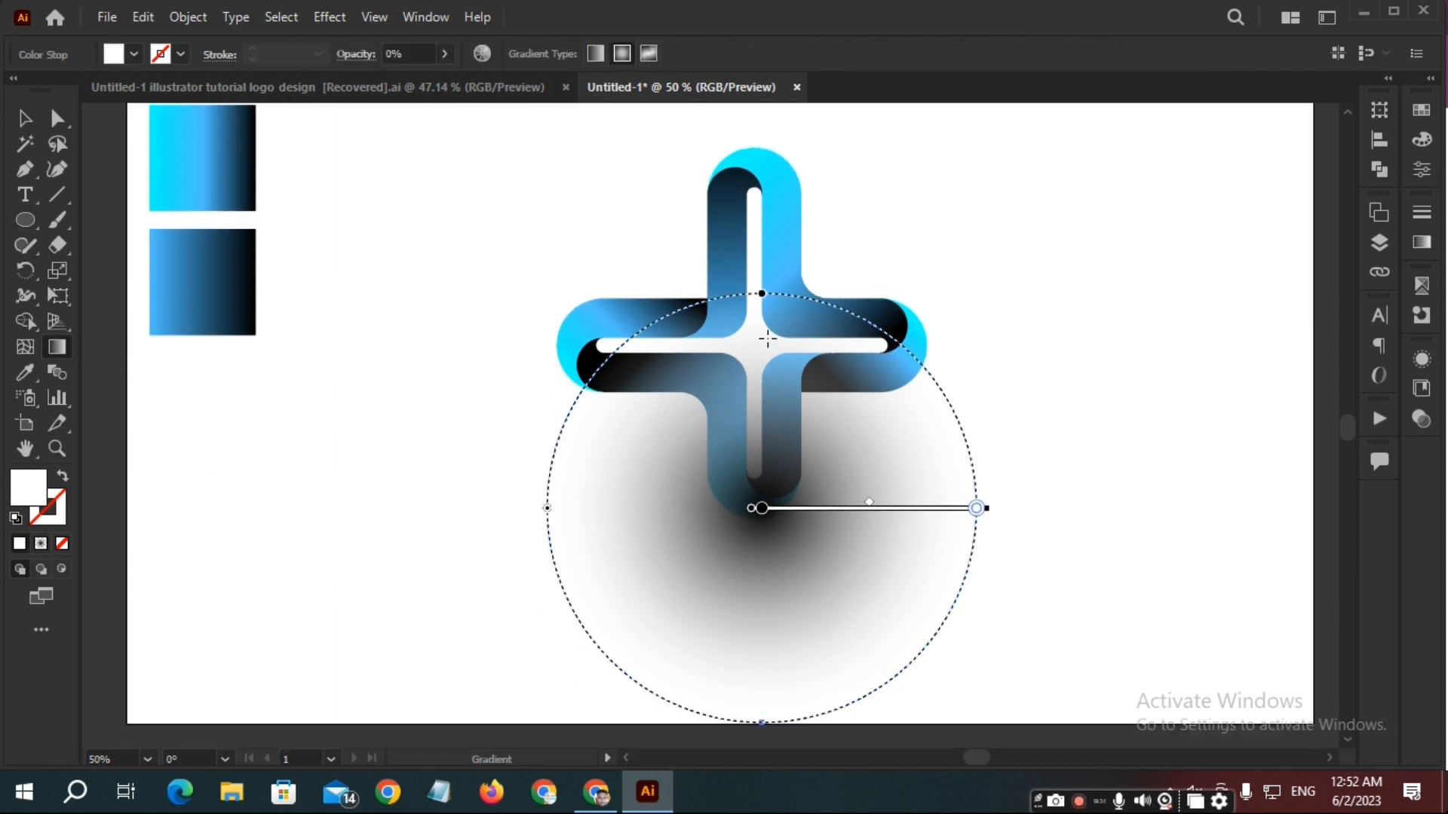
left_click_drag(760, 242, 722, 420)
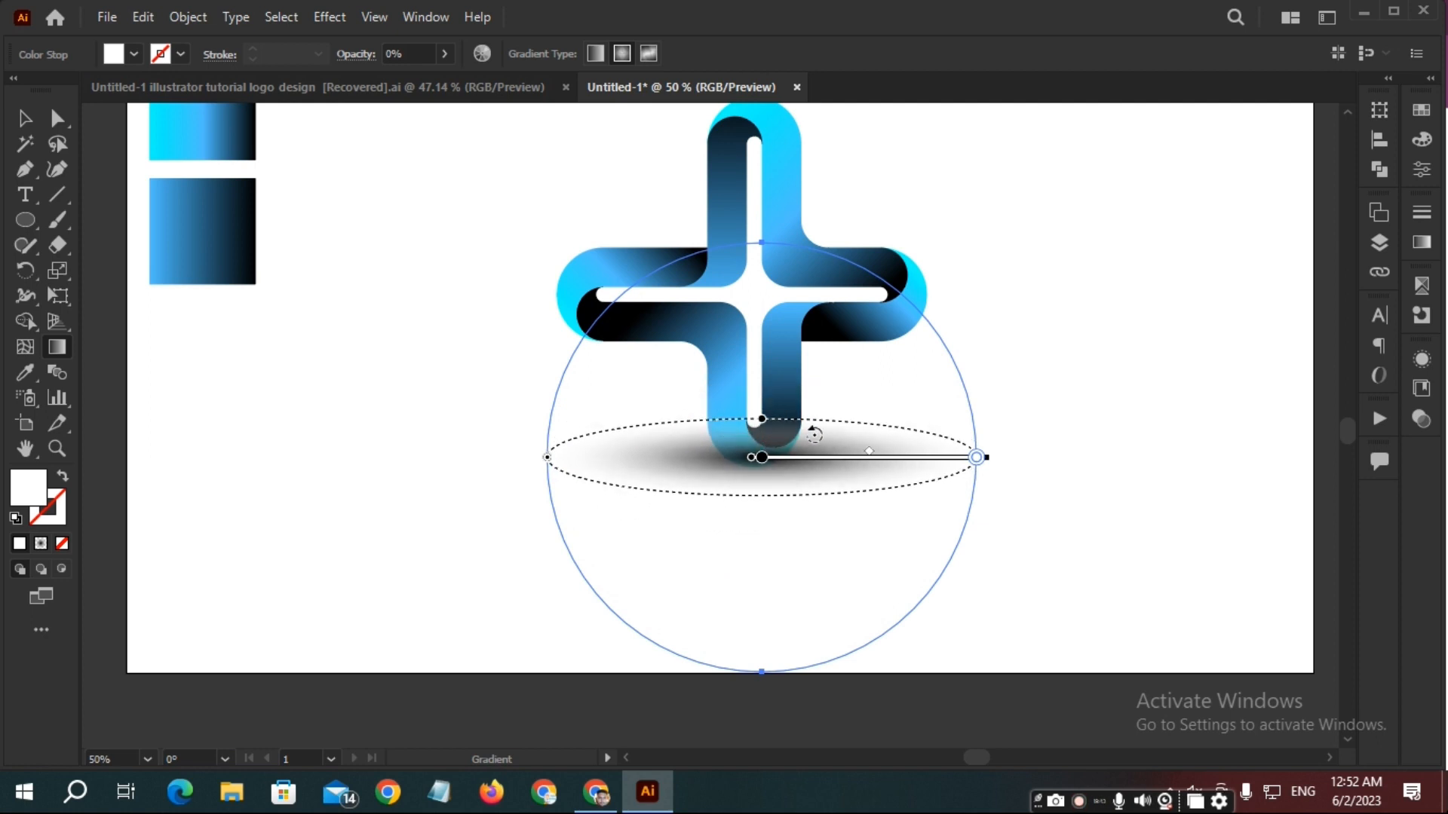
left_click_drag(869, 451, 870, 451)
key("ctrl")
key("ctrl")
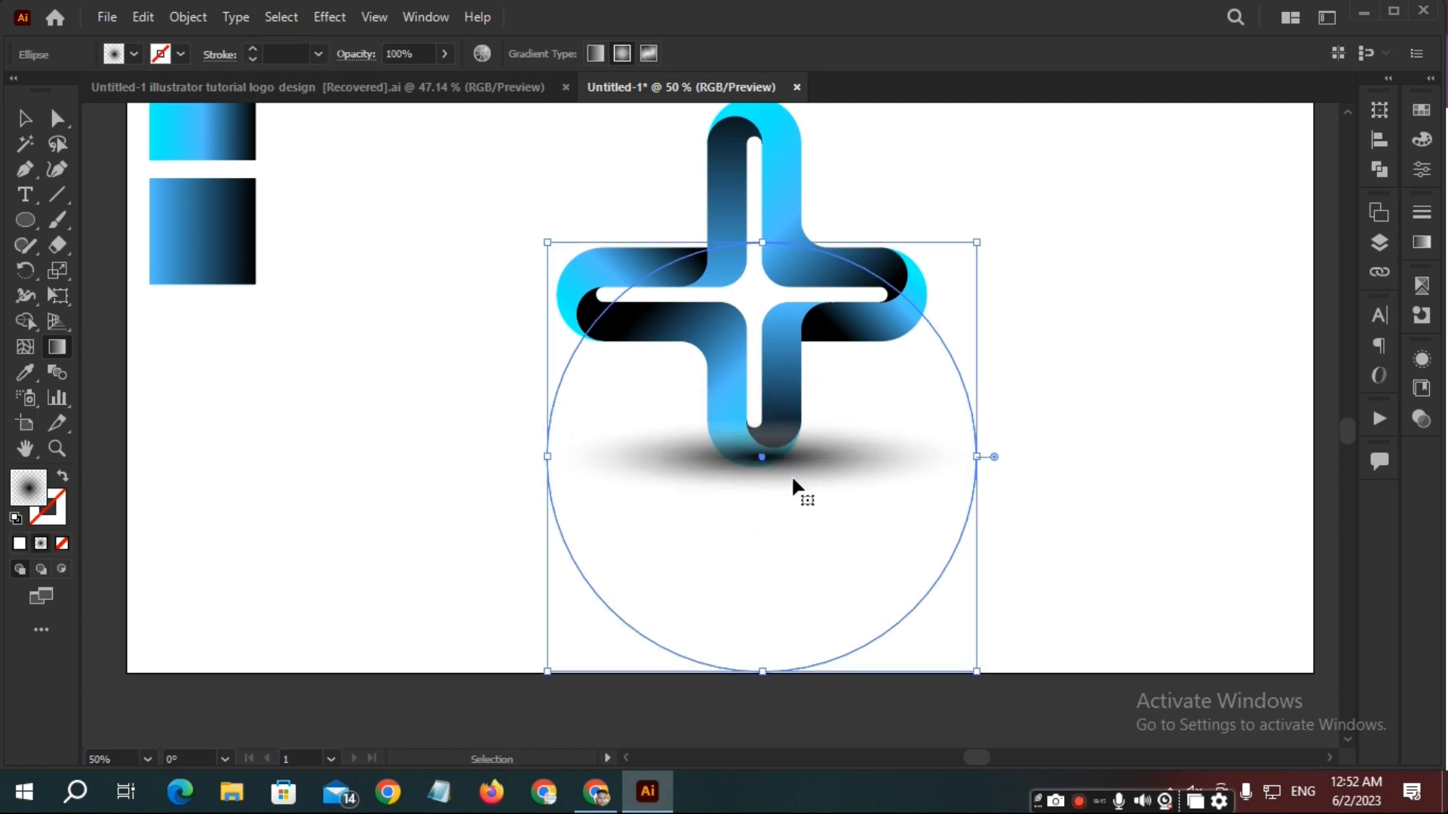
key("ctrl")
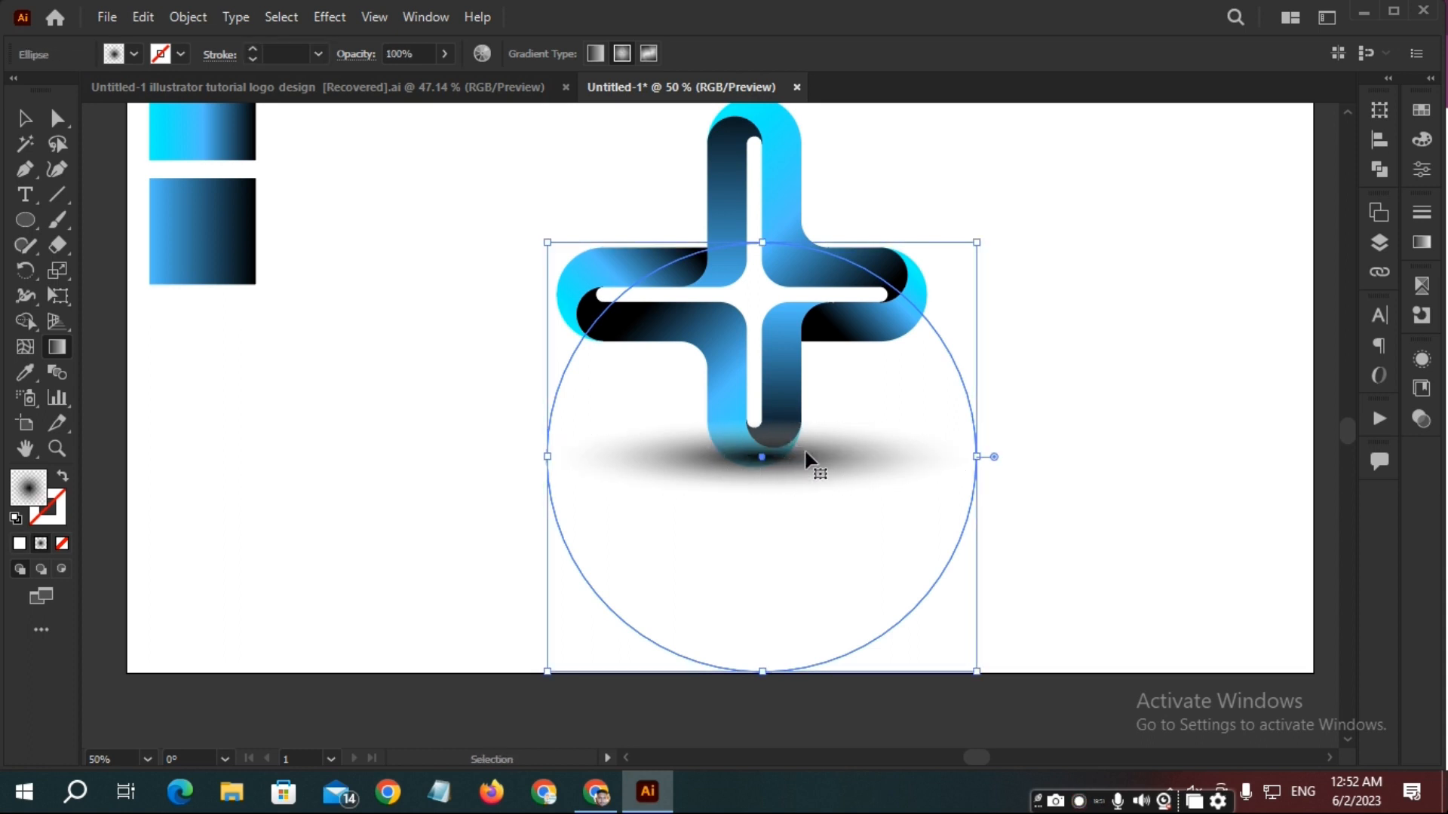
Send the shadow circle to the back, behind the cross logo.
right_click(806, 453)
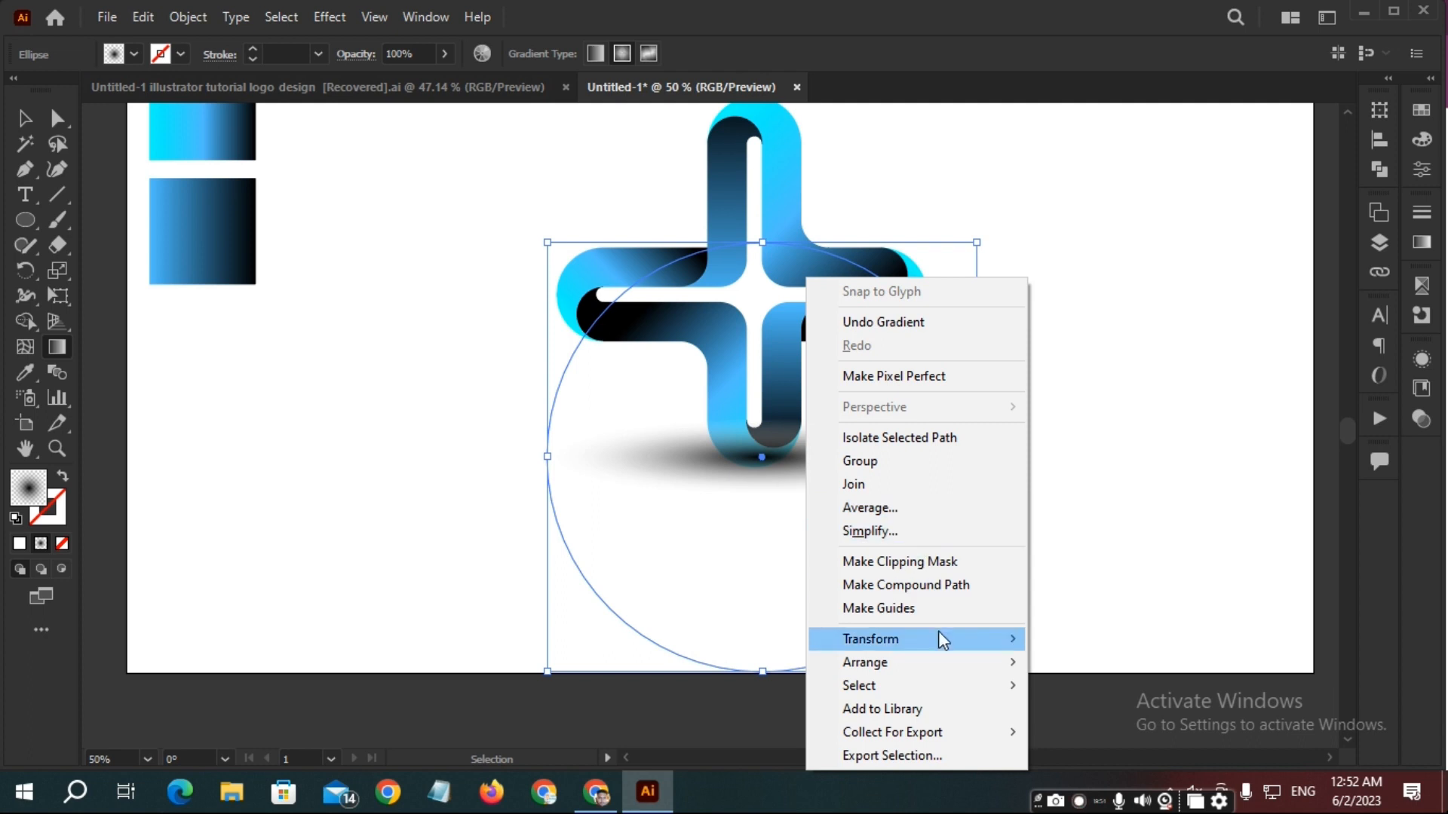
mouse_move(938, 666)
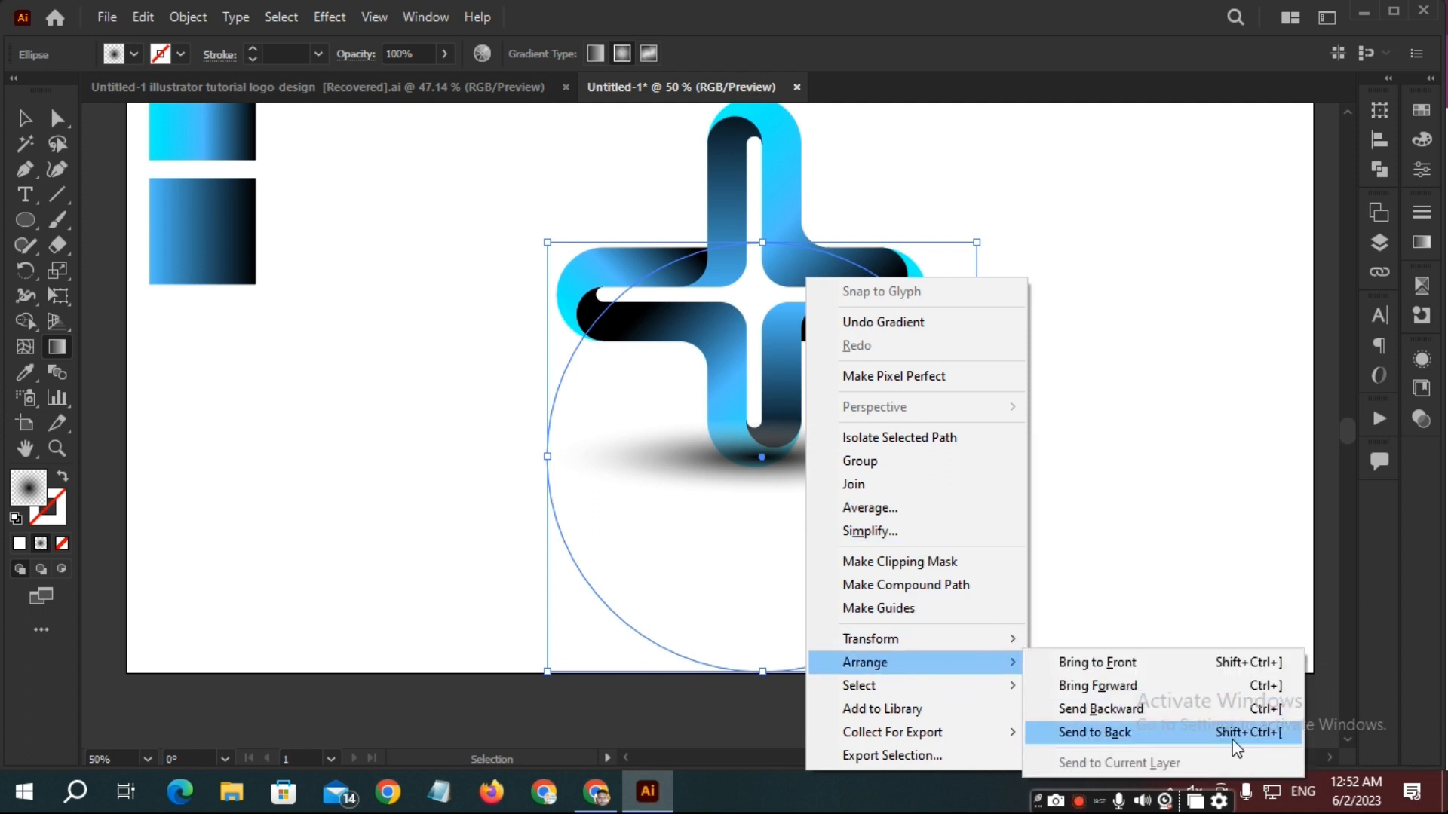
left_click(1235, 745)
left_click(1139, 492)
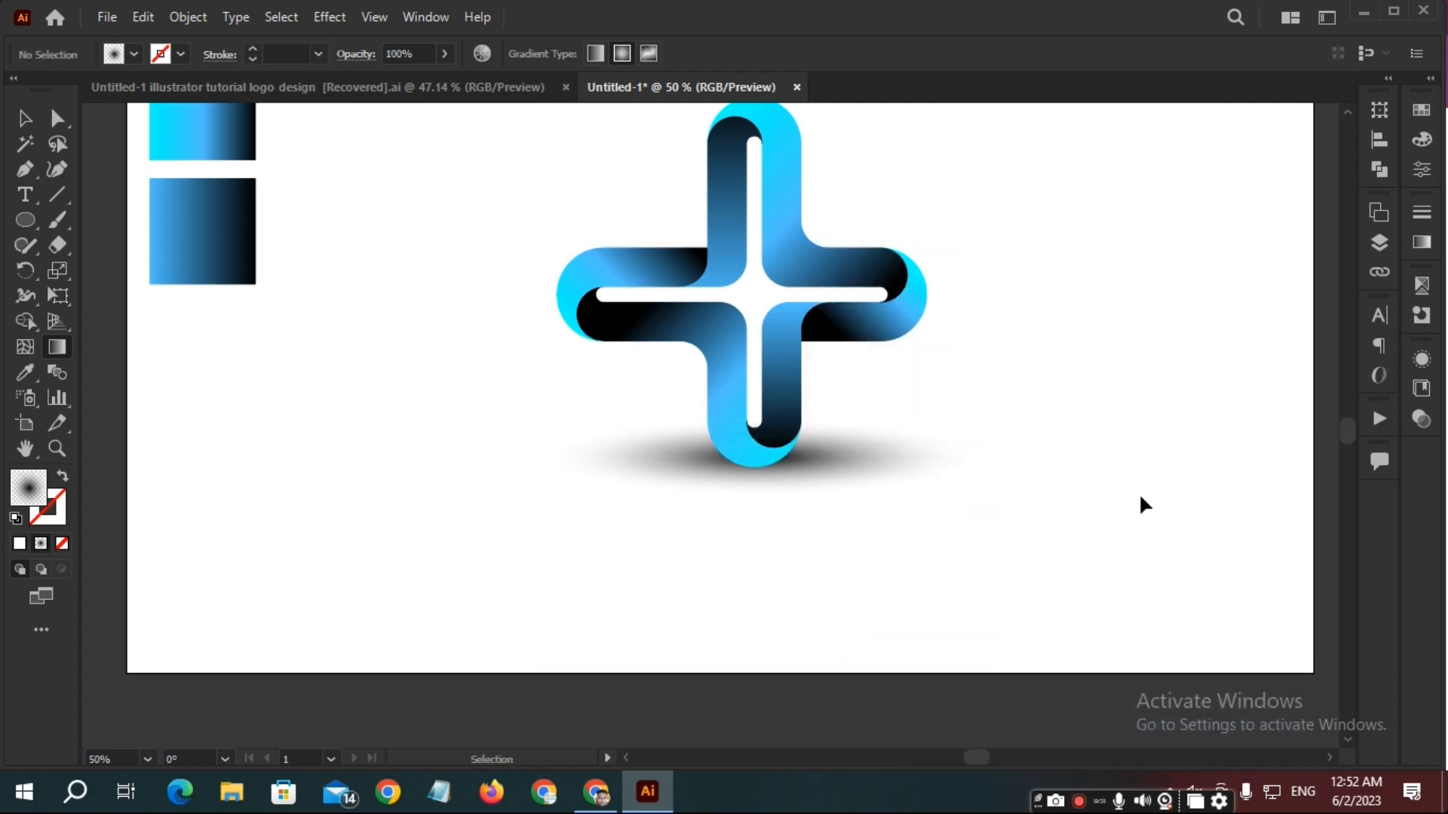
Nudge the shadow slightly down and sideways so it sits centred under the cross's bottom arm.
left_click(862, 487)
left_click(977, 457)
key("Down")
key("Down")
key("Down")
key("Down")
key("Down")
key("Down")
key("Down")
key("Down")
key("Down")
key("Down")
key("Down")
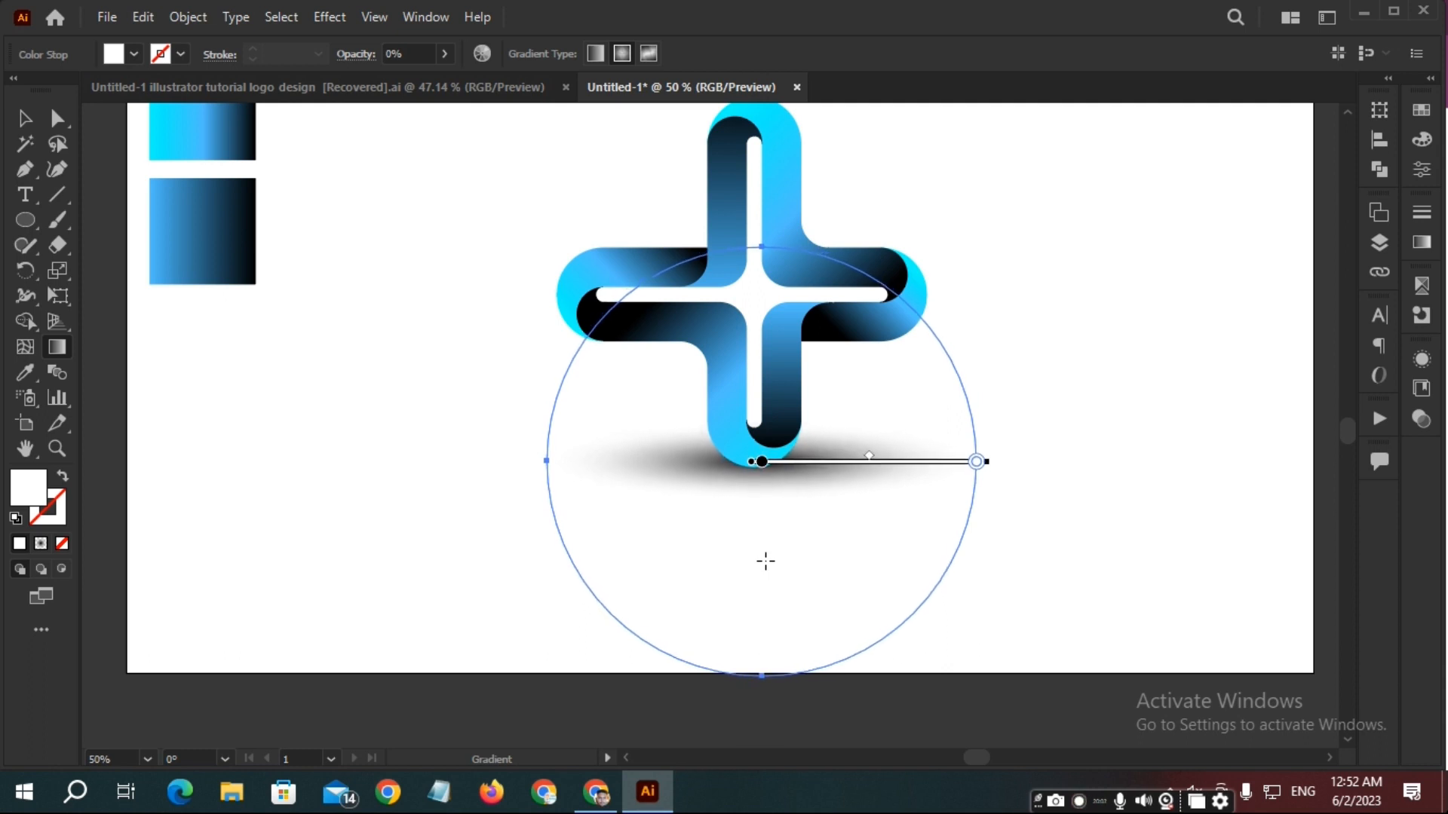
key("Left")
key("Left")
key("Left")
key("Left")
key("Left")
key("Left")
key("Left")
key("Left")
key("Left")
key("Left")
key("Left")
key("Left")
key("Left")
key("Left")
key("Left")
key("Left")
key("Left")
key("Left")
key("Left")
key("Left")
key("Left")
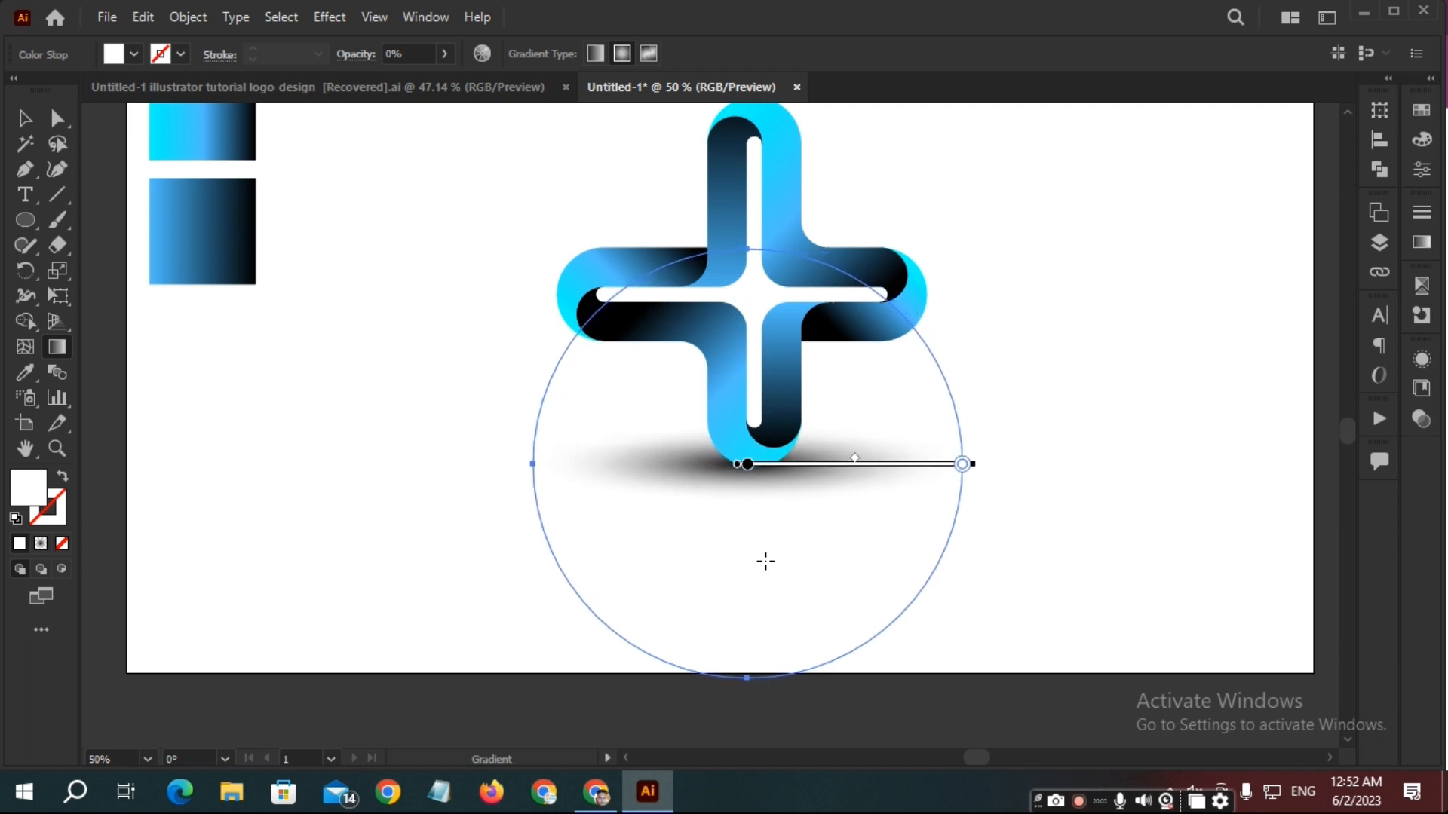
key("Down")
key("Down")
key("Down")
key("Down")
key("Down")
key("Right")
key("Right")
key("Right")
key("Right")
key("Right")
key("Right")
key("Right")
key("Right")
key("Right")
key("Right")
key("v")
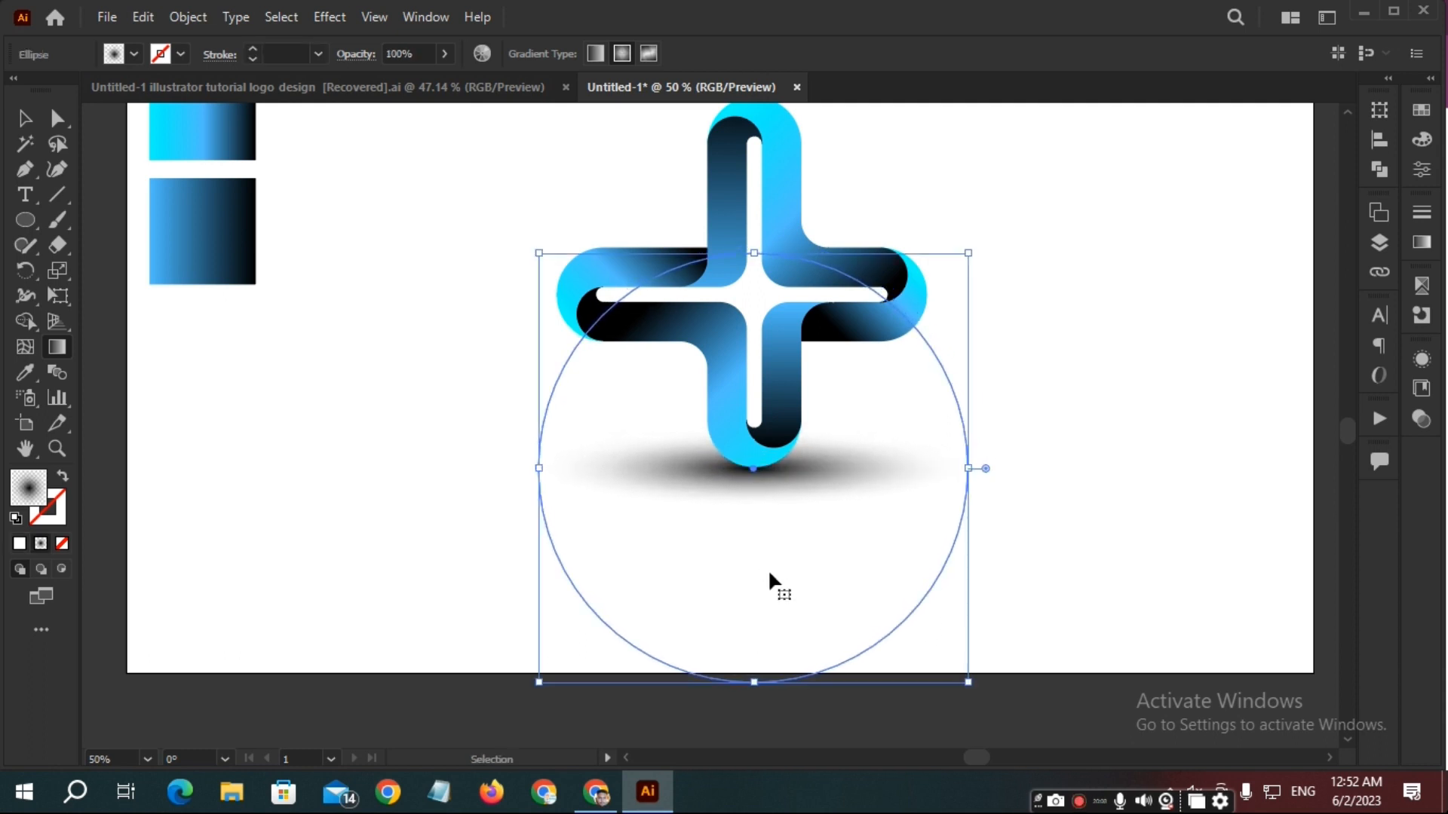
Deselect the shadow circle and examine the finished cross logo and its ground shadow, both on the whole artboard and up close.
left_click(1047, 339)
key("g")
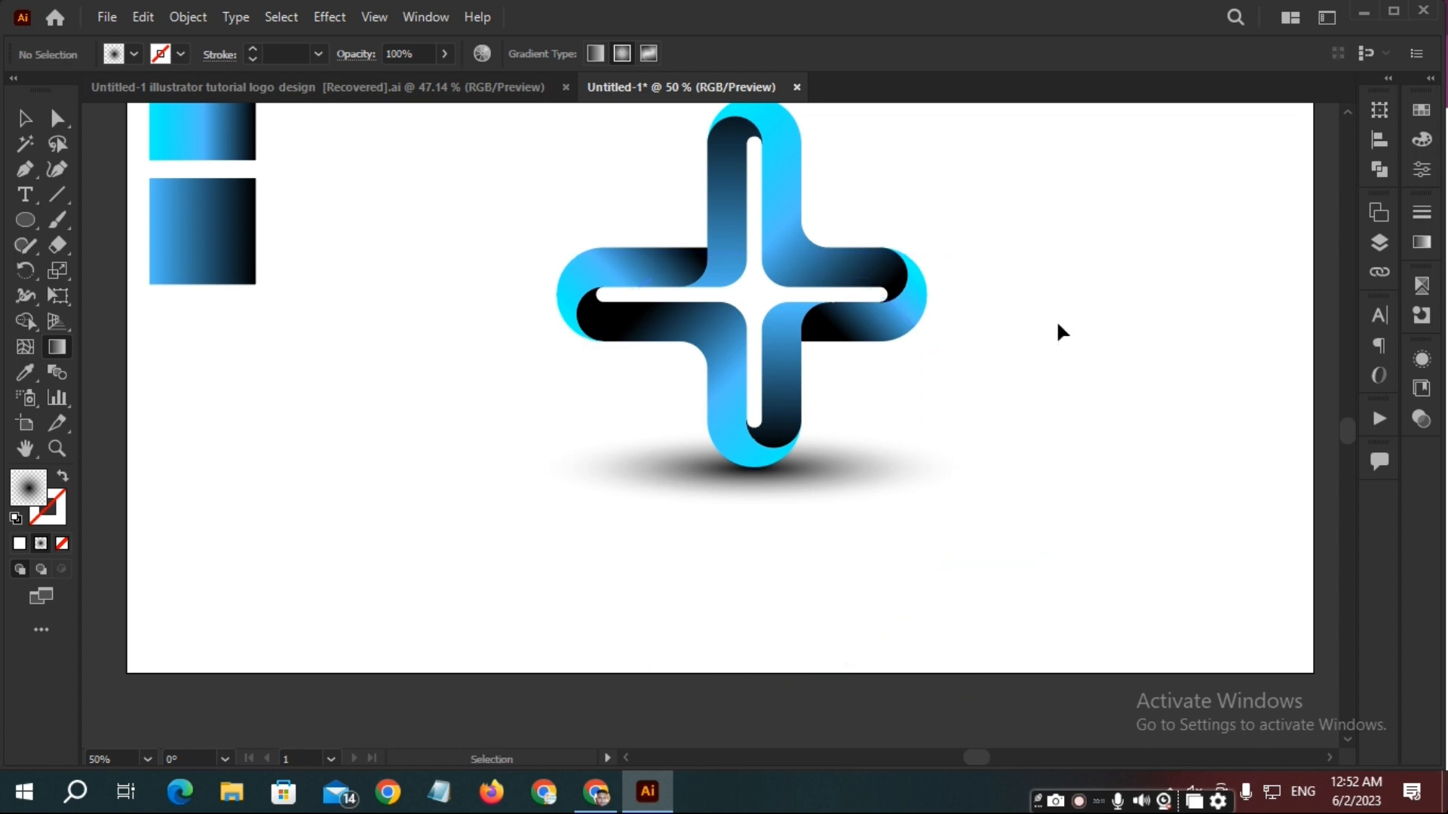
scroll(1058, 323, "left", 2)
key("ctrl+0")
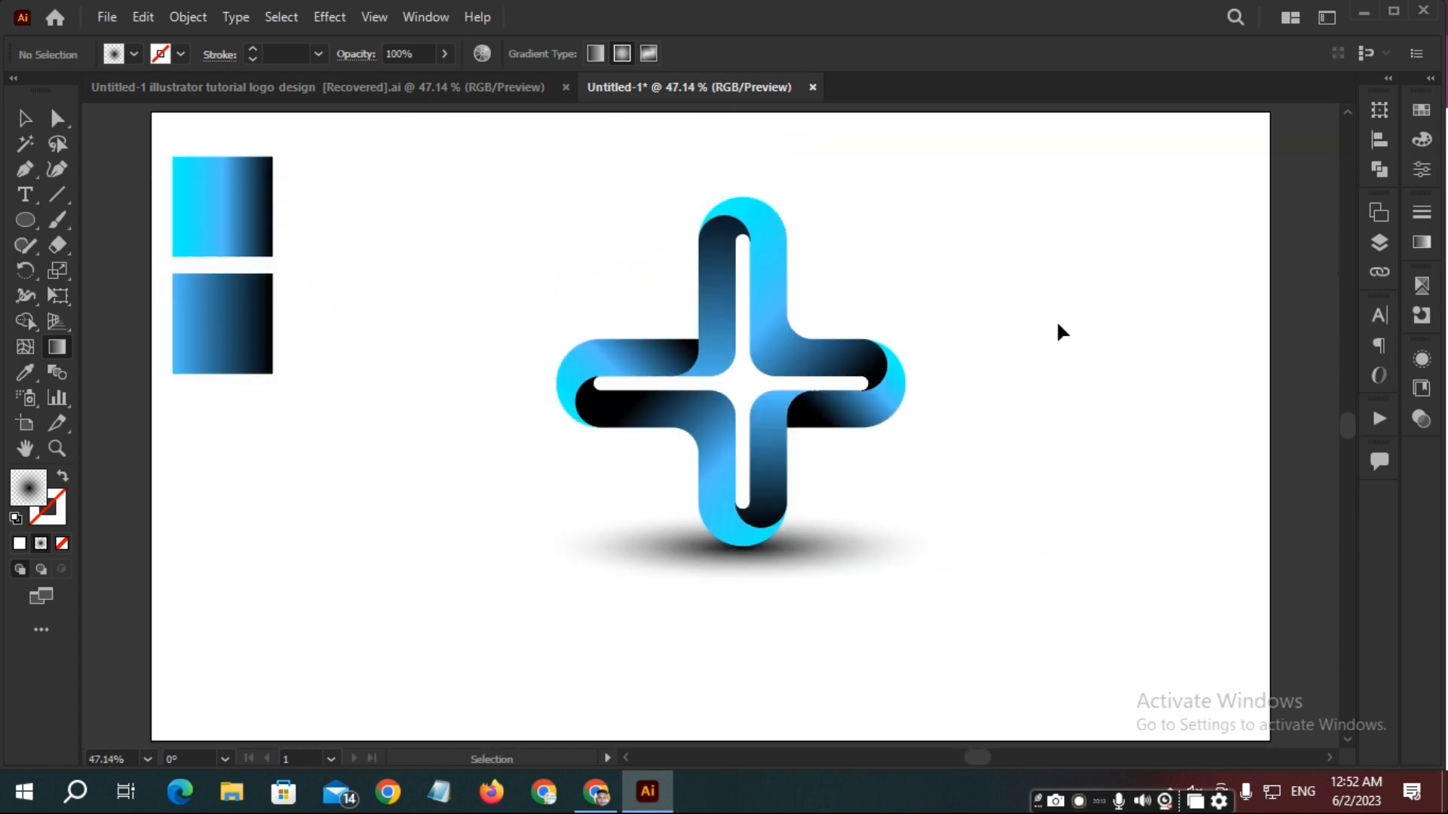
key("ctrl+a")
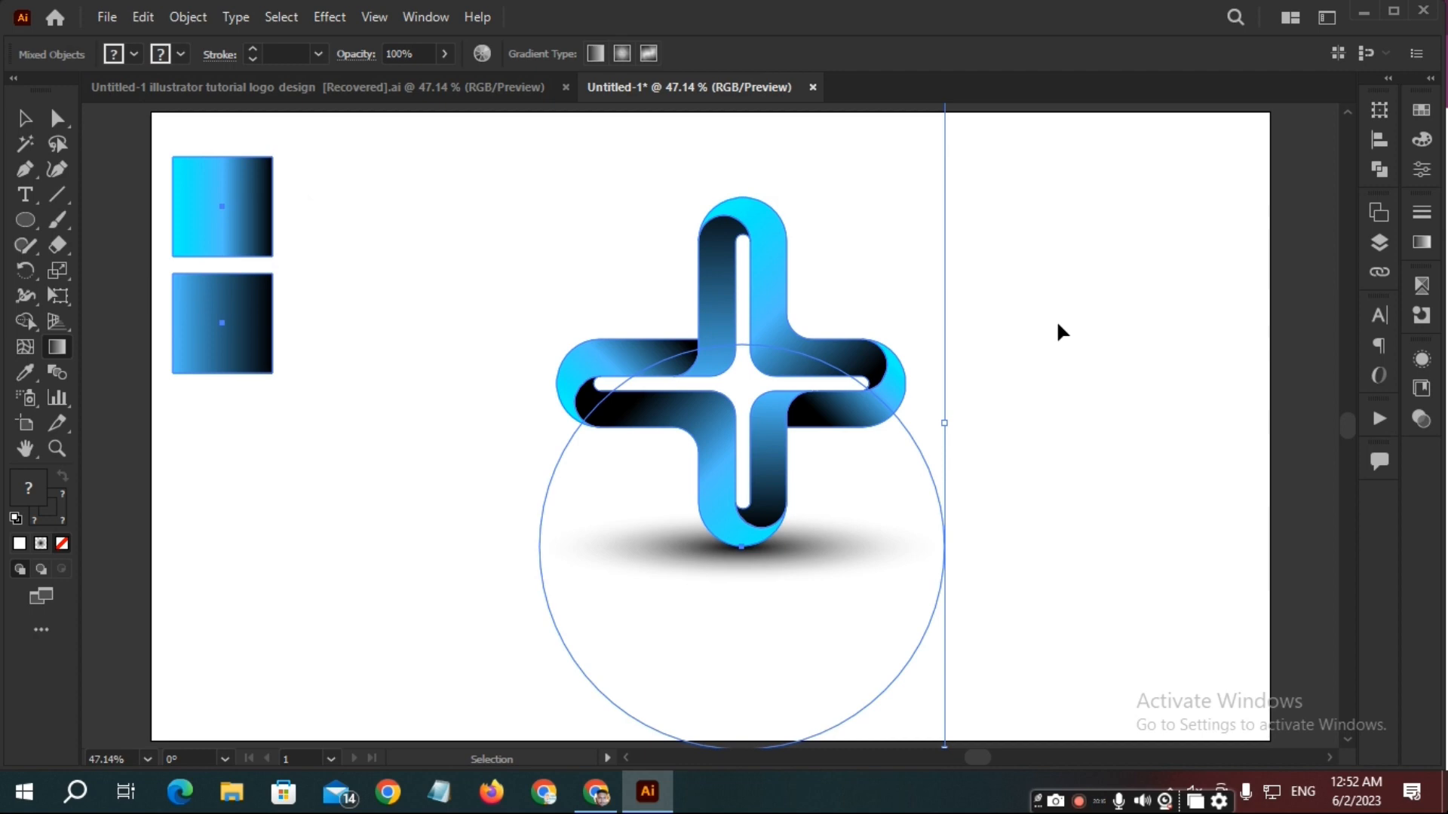
key("g")
key("ctrl+shift+a")
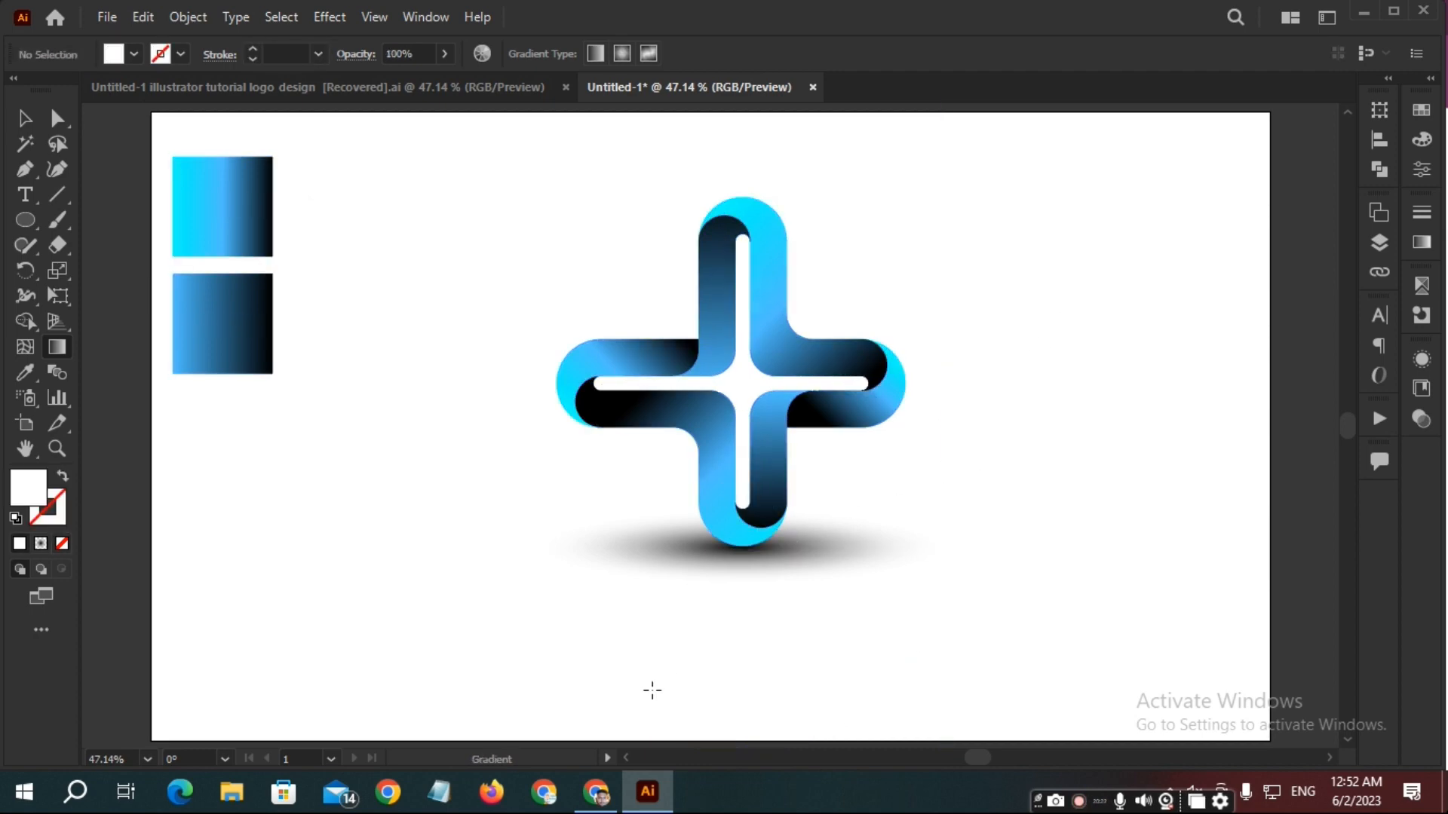
key("z")
left_click(743, 472)
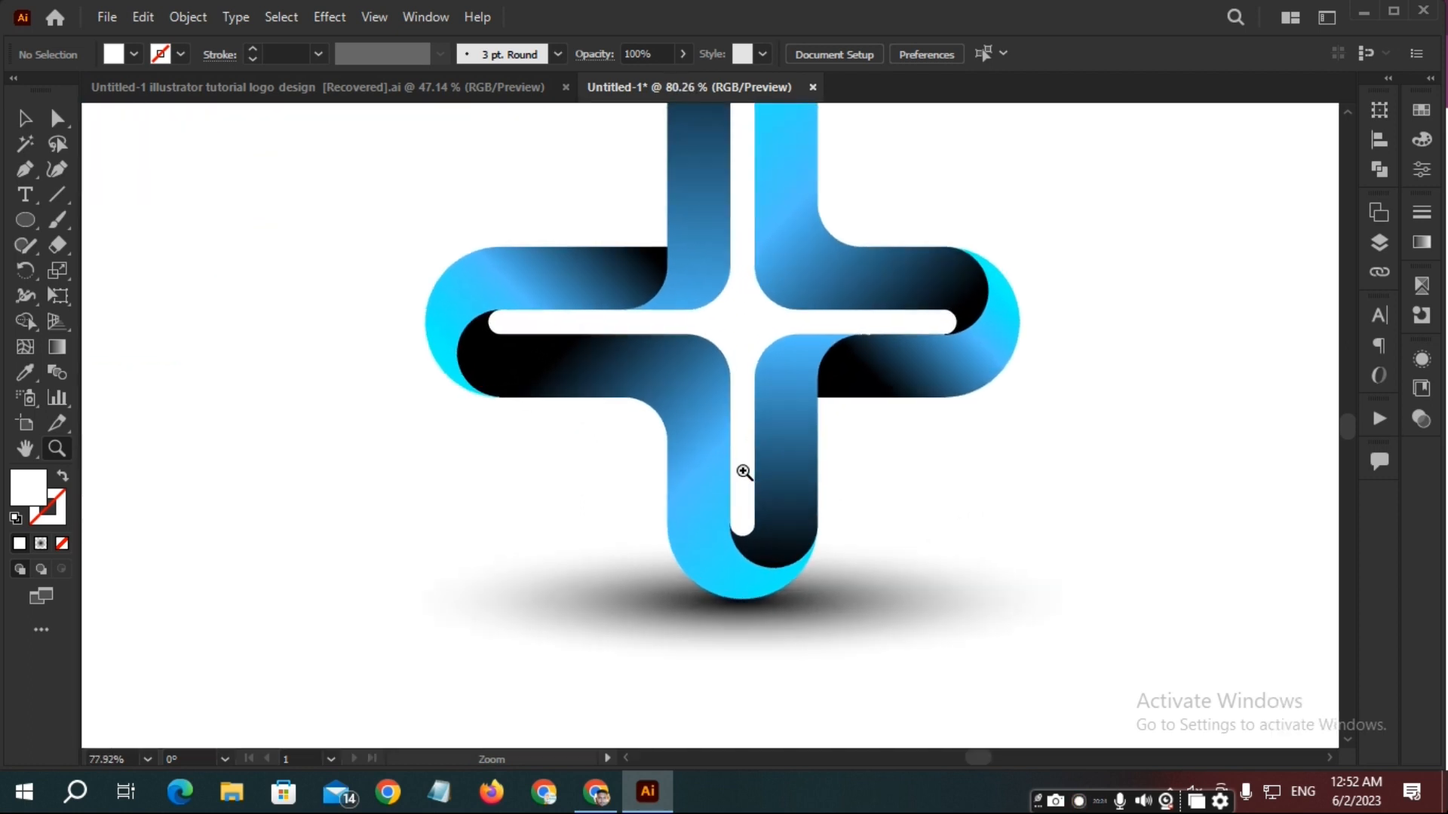
left_click(743, 472, "alt")
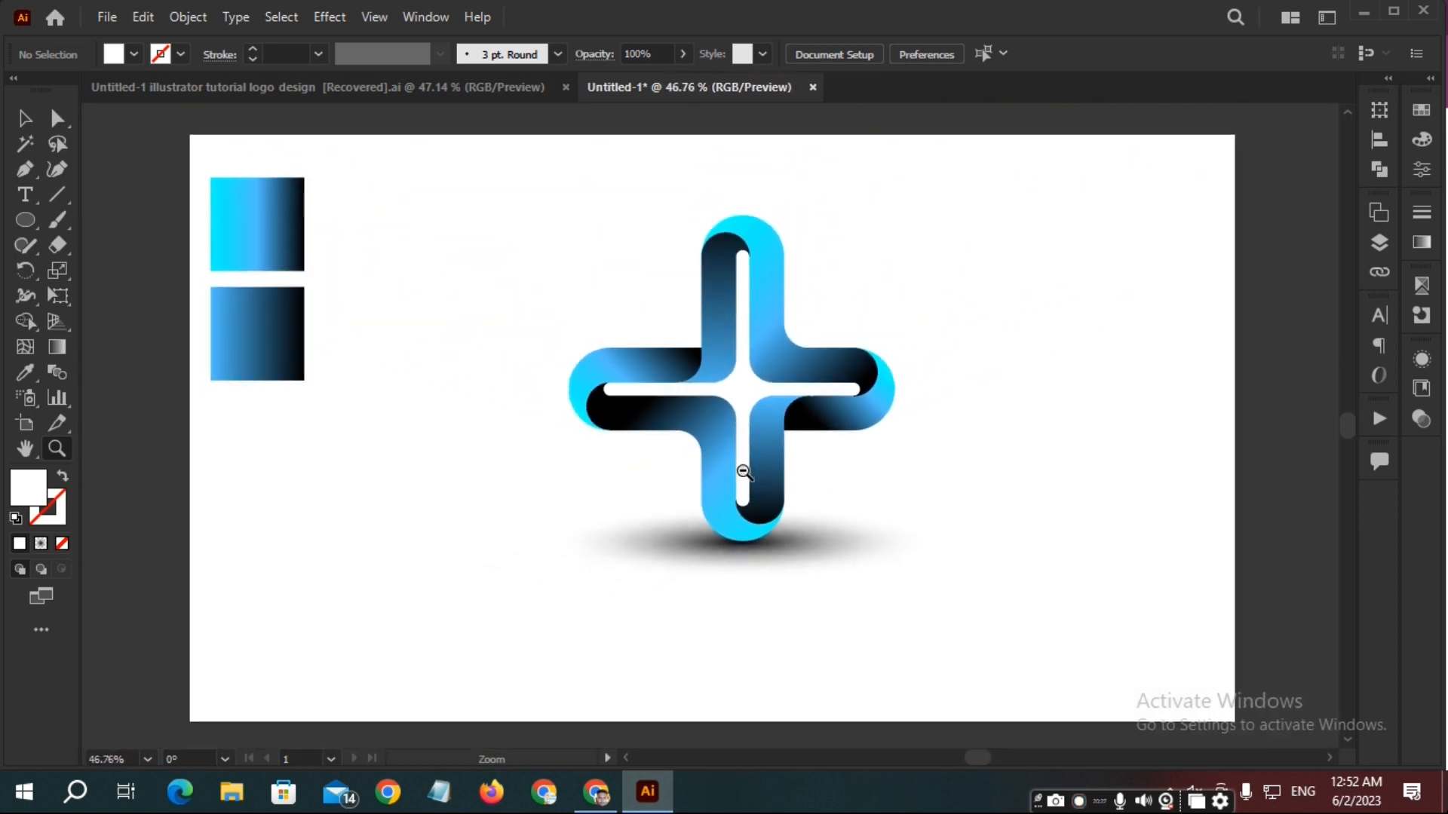
key("ctrl+0")
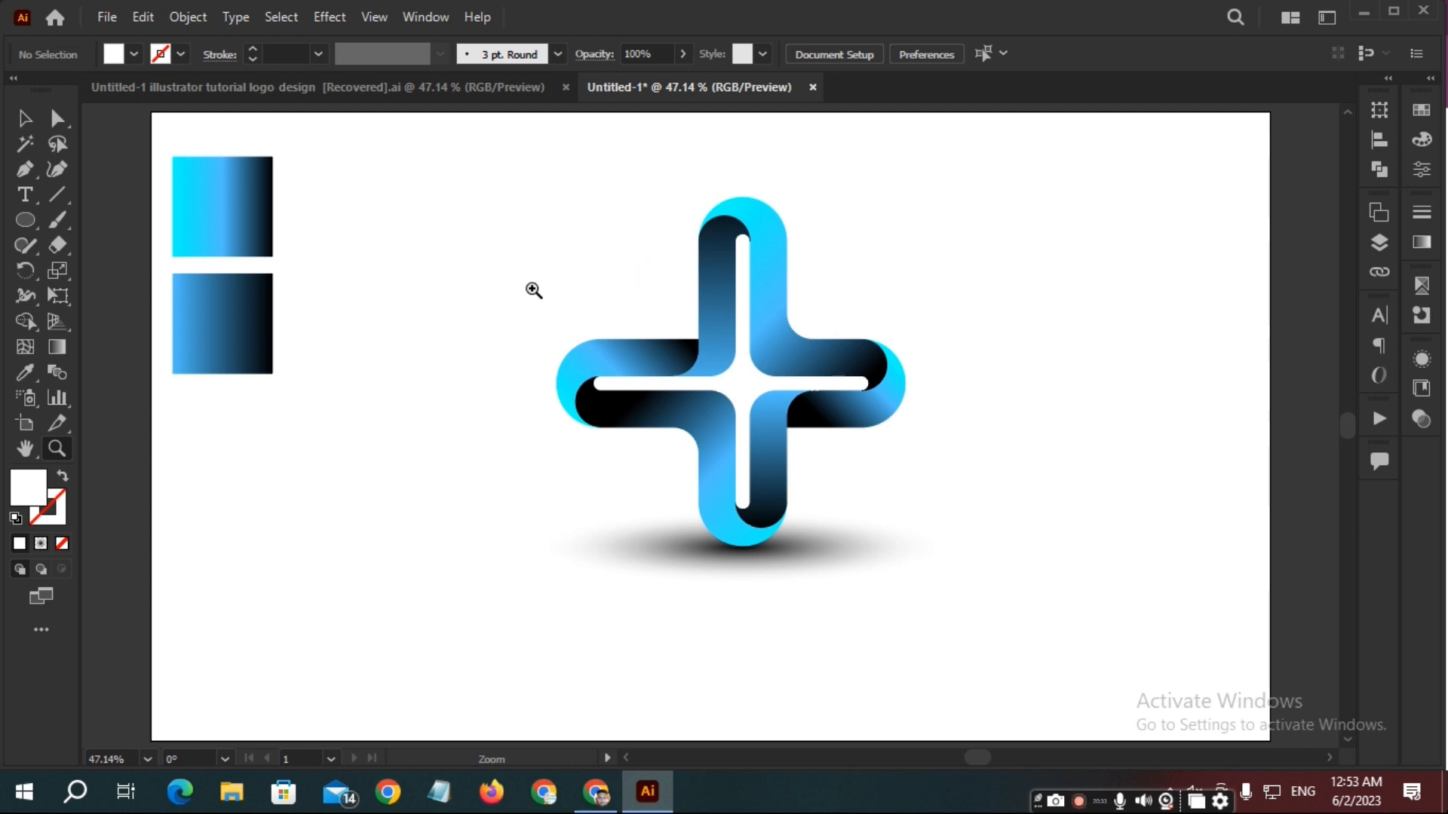
mouse_move(482, 494)
left_mouse_down()
mouse_move(576, 495)
mouse_move(460, 507)
left_mouse_up()
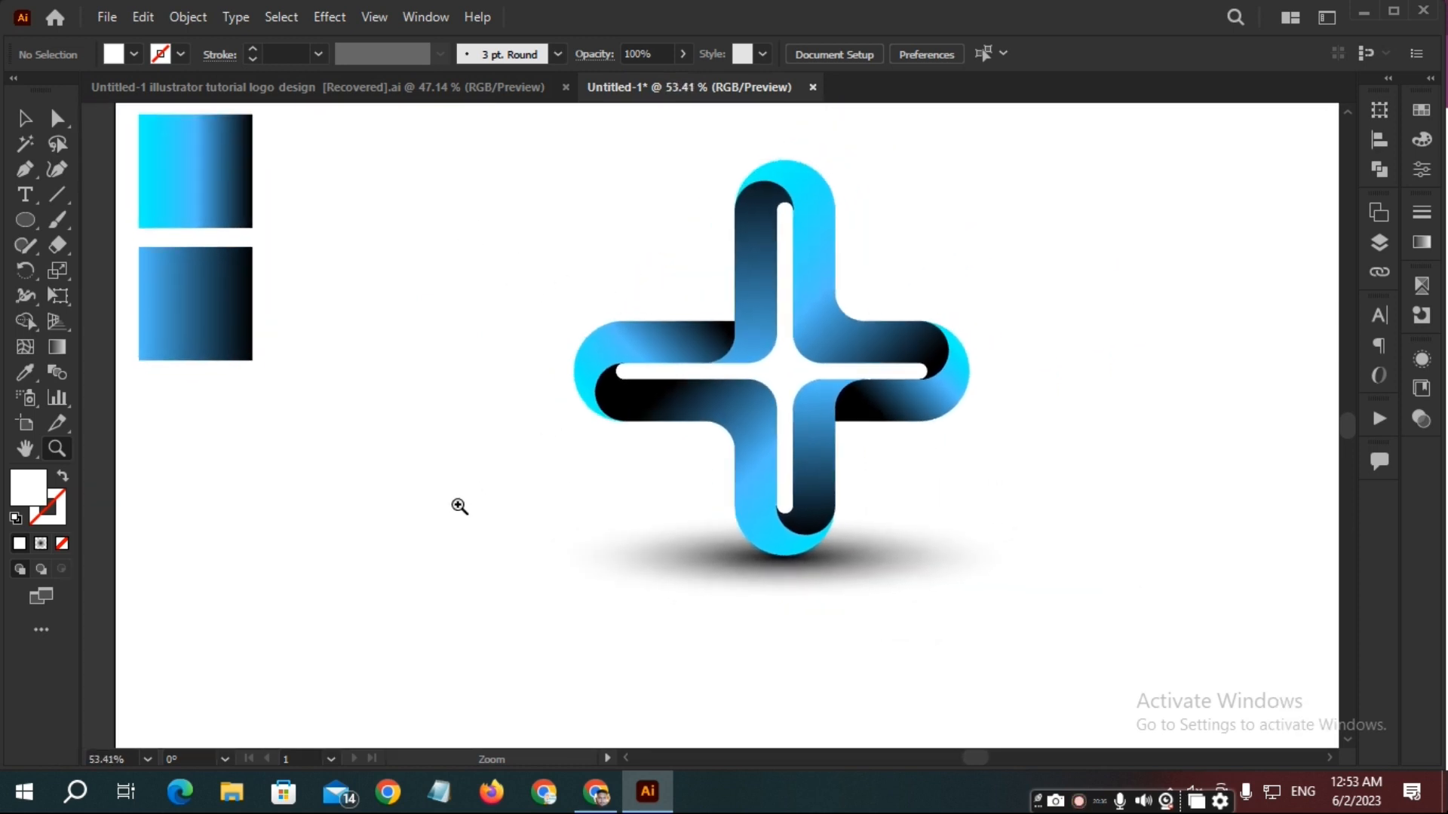
Switch to the recovered logo design tutorial document and examine its cross logo and ground shadow for comparison.
left_click(434, 91)
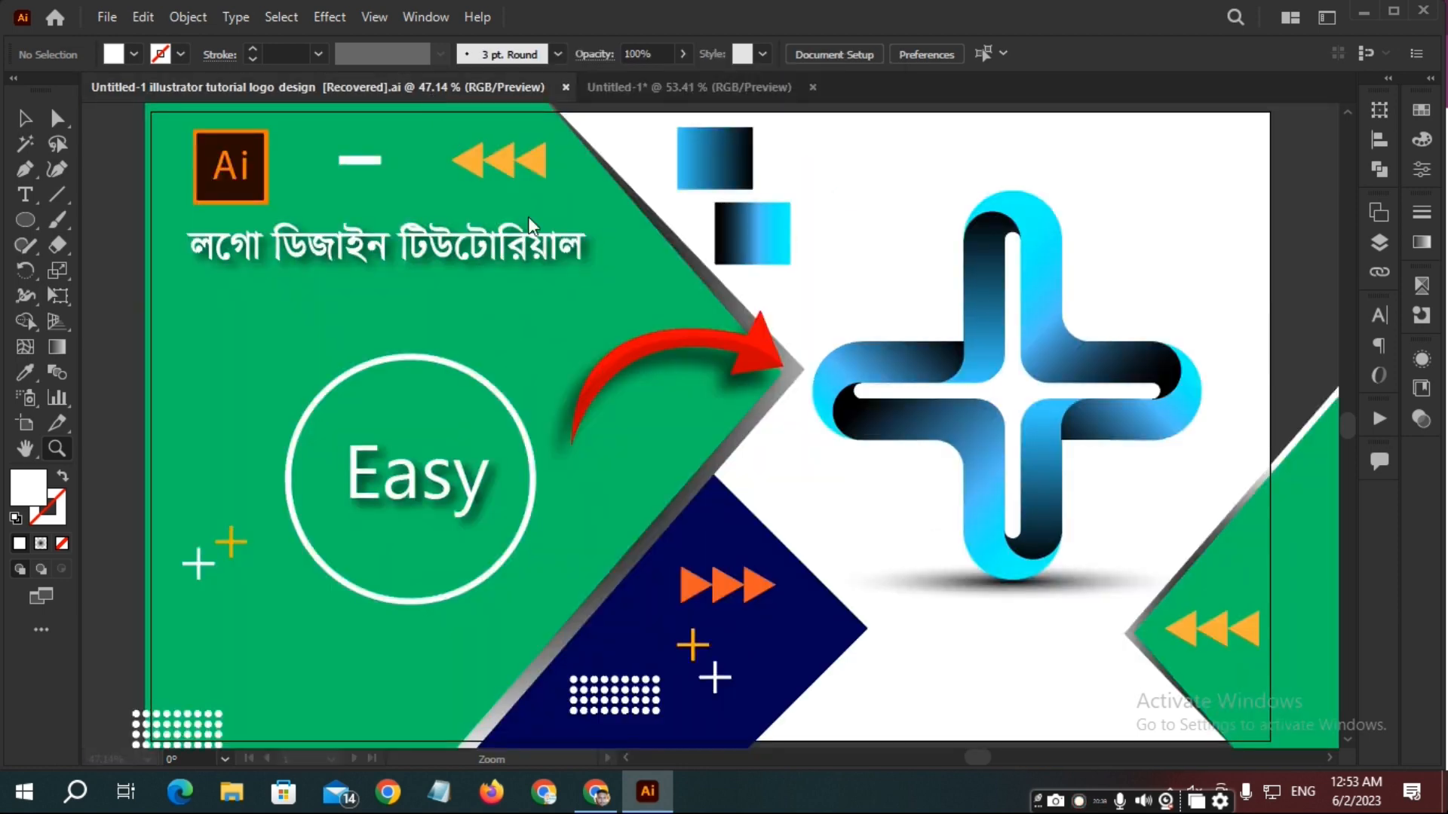
left_click_drag(852, 509, 938, 515)
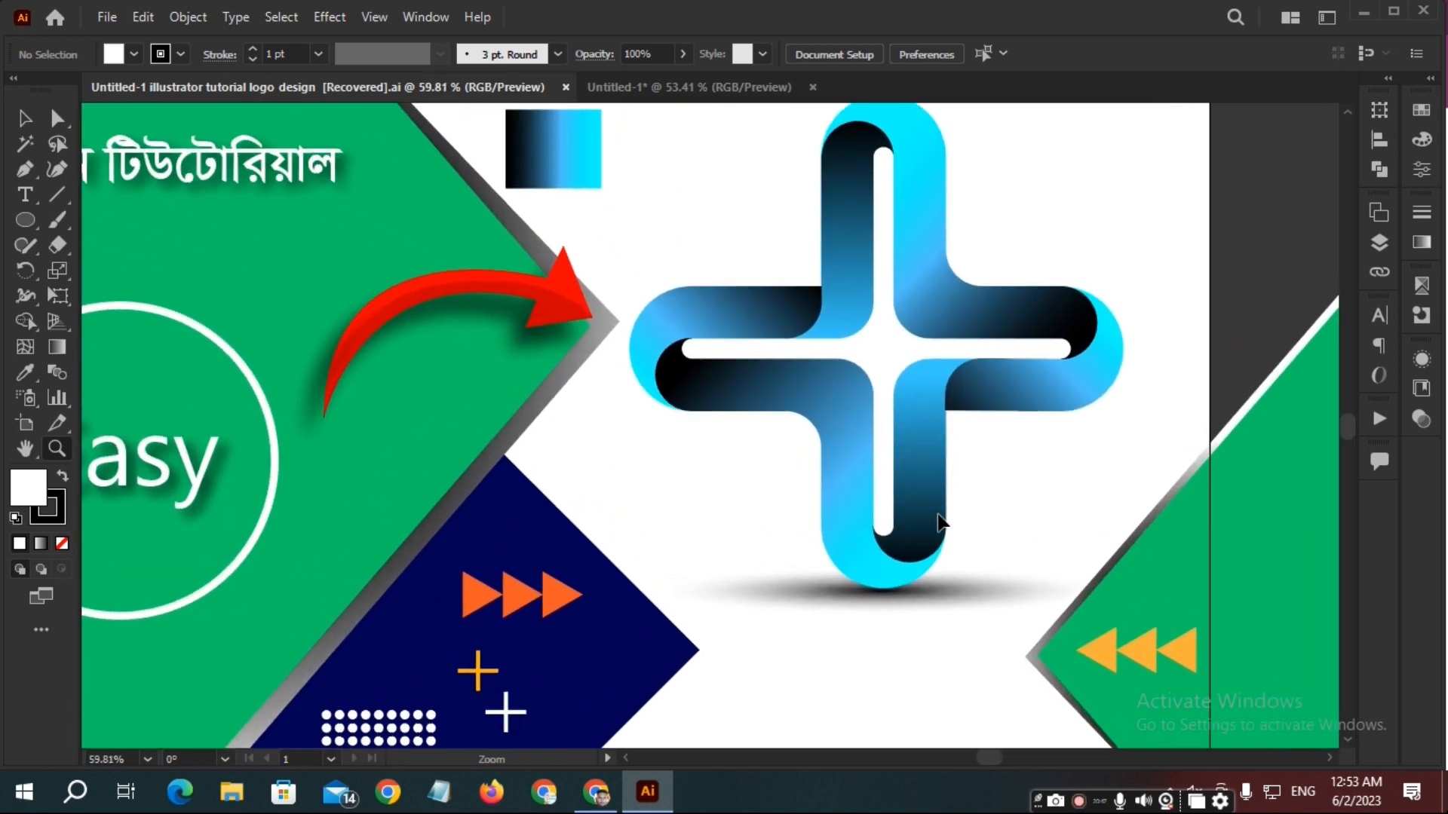
key("ctrl+0")
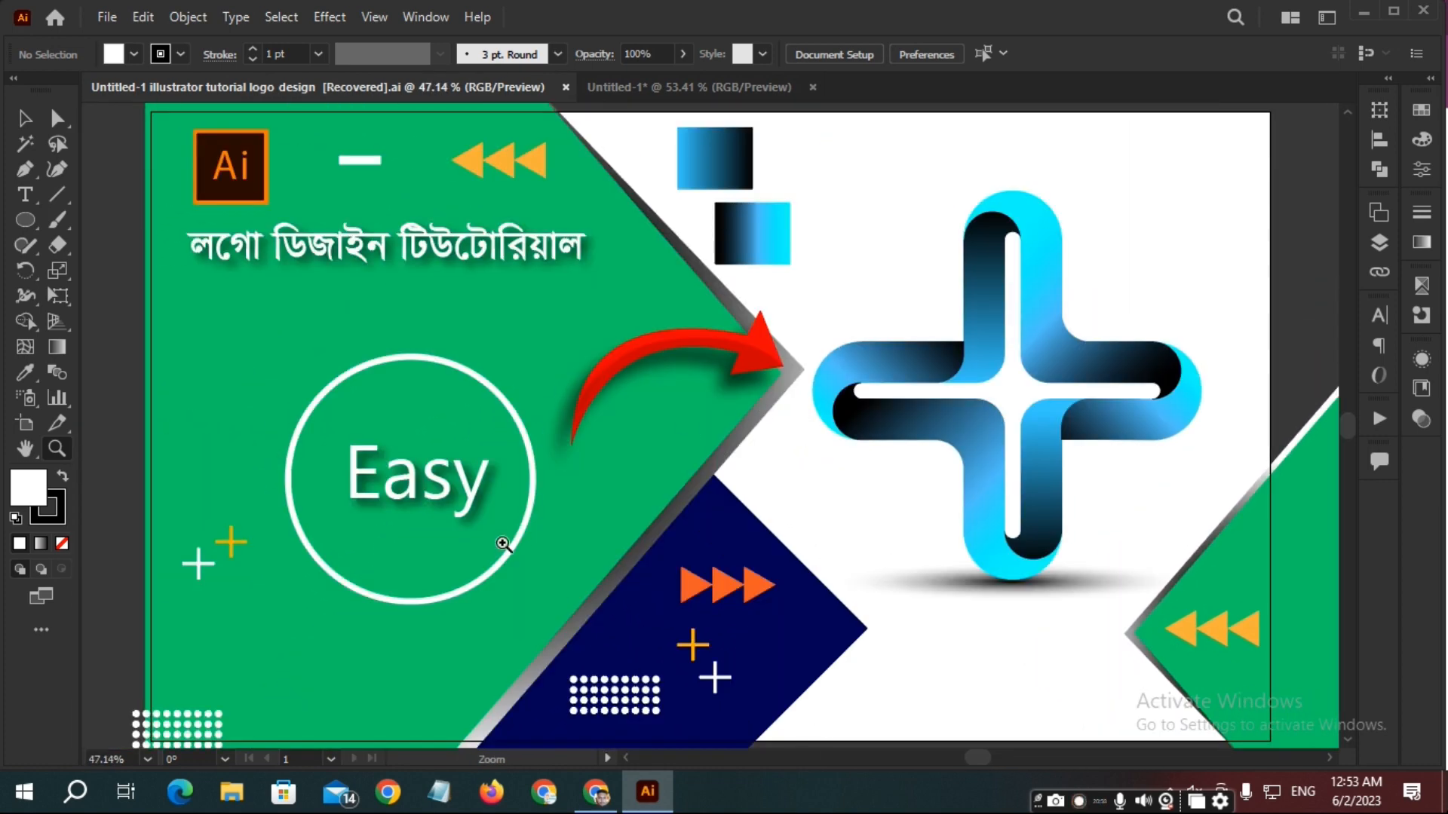